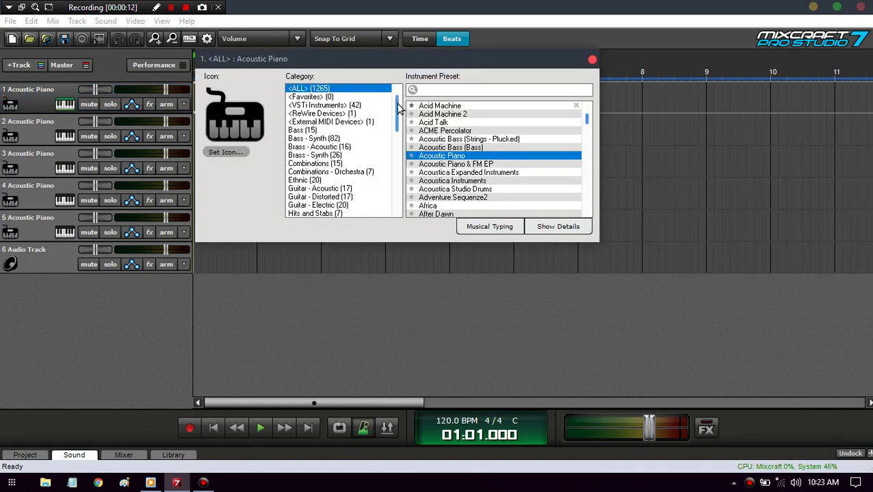
Assign the Mean Saw Bass preset from the Bass - Synth category to track 1, with the instrument details expanded.
{"action": "left_click_drag", "start_coordinate": [398, 110], "coordinate": [345, 120]}
{"action": "left_click", "coordinate": [330, 106]}
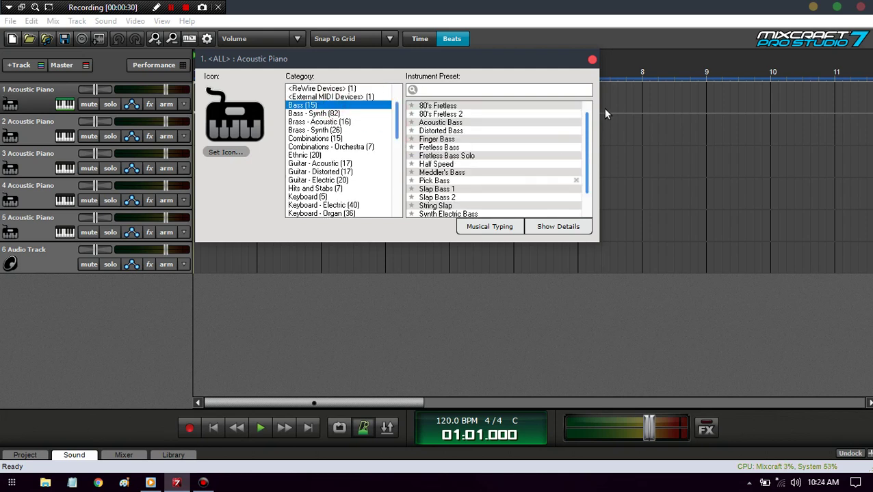
{"action": "left_click", "coordinate": [334, 114]}
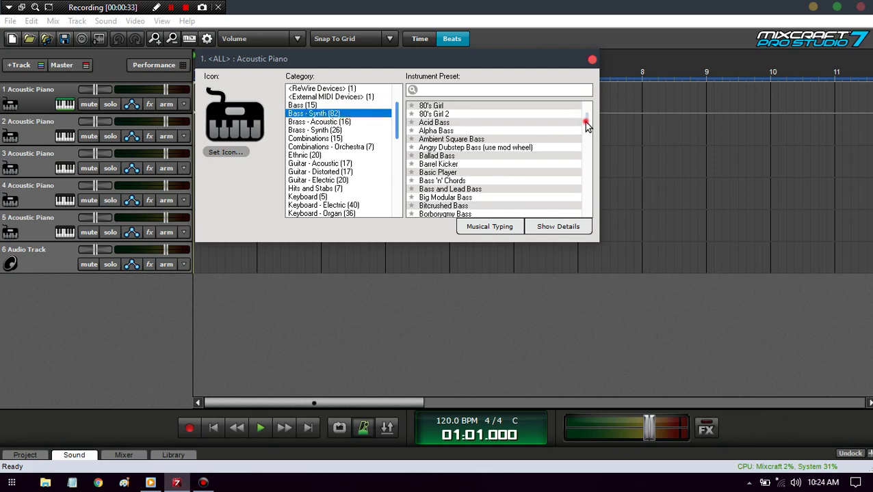
{"action": "left_click_drag", "start_coordinate": [585, 125], "coordinate": [587, 163]}
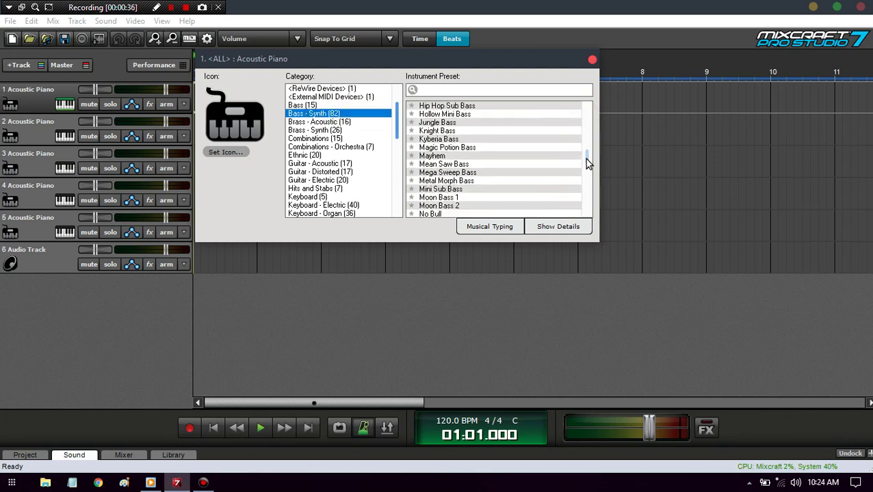
{"action": "left_click", "coordinate": [457, 164]}
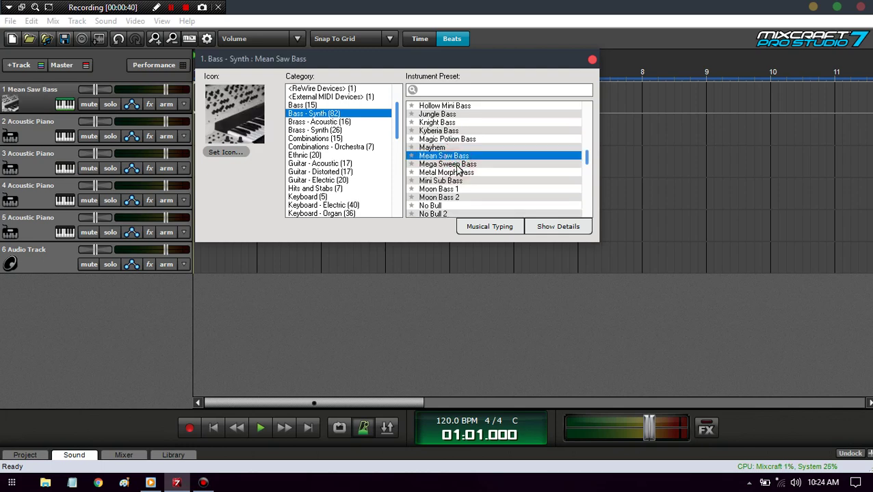
{"action": "left_click", "coordinate": [553, 228]}
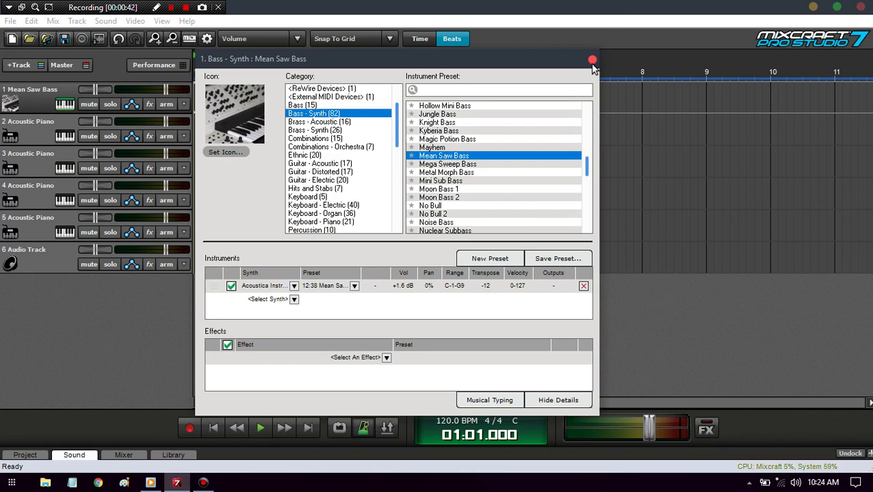
{"action": "left_click", "coordinate": [591, 61]}
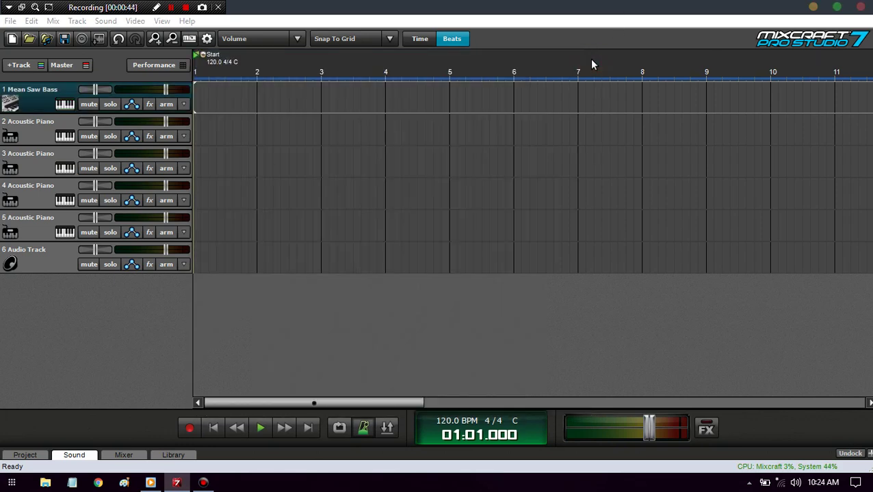
Audition Mean Saw Bass with Musical Typing, lowering the note range to C2 - F#3.
{"action": "key", "text": "x"}
{"action": "key", "text": "a"}
{"action": "key", "text": "a"}
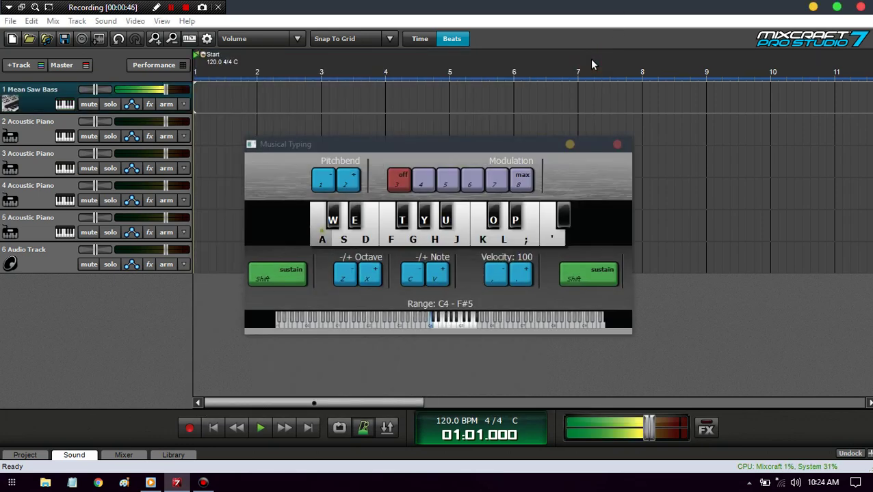
{"action": "key", "text": "z"}
{"action": "key", "text": "z"}
{"action": "key", "text": "a"}
{"action": "key", "text": "a"}
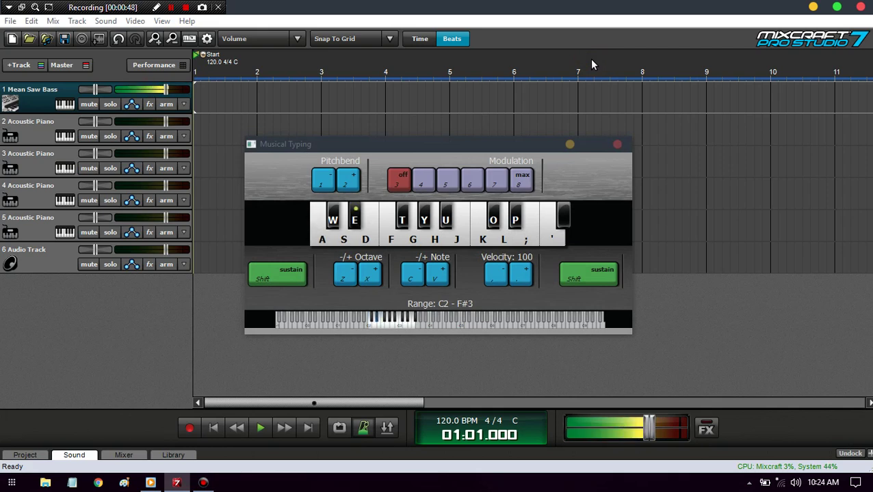
{"action": "key", "text": "e"}
{"action": "key", "text": "g"}
{"action": "key", "text": "g"}
{"action": "key", "text": "e"}
{"action": "key", "text": "d"}
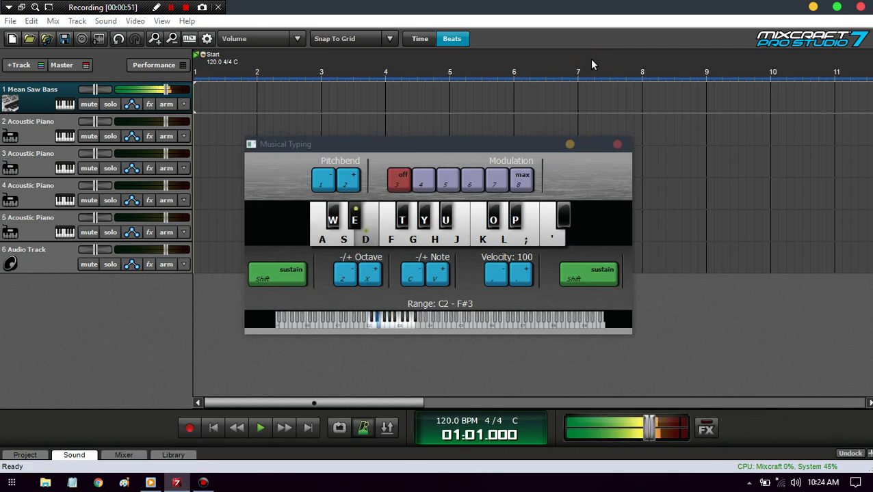
Arm the Mean Saw Bass track for recording and play more test notes in the C2 - F#3 range.
{"action": "key", "text": "r"}
{"action": "key", "text": "space"}
{"action": "key", "text": "a"}
{"action": "key", "text": "a"}
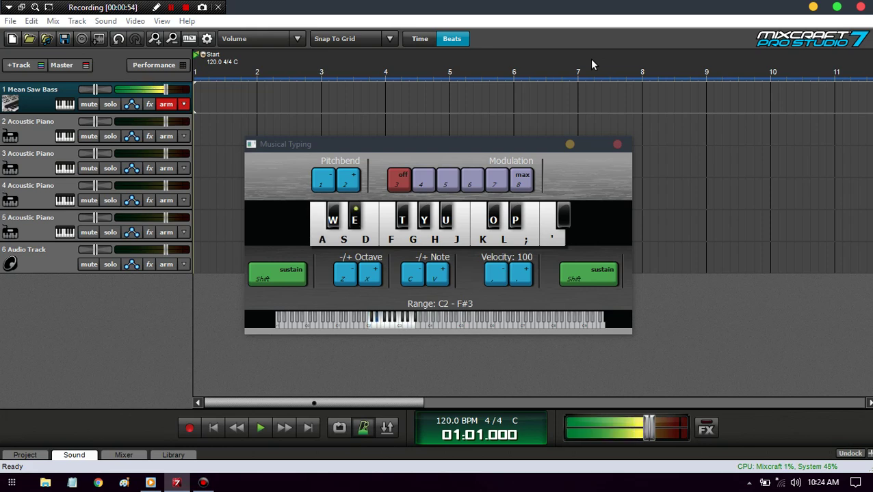
{"action": "key", "text": "g"}
{"action": "key", "text": "g"}
{"action": "key", "text": "s"}
{"action": "key", "text": "s"}
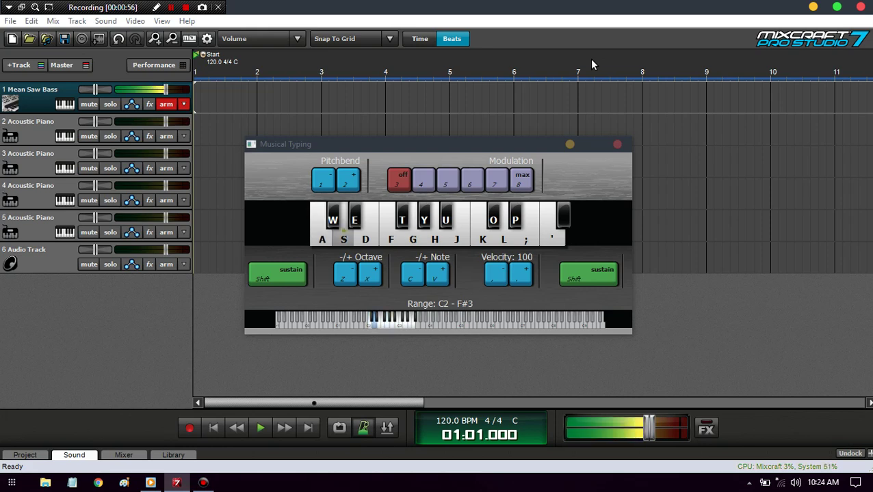
{"action": "key", "text": "g"}
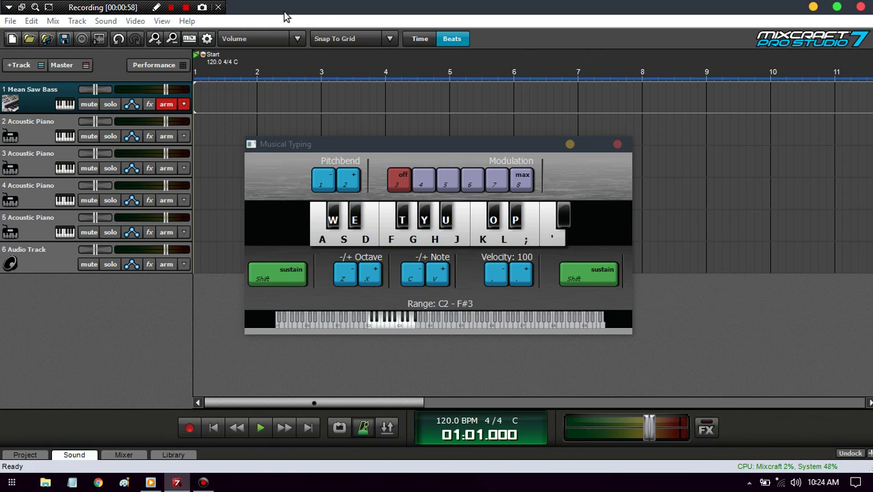
Try the Pulse Bass preset on track 1, playing test notes in the C2 and C3 octaves.
{"action": "left_click", "coordinate": [63, 105]}
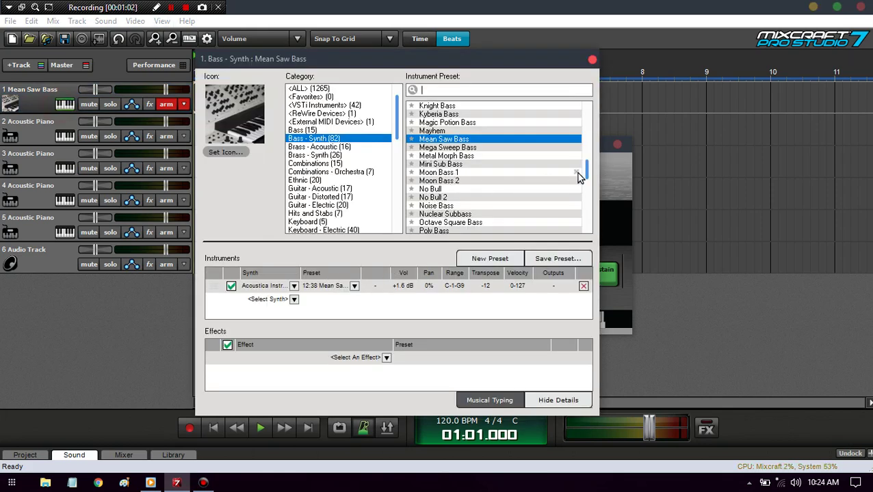
{"action": "left_click_drag", "start_coordinate": [590, 172], "coordinate": [591, 185]}
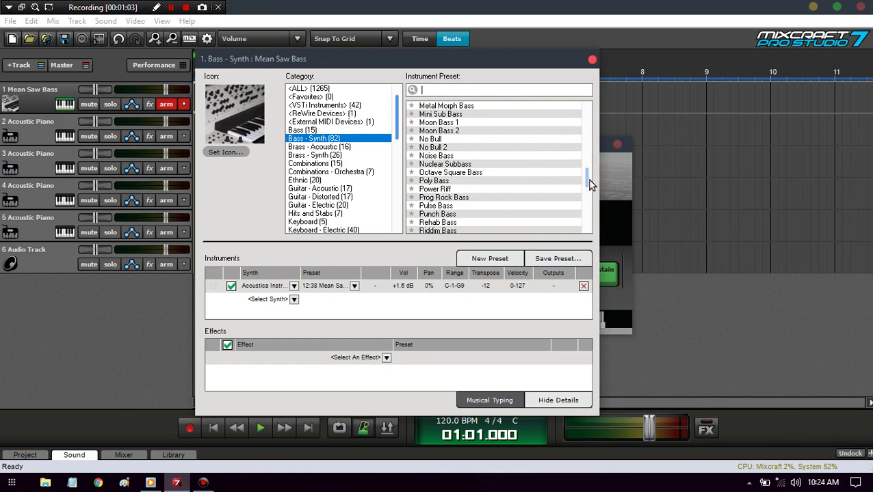
{"action": "left_click", "coordinate": [445, 206]}
{"action": "scroll", "coordinate": [589, 202], "scroll_direction": "down", "scroll_amount": 2}
{"action": "left_click", "coordinate": [628, 188]}
{"action": "key", "text": "a"}
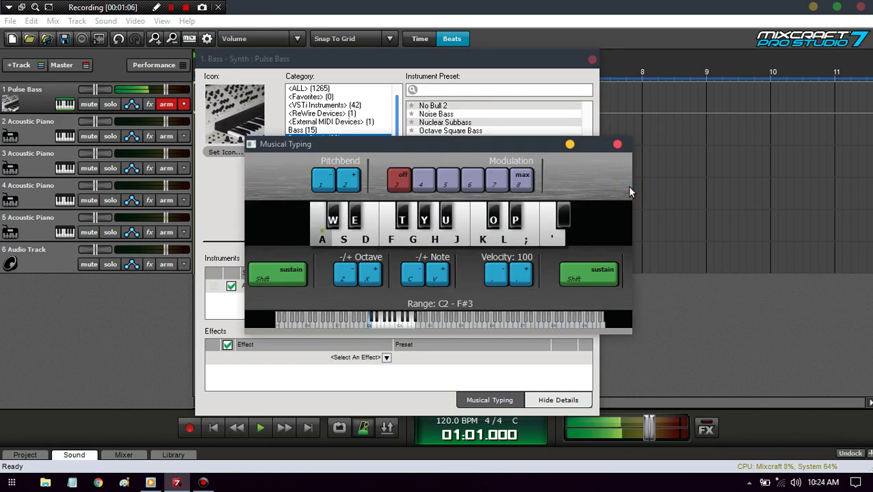
{"action": "key", "text": "x"}
{"action": "key", "text": "a"}
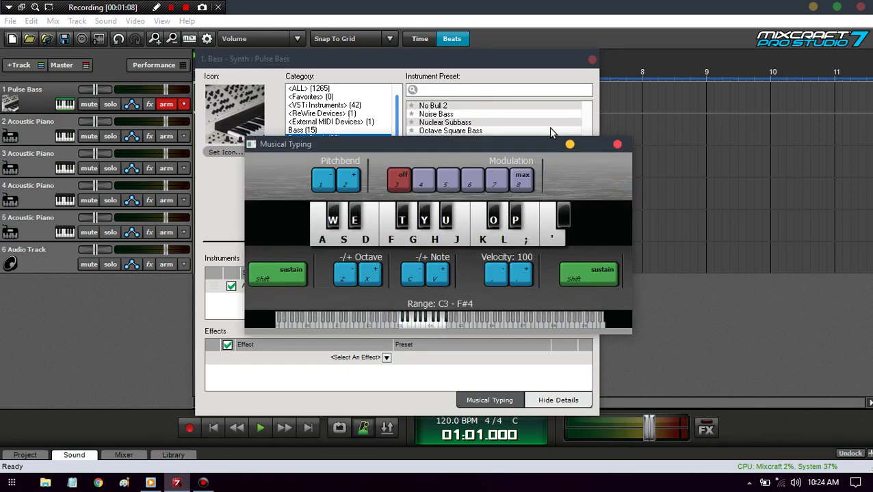
Try the Squidgy Black preset on track 1, playing a few notes starting in the C3 - F#4 range.
{"action": "left_click", "coordinate": [481, 64]}
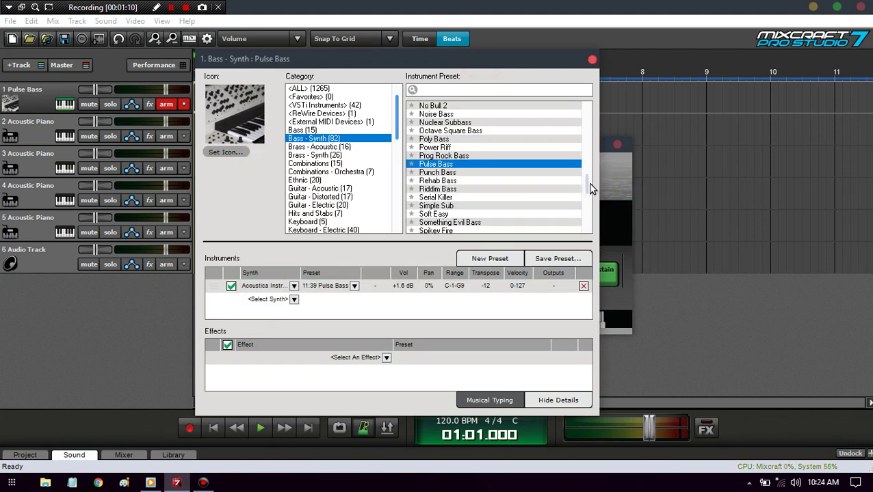
{"action": "scroll", "coordinate": [589, 186], "scroll_direction": "down", "scroll_amount": 3}
{"action": "left_click", "coordinate": [451, 208]}
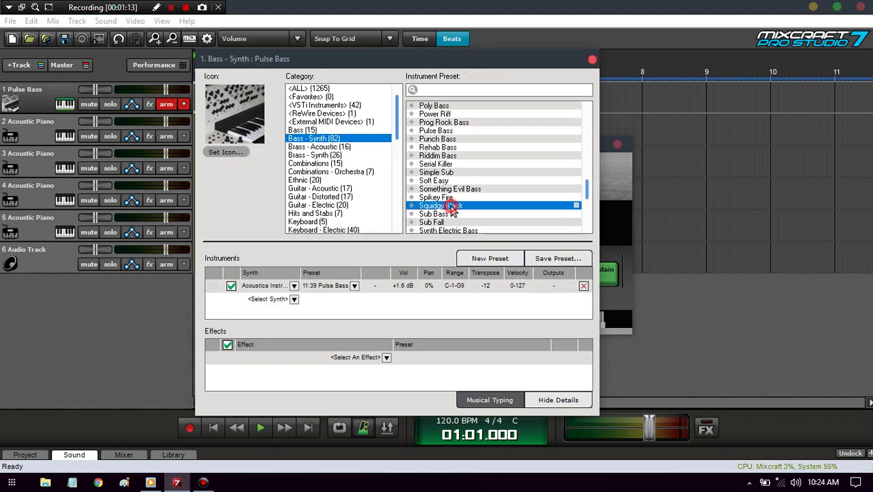
{"action": "left_click", "coordinate": [630, 184]}
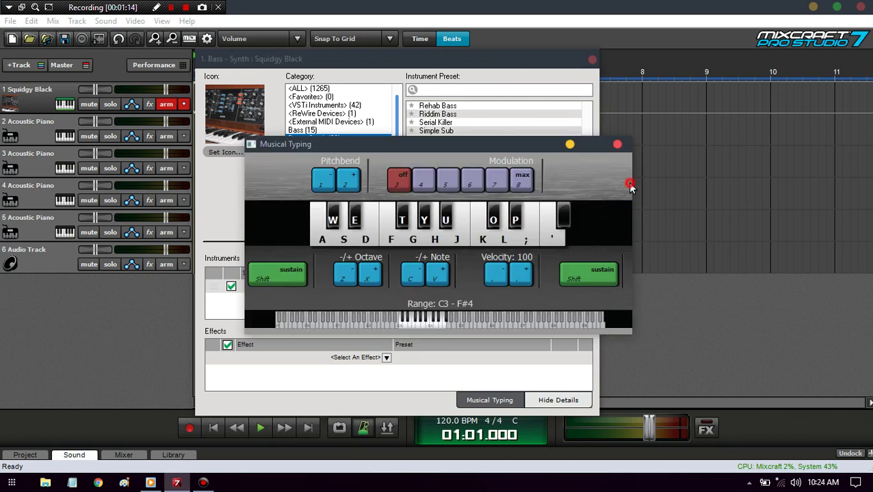
{"action": "key", "text": "a"}
{"action": "key", "text": "e"}
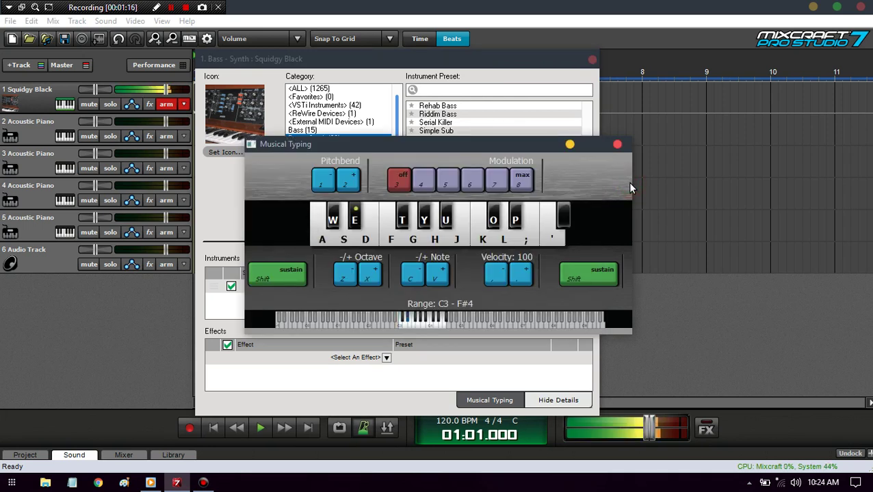
{"action": "key", "text": "f"}
{"action": "key", "text": "a"}
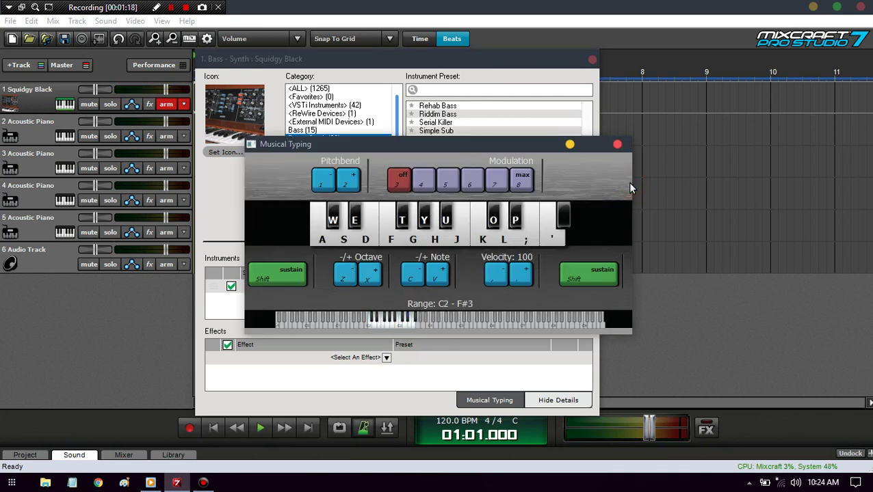
Raise the Musical Typing range to C4 - F#5 and play a test melody with Squidgy Black.
{"action": "key", "text": "x"}
{"action": "key", "text": "a"}
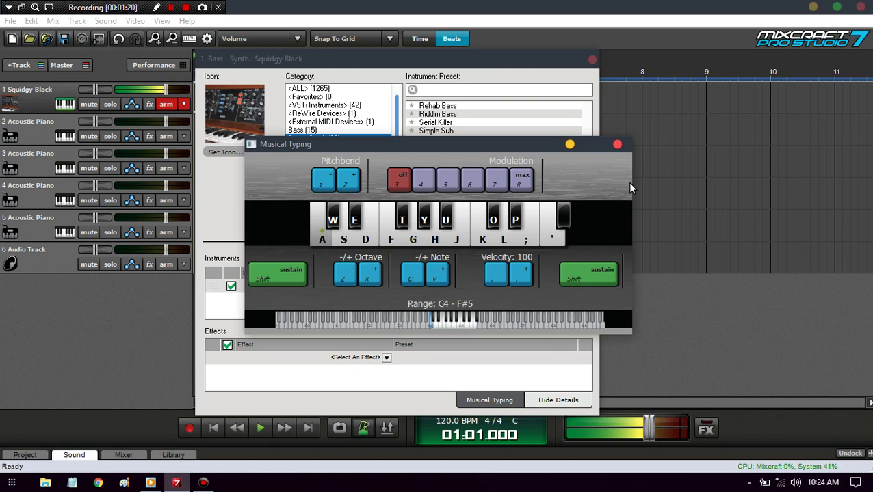
{"action": "key", "text": "g"}
{"action": "key", "text": "e"}
{"action": "key", "text": "g"}
{"action": "key", "text": "g"}
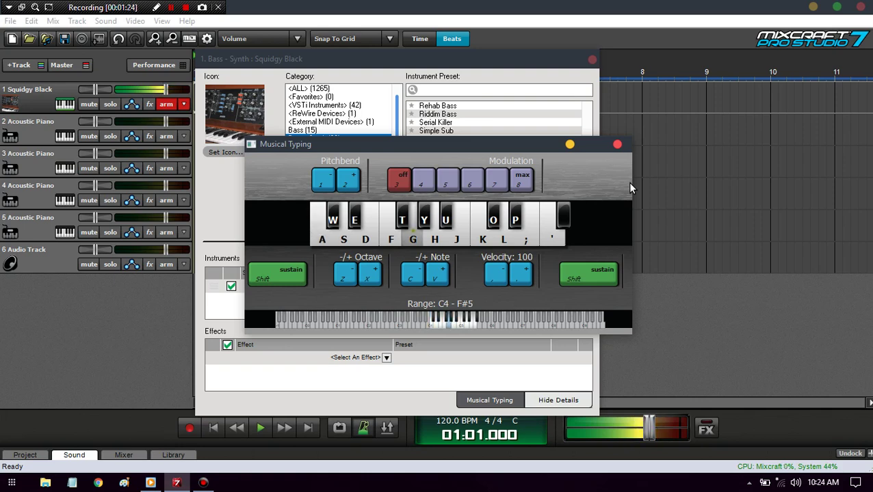
{"action": "key", "text": "e"}
{"action": "key", "text": "u"}
{"action": "key", "text": "g"}
{"action": "key", "text": "e"}
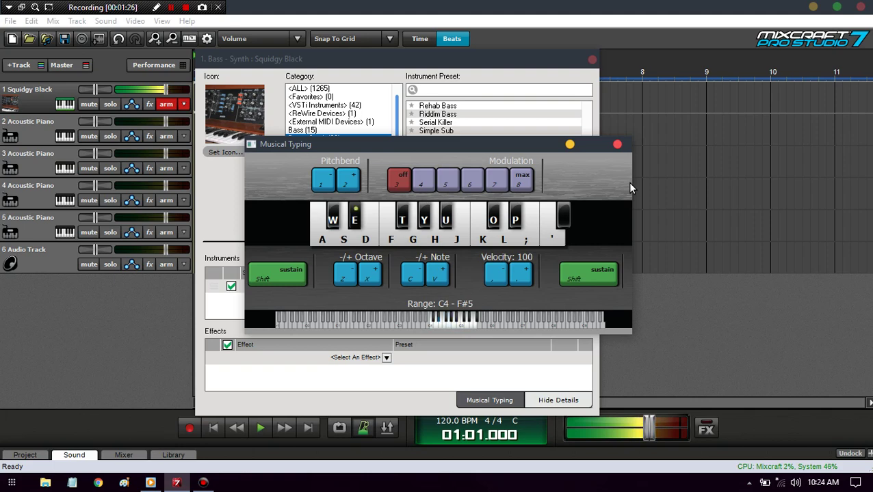
{"action": "key", "text": "a"}
{"action": "key", "text": "a"}
{"action": "key", "text": "a"}
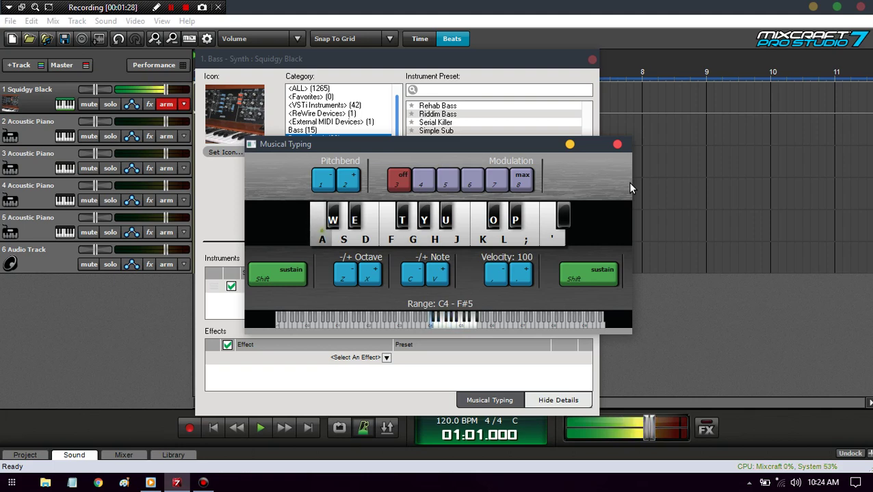
{"action": "key", "text": "j"}
{"action": "key", "text": "s"}
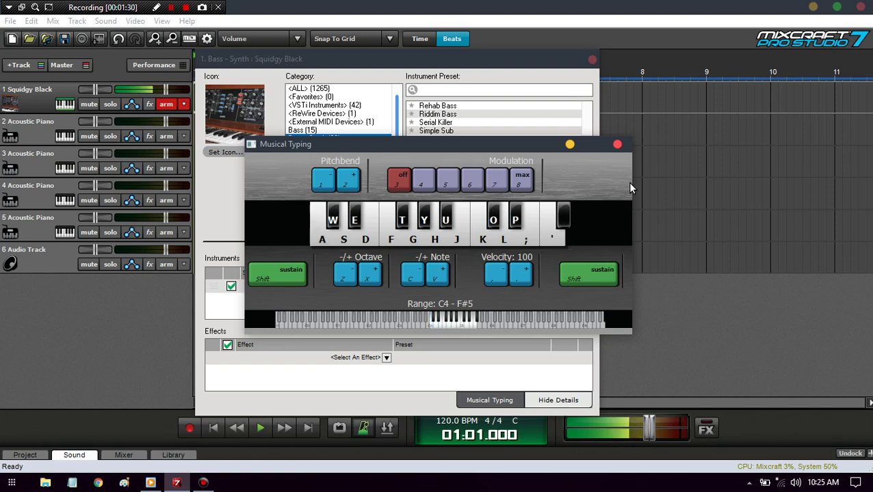
Change track 1's instrument preset to Transistor Bass 303.
{"action": "left_click", "coordinate": [545, 80]}
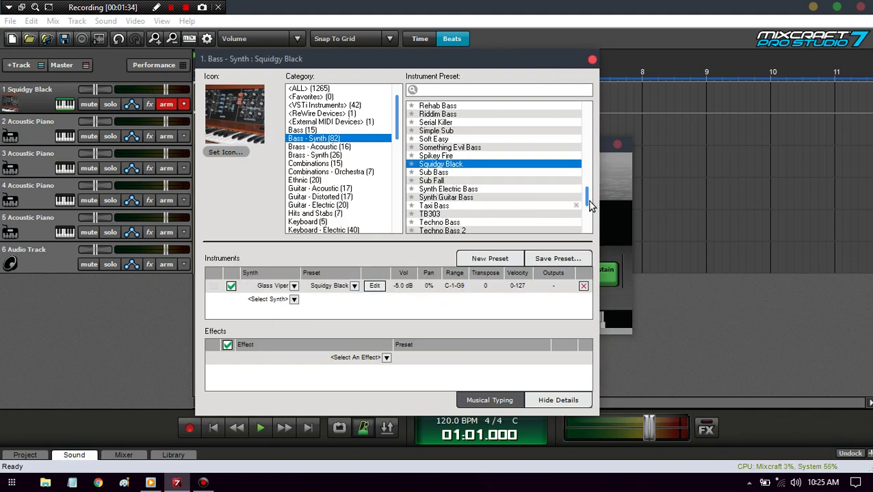
{"action": "scroll", "coordinate": [585, 197], "scroll_direction": "down", "scroll_amount": 2}
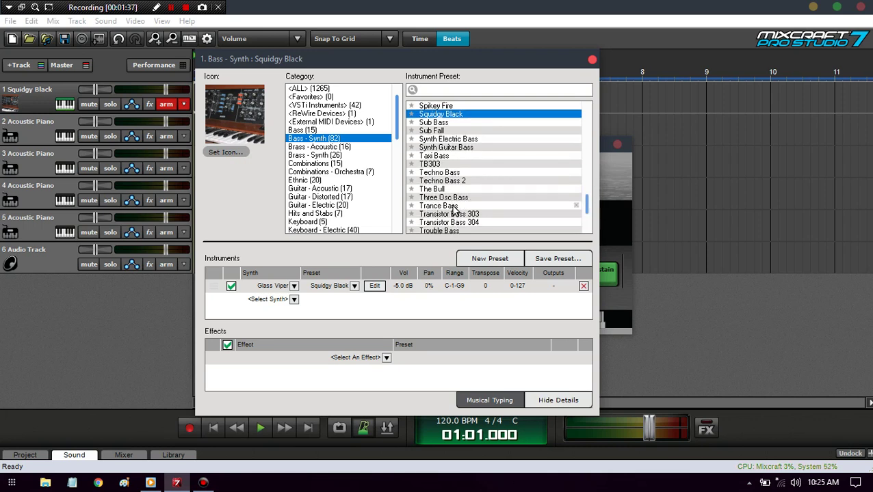
{"action": "left_click", "coordinate": [490, 215]}
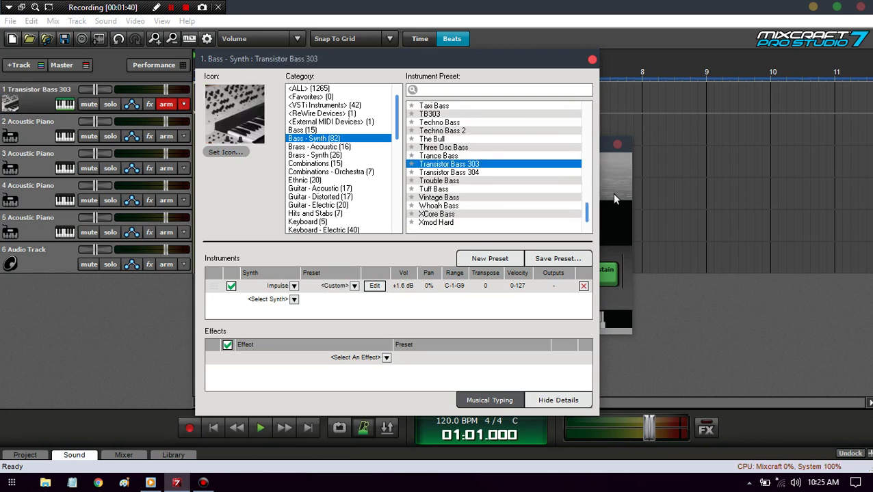
Play a test melody with Transistor Bass 303 in the C4 - F#5 range using Musical Typing.
{"action": "left_click", "coordinate": [611, 193]}
{"action": "key", "text": "e"}
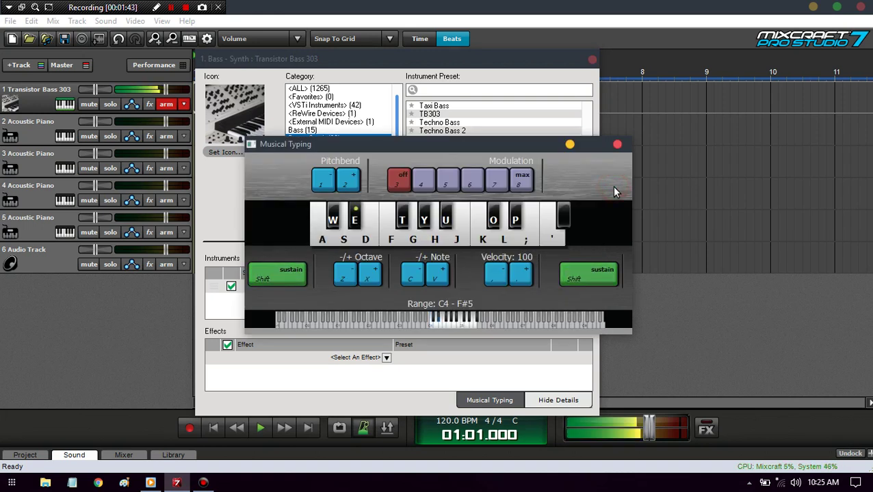
{"action": "key", "text": "g"}
{"action": "key", "text": "y"}
{"action": "key", "text": "y"}
{"action": "key", "text": "g"}
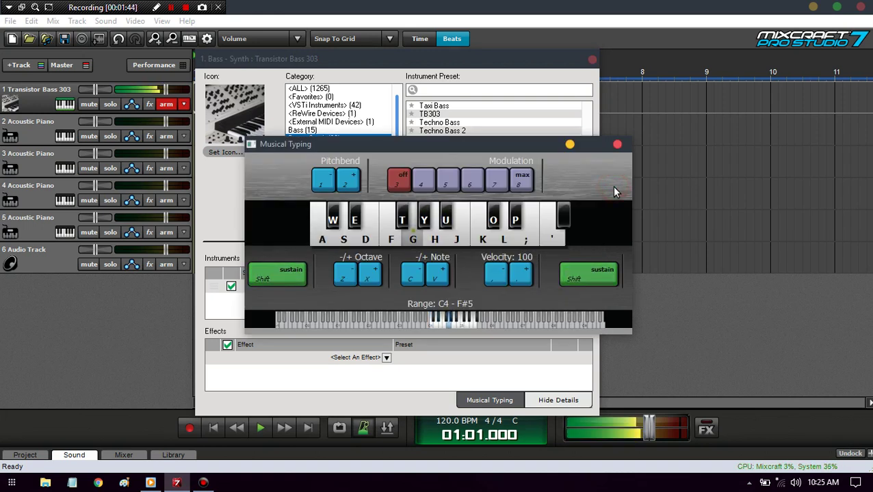
{"action": "key", "text": "e"}
{"action": "key", "text": "a"}
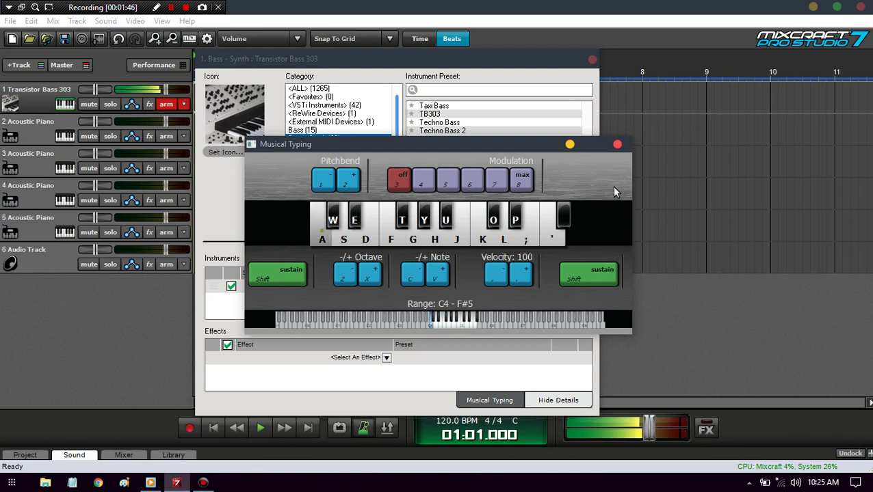
{"action": "key", "text": "e"}
{"action": "key", "text": "g"}
{"action": "key", "text": "y"}
{"action": "key", "text": "u"}
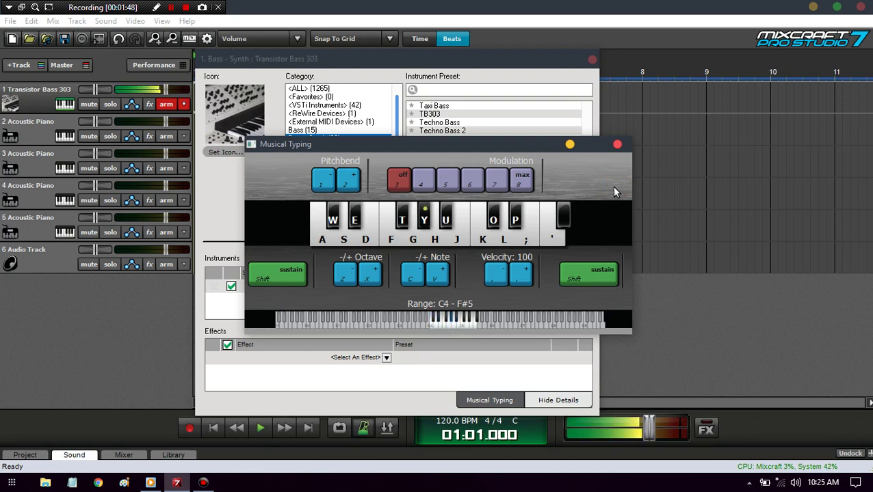
{"action": "key", "text": "g"}
{"action": "key", "text": "e"}
{"action": "key", "text": "a"}
{"action": "key", "text": "e"}
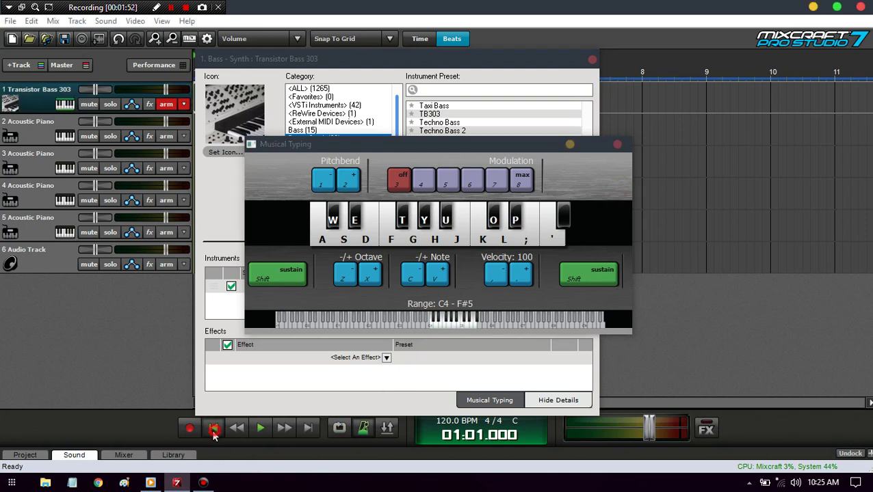
Set the project tempo to 138 BPM.
{"action": "left_click", "coordinate": [190, 428]}
{"action": "left_click", "coordinate": [452, 238]}
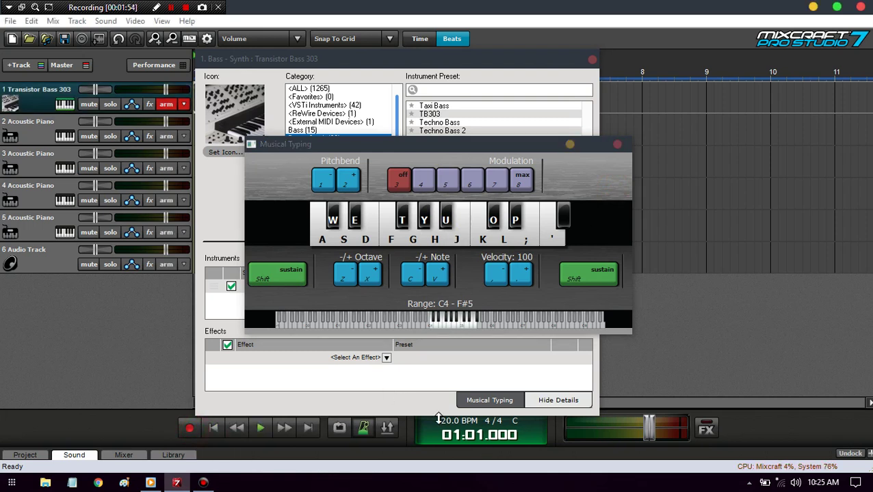
{"action": "left_click", "coordinate": [439, 422]}
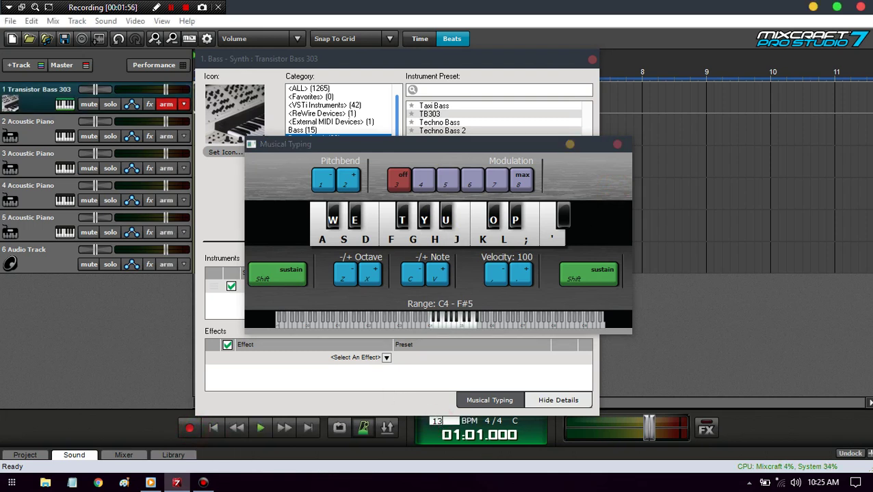
{"action": "type", "text": "138"}
{"action": "left_click", "coordinate": [85, 437]}
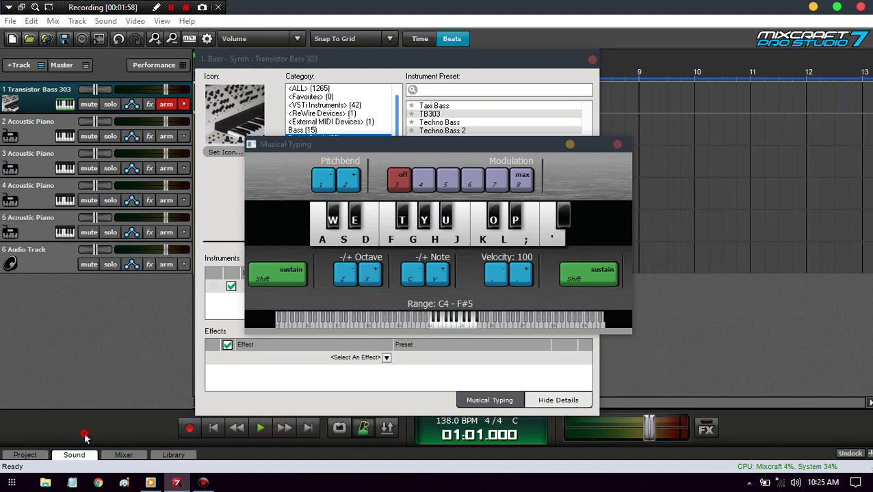
Start recording on track 1 and close the Transistor Bass 303 instrument window, keeping Musical Typing open.
{"action": "left_click", "coordinate": [192, 428]}
{"action": "left_click", "coordinate": [592, 59]}
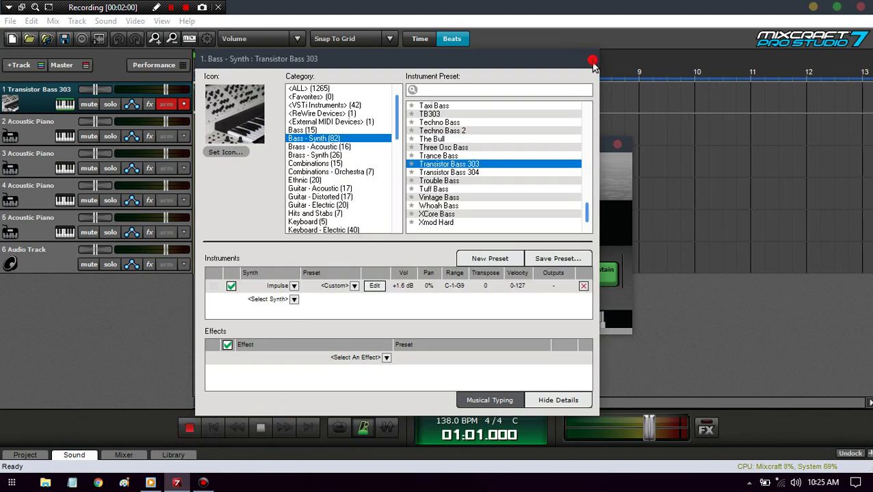
{"action": "left_click", "coordinate": [592, 60]}
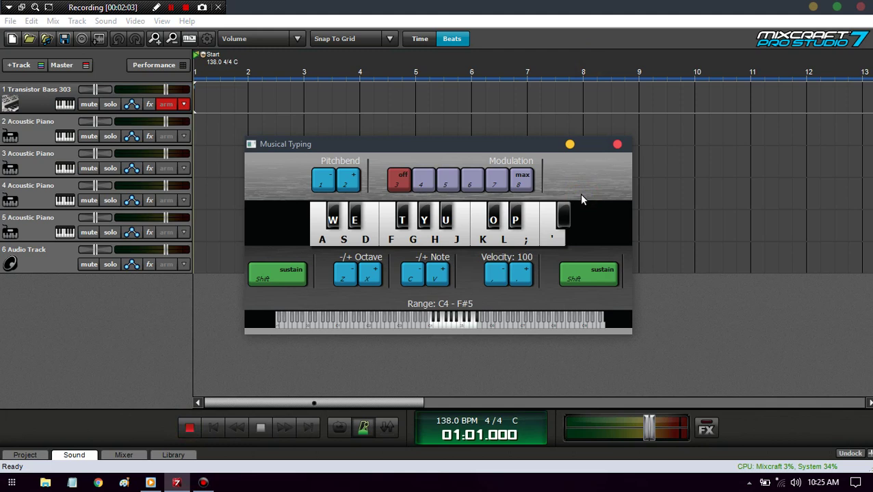
{"action": "key", "text": "a"}
{"action": "key", "text": "e"}
{"action": "key", "text": "r"}
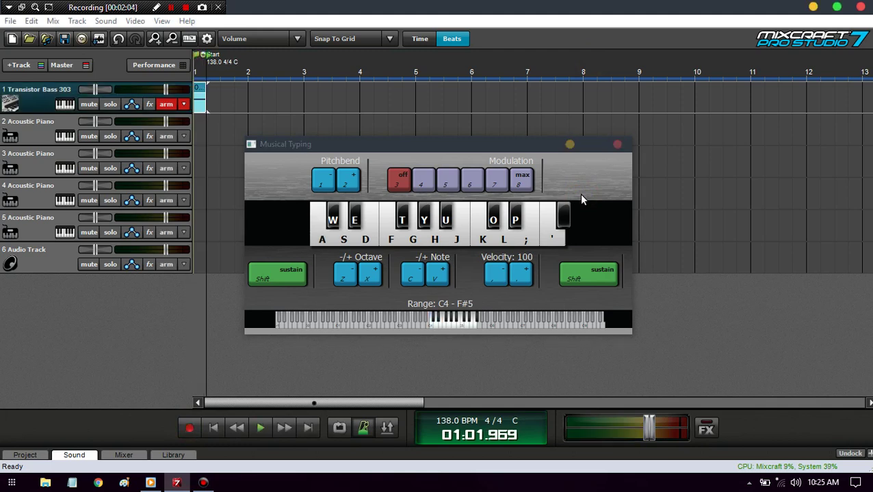
{"action": "key", "text": "Delete"}
Record a two-bar Transistor Bass 303 melody on track 1 from the project start using Musical Typing.
{"action": "key", "text": "Return"}
{"action": "key", "text": "r"}
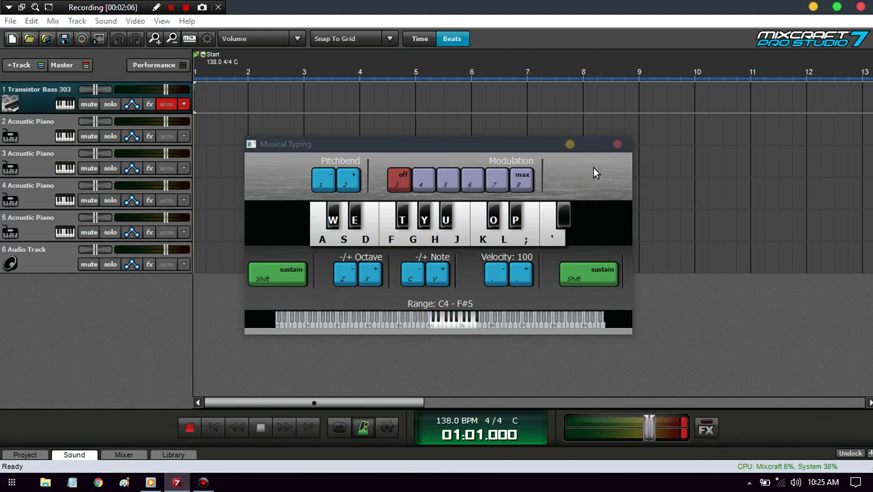
{"action": "left_click", "coordinate": [598, 166]}
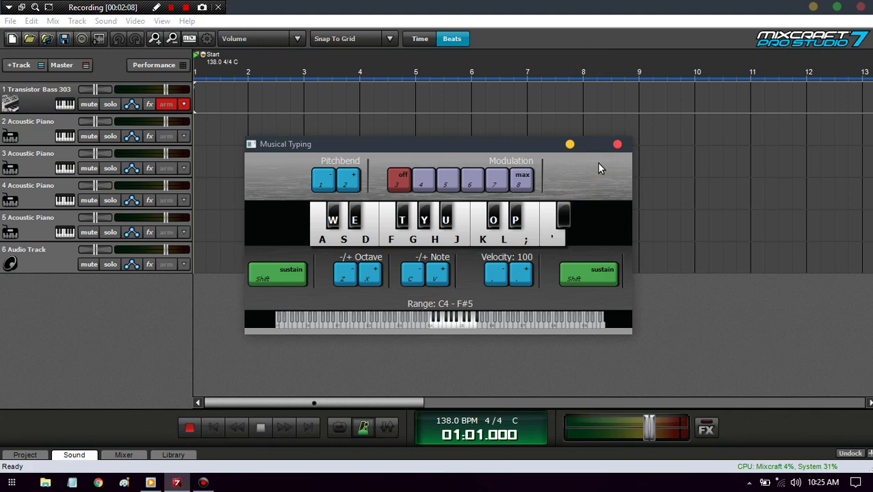
{"action": "key", "text": "a"}
{"action": "key", "text": "g"}
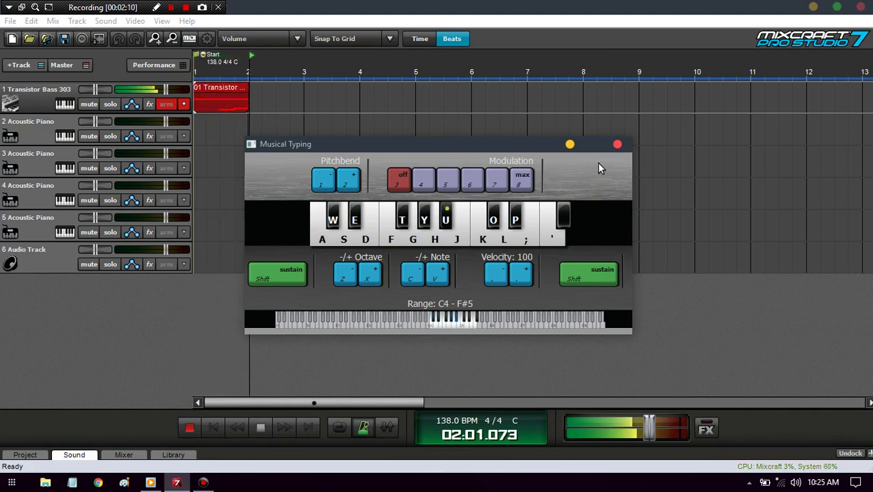
{"action": "key", "text": "g"}
{"action": "key", "text": "space"}
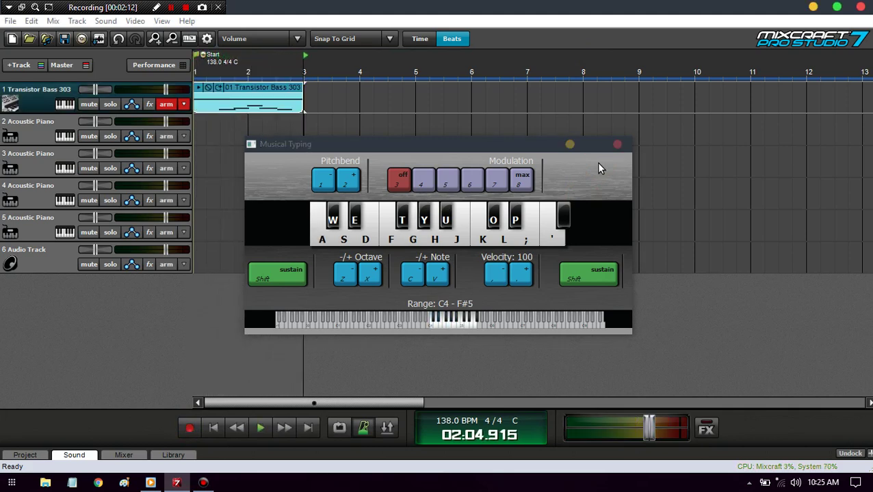
Close Musical Typing and show the recorded clip's notes in the piano roll.
{"action": "left_click", "coordinate": [569, 145]}
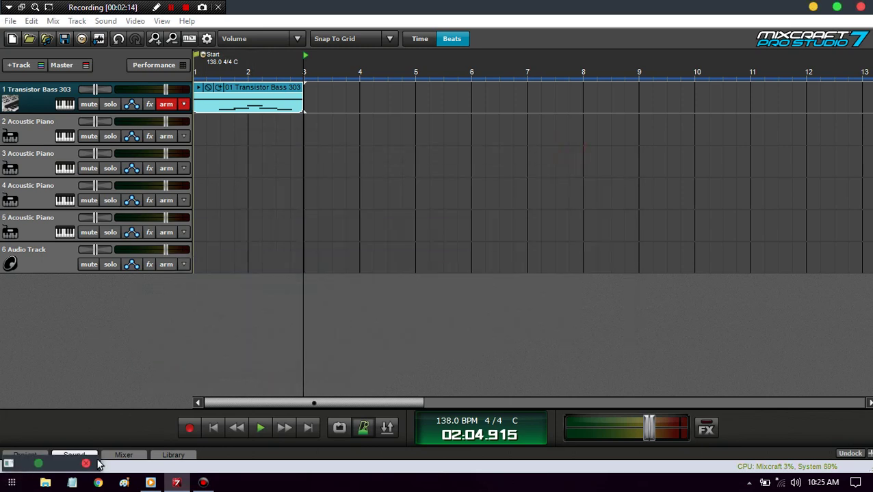
{"action": "left_click", "coordinate": [85, 463]}
{"action": "left_click", "coordinate": [75, 455]}
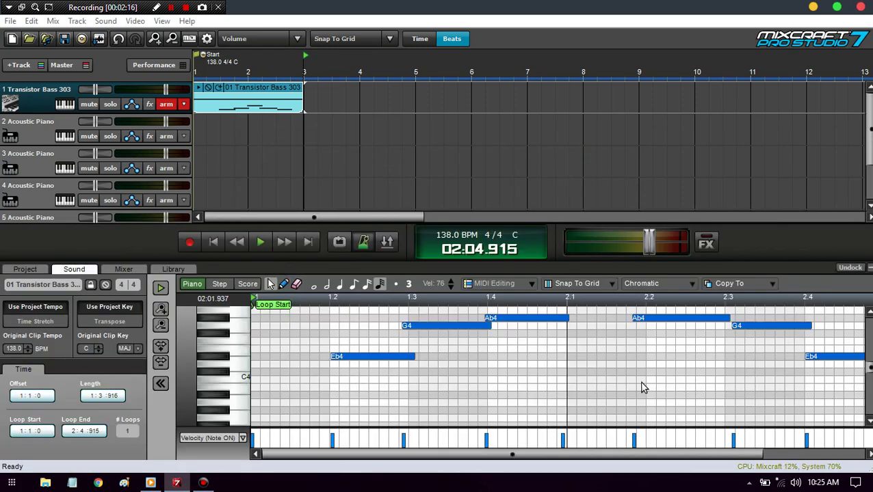
Quantize all notes of the clip to 1/8 Notes at 100% strength, including start times and note ends.
{"action": "left_click", "coordinate": [531, 283]}
{"action": "left_click", "coordinate": [518, 301]}
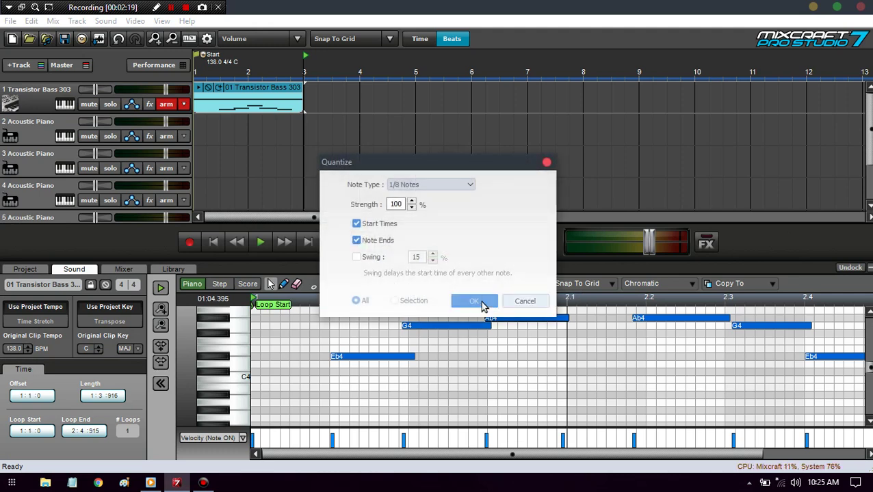
{"action": "left_click", "coordinate": [474, 302]}
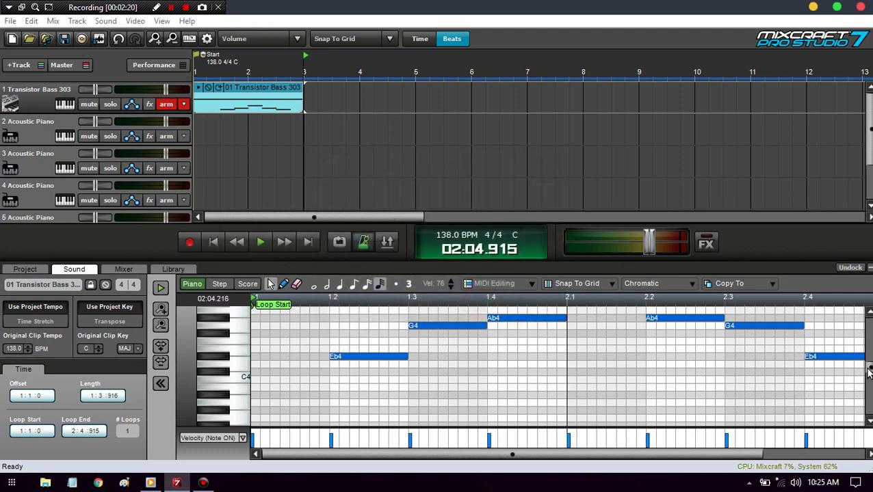
Erase the long Eb2 note and draw a one-beat C4 note at the start of the clip.
{"action": "left_click_drag", "start_coordinate": [867, 367], "coordinate": [863, 385]}
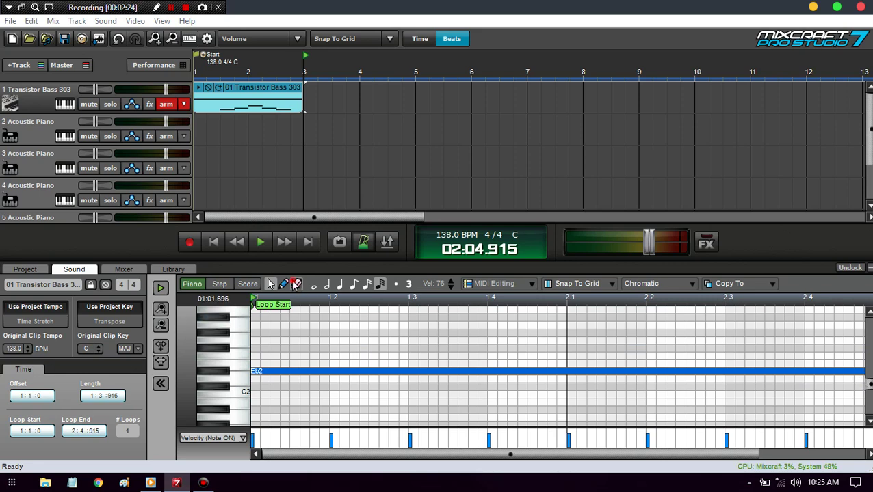
{"action": "left_click", "coordinate": [294, 379]}
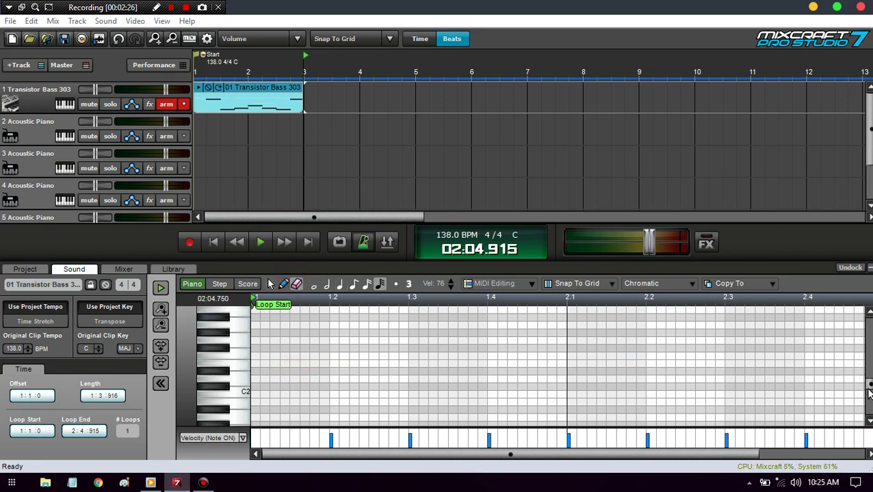
{"action": "left_click_drag", "start_coordinate": [867, 384], "coordinate": [867, 364]}
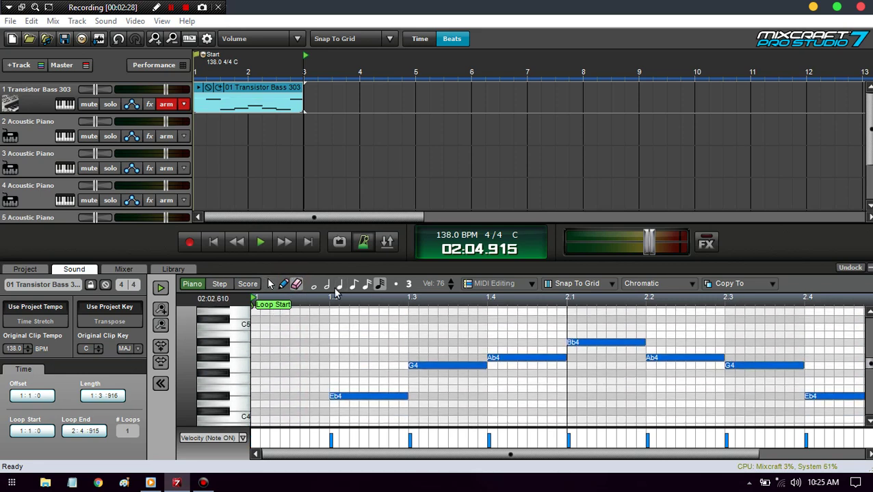
{"action": "left_click", "coordinate": [243, 401]}
{"action": "left_click", "coordinate": [243, 407]}
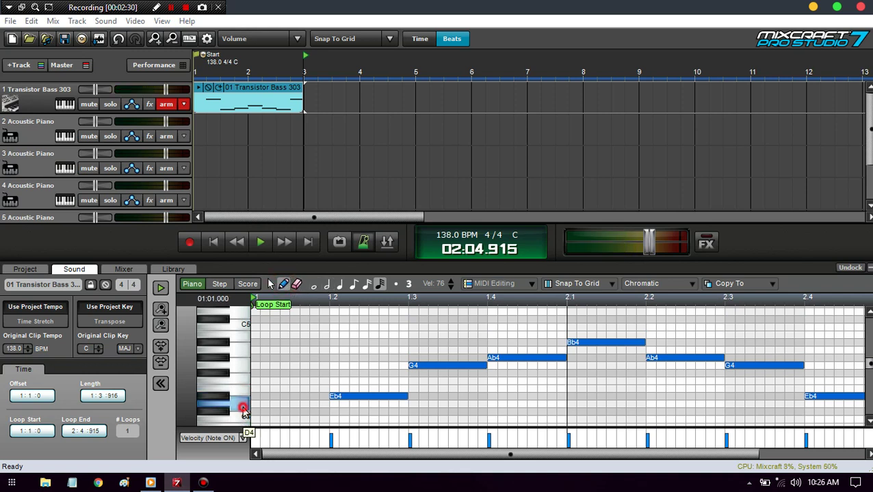
{"action": "left_click", "coordinate": [249, 420]}
{"action": "left_click", "coordinate": [254, 418]}
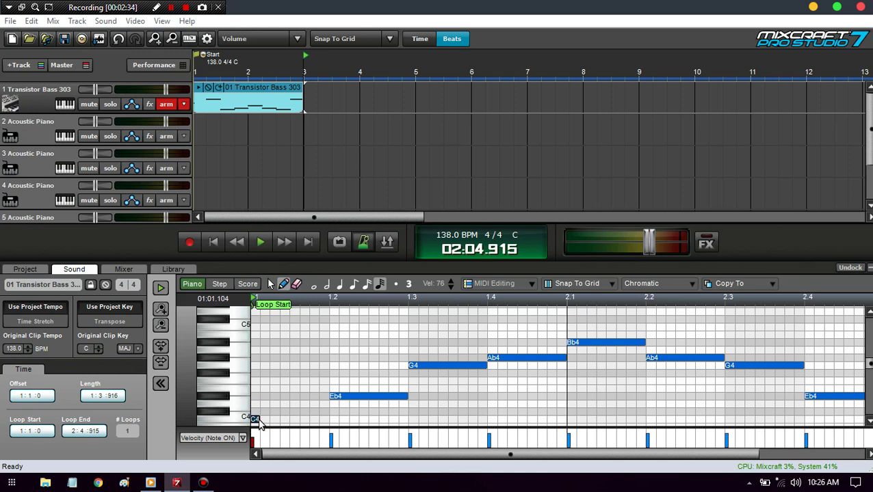
{"action": "left_click_drag", "start_coordinate": [259, 419], "coordinate": [321, 419]}
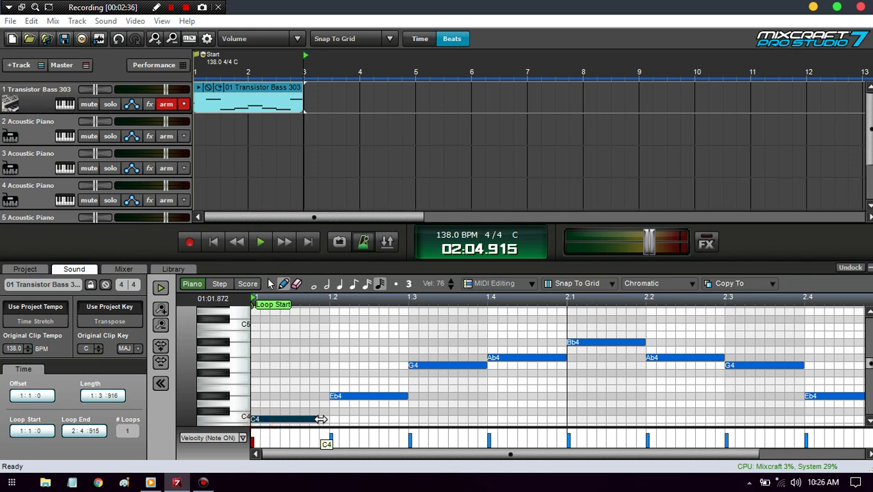
Play the clip from its beginning in the piano roll and extend its loop end to 3:1:0.
{"action": "left_click", "coordinate": [212, 242]}
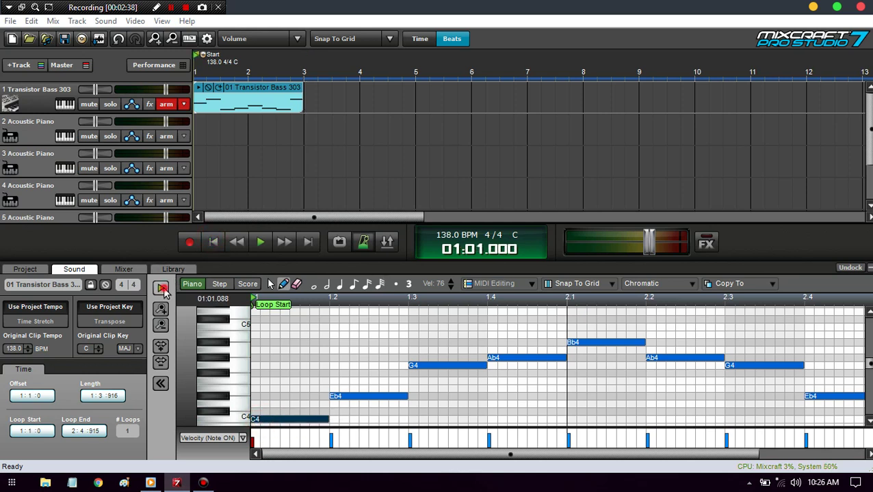
{"action": "key", "text": "space"}
{"action": "left_click", "coordinate": [161, 364]}
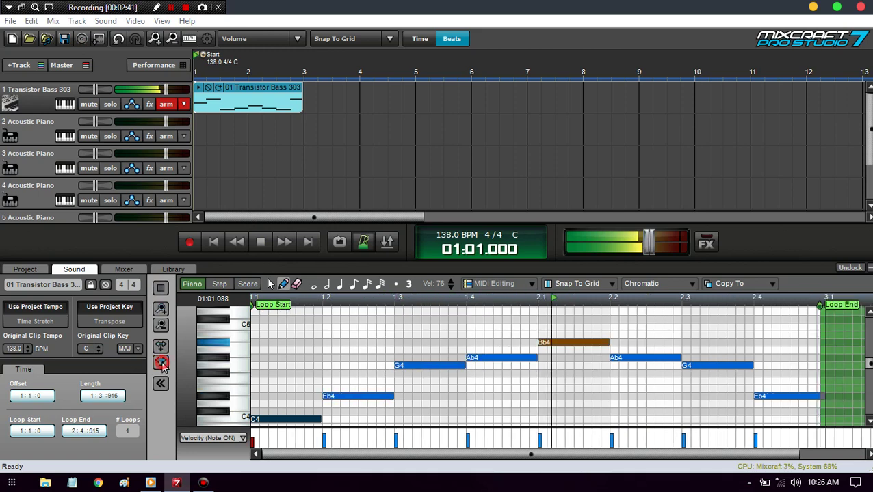
{"action": "left_click", "coordinate": [161, 363]}
{"action": "left_click", "coordinate": [161, 363]}
{"action": "left_click", "coordinate": [160, 364]}
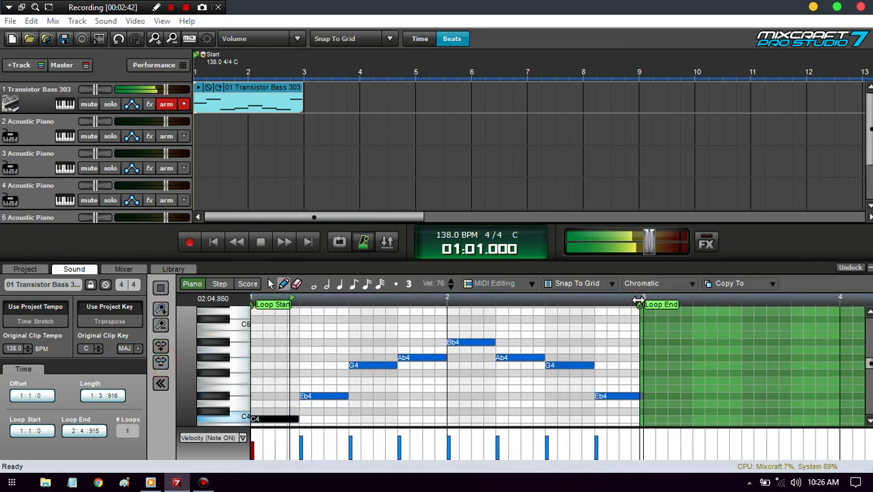
{"action": "left_click_drag", "start_coordinate": [636, 304], "coordinate": [643, 304]}
Select every note except the final Eb4 and lengthen them together by a sixteenth note so they overlap.
{"action": "left_click", "coordinate": [271, 284]}
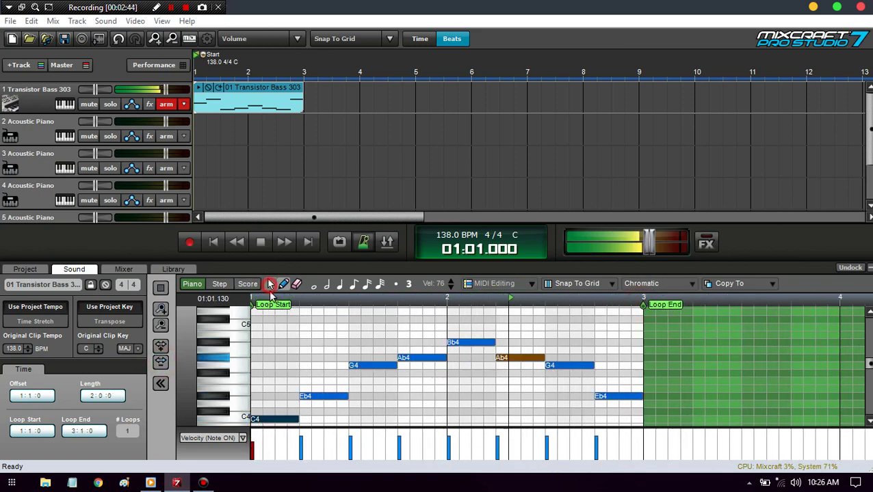
{"action": "left_click_drag", "start_coordinate": [273, 341], "coordinate": [296, 353]}
{"action": "key", "text": "ctrl+a"}
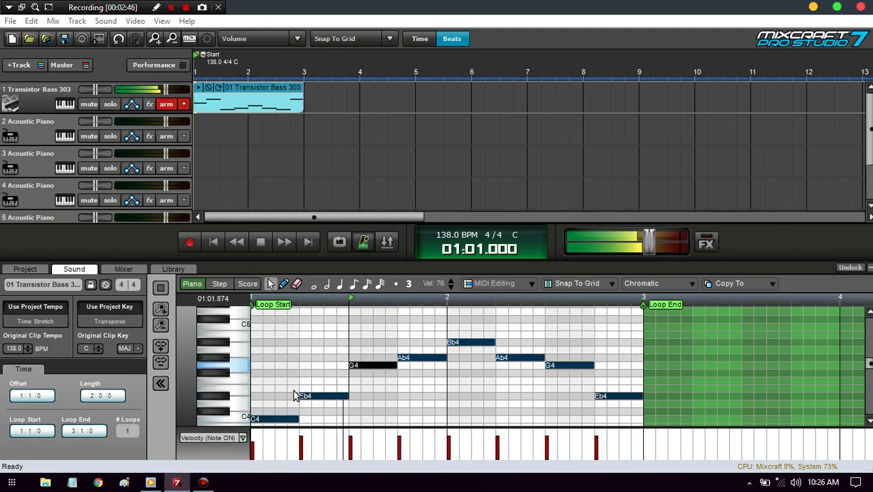
{"action": "left_click_drag", "start_coordinate": [273, 322], "coordinate": [595, 446]}
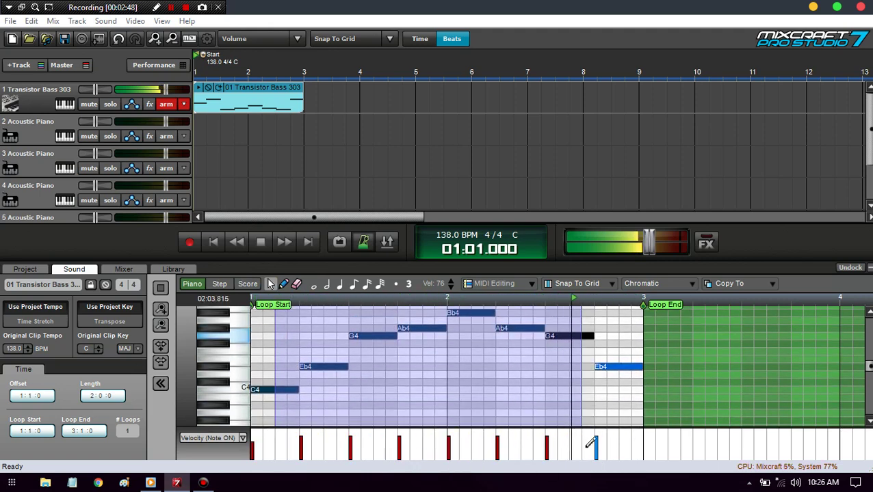
{"action": "left_click_drag", "start_coordinate": [589, 335], "coordinate": [605, 336]}
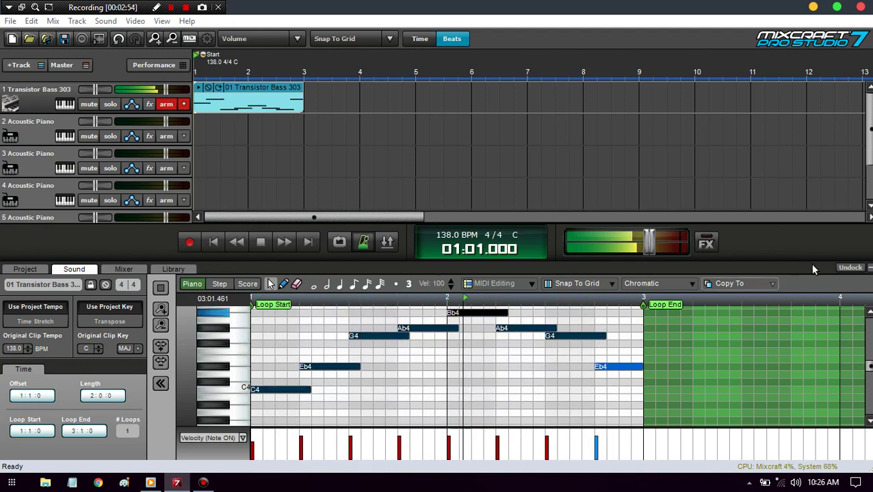
Hide the note editor, stop playback and duplicate the two-bar clip until four copies fill bars 1 to 8.
{"action": "left_click", "coordinate": [869, 268]}
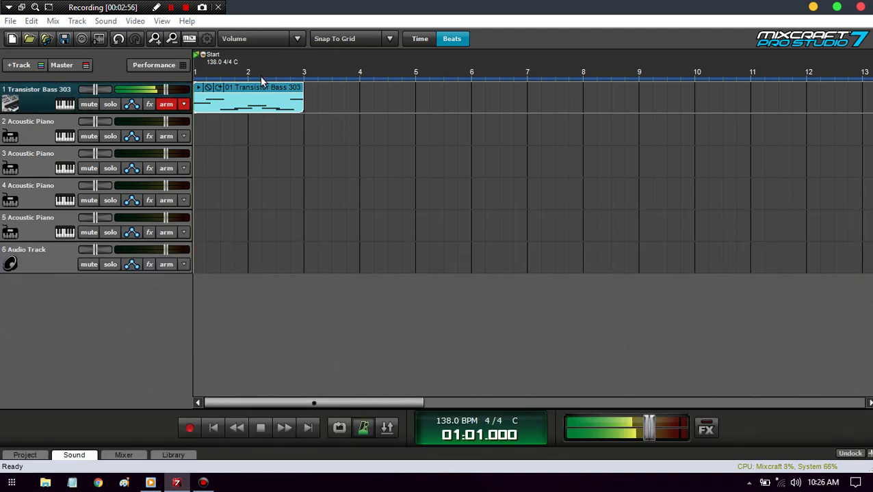
{"action": "key", "text": "space"}
{"action": "left_click_drag", "start_coordinate": [261, 91], "coordinate": [380, 97]}
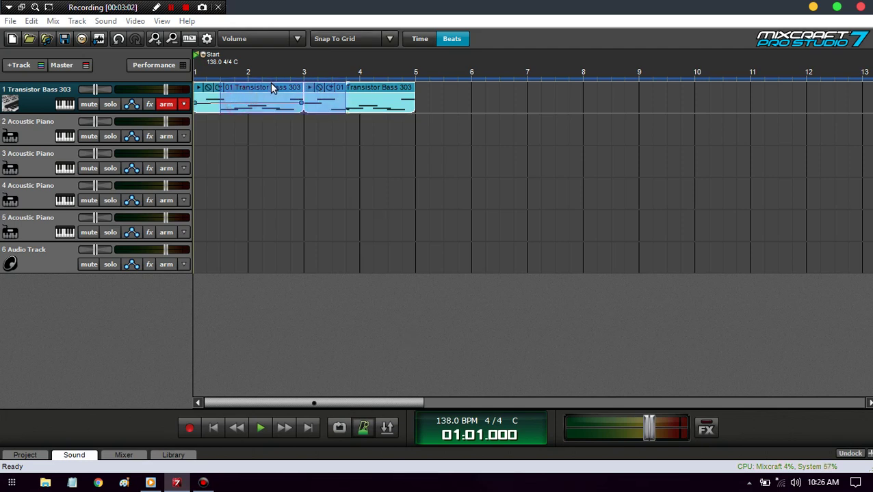
{"action": "left_click_drag", "start_coordinate": [270, 83], "coordinate": [499, 81]}
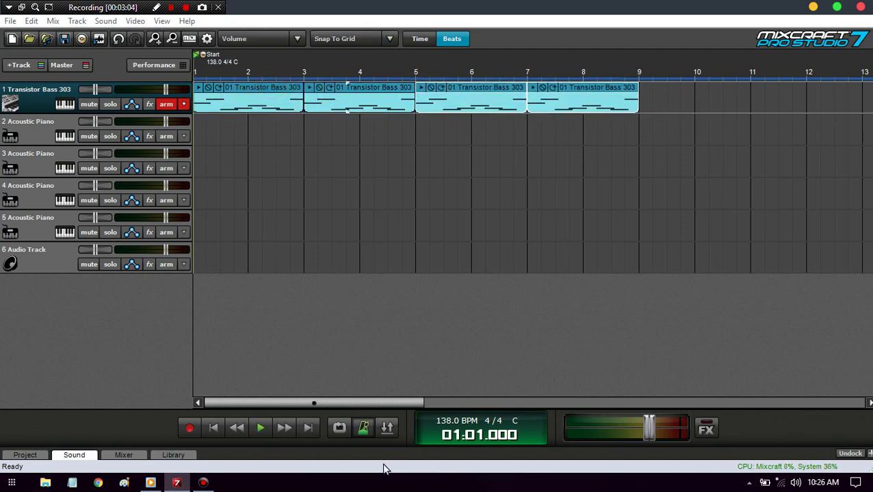
Turn on loop playback for bars 1 to 8 and play the project from the start.
{"action": "left_click", "coordinate": [340, 428]}
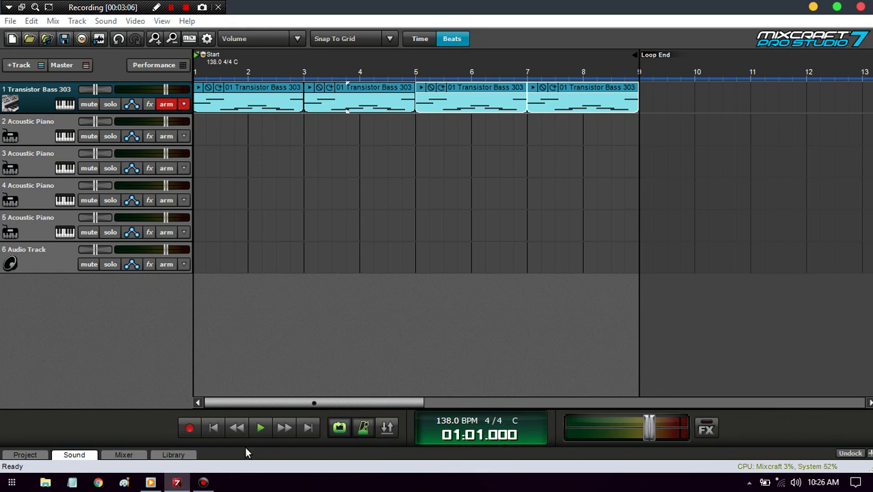
{"action": "key", "text": "space"}
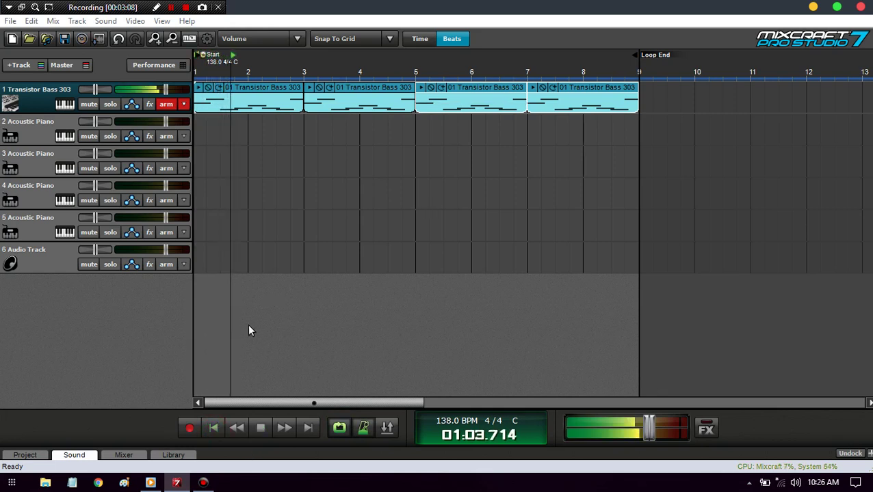
{"action": "left_click_drag", "start_coordinate": [448, 232], "coordinate": [532, 152]}
Open the third Transistor Bass 303 clip in the piano roll and select all its notes.
{"action": "left_click", "coordinate": [478, 88]}
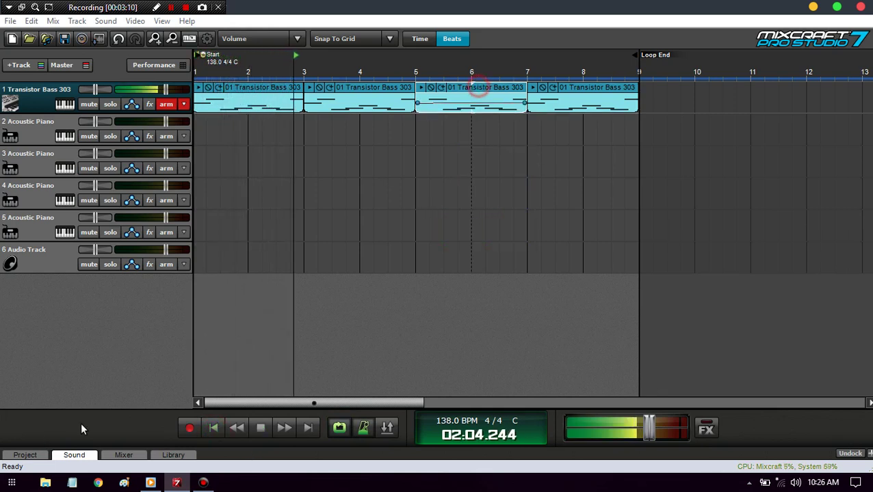
{"action": "left_click", "coordinate": [74, 455]}
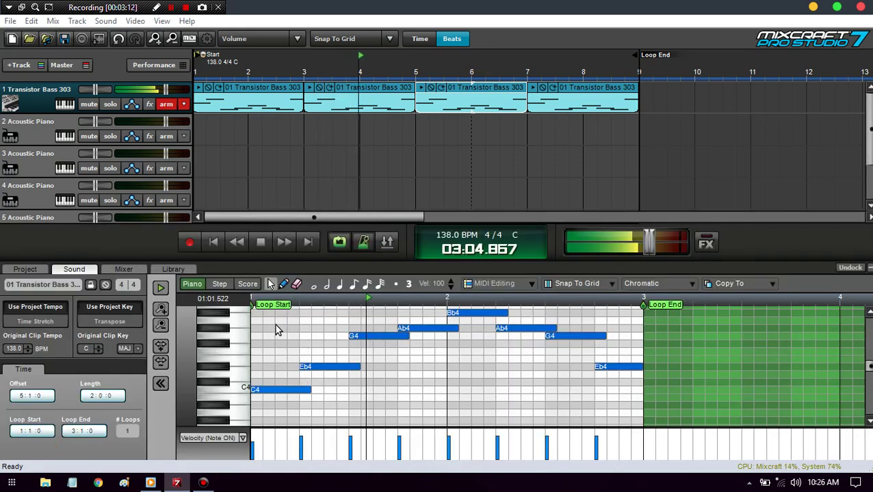
{"action": "key", "text": "ctrl+a"}
{"action": "key", "text": "ctrl+Down"}
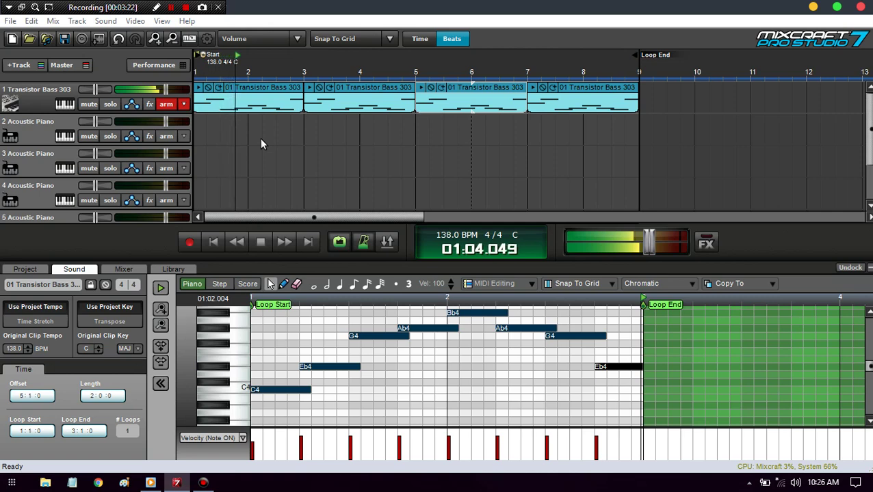
Add the Acoustica Reverb effect to track 1 and open its settings.
{"action": "left_click", "coordinate": [149, 104]}
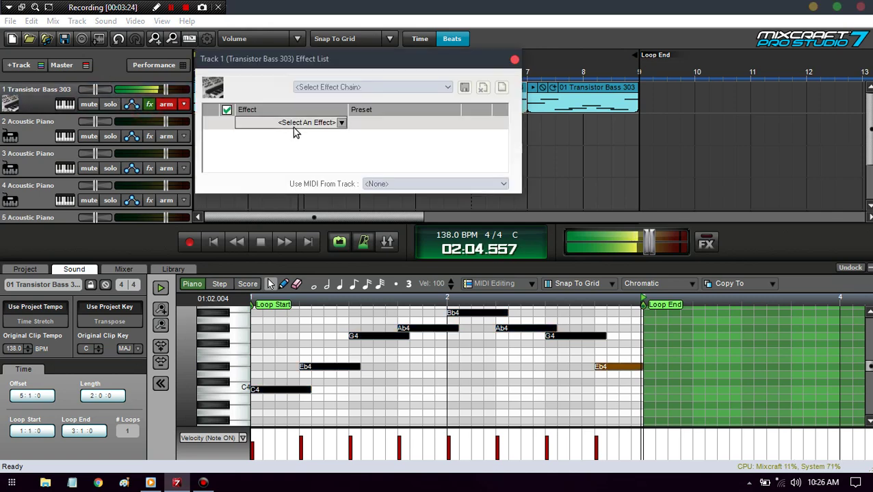
{"action": "left_click", "coordinate": [318, 124]}
{"action": "left_click", "coordinate": [341, 227]}
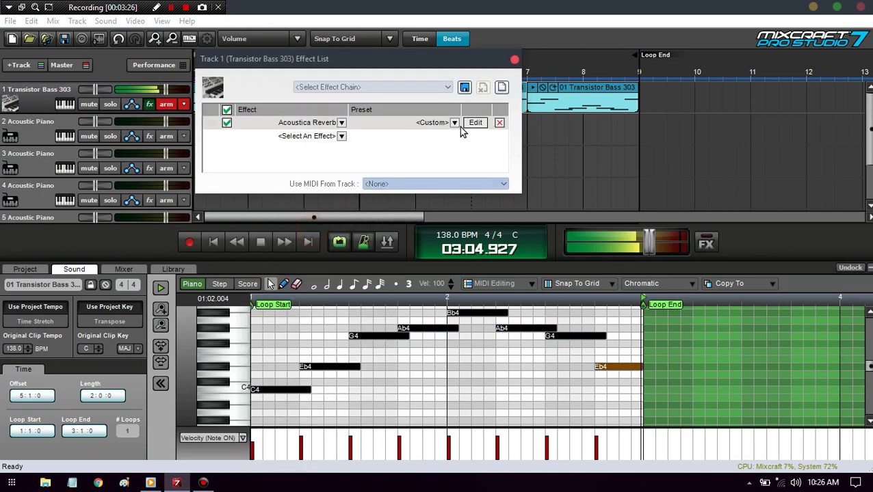
{"action": "left_click", "coordinate": [455, 125]}
{"action": "left_click", "coordinate": [472, 124]}
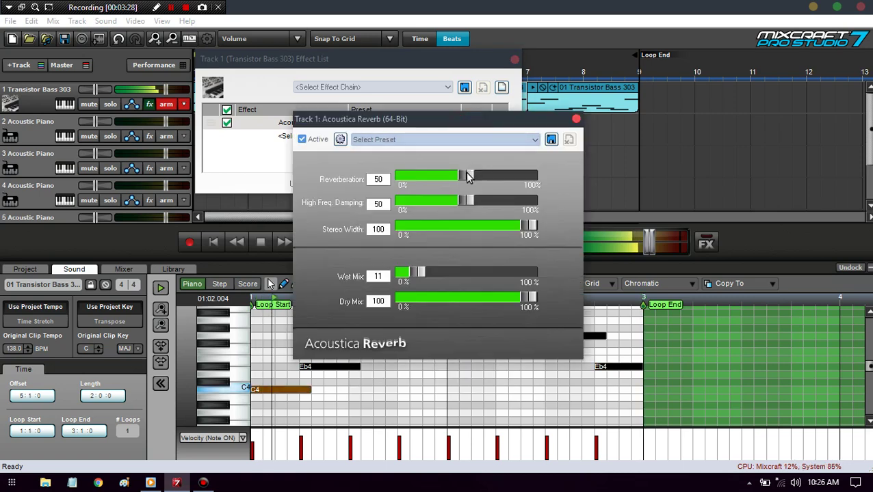
Set the reverb to 83 reverberation, 50 high frequency damping, 62 stereo width and 25 wet mix, and close the effect windows.
{"action": "left_click_drag", "start_coordinate": [467, 172], "coordinate": [506, 174]}
{"action": "left_click_drag", "start_coordinate": [476, 200], "coordinate": [441, 201]}
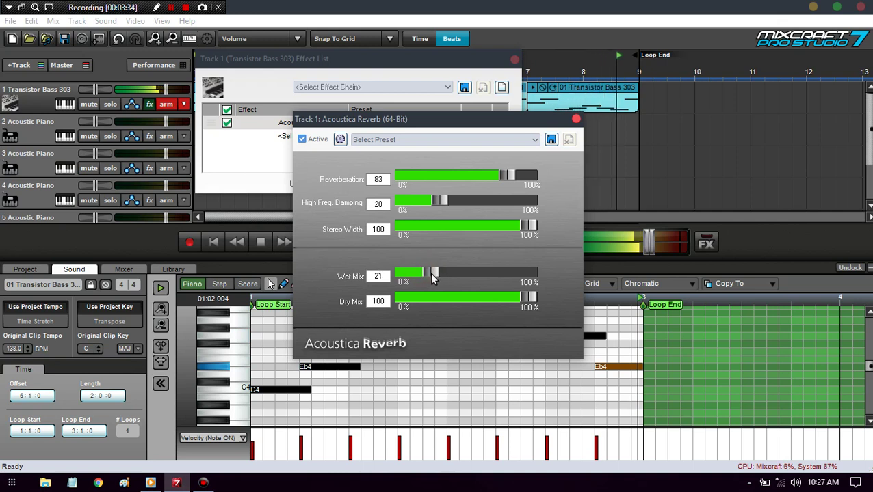
{"action": "left_click_drag", "start_coordinate": [430, 272], "coordinate": [436, 274]}
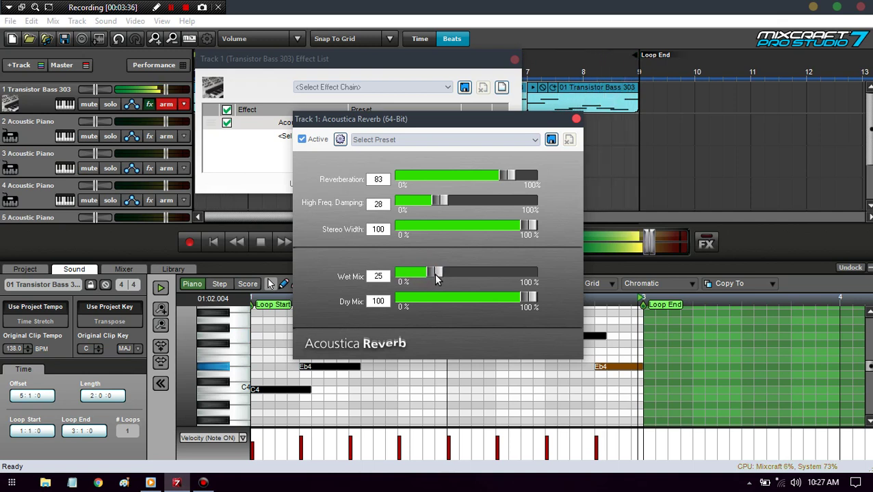
{"action": "left_click_drag", "start_coordinate": [467, 212], "coordinate": [465, 214]}
{"action": "left_click", "coordinate": [533, 228]}
{"action": "left_click_drag", "start_coordinate": [532, 233], "coordinate": [479, 235]}
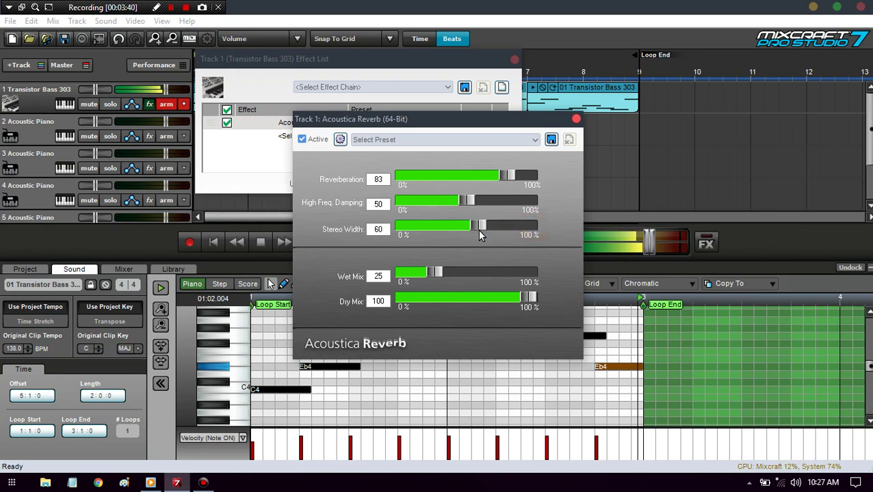
{"action": "left_click", "coordinate": [576, 120]}
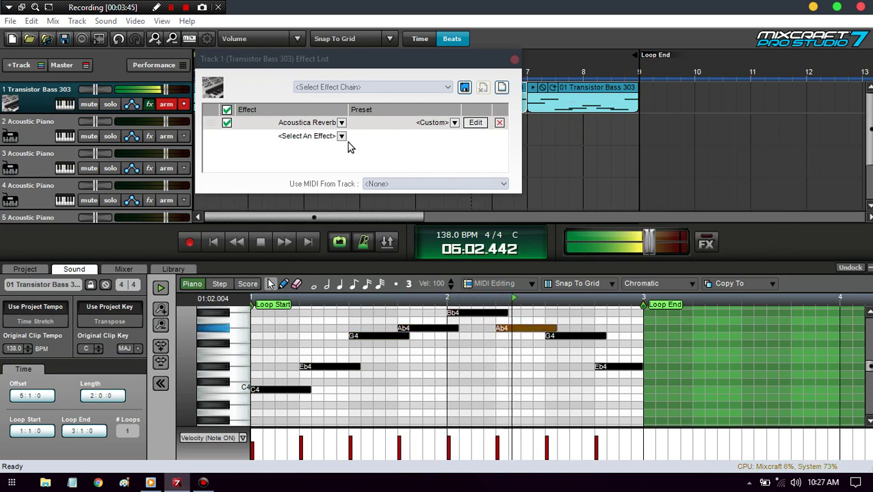
{"action": "left_click", "coordinate": [514, 61]}
Stop playback, hide the note editor and load the Bell Tune preset from the Synth - Bell category on track 2.
{"action": "key", "text": "space"}
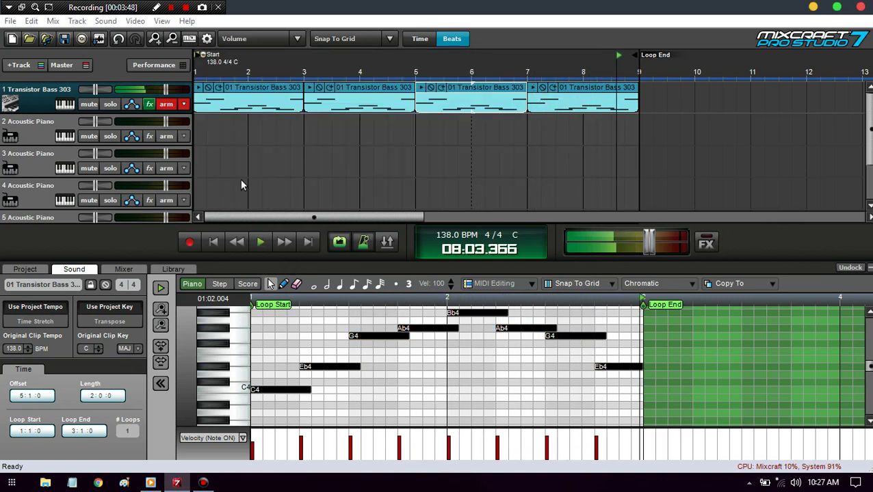
{"action": "left_click", "coordinate": [870, 268]}
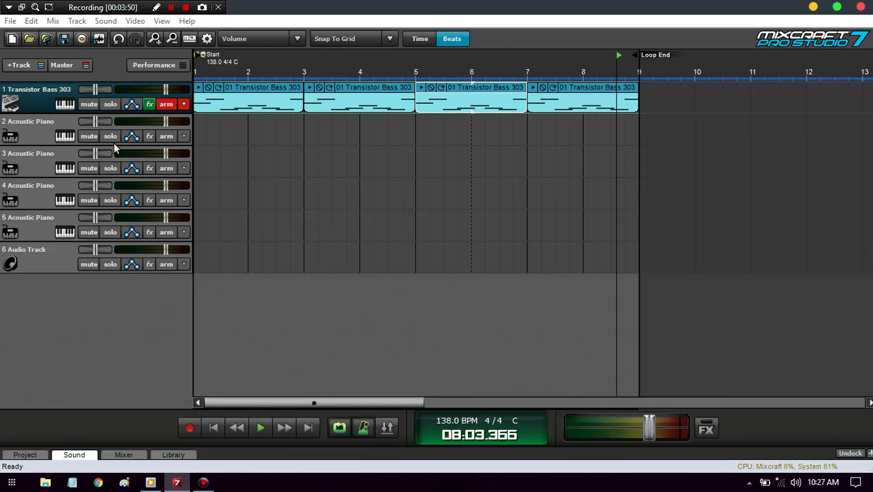
{"action": "left_click", "coordinate": [65, 136]}
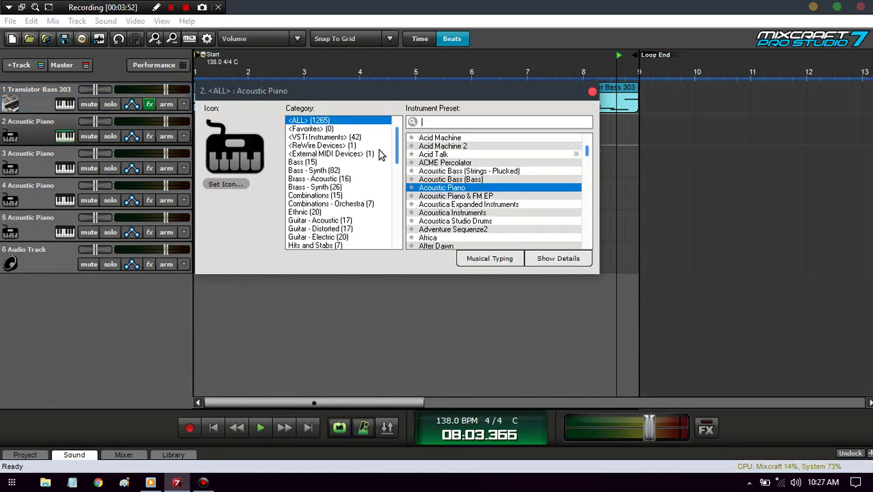
{"action": "left_click_drag", "start_coordinate": [397, 155], "coordinate": [398, 207]}
{"action": "left_click", "coordinate": [331, 178]}
{"action": "left_click", "coordinate": [342, 171]}
{"action": "left_click", "coordinate": [326, 180]}
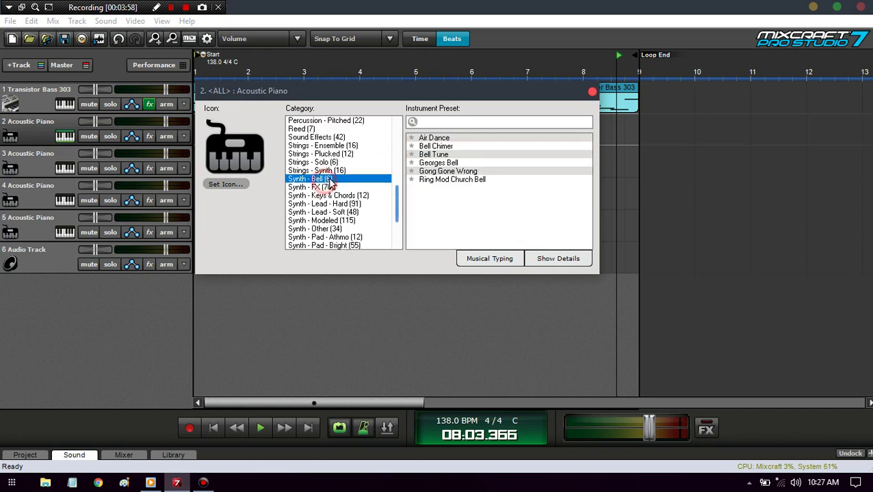
{"action": "left_click", "coordinate": [441, 155]}
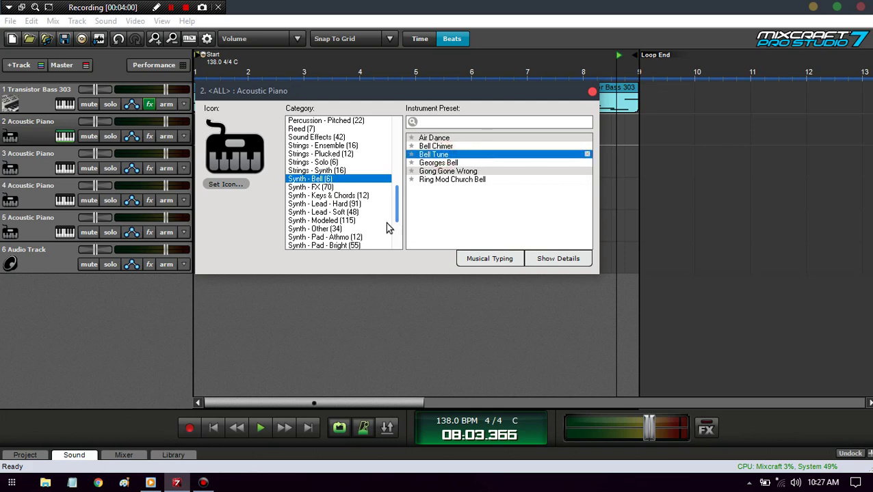
{"action": "left_click", "coordinate": [592, 92]}
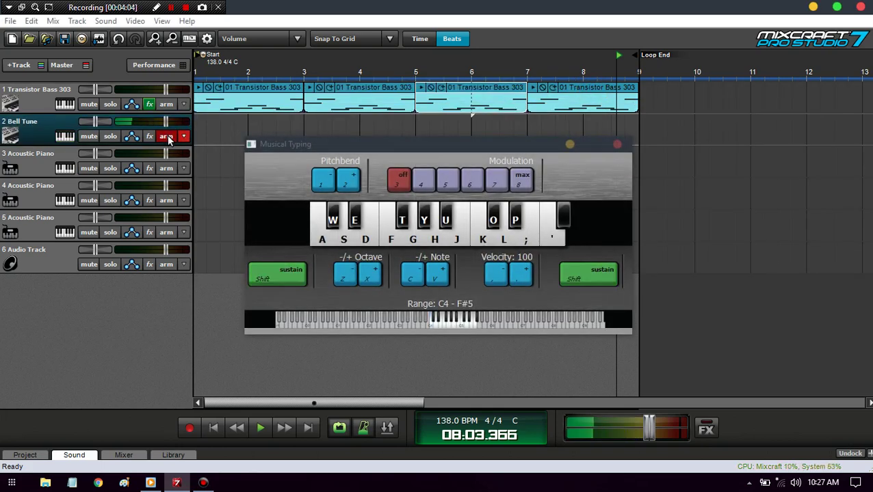
Raise the musical typing range one octave to C5 - F#6 and rehearse a Bell Tune melody over the playing bass loop.
{"action": "key", "text": "x"}
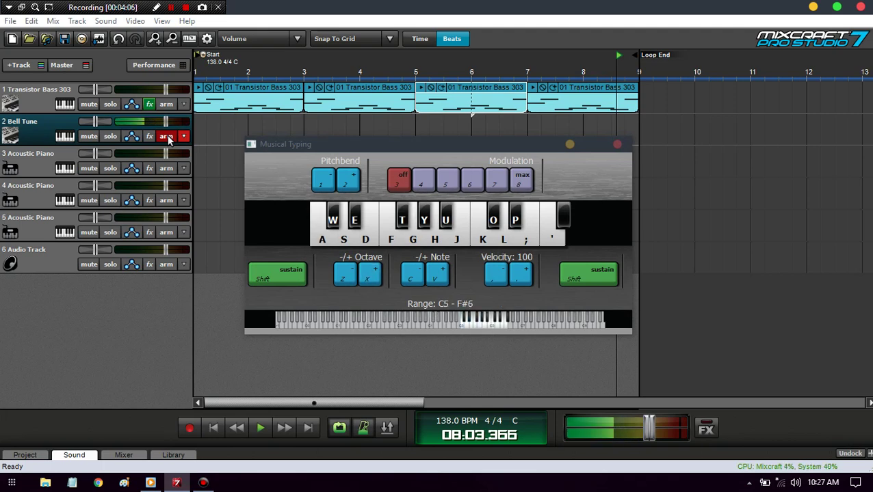
{"action": "key", "text": "space"}
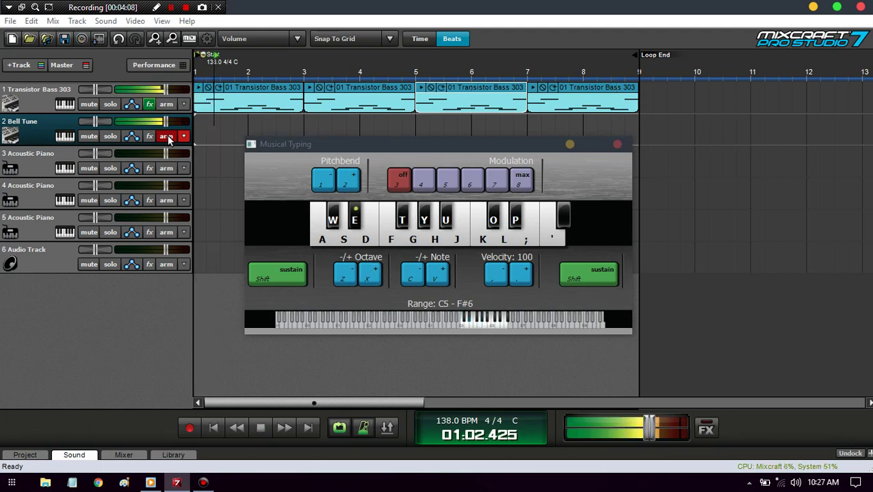
{"action": "key", "text": "f"}
{"action": "key", "text": "f"}
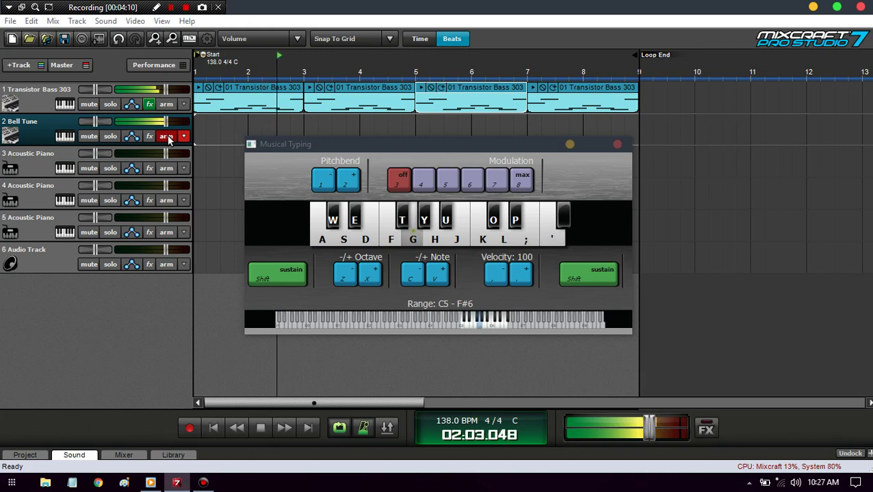
{"action": "key", "text": "a"}
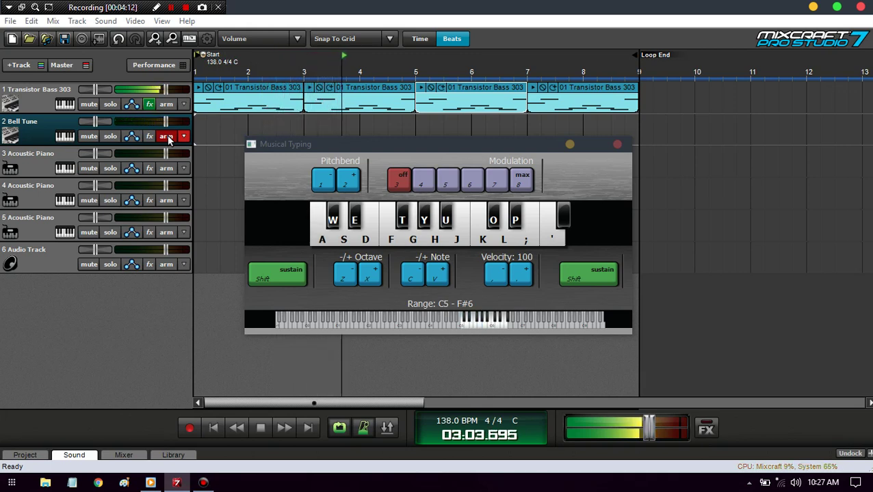
{"action": "key", "text": "g"}
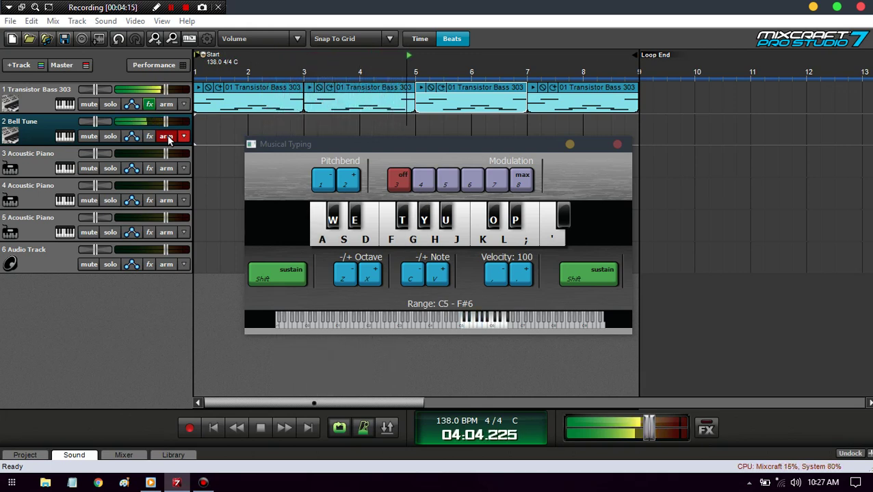
{"action": "key", "text": "g"}
{"action": "key", "text": "g"}
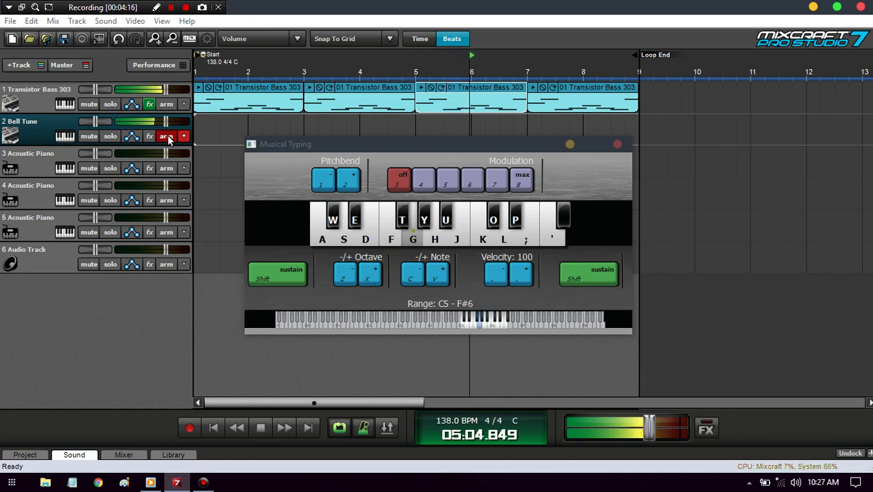
{"action": "key", "text": "g"}
{"action": "key", "text": "e"}
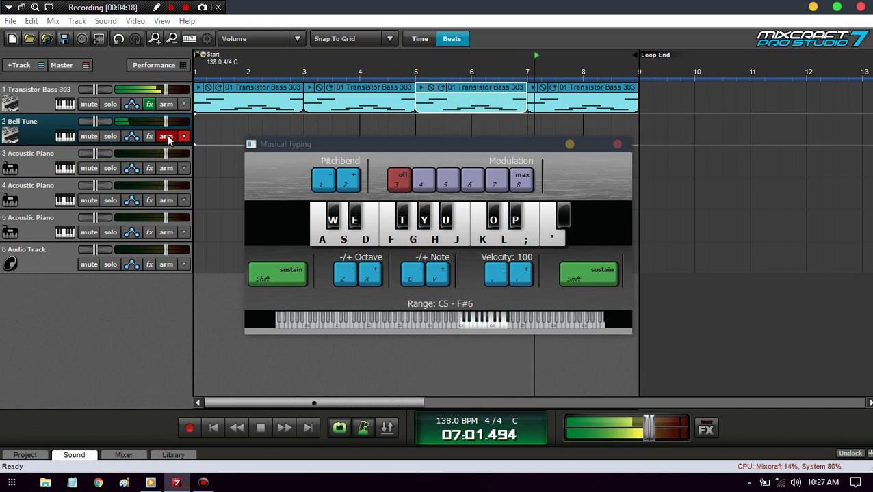
{"action": "key", "text": "g"}
{"action": "key", "text": "g"}
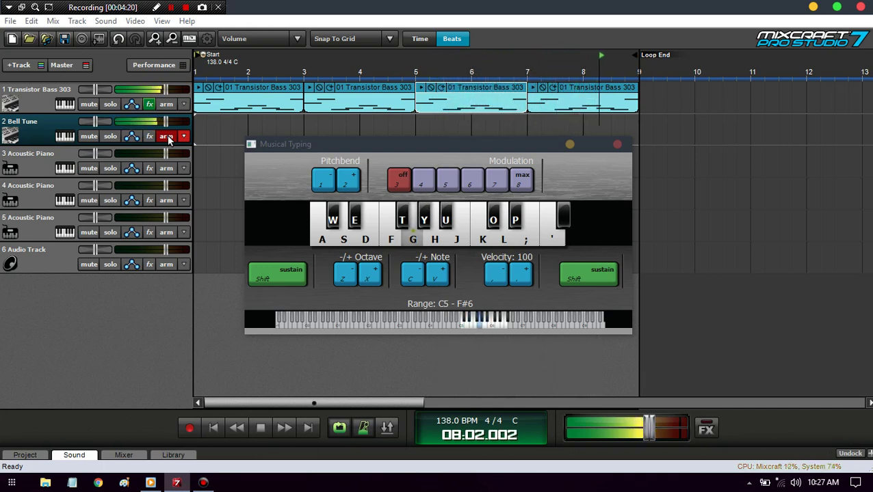
{"action": "key", "text": "a"}
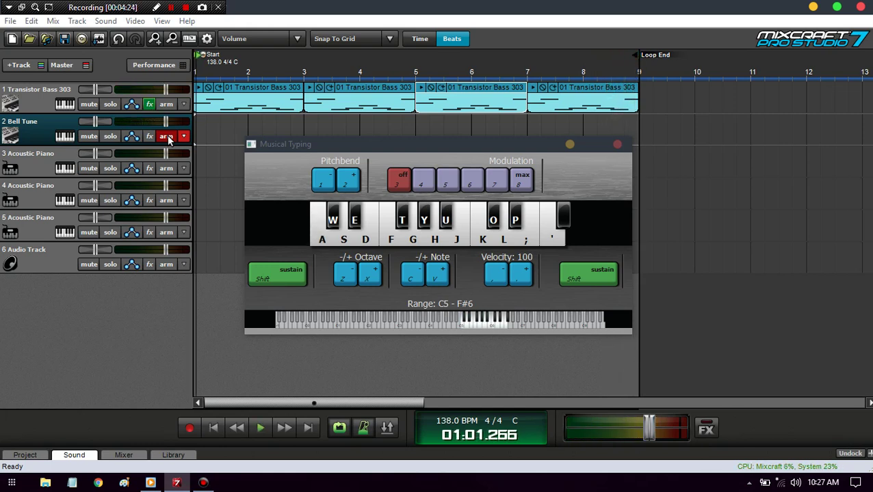
Practise the Bell Tune melody on the musical typing keyboard with playback stopped.
{"action": "key", "text": "g"}
{"action": "key", "text": "g"}
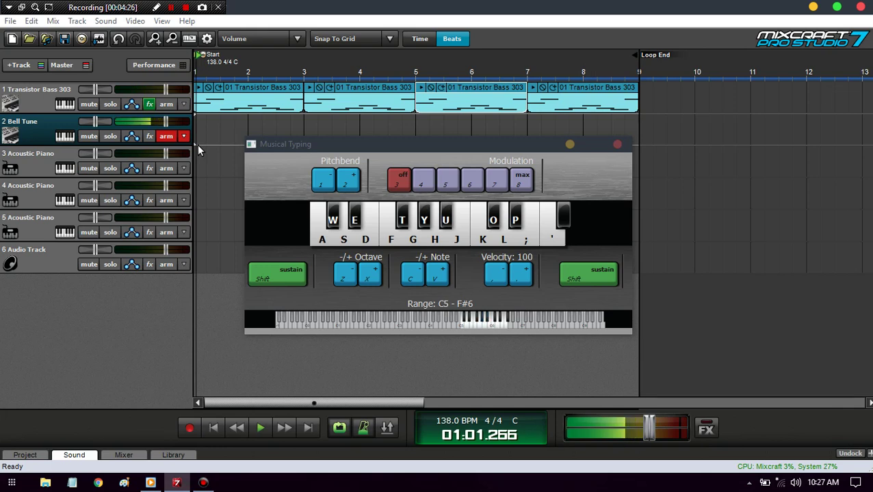
{"action": "key", "text": "e"}
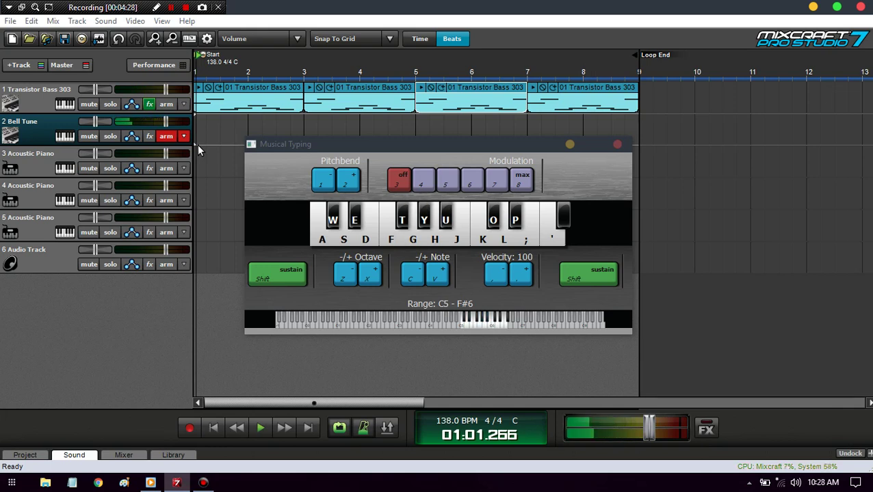
{"action": "key", "text": "y"}
{"action": "key", "text": "g"}
{"action": "key", "text": "y"}
{"action": "key", "text": "g"}
{"action": "key", "text": "a"}
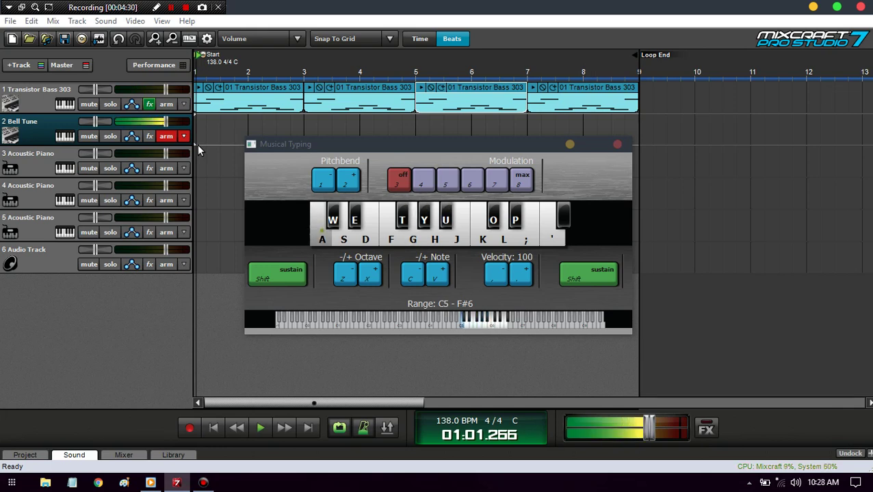
Record a four-bar Bell Tune melody on track 2 from the project start using G, Ab, Bb, Eb and C in octave 5.
{"action": "key", "text": "r"}
{"action": "left_click", "coordinate": [287, 199]}
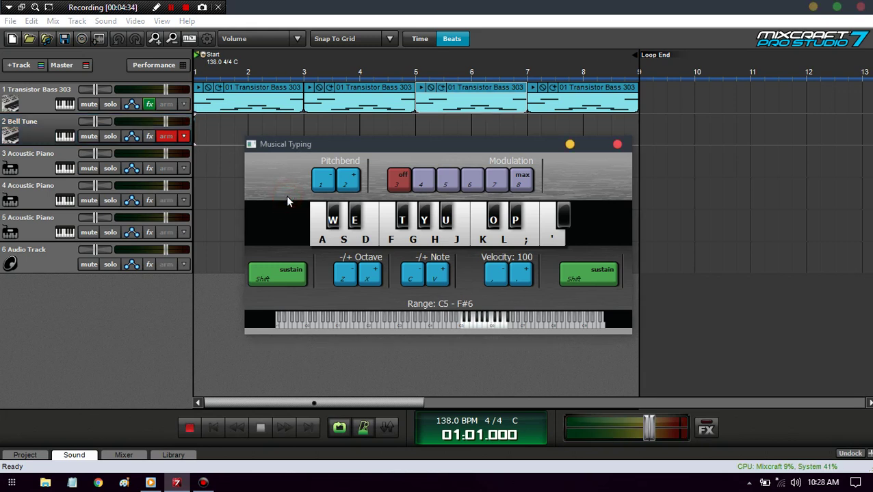
{"action": "key", "text": "g"}
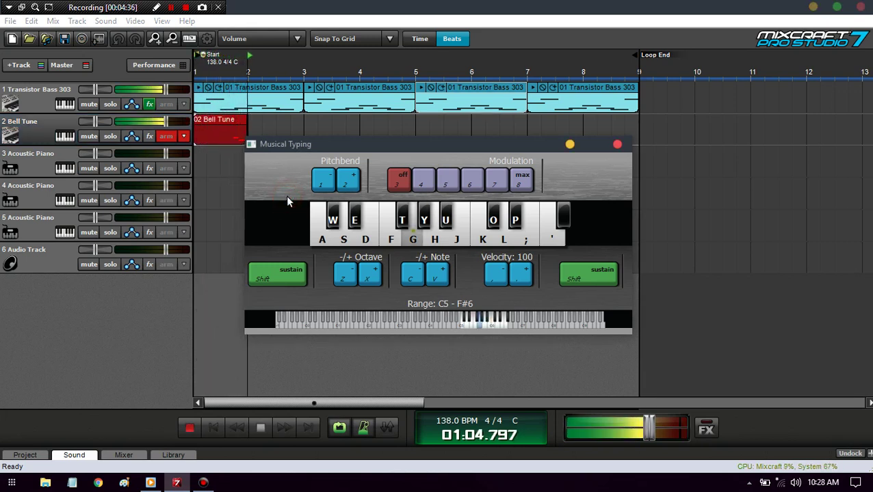
{"action": "key", "text": "g"}
{"action": "key", "text": "g"}
{"action": "key", "text": "y"}
{"action": "key", "text": "y"}
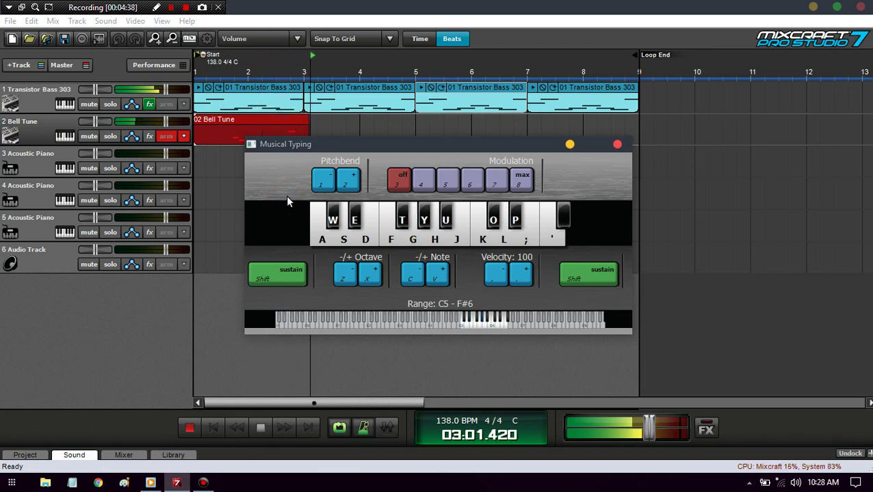
{"action": "key", "text": "g"}
{"action": "key", "text": "g"}
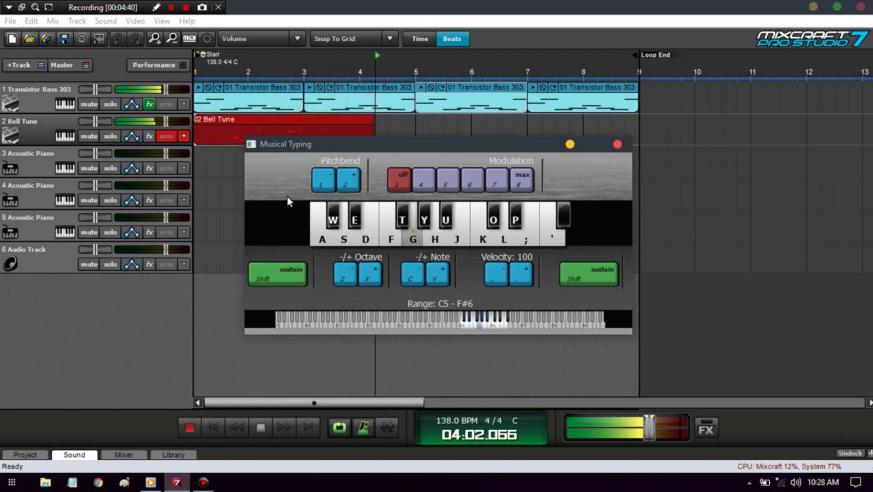
{"action": "key", "text": "a"}
{"action": "key", "text": "space"}
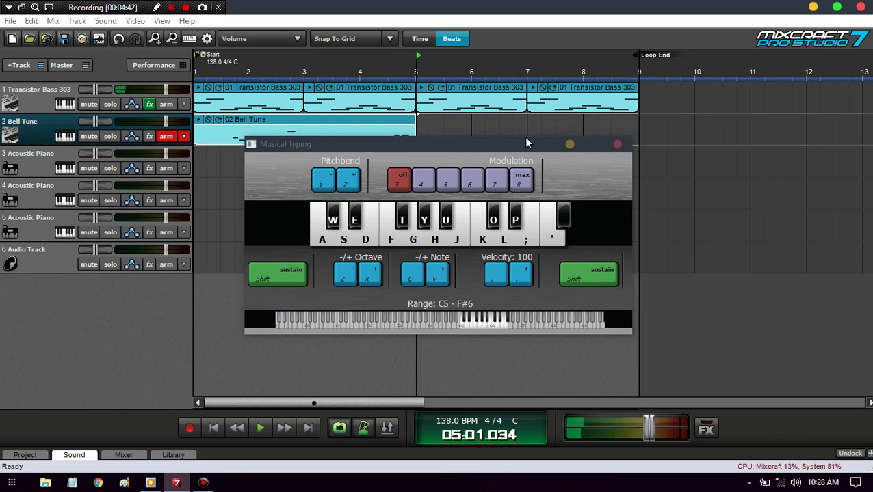
Hide the musical typing keyboard and quantize the starts and ends of all Bell Tune notes to 1/8 notes at 100% strength.
{"action": "left_click", "coordinate": [569, 146]}
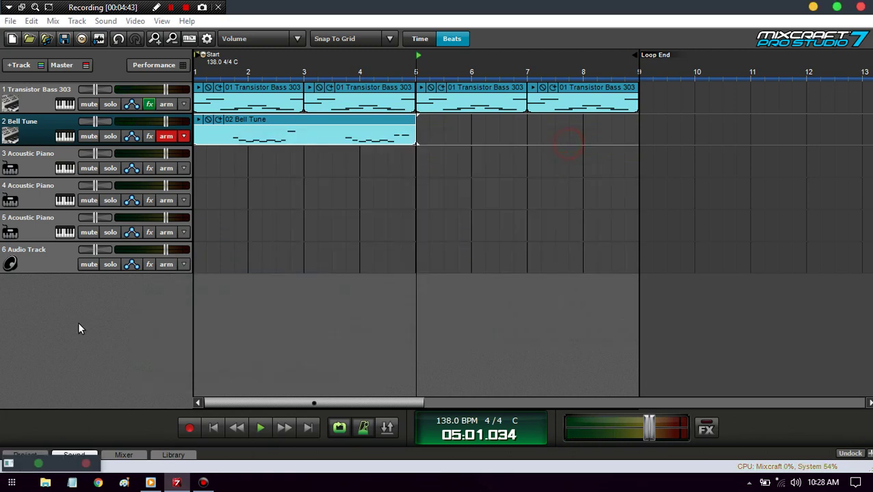
{"action": "left_click", "coordinate": [84, 456]}
{"action": "left_click", "coordinate": [515, 285]}
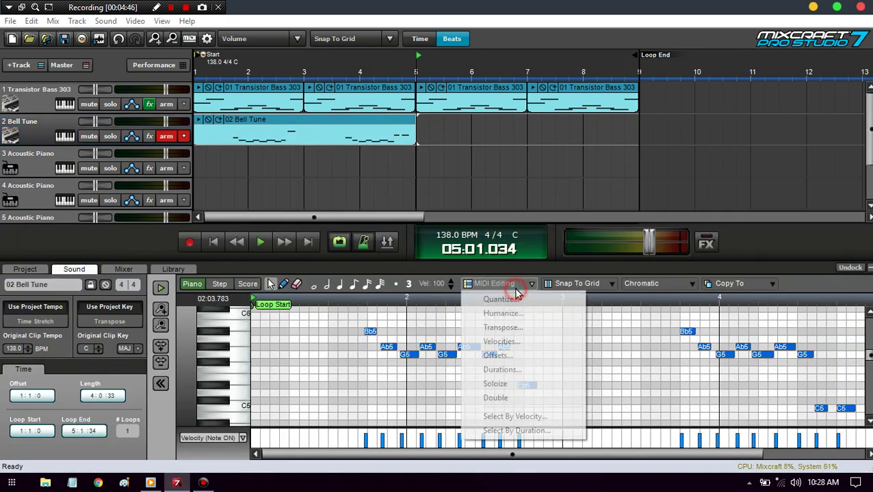
{"action": "left_click", "coordinate": [517, 298]}
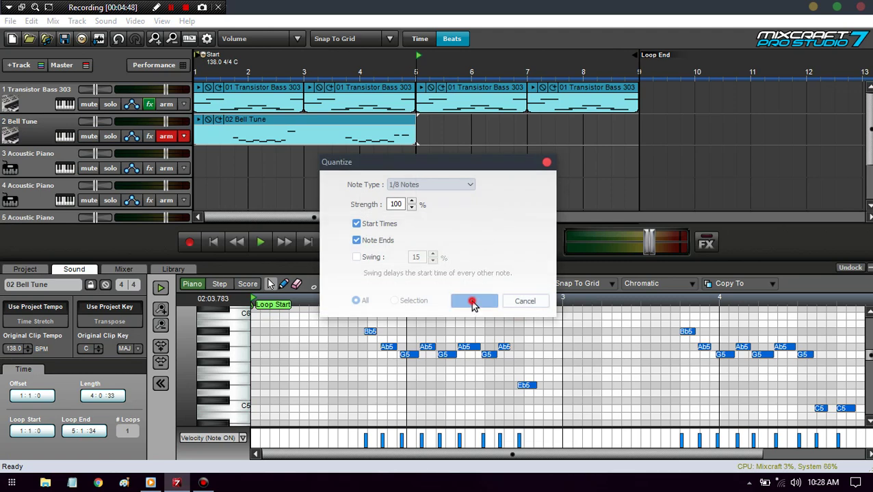
{"action": "left_click", "coordinate": [472, 302]}
Play the Bell Tune clip from beat 3 of bar 1 and lower the last Ab5 of its first phrase to Eb5.
{"action": "left_click", "coordinate": [331, 327]}
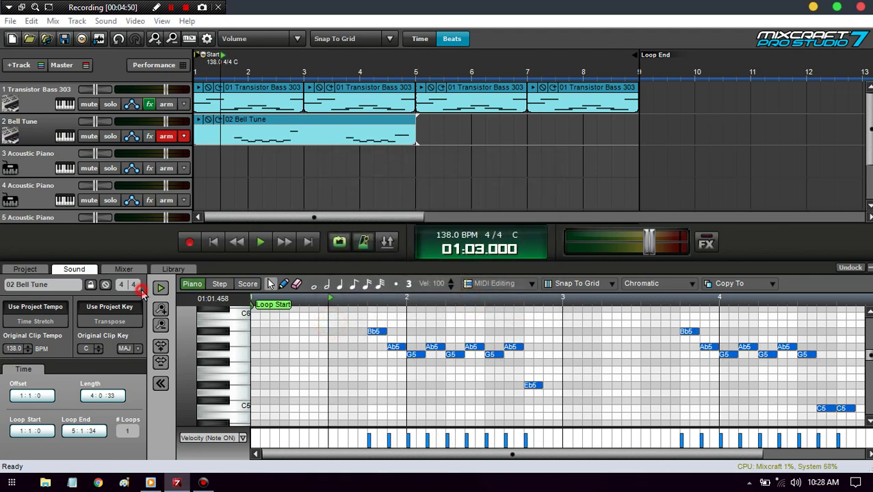
{"action": "left_click", "coordinate": [162, 290]}
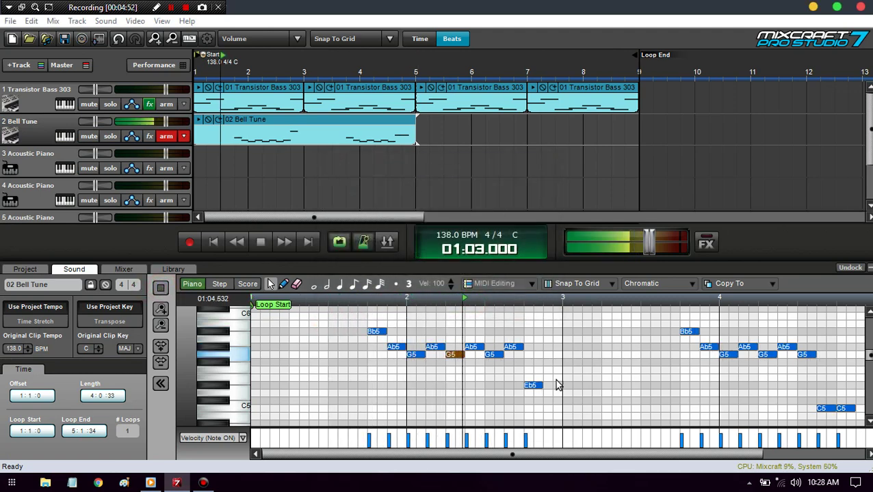
{"action": "left_click_drag", "start_coordinate": [512, 349], "coordinate": [511, 393]}
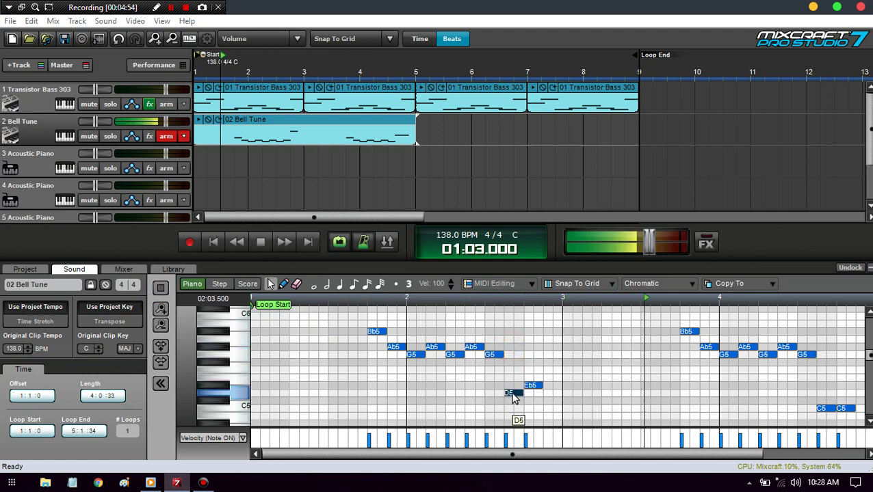
{"action": "left_click", "coordinate": [326, 360]}
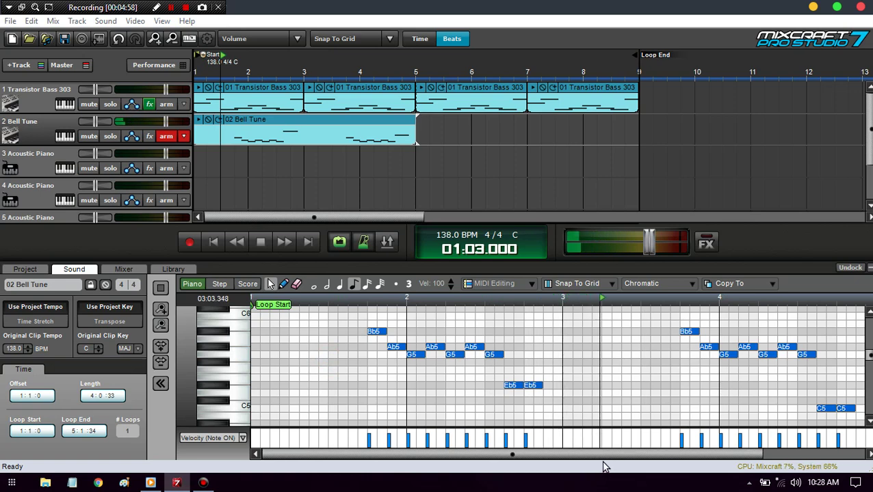
Shorten the Bell Tune clip to exactly four bars and place a copy of it at bar 5 on track 2.
{"action": "left_click_drag", "start_coordinate": [638, 455], "coordinate": [702, 457]}
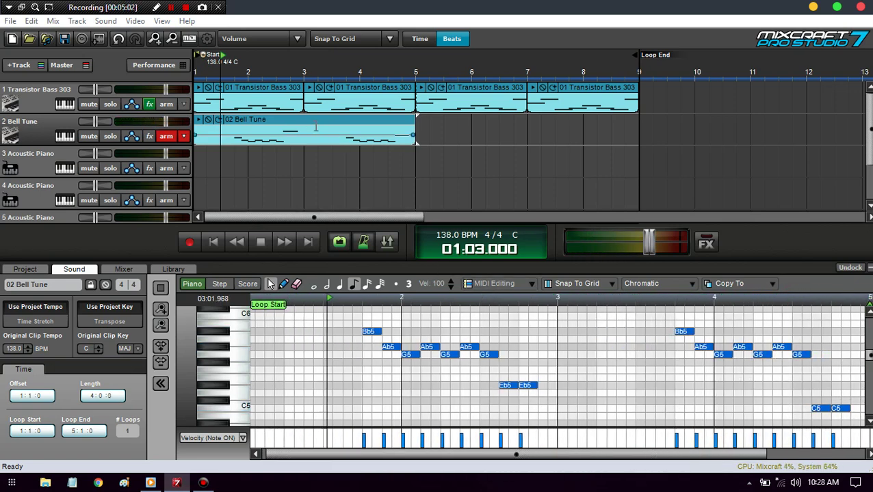
{"action": "left_click_drag", "start_coordinate": [304, 130], "coordinate": [513, 122]}
{"action": "key", "text": "space"}
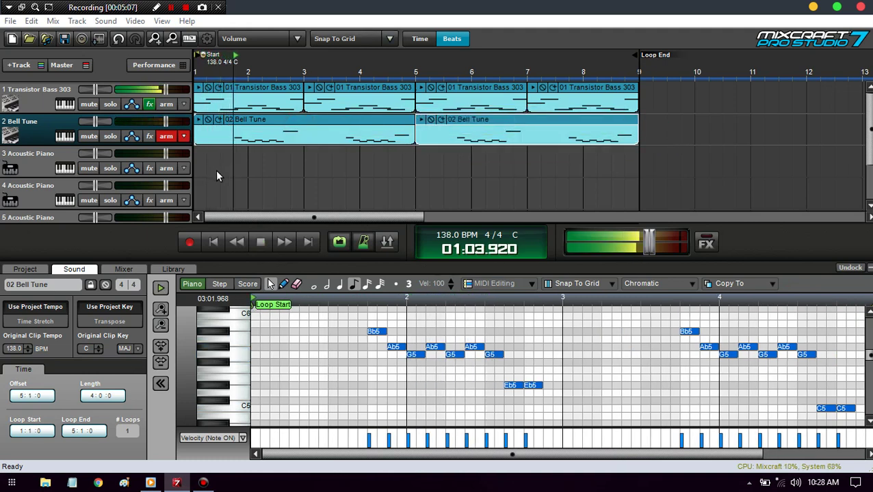
Disarm track 2 during playback, lower the Bell Tune volume and pan it slightly to the right.
{"action": "left_click", "coordinate": [166, 136]}
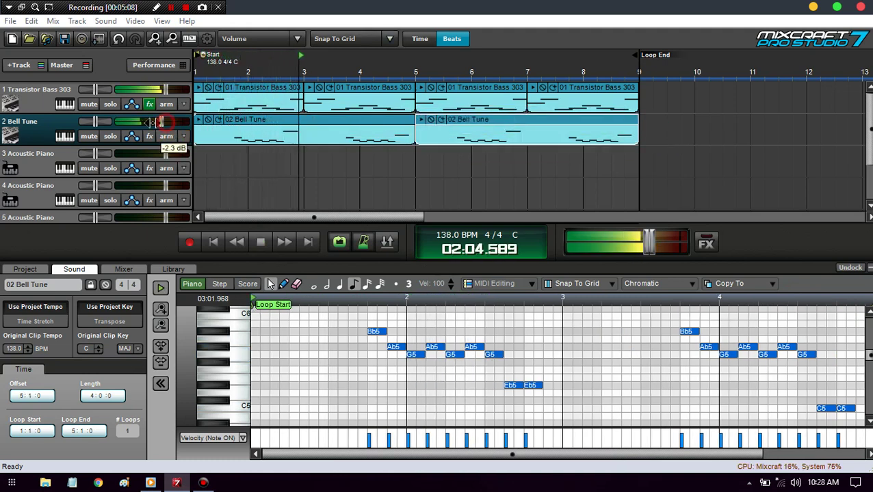
{"action": "left_click_drag", "start_coordinate": [167, 121], "coordinate": [149, 122]}
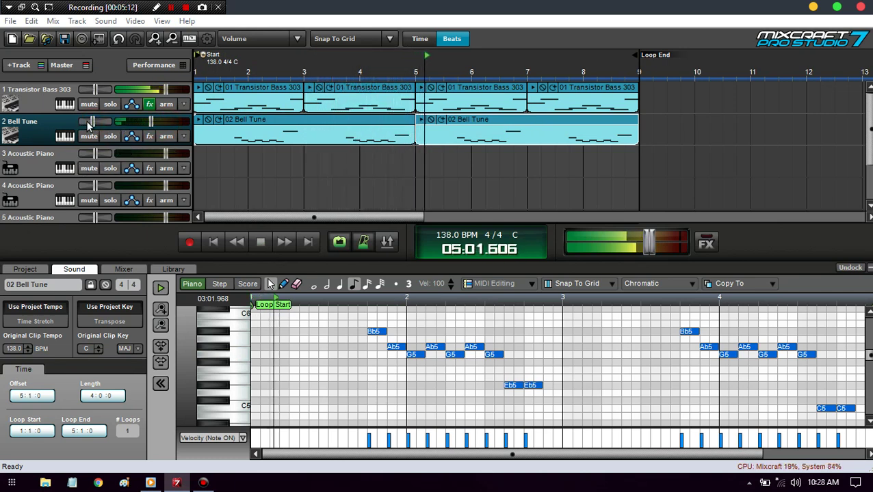
{"action": "left_click_drag", "start_coordinate": [93, 122], "coordinate": [136, 134]}
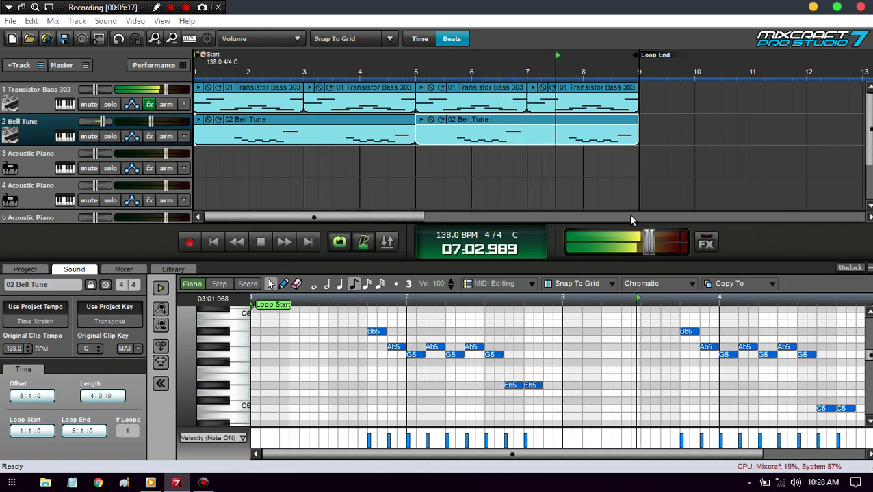
Hide the note editor and listen to the start of the bass and bell arrangement from the project beginning.
{"action": "left_click", "coordinate": [869, 270]}
{"action": "key", "text": "space"}
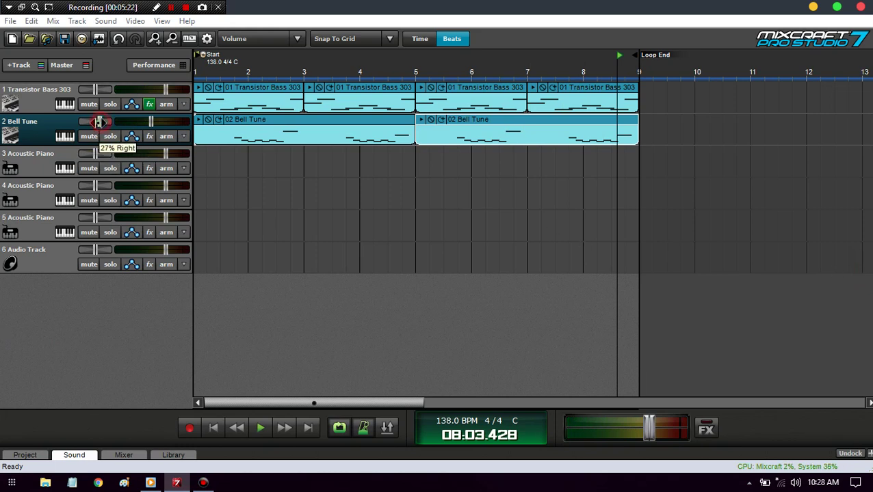
{"action": "left_click", "coordinate": [205, 429]}
{"action": "key", "text": "space"}
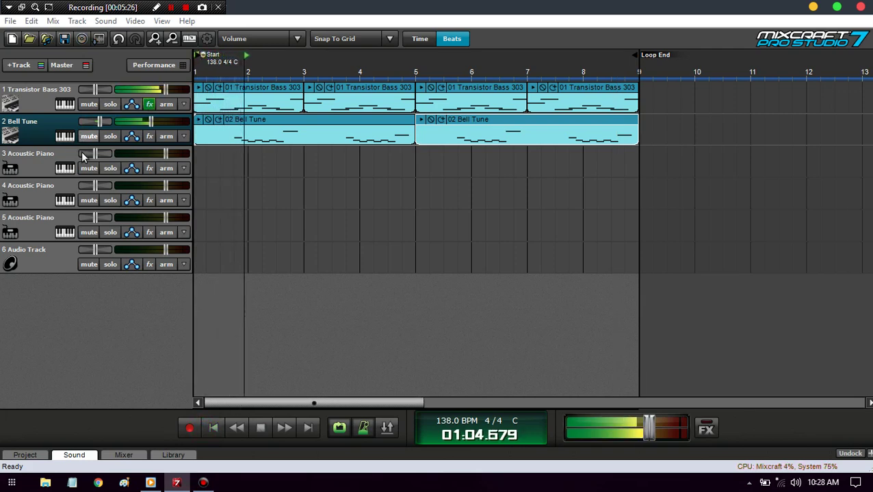
{"action": "key", "text": "space"}
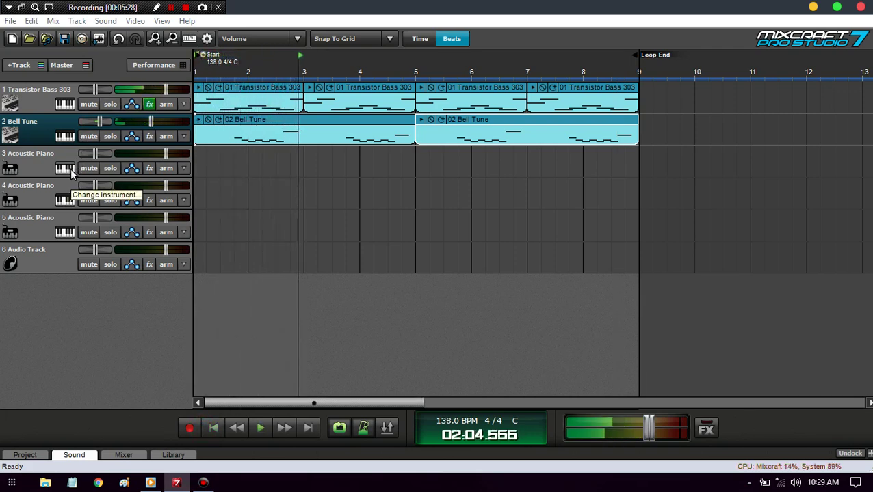
Load the Deepest Brass Lead preset from the Synth - Lead - Soft category on track 3 and arm the track.
{"action": "left_click", "coordinate": [69, 171]}
{"action": "left_click_drag", "start_coordinate": [395, 188], "coordinate": [403, 253]}
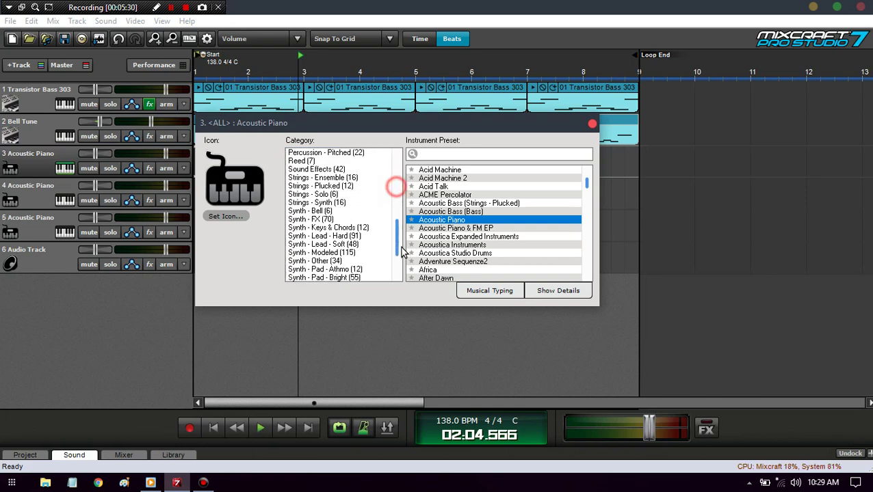
{"action": "scroll", "coordinate": [383, 256], "scroll_direction": "down", "scroll_amount": 2}
{"action": "left_click", "coordinate": [351, 270]}
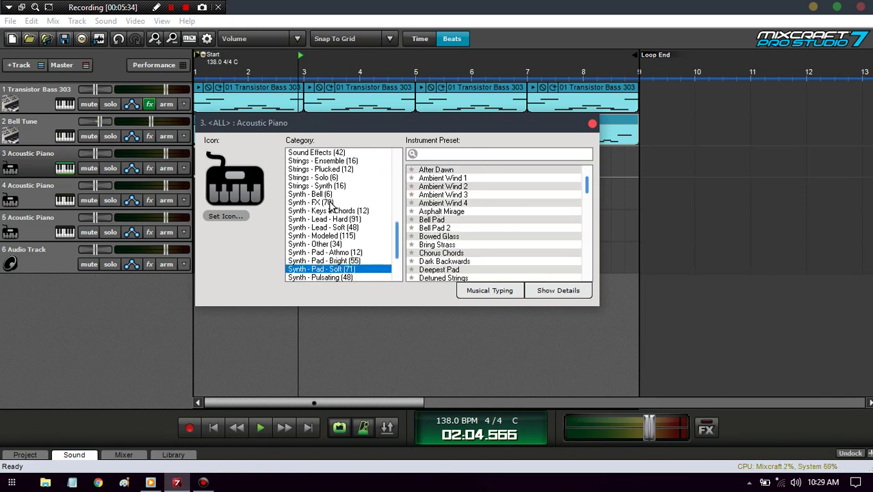
{"action": "left_click", "coordinate": [333, 229]}
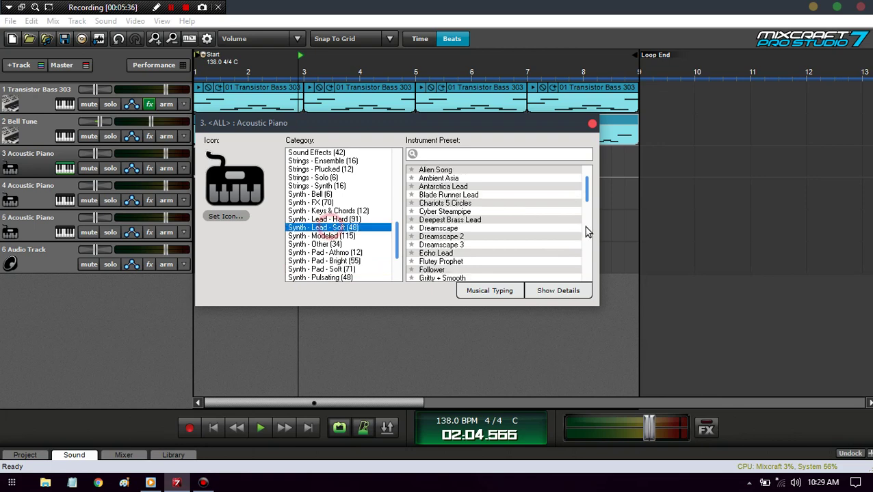
{"action": "left_click", "coordinate": [454, 220]}
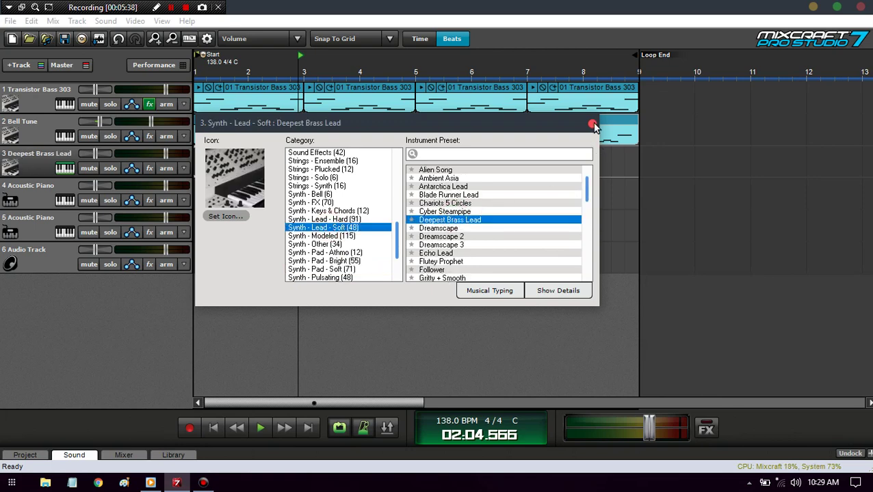
{"action": "left_click", "coordinate": [592, 124]}
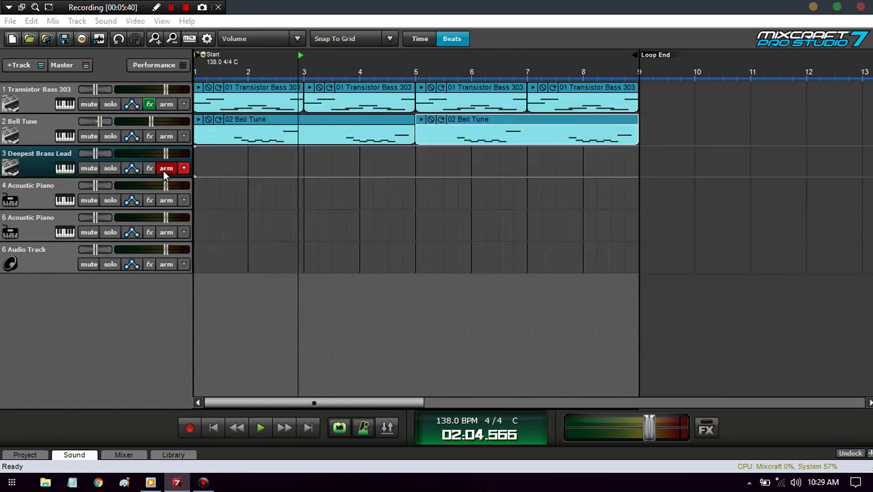
Rehearse a Deepest Brass Lead melody on the musical typing keyboard using G, Ab, Bb, Eb and C with playback stopped.
{"action": "key", "text": "g"}
{"action": "key", "text": "u"}
{"action": "key", "text": "y"}
{"action": "key", "text": "g"}
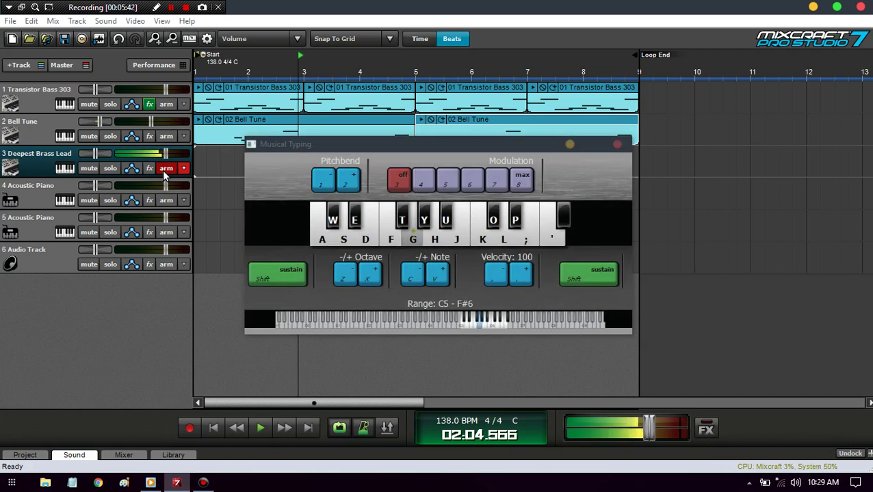
{"action": "key", "text": "e"}
{"action": "key", "text": "g"}
{"action": "key", "text": "e"}
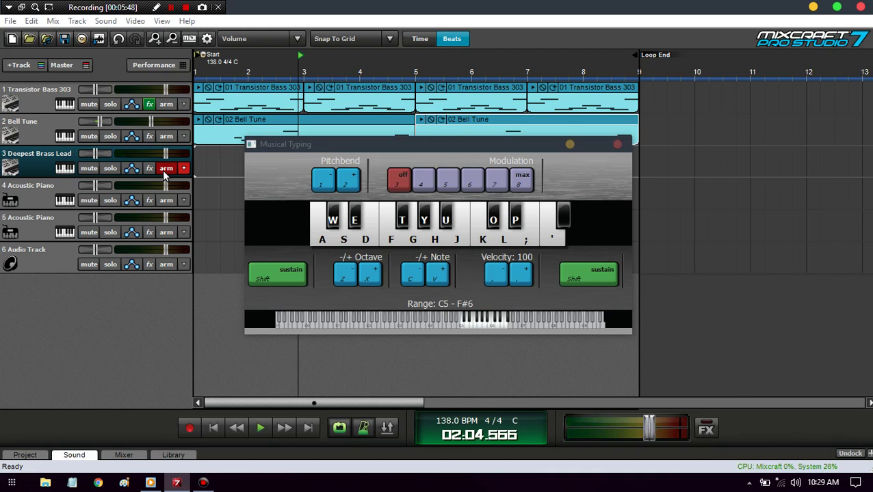
{"action": "key", "text": "y"}
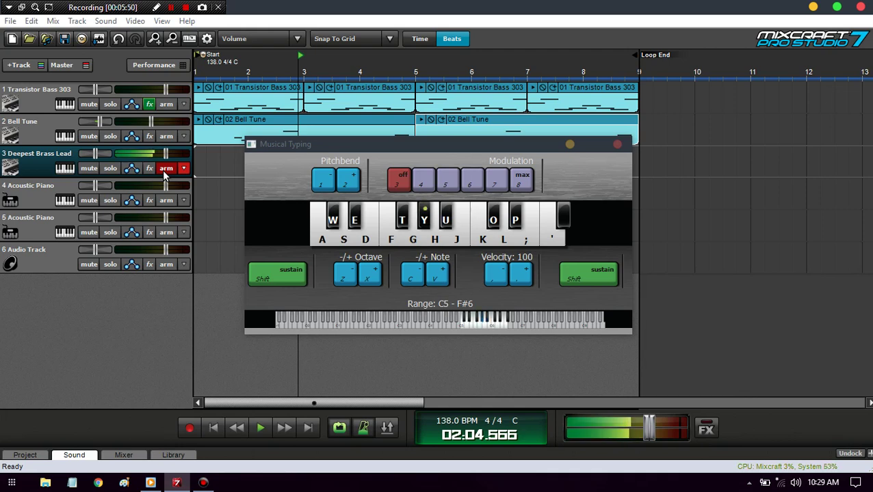
{"action": "key", "text": "g"}
{"action": "key", "text": "e"}
{"action": "key", "text": "g"}
{"action": "key", "text": "y"}
{"action": "key", "text": "a"}
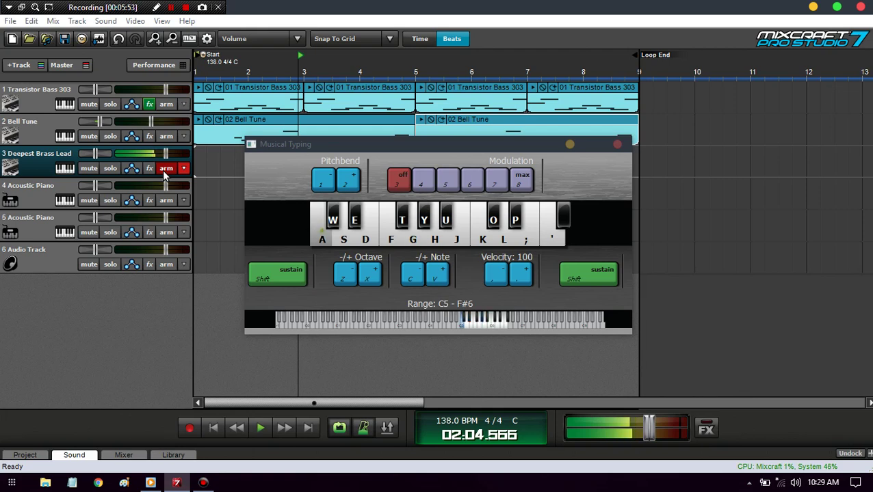
{"action": "key", "text": "g"}
{"action": "key", "text": "a"}
{"action": "key", "text": "g"}
{"action": "key", "text": "a"}
{"action": "key", "text": "g"}
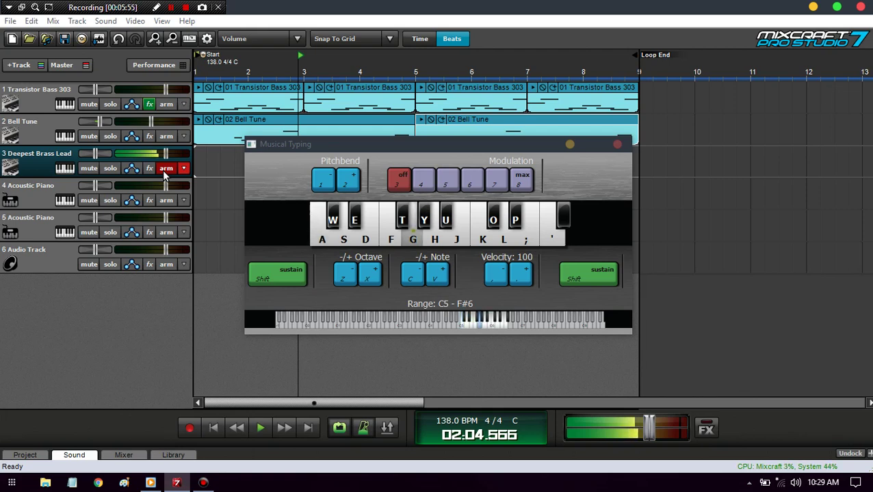
{"action": "key", "text": "a"}
{"action": "key", "text": "g"}
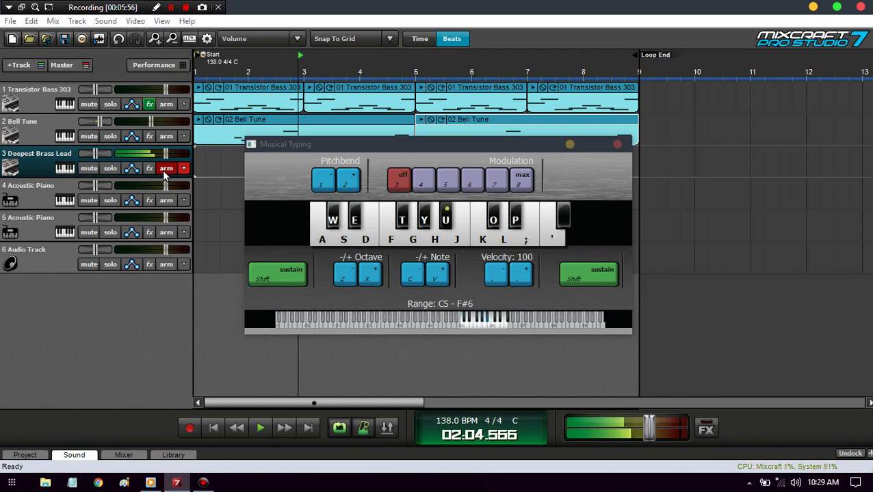
{"action": "key", "text": "y"}
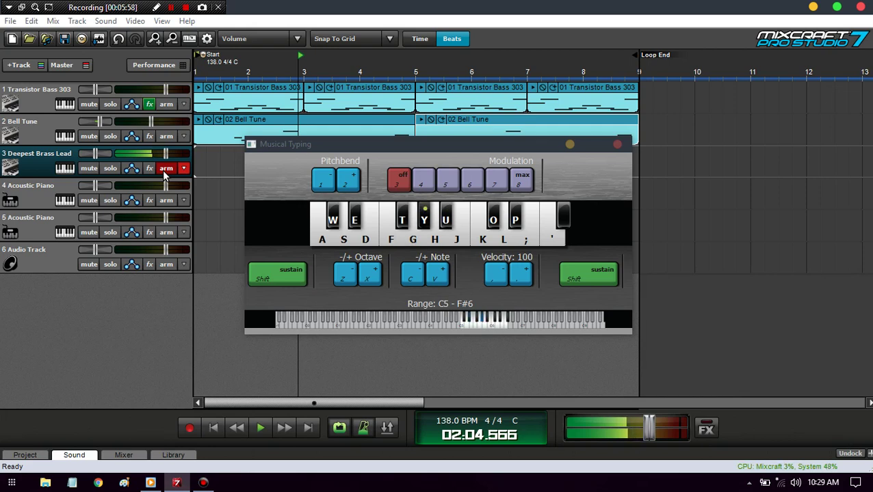
{"action": "key", "text": "g"}
Record a four-bar Deepest Brass Lead melody on track 3 from the project start using G5, Ab5, Bb5, Eb5 and C5.
{"action": "key", "text": "r"}
{"action": "key", "text": "r"}
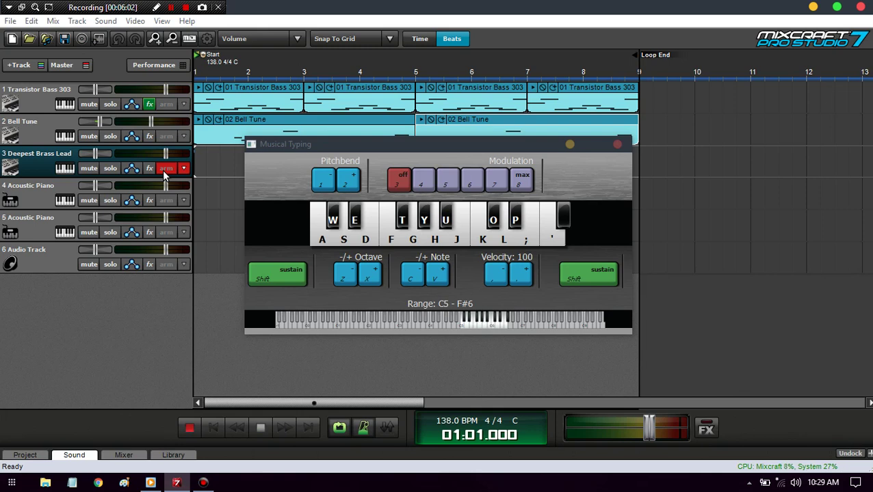
{"action": "key", "text": "g"}
{"action": "key", "text": "y"}
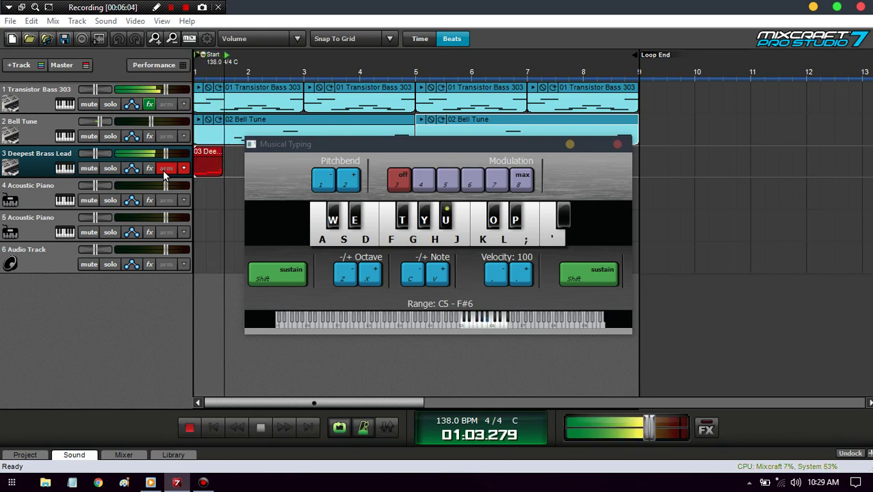
{"action": "key", "text": "g"}
{"action": "key", "text": "g"}
{"action": "key", "text": "g"}
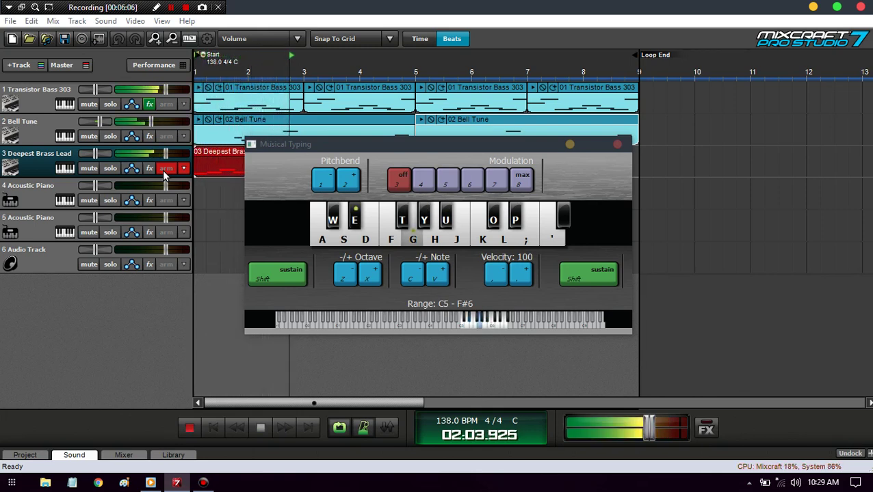
{"action": "key", "text": "a"}
{"action": "key", "text": "g"}
{"action": "key", "text": "a"}
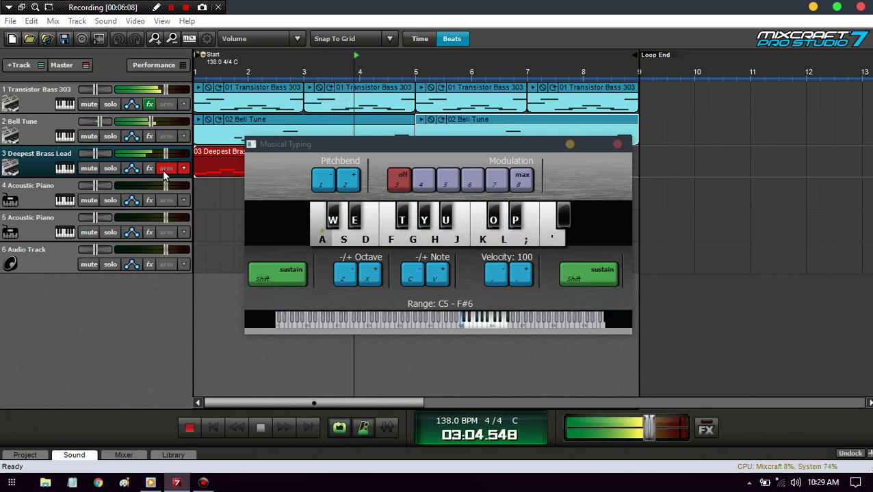
{"action": "key", "text": "g"}
{"action": "key", "text": "a"}
{"action": "key", "text": "g"}
{"action": "key", "text": "space"}
{"action": "key", "text": "c"}
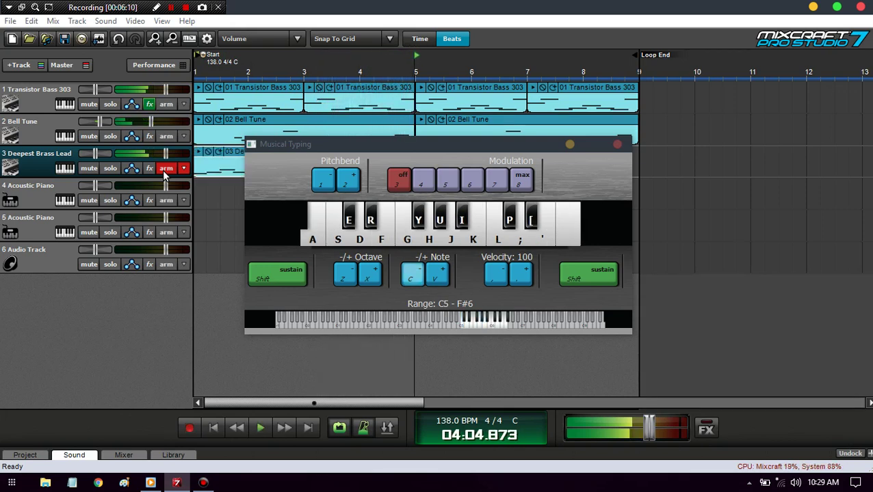
Hide the musical typing keyboard and quantize the starts and ends of all Deepest Brass Lead notes to 1/8 notes at 100% strength.
{"action": "left_click", "coordinate": [569, 145]}
{"action": "left_click", "coordinate": [76, 455]}
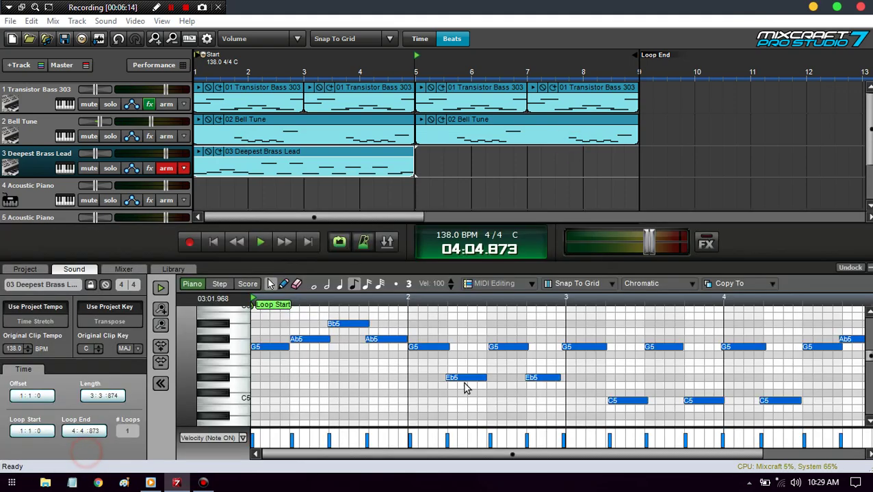
{"action": "left_click", "coordinate": [493, 284]}
{"action": "left_click", "coordinate": [498, 297]}
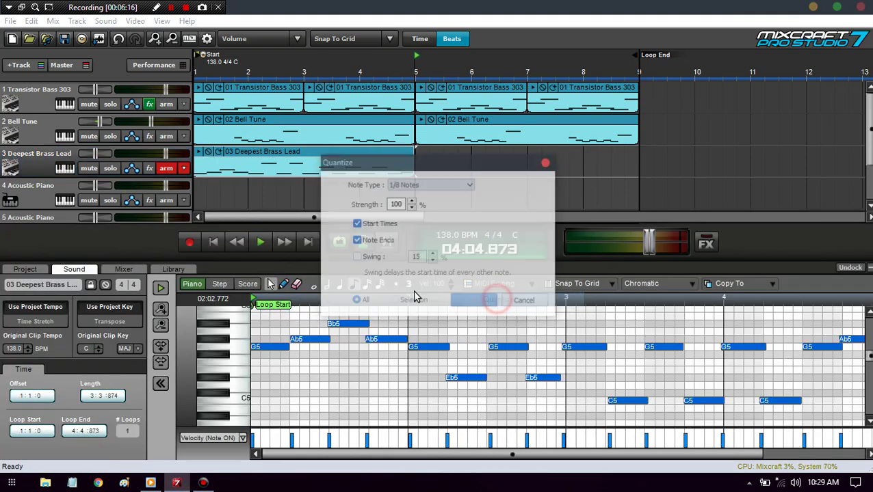
{"action": "left_click", "coordinate": [472, 305]}
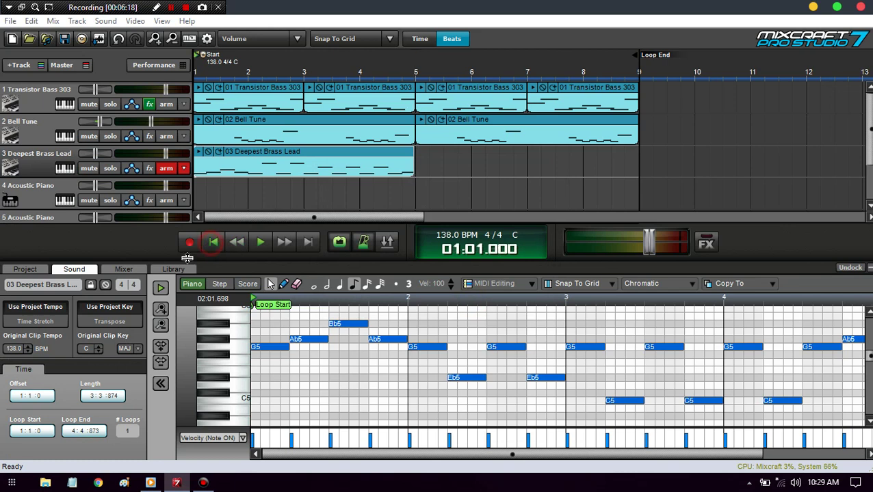
Extend the Deepest Brass Lead clip's loop end to 5:1:0 while auditioning the clip.
{"action": "left_click", "coordinate": [164, 289]}
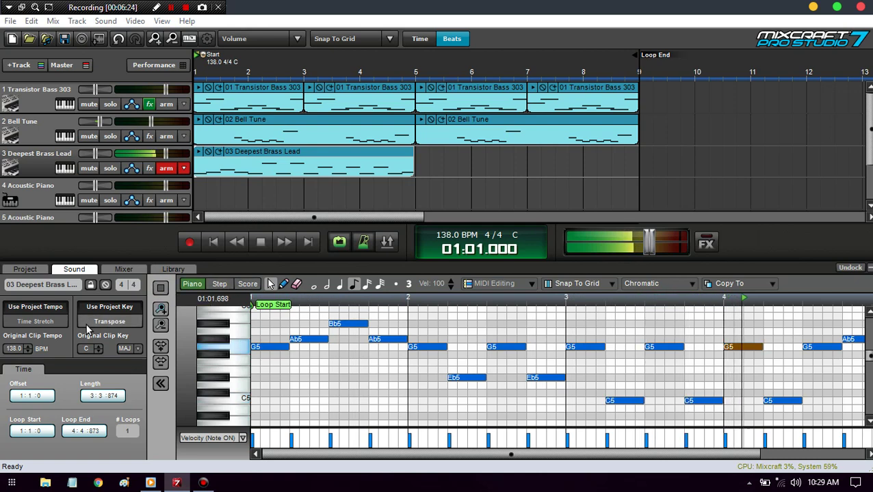
{"action": "left_click", "coordinate": [162, 364]}
{"action": "left_click", "coordinate": [162, 364]}
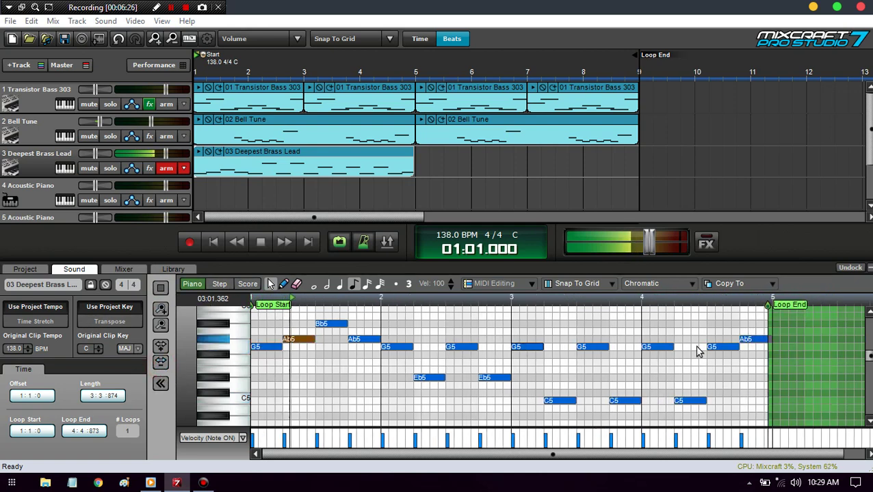
{"action": "left_click_drag", "start_coordinate": [767, 306], "coordinate": [771, 306]}
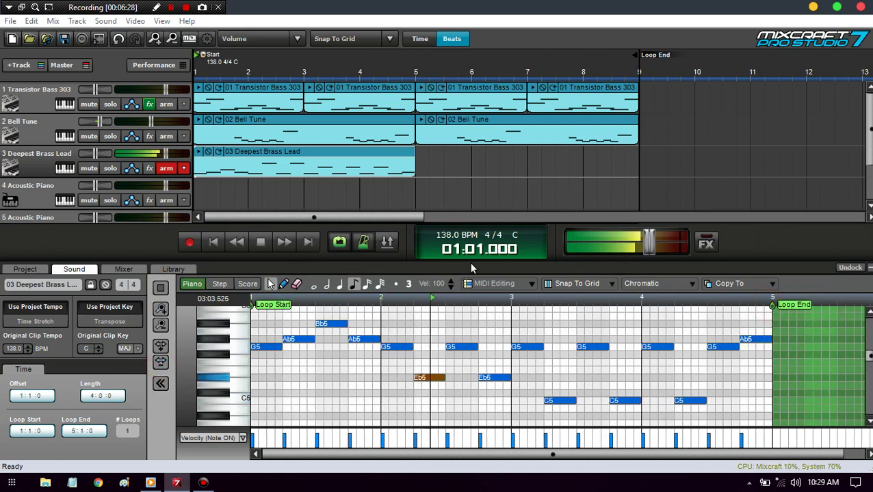
{"action": "key", "text": "space"}
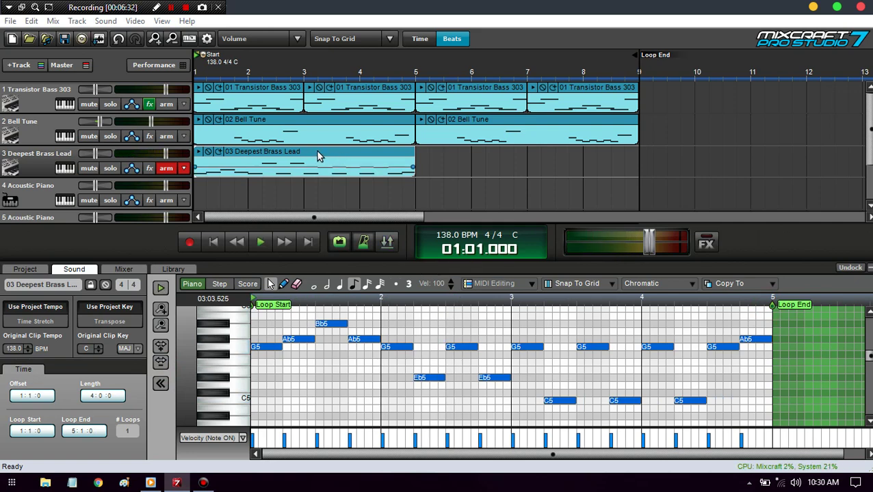
Duplicate the Deepest Brass Lead clip to bar 5 and play back the arrangement.
{"action": "left_click_drag", "start_coordinate": [316, 157], "coordinate": [545, 159]}
{"action": "key", "text": "space"}
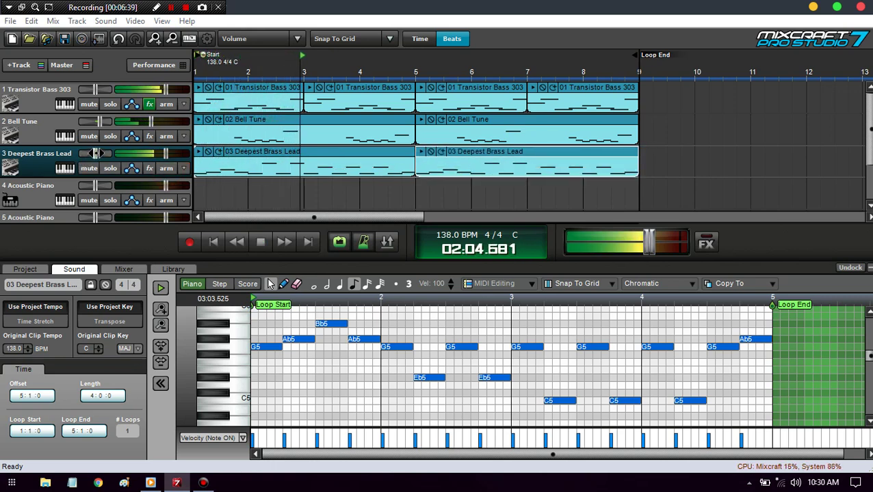
{"action": "key", "text": "space"}
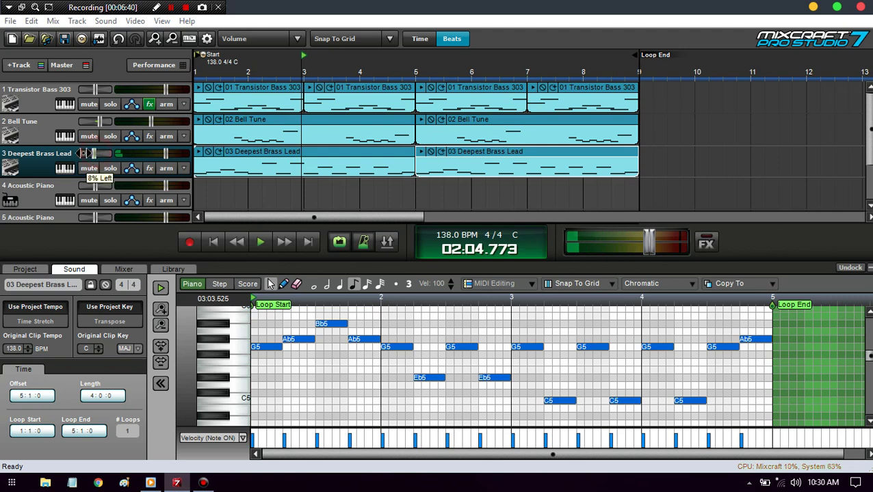
Pan the Deepest Brass Lead track left and lower its volume during playback, with the details area collapsed.
{"action": "left_click_drag", "start_coordinate": [81, 153], "coordinate": [49, 153]}
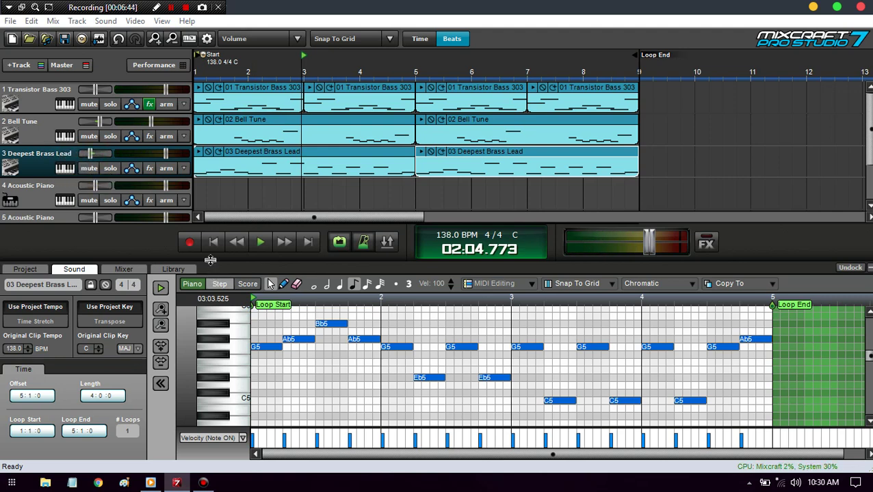
{"action": "key", "text": "space"}
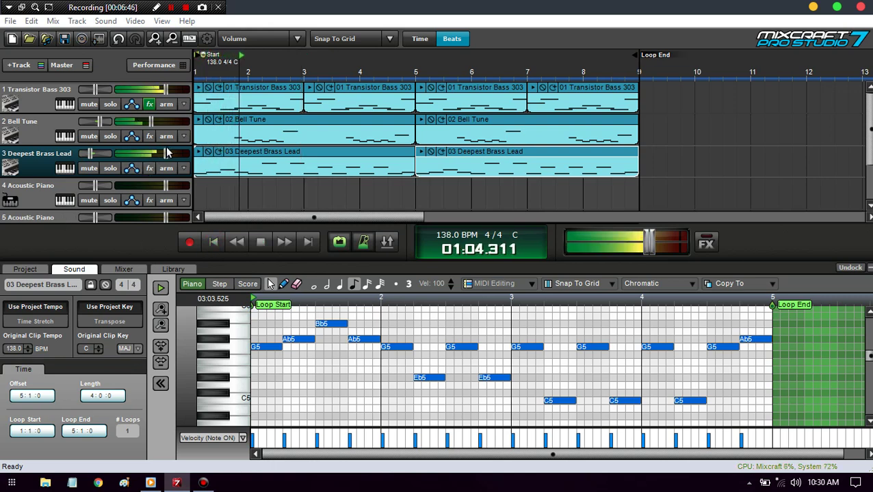
{"action": "left_click_drag", "start_coordinate": [168, 150], "coordinate": [154, 151]}
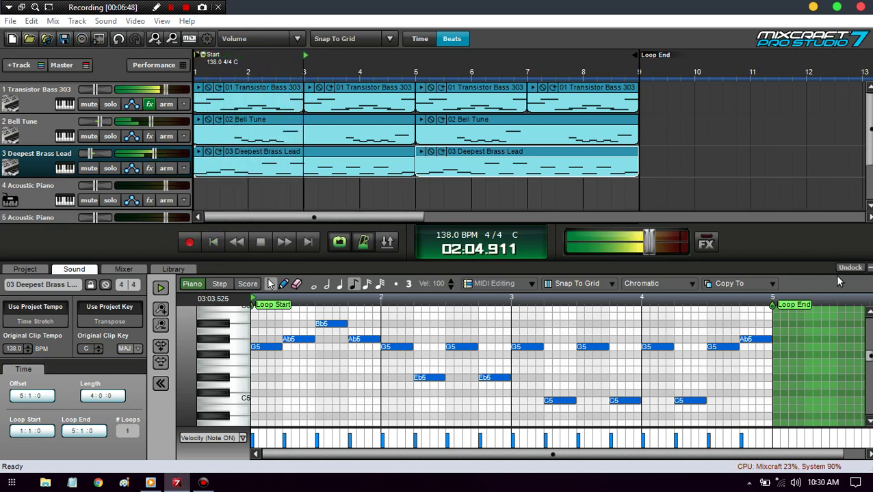
{"action": "left_click", "coordinate": [869, 269]}
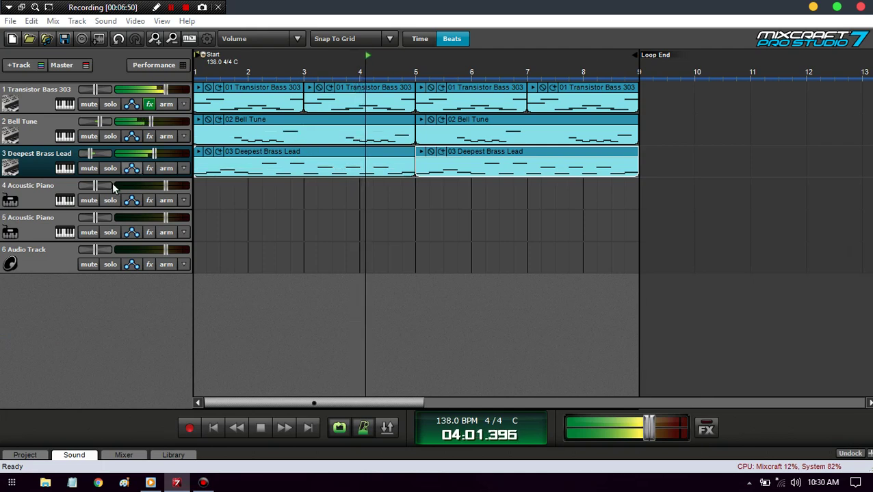
{"action": "key", "text": "space"}
Duplicate the Transistor Bass 303 track with its clips.
{"action": "left_click", "coordinate": [43, 106]}
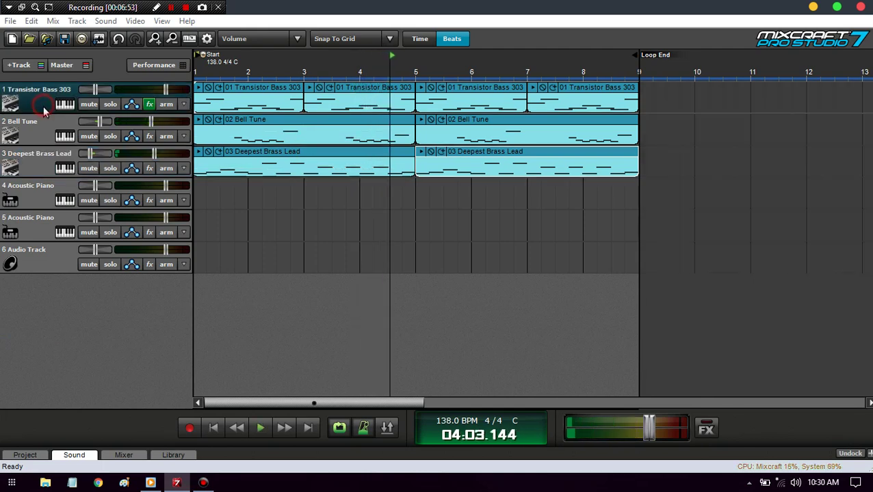
{"action": "left_click", "coordinate": [77, 21]}
{"action": "left_click", "coordinate": [130, 261]}
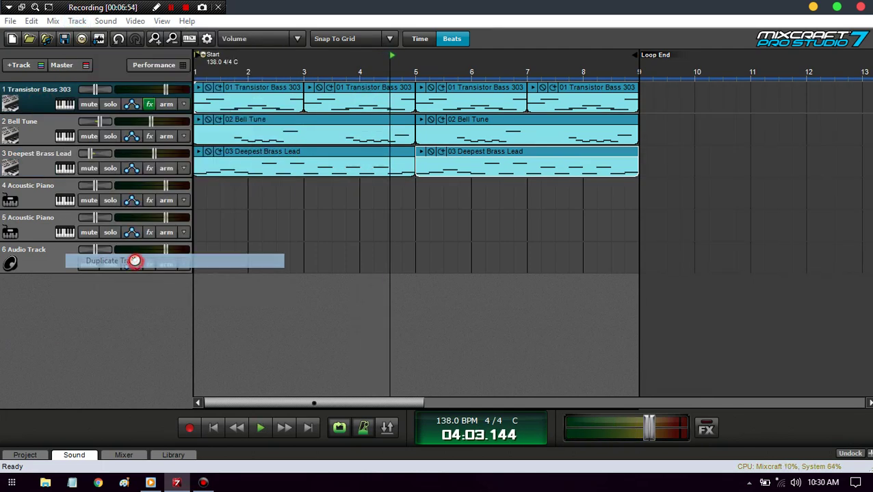
Load the Tuff Bass preset from the Bass - Synth category on the duplicated track 2.
{"action": "left_click", "coordinate": [66, 138]}
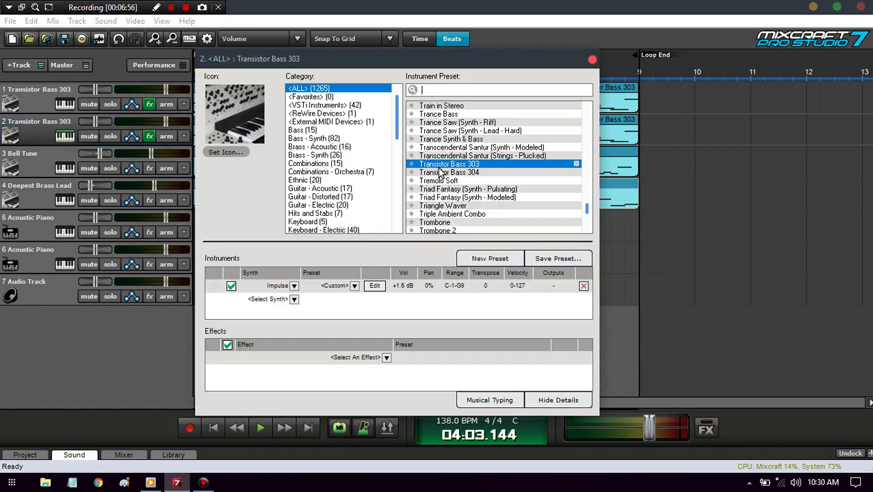
{"action": "left_click", "coordinate": [329, 139]}
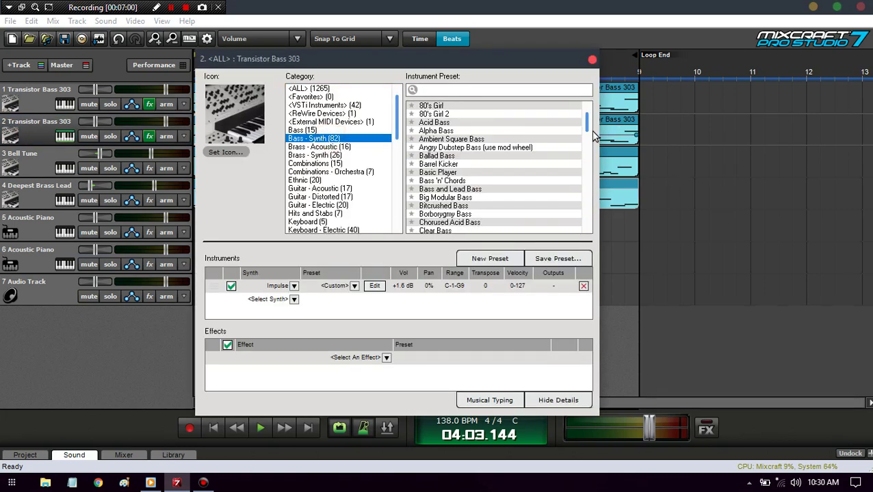
{"action": "left_click_drag", "start_coordinate": [588, 127], "coordinate": [588, 208]}
{"action": "left_click", "coordinate": [442, 190]}
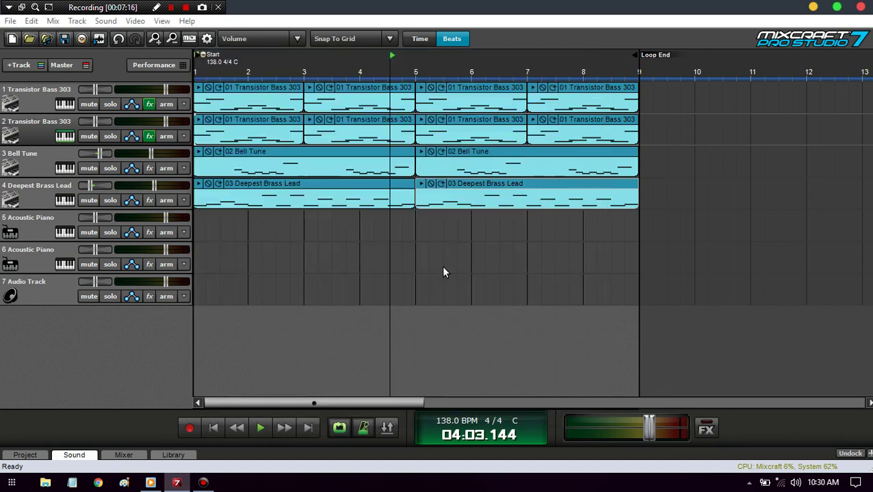
{"action": "left_click", "coordinate": [65, 138]}
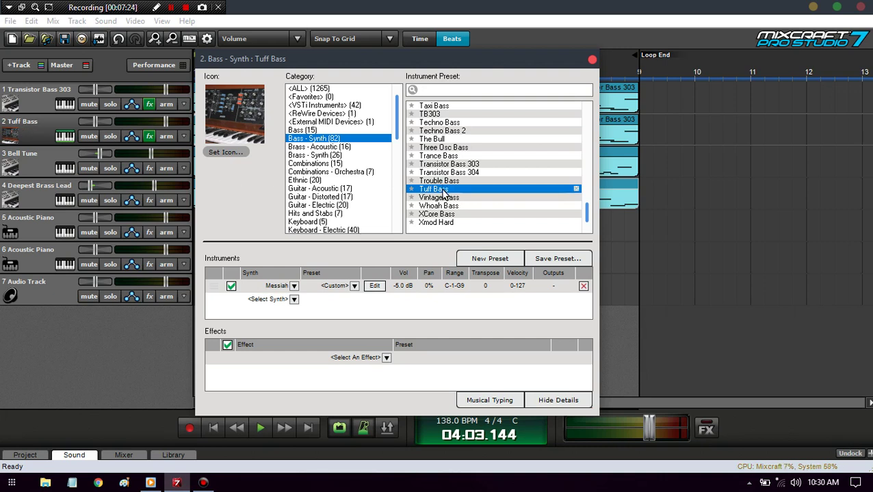
{"action": "mouse_move", "coordinate": [589, 220]}
{"action": "left_mouse_down"}
{"action": "mouse_move", "coordinate": [592, 194]}
{"action": "mouse_move", "coordinate": [590, 217]}
{"action": "left_mouse_up"}
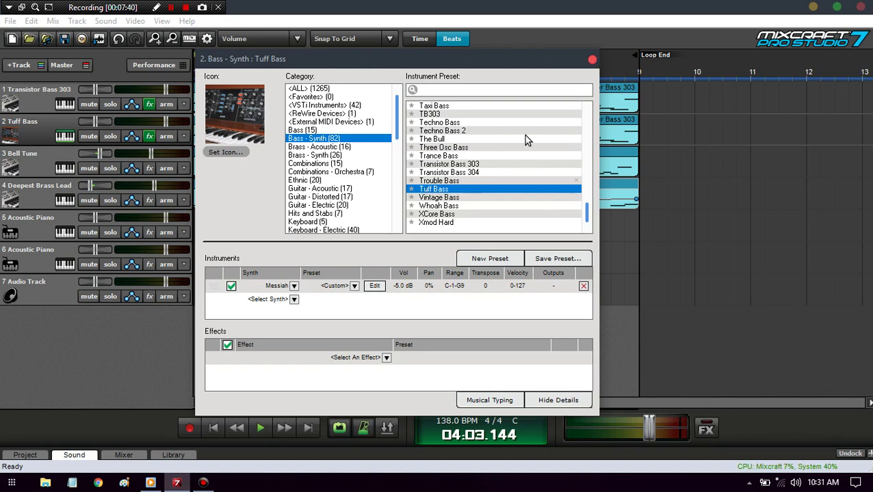
{"action": "left_click", "coordinate": [593, 60]}
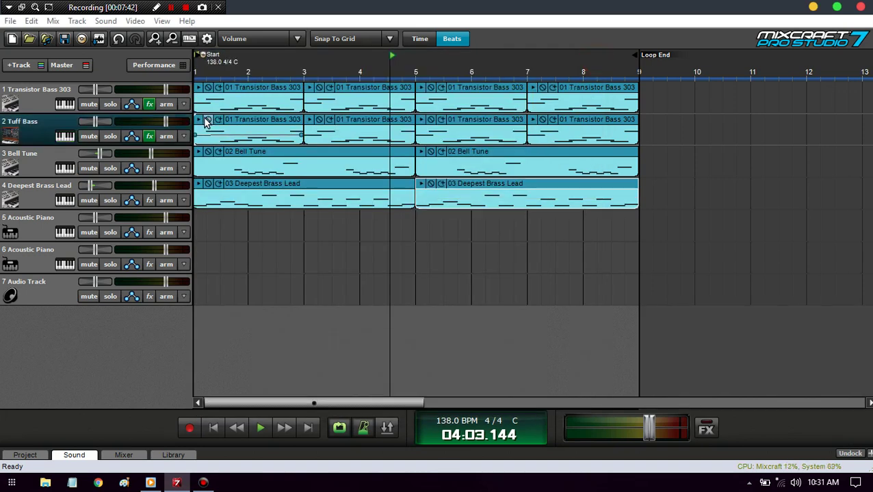
Transpose all notes of the first clip on the Tuff Bass track down two octaves, to C2–Bb2, while auditioning the clip.
{"action": "left_click", "coordinate": [199, 121]}
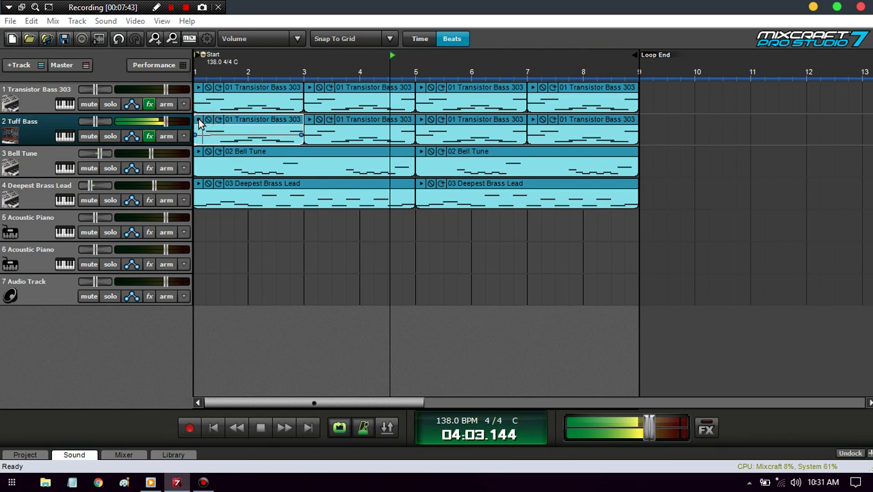
{"action": "left_click", "coordinate": [76, 458]}
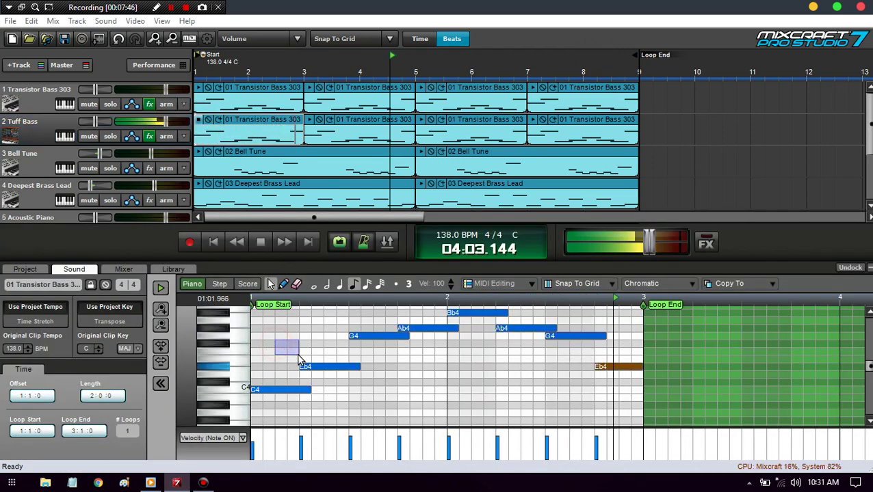
{"action": "key", "text": "ctrl+a"}
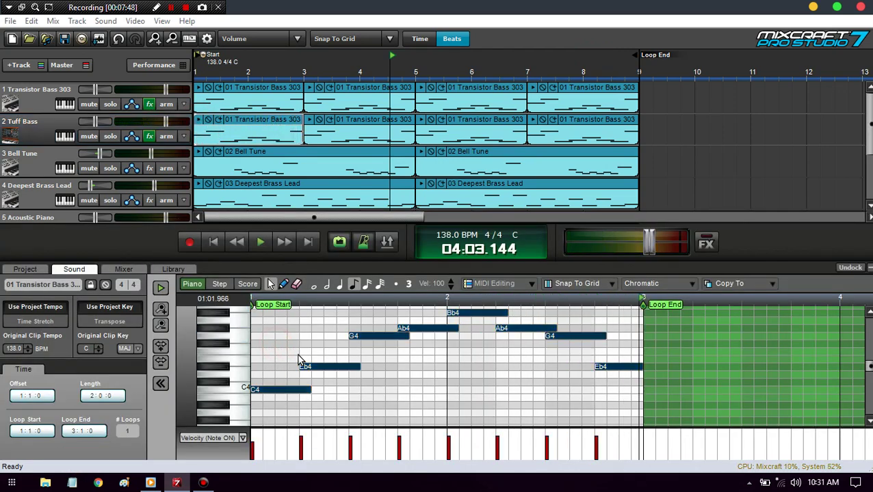
{"action": "key", "text": "shift+Down"}
{"action": "left_click", "coordinate": [160, 287]}
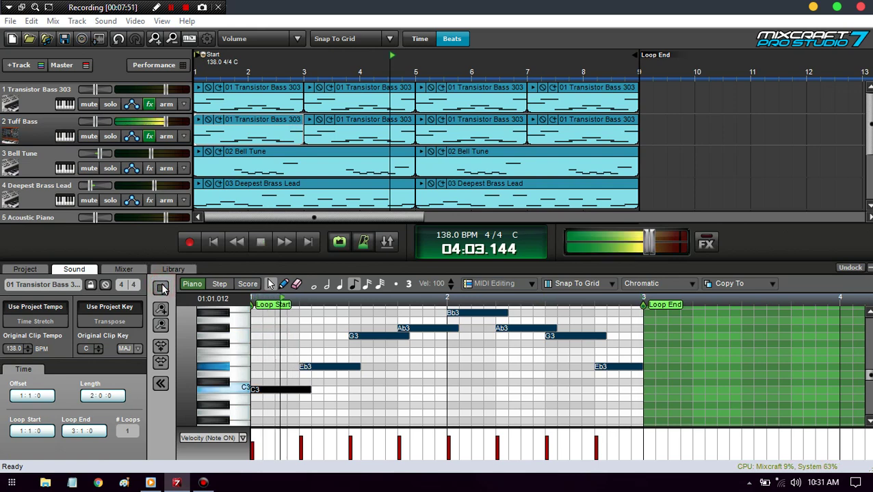
{"action": "left_click_drag", "start_coordinate": [286, 344], "coordinate": [306, 356]}
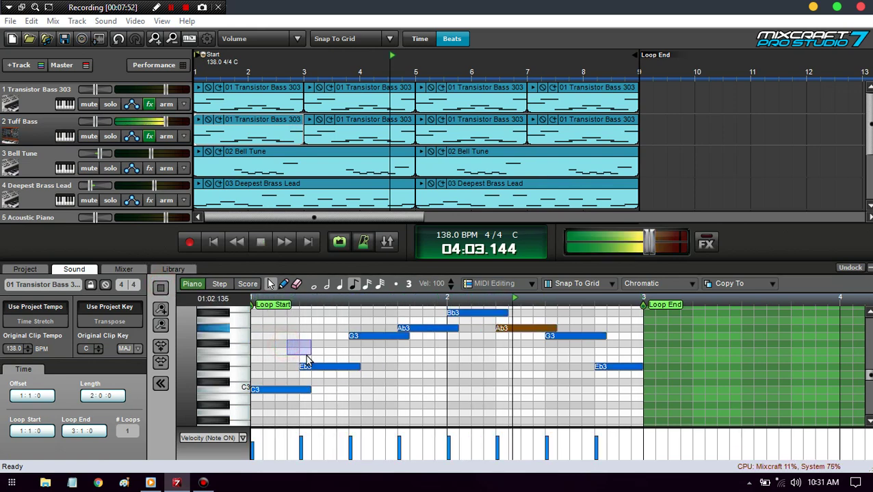
{"action": "key", "text": "ctrl+a"}
{"action": "key", "text": "shift+Down"}
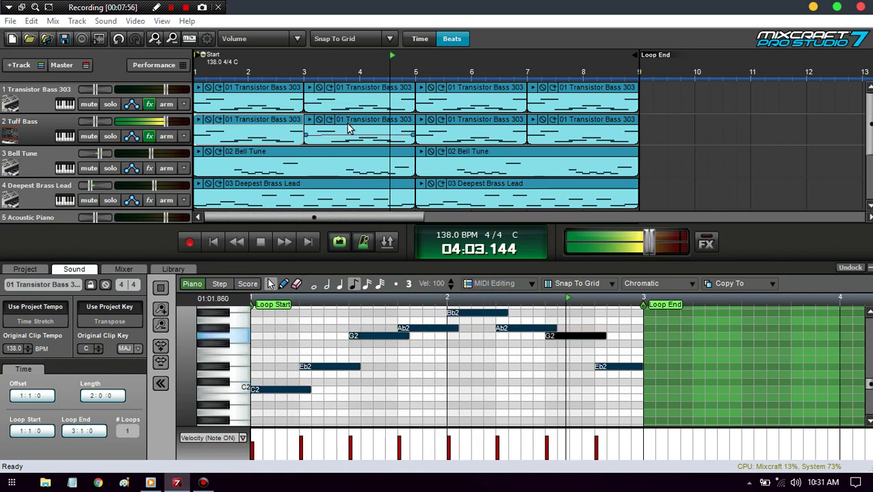
{"action": "key", "text": "space"}
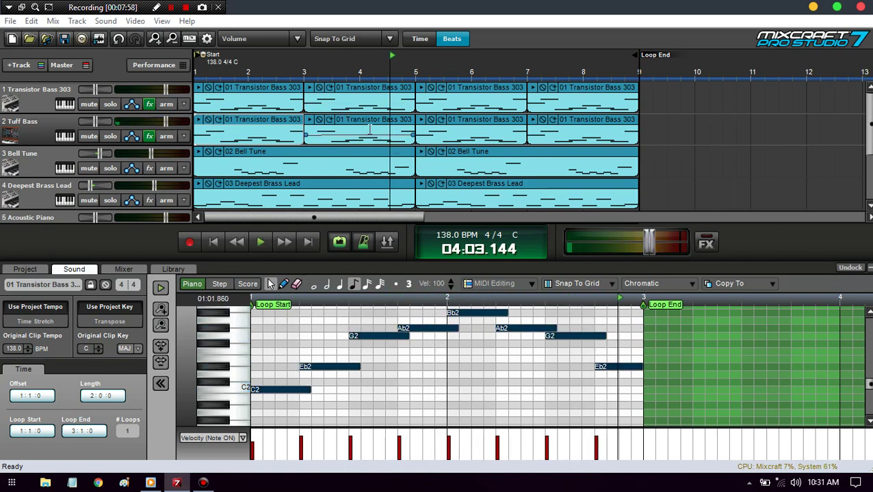
Delete the three other clips on the Tuff Bass track, from bar 3 to bar 9.
{"action": "left_click_drag", "start_coordinate": [359, 131], "coordinate": [555, 124]}
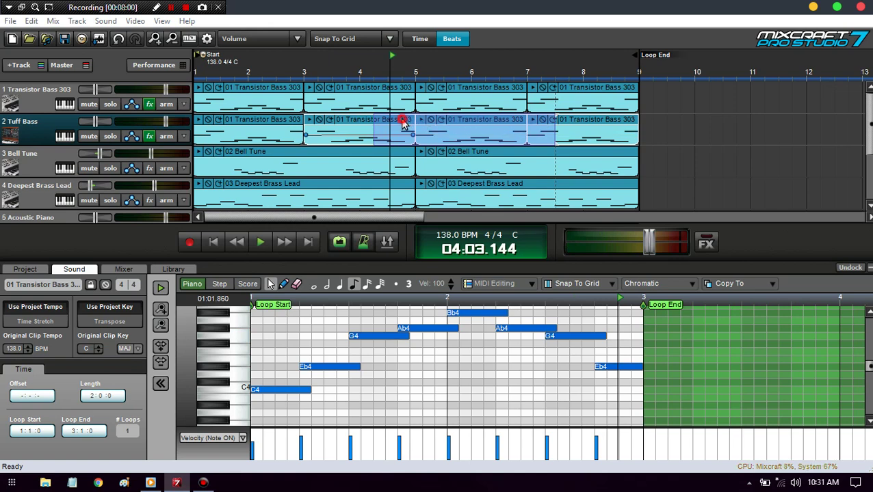
{"action": "left_click", "coordinate": [404, 123]}
{"action": "key", "text": "Delete"}
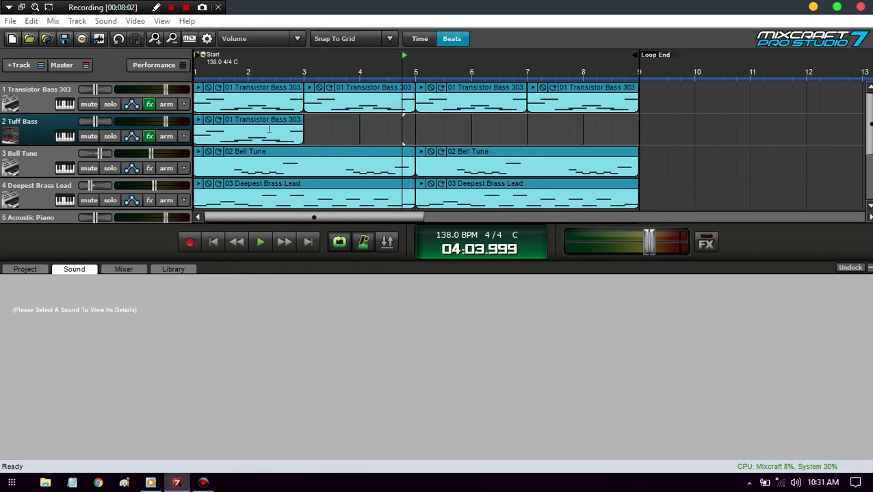
Duplicate the transposed Tuff Bass clip to fill bars 3 to 9 and play the arrangement from the start.
{"action": "left_click_drag", "start_coordinate": [266, 121], "coordinate": [510, 126]}
{"action": "key", "text": "Home"}
{"action": "key", "text": "space"}
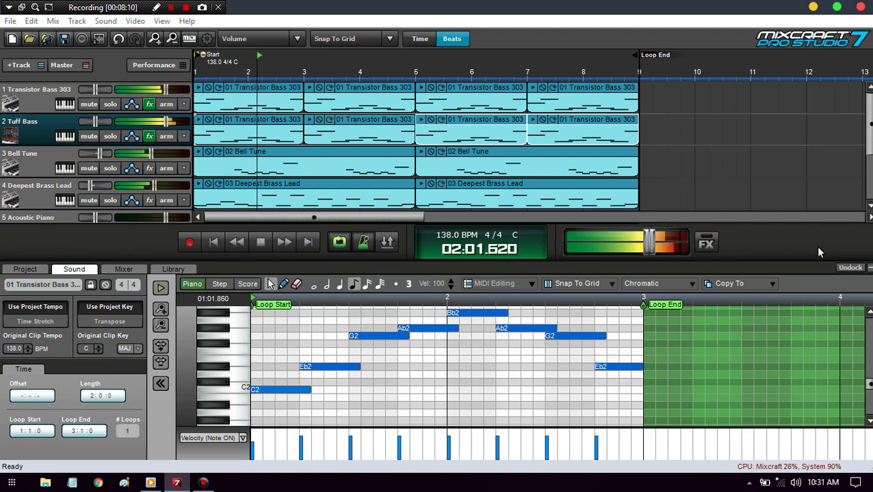
Bypass and remove the Acoustica Reverb on the Tuff Bass track, and add a fresh Acoustica Reverb in its place.
{"action": "left_click", "coordinate": [149, 136]}
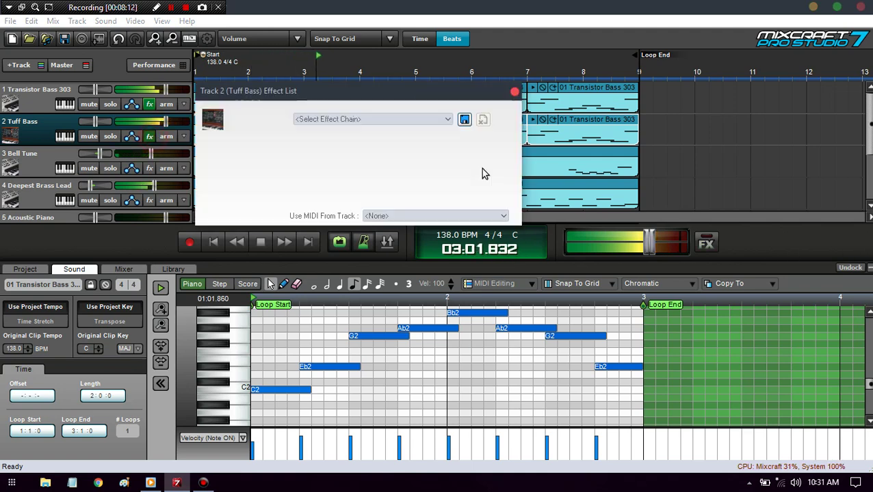
{"action": "left_click", "coordinate": [227, 156]}
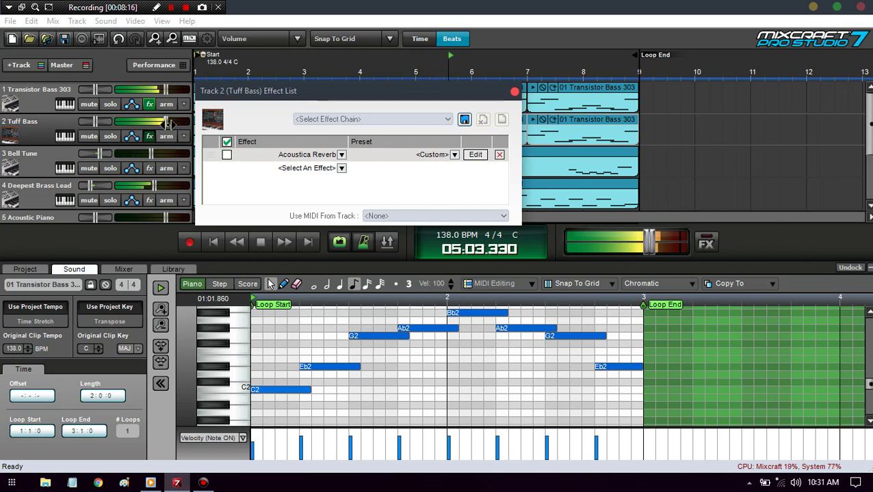
{"action": "left_click", "coordinate": [499, 154]}
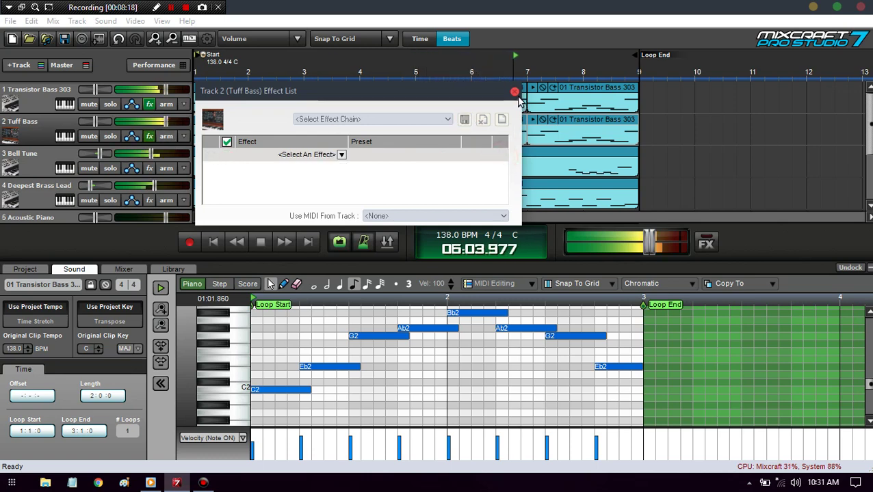
{"action": "left_click", "coordinate": [291, 155]}
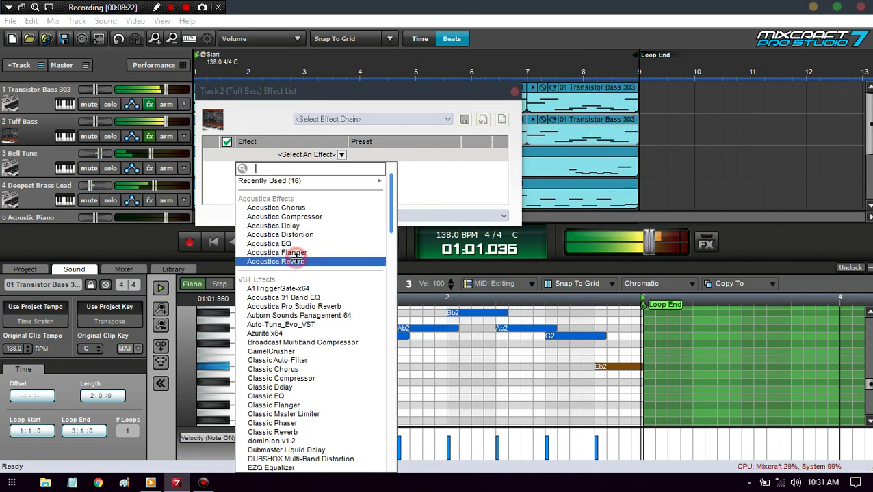
{"action": "left_click", "coordinate": [294, 261]}
Solo the Tuff Bass track and add XBass 4000L Bass Enhancer after its Acoustica Reverb.
{"action": "left_click", "coordinate": [110, 136]}
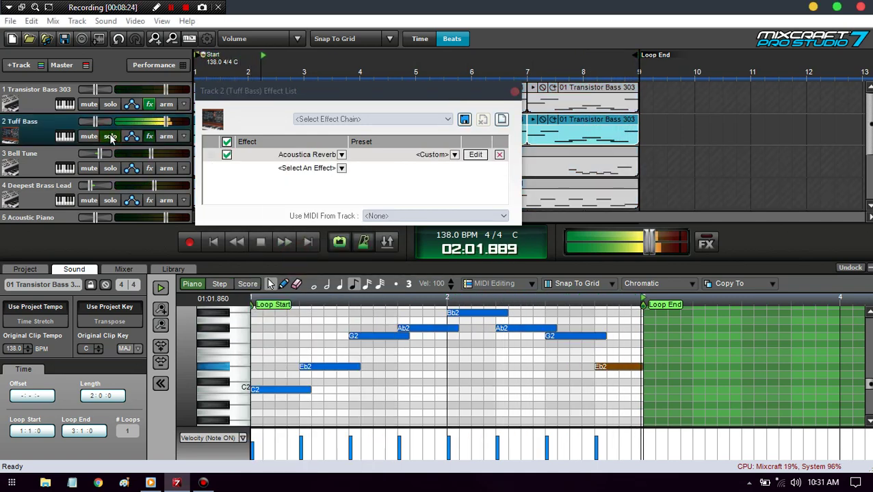
{"action": "key", "text": "space"}
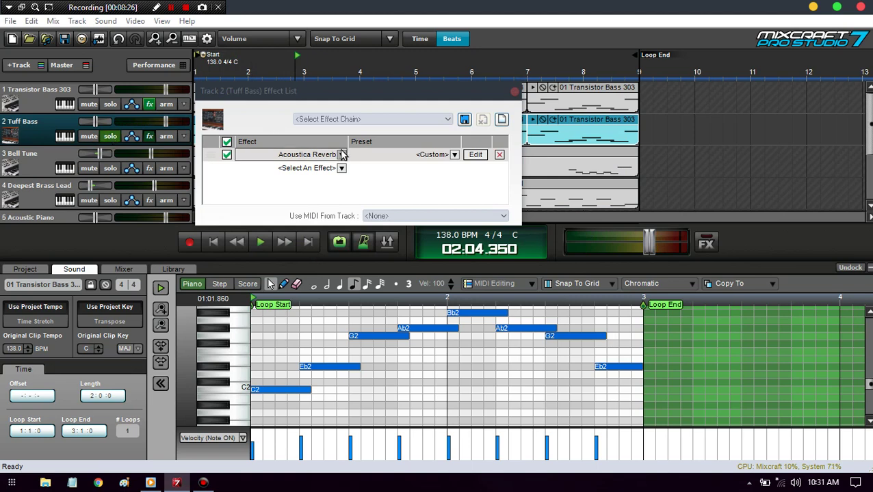
{"action": "left_click", "coordinate": [319, 171]}
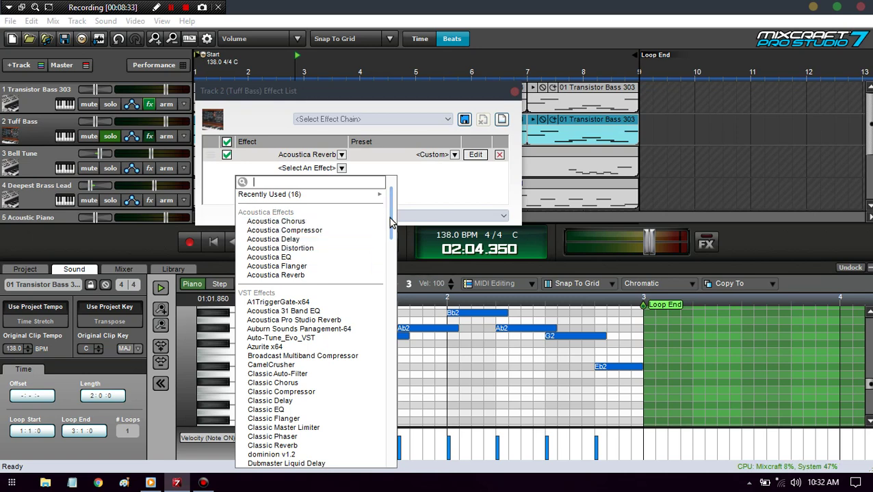
{"action": "left_click_drag", "start_coordinate": [392, 222], "coordinate": [389, 450]}
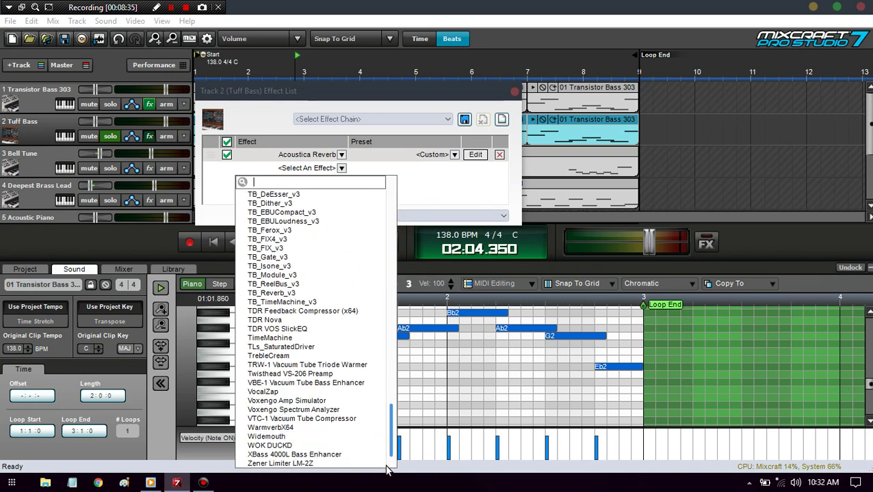
{"action": "left_click", "coordinate": [331, 455]}
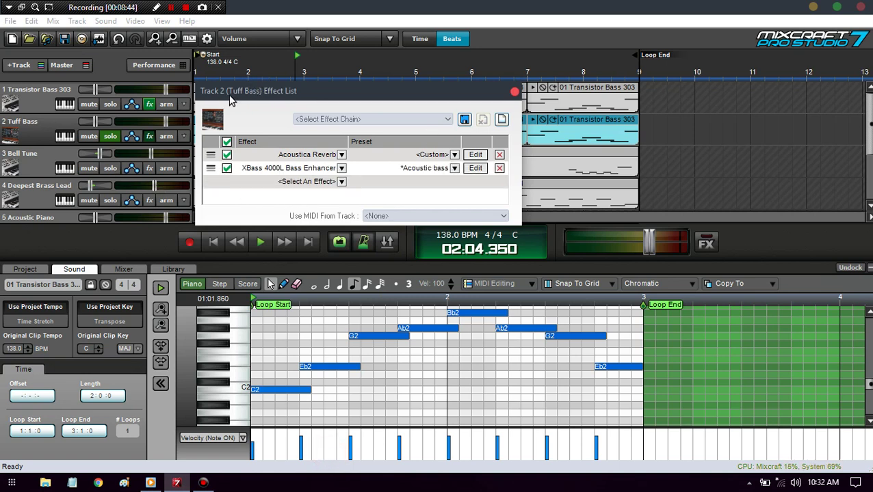
{"action": "left_click_drag", "start_coordinate": [237, 93], "coordinate": [312, 97]}
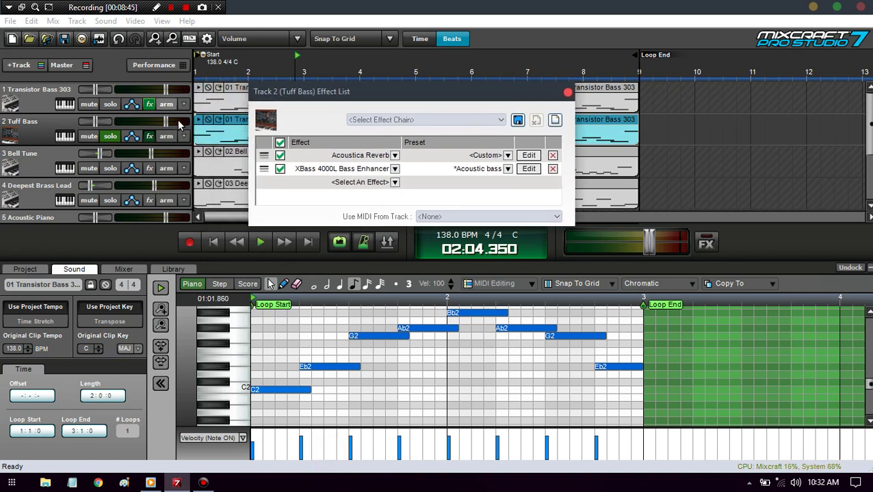
Compare the soloed Tuff Bass with XBass 4000L bypassed and active during playback, leave it active, and close the effect list.
{"action": "left_click", "coordinate": [280, 169]}
{"action": "key", "text": "space"}
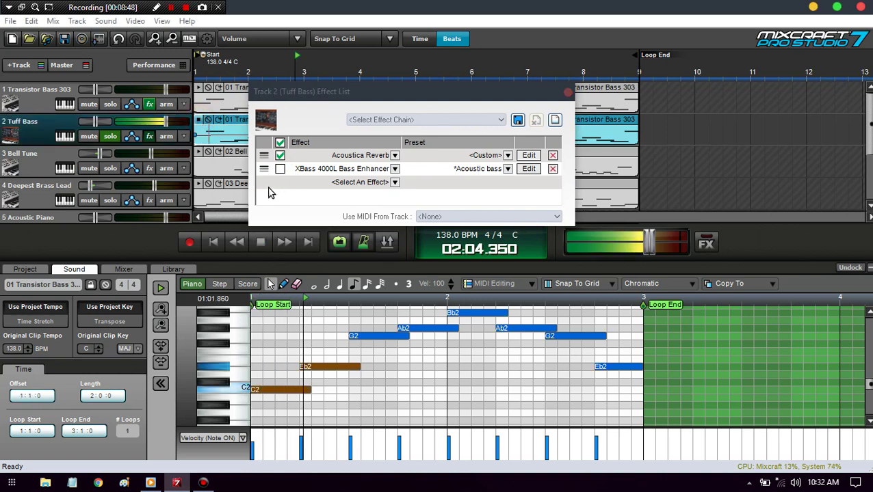
{"action": "left_click", "coordinate": [281, 170]}
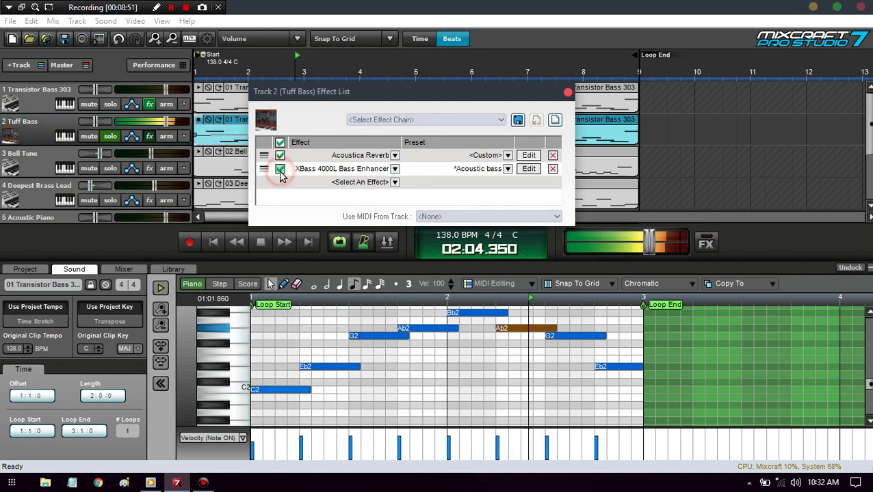
{"action": "key", "text": "space"}
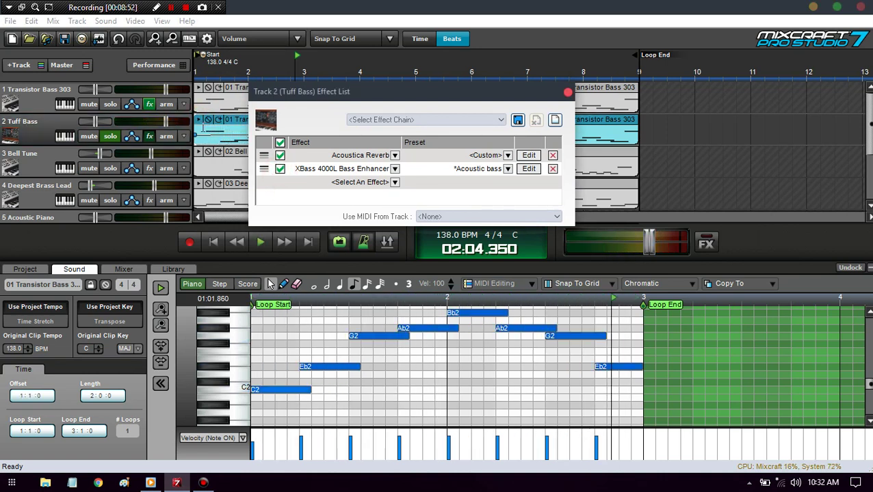
{"action": "left_click", "coordinate": [203, 128]}
{"action": "key", "text": "space"}
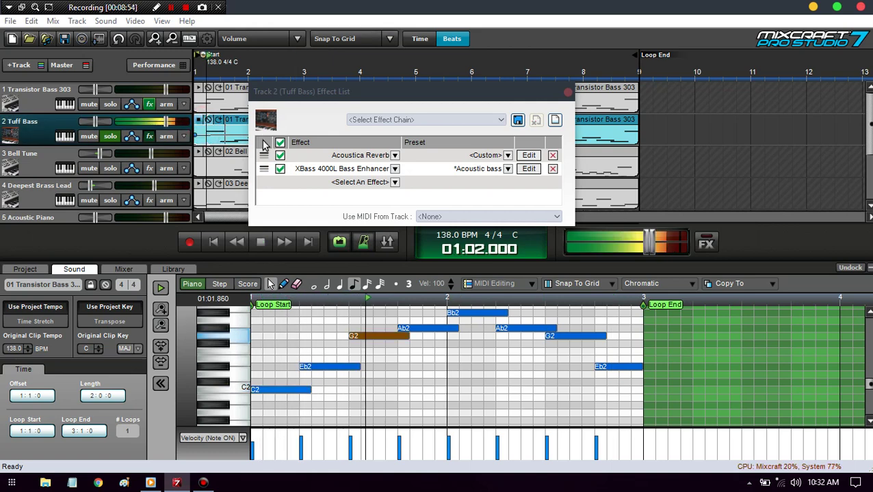
{"action": "left_click", "coordinate": [318, 155]}
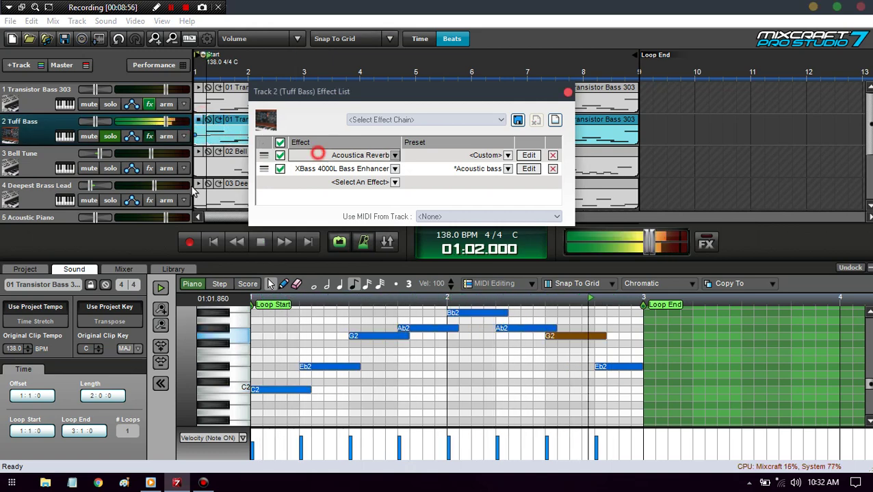
{"action": "left_click", "coordinate": [526, 197]}
{"action": "left_click", "coordinate": [569, 94]}
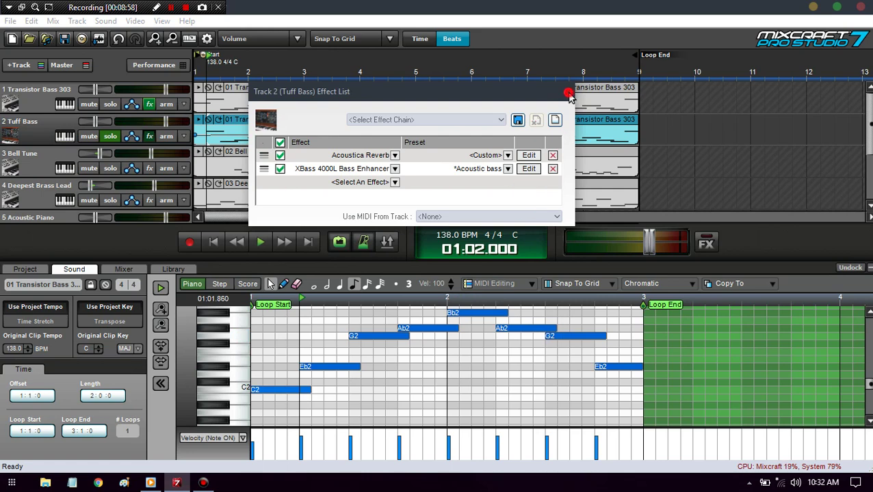
Save the project in the Documents folder as Sippi.
{"action": "left_click", "coordinate": [64, 41]}
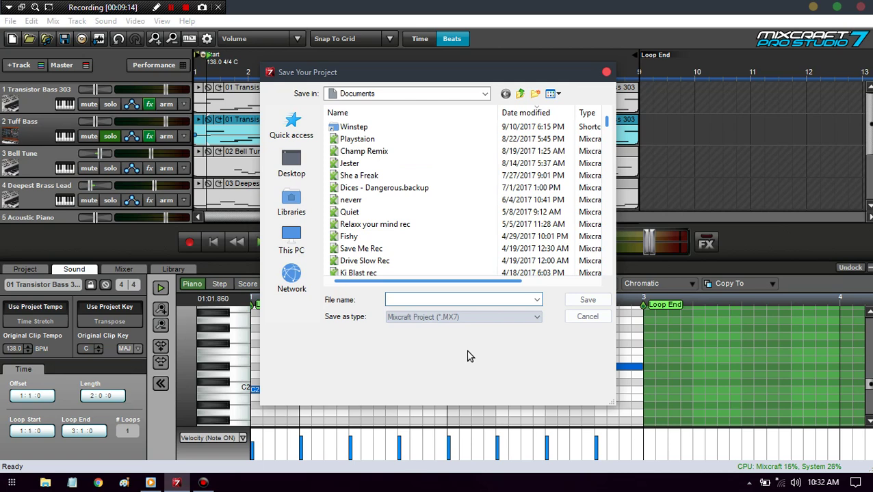
{"action": "type", "text": "M"}
{"action": "key", "text": "BackSpace"}
{"action": "type", "text": "Sippin'"}
{"action": "left_click", "coordinate": [582, 301]}
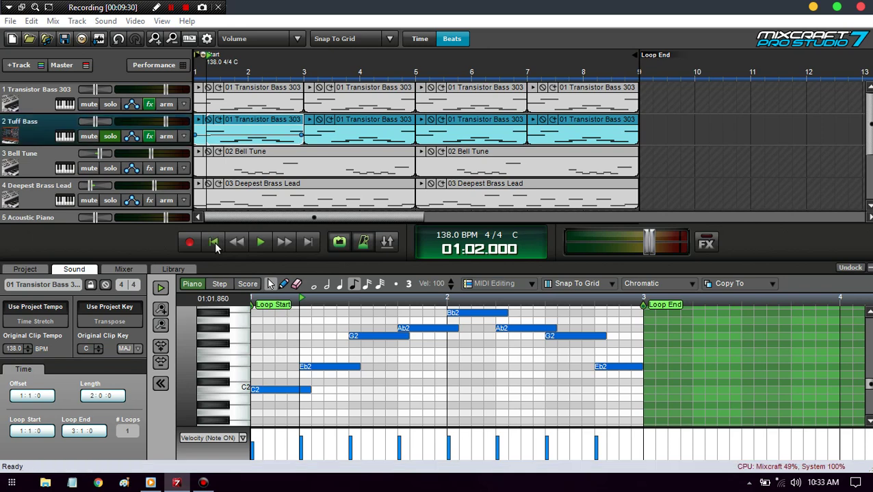
Turn off solo on the Tuff Bass track, play the full arrangement from the start, and collapse the clip detail area.
{"action": "left_click", "coordinate": [214, 243]}
{"action": "key", "text": "space"}
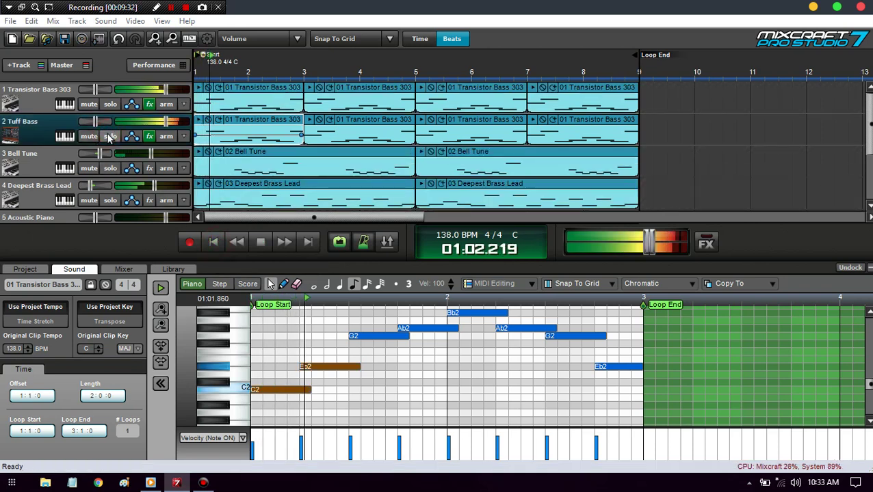
{"action": "left_click", "coordinate": [869, 268]}
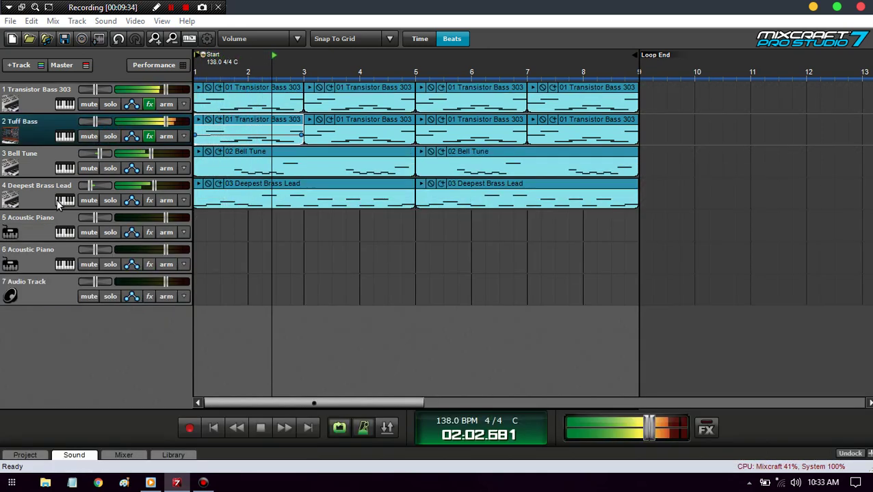
Add an Acoustica Reverb to the Bell Tune track and audition it by playing the arrangement from the start.
{"action": "left_click", "coordinate": [151, 168]}
{"action": "key", "text": "space"}
{"action": "left_click", "coordinate": [304, 188]}
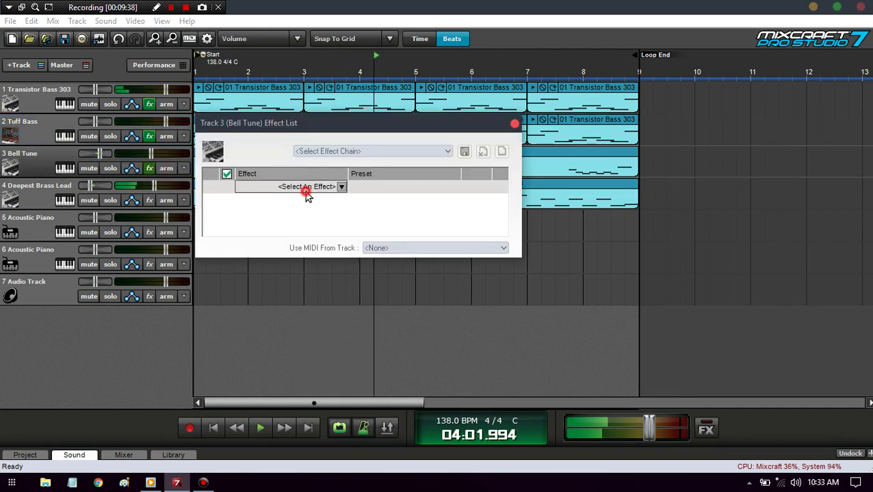
{"action": "left_click", "coordinate": [286, 294]}
{"action": "left_click", "coordinate": [478, 185]}
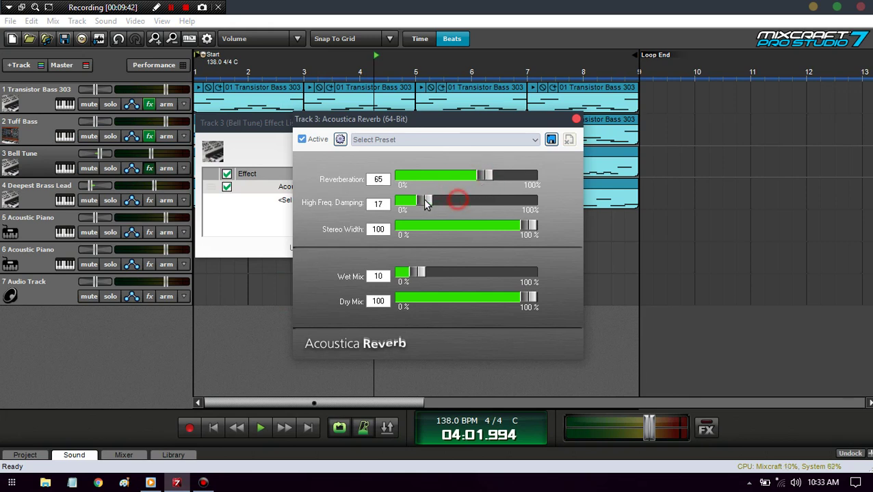
{"action": "left_click", "coordinate": [213, 428]}
{"action": "key", "text": "space"}
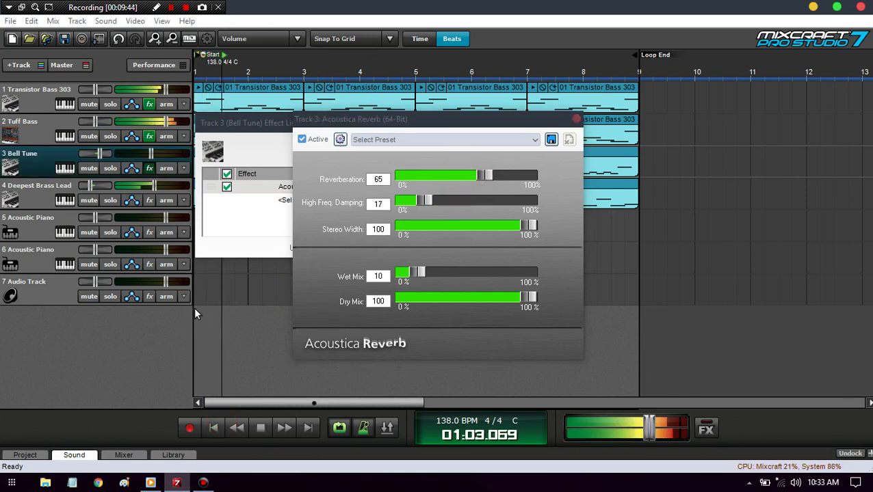
{"action": "left_click", "coordinate": [576, 120]}
{"action": "key", "text": "space"}
{"action": "left_click", "coordinate": [515, 123]}
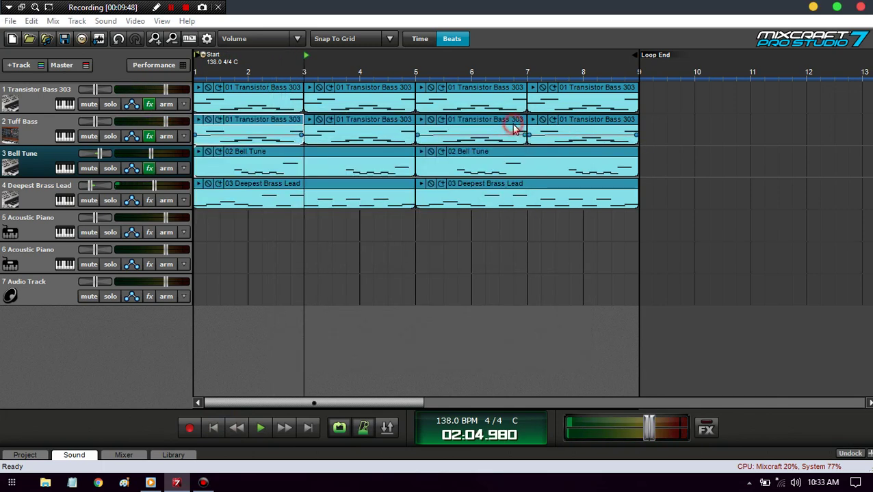
Change the instrument of track 5 from Acoustic Piano to the Synth Spike preset in the Hits and Stabs category.
{"action": "left_click", "coordinate": [50, 236]}
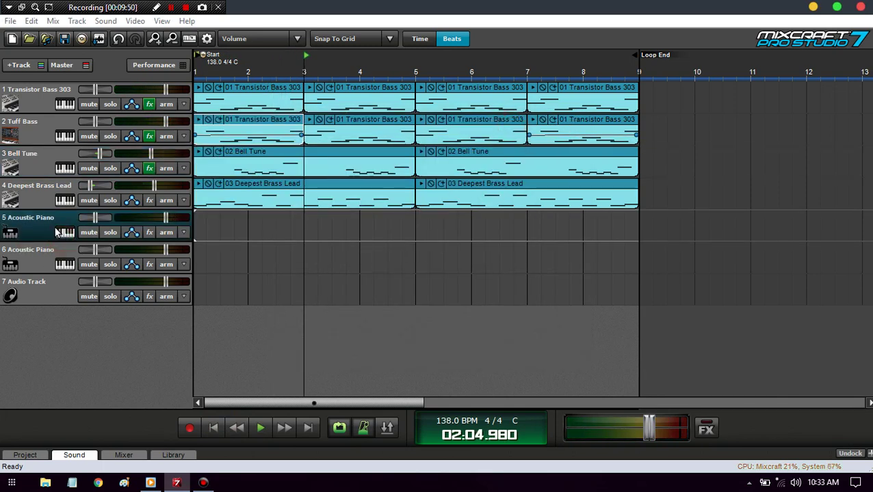
{"action": "left_click", "coordinate": [62, 233]}
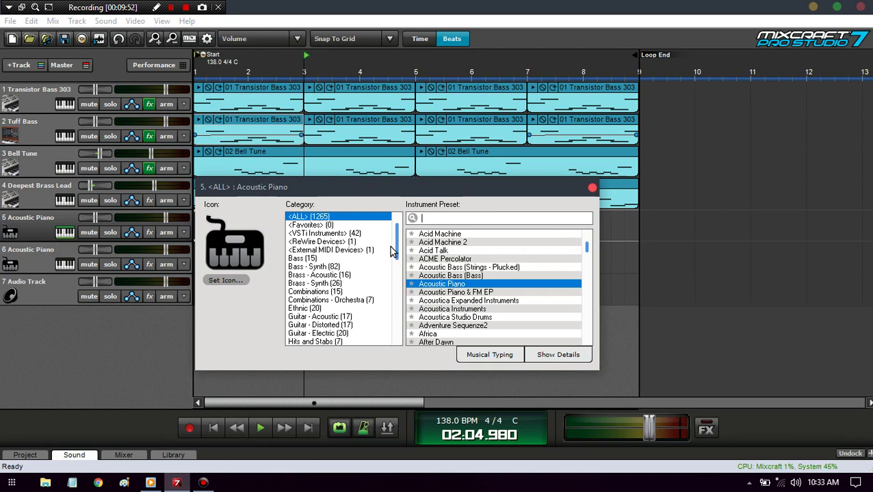
{"action": "left_click_drag", "start_coordinate": [396, 246], "coordinate": [400, 268]}
{"action": "left_click", "coordinate": [343, 266]}
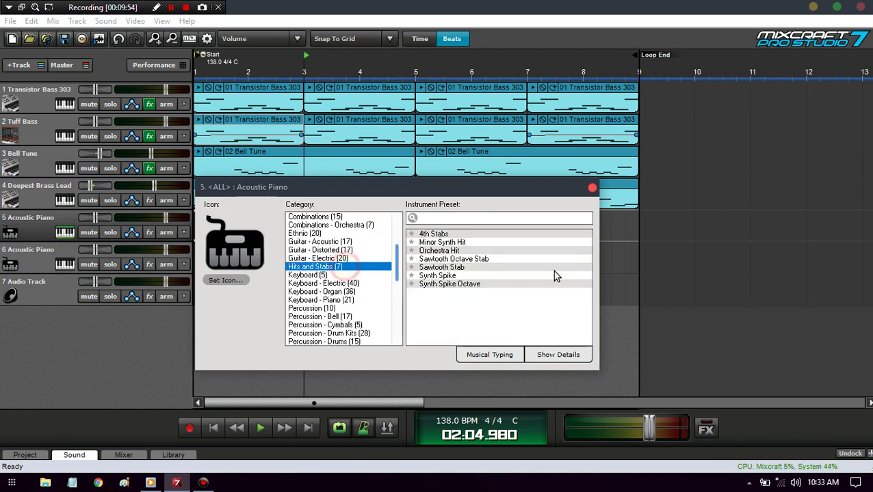
{"action": "left_click", "coordinate": [472, 275]}
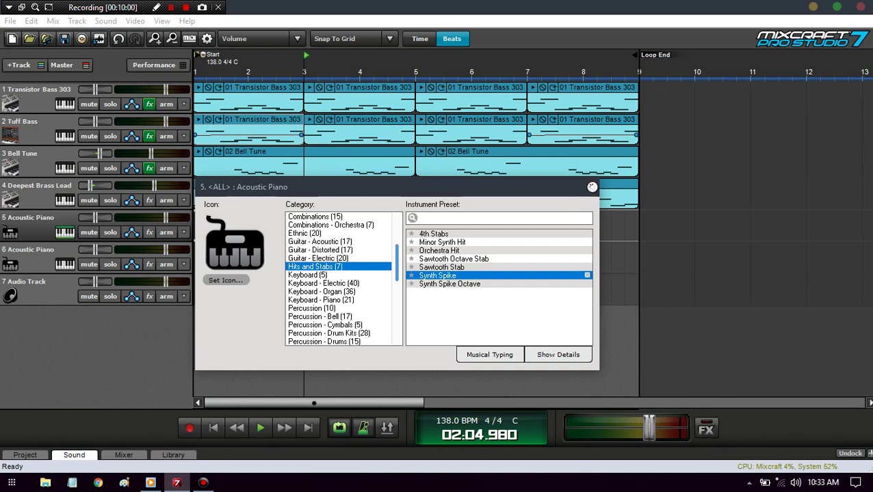
{"action": "left_click", "coordinate": [592, 187]}
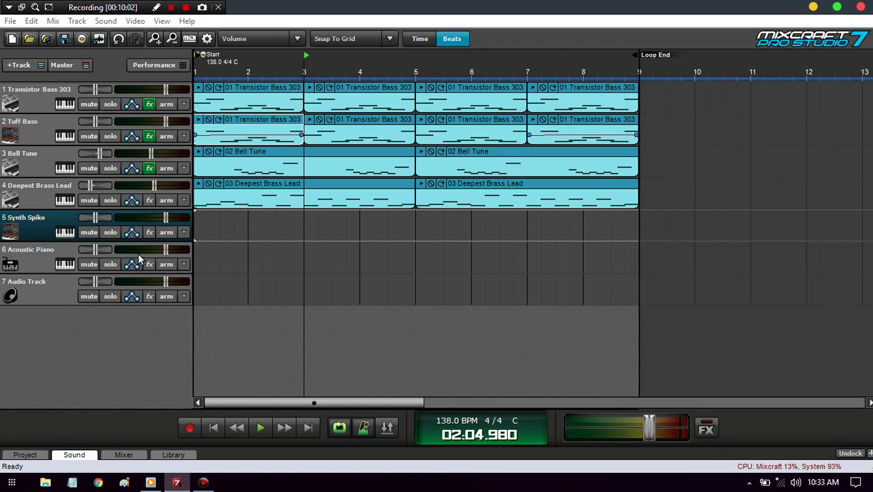
Arm the Synth Spike track for musical typing and lower the keyboard range to C3–F#4.
{"action": "left_click", "coordinate": [167, 233]}
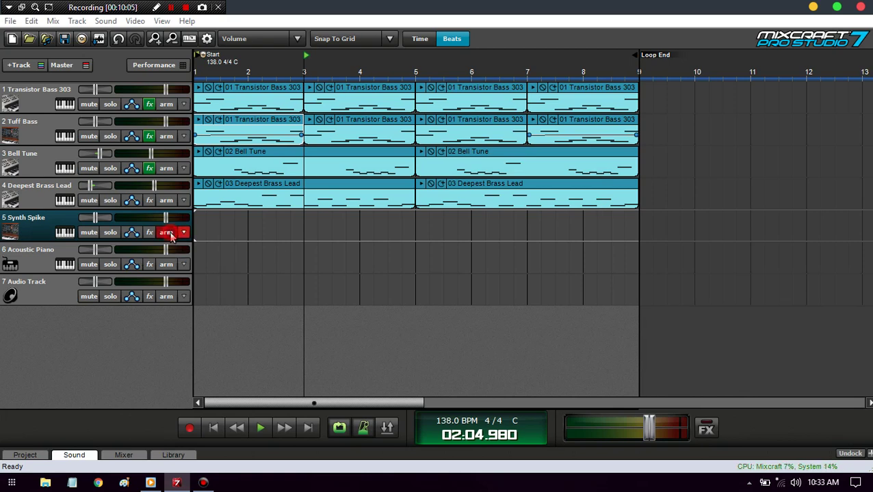
{"action": "key", "text": "v"}
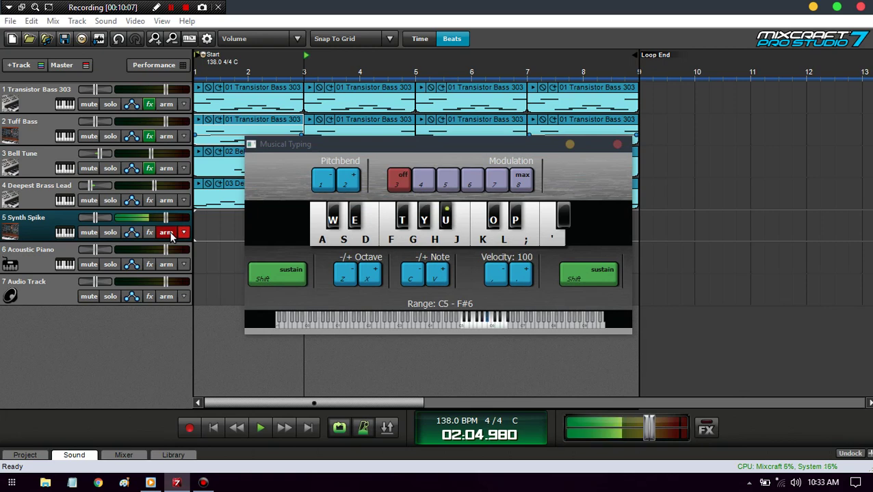
{"action": "key", "text": "z"}
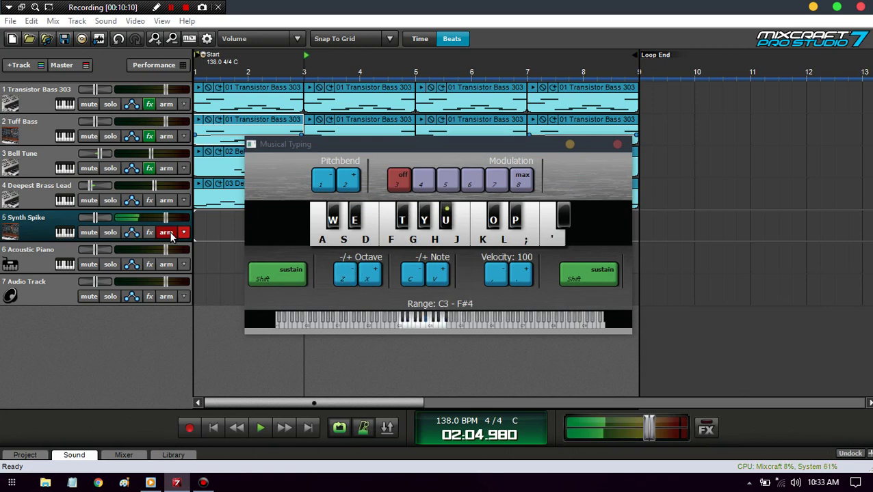
Try out a riff on the Synth Spike track using the notes C, Eb, G and Ab.
{"action": "key", "text": "y"}
{"action": "key", "text": "g"}
{"action": "key", "text": "e"}
{"action": "key", "text": "a"}
{"action": "key", "text": "a"}
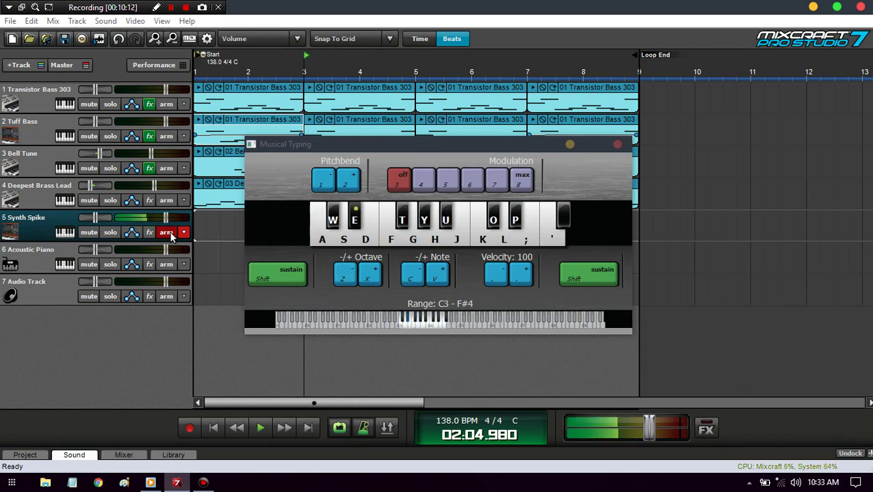
{"action": "key", "text": "e"}
{"action": "key", "text": "g"}
{"action": "key", "text": "y"}
{"action": "key", "text": "g"}
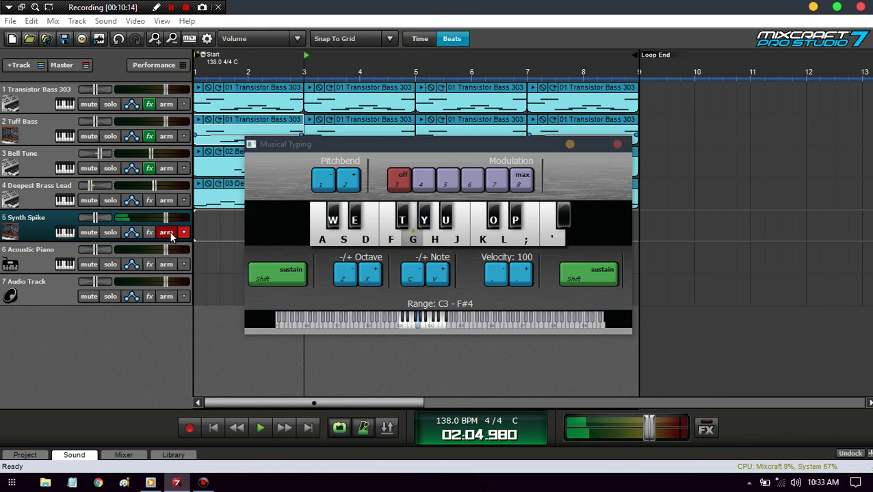
{"action": "key", "text": "a"}
Play the arrangement and try out a riff with the notes C, F and G on the Synth Spike track.
{"action": "key", "text": "space"}
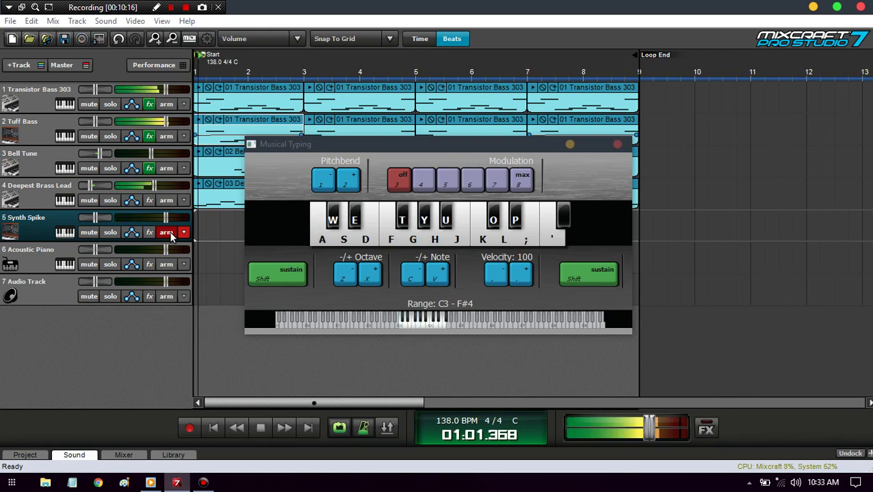
{"action": "key", "text": "a"}
{"action": "key", "text": "g"}
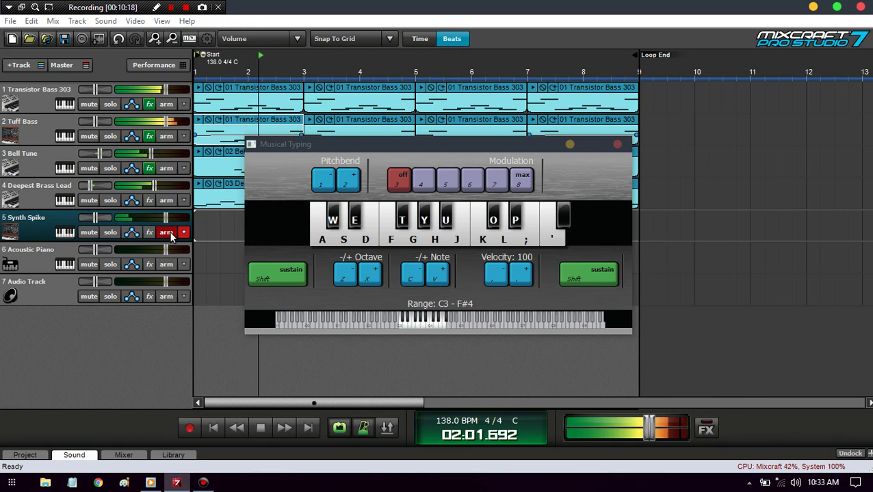
{"action": "key", "text": "g"}
{"action": "key", "text": "g"}
{"action": "key", "text": "f"}
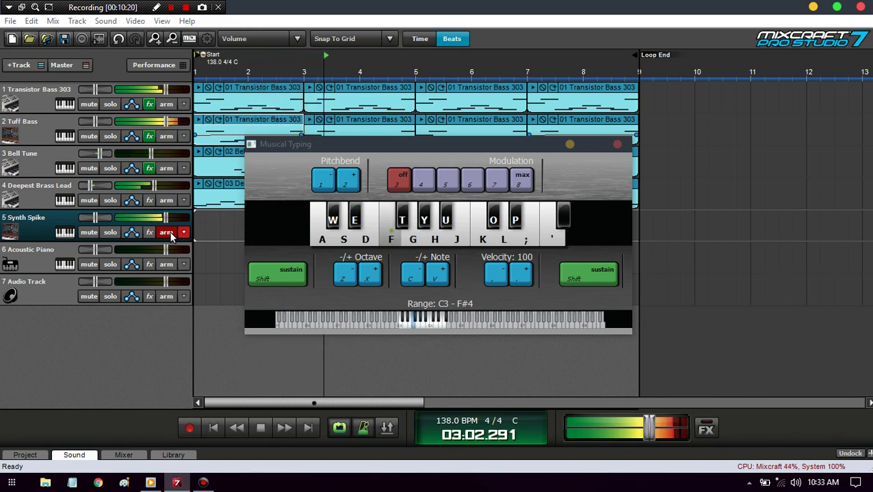
{"action": "key", "text": "a"}
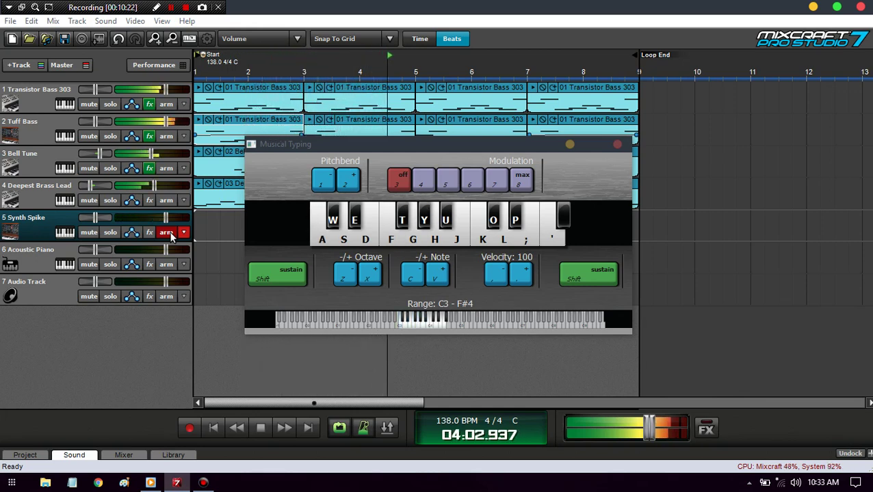
Lower the keyboard range to C2–F#3 and try the Synth Spike riff over the playing loop with C, Eb, F, G and Ab.
{"action": "key", "text": "z"}
{"action": "key", "text": "e"}
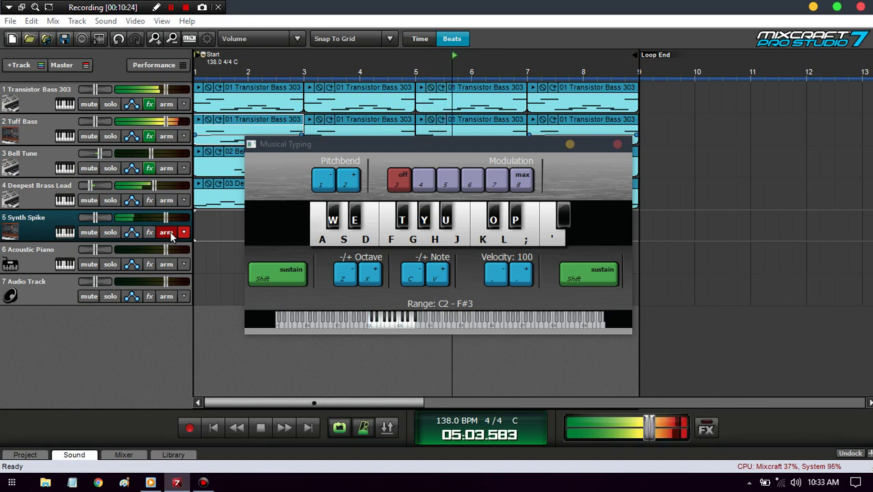
{"action": "key", "text": "f"}
{"action": "key", "text": "f"}
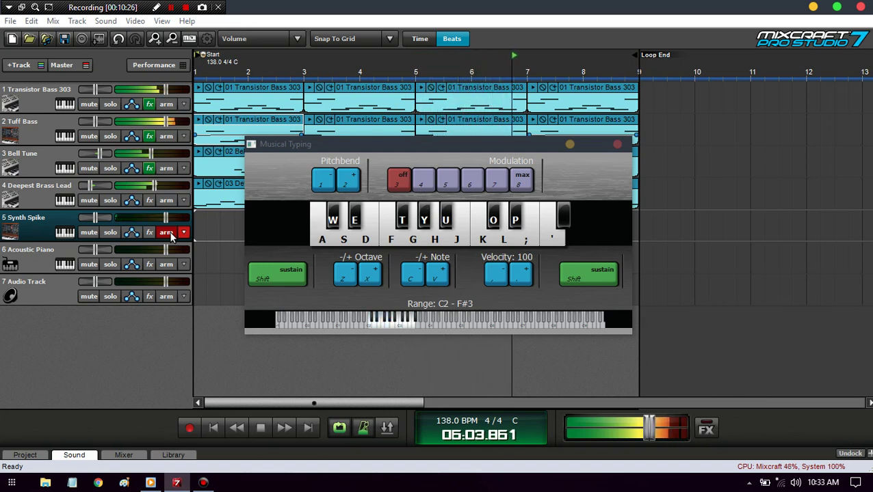
{"action": "key", "text": "a"}
{"action": "key", "text": "g"}
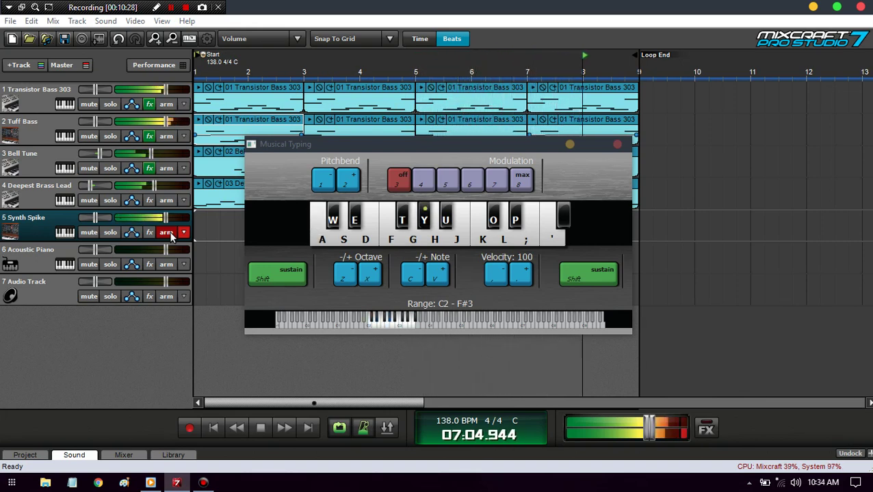
{"action": "key", "text": "g"}
{"action": "key", "text": "e"}
{"action": "key", "text": "a"}
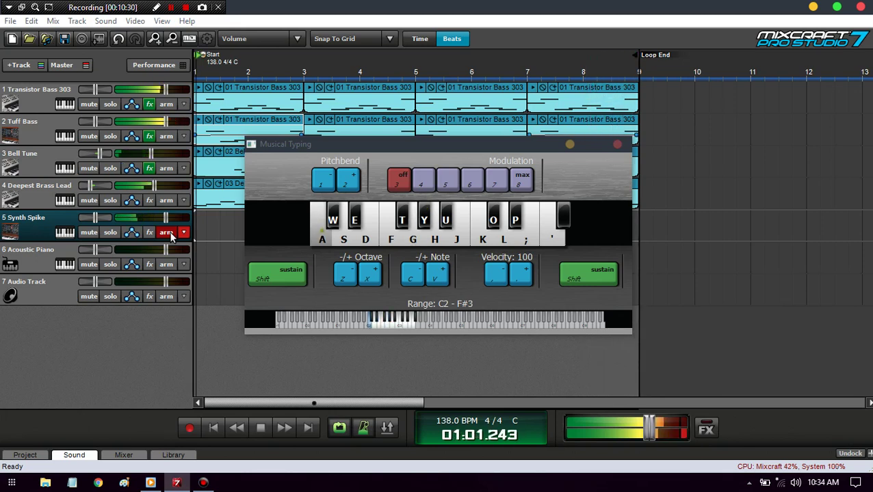
Rehearse the Synth Spike riff in the lower octave over another pass of the loop, and stop playback.
{"action": "key", "text": "g"}
{"action": "key", "text": "f"}
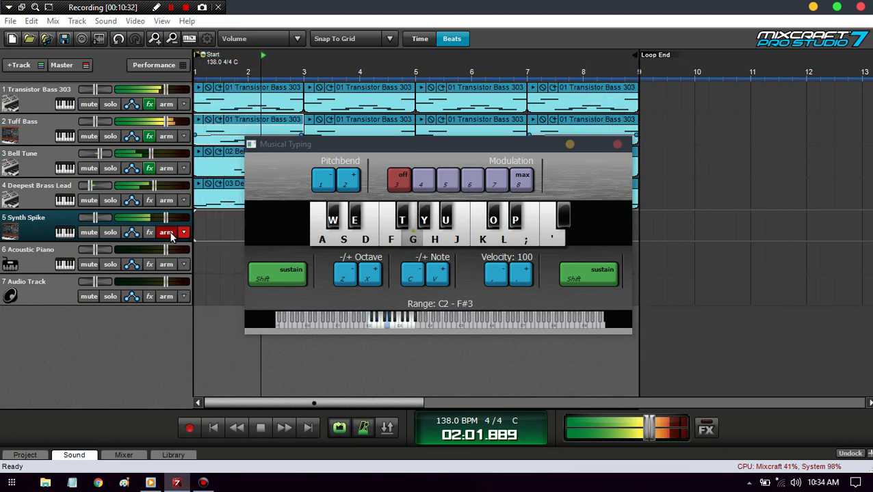
{"action": "key", "text": "e"}
{"action": "key", "text": "a"}
{"action": "key", "text": "e"}
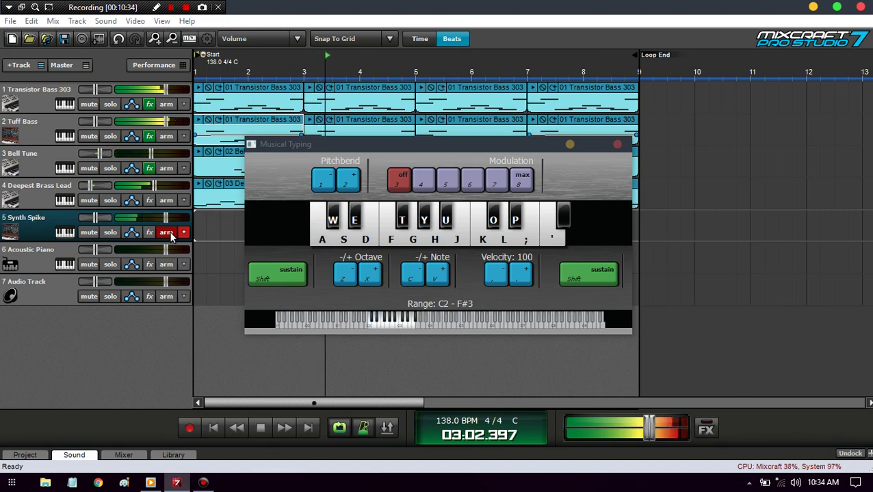
{"action": "key", "text": "g"}
{"action": "key", "text": "y"}
{"action": "key", "text": "g"}
{"action": "key", "text": "e"}
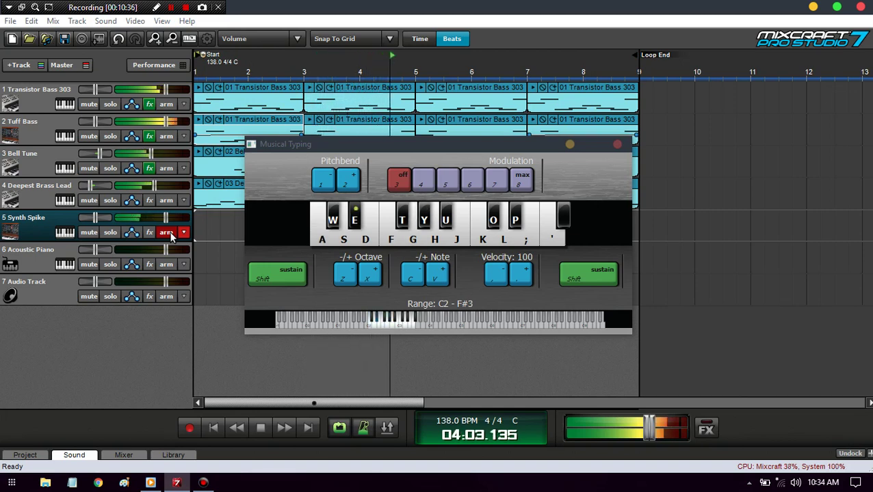
{"action": "key", "text": "a"}
{"action": "key", "text": "a"}
{"action": "key", "text": "g"}
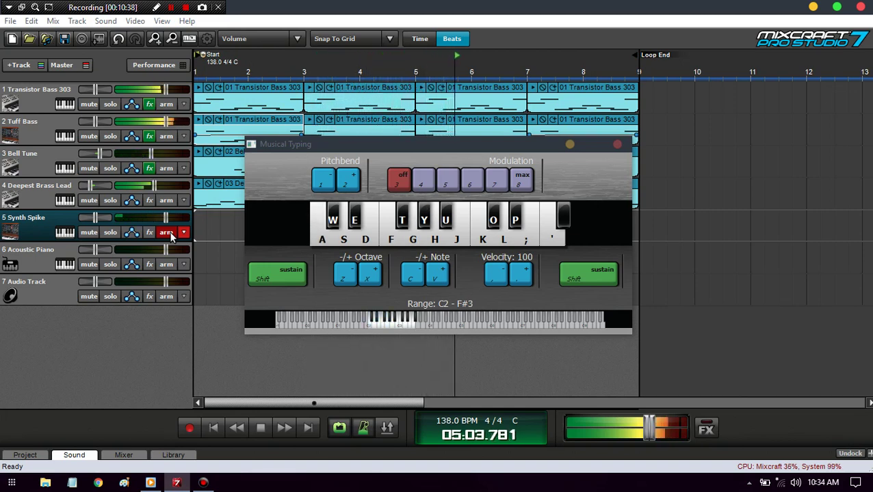
{"action": "key", "text": "g"}
{"action": "key", "text": "e"}
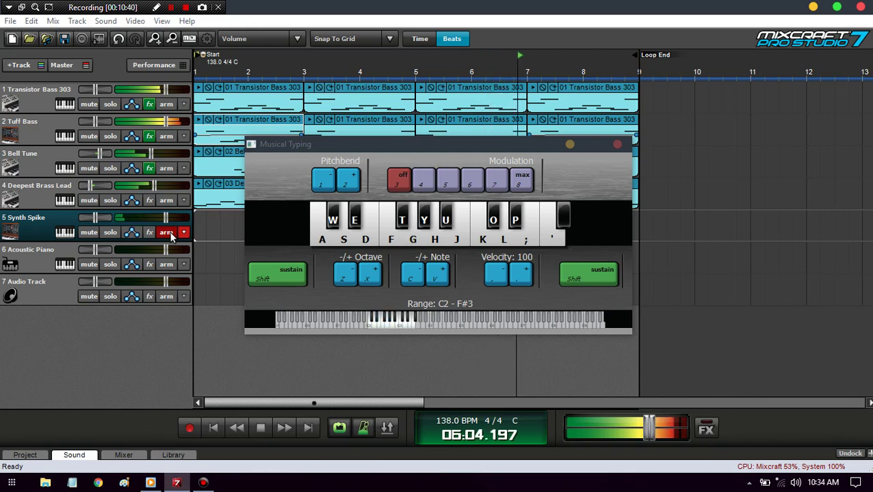
{"action": "key", "text": "space"}
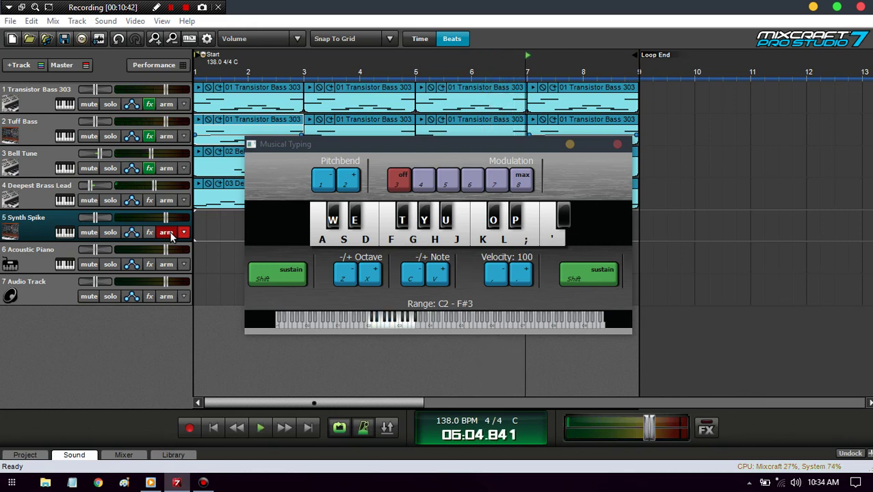
Practise the riff on the Synth Spike track without playback, using the notes C, Eb, G and Ab.
{"action": "key", "text": "a"}
{"action": "key", "text": "g"}
{"action": "key", "text": "g"}
{"action": "key", "text": "y"}
{"action": "key", "text": "g"}
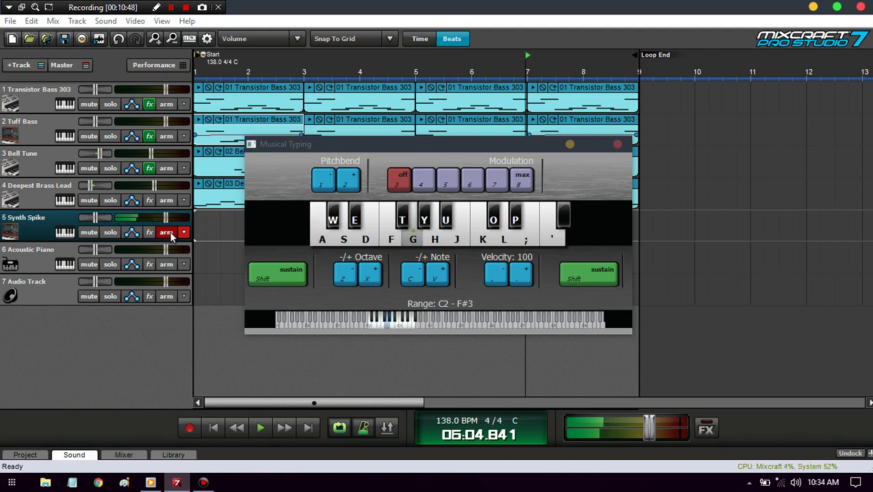
{"action": "key", "text": "y"}
{"action": "key", "text": "e"}
Record a two-bar riff with Eb2, G2 and Ab2 on the Synth Spike track from the start of the arrangement.
{"action": "key", "text": "r"}
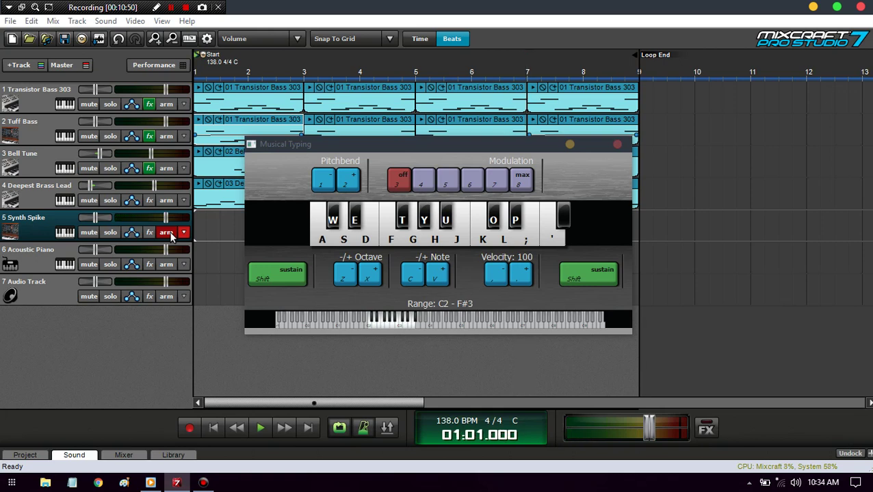
{"action": "left_click", "coordinate": [290, 177]}
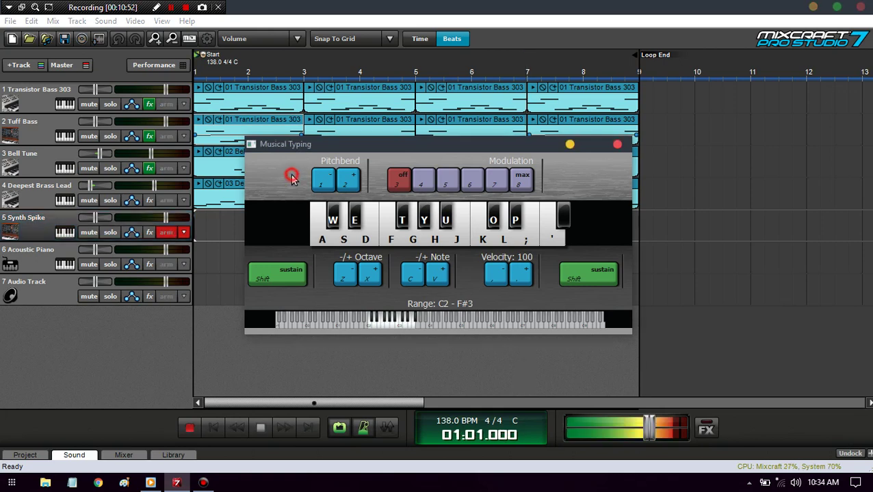
{"action": "key", "text": "a"}
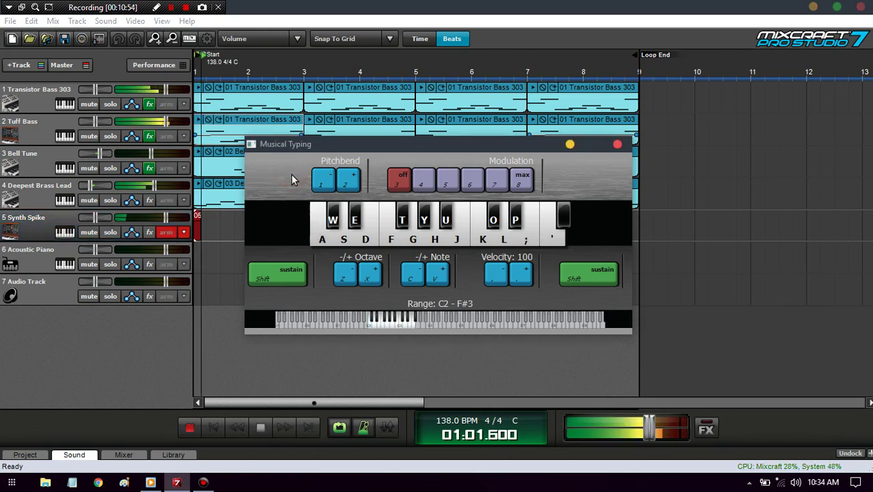
{"action": "key", "text": "g"}
{"action": "key", "text": "g"}
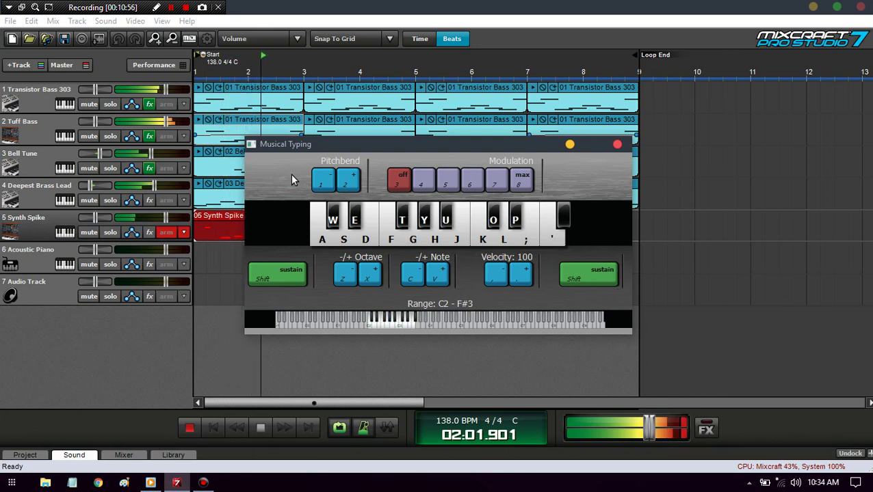
{"action": "key", "text": "g"}
{"action": "key", "text": "e"}
{"action": "key", "text": "space"}
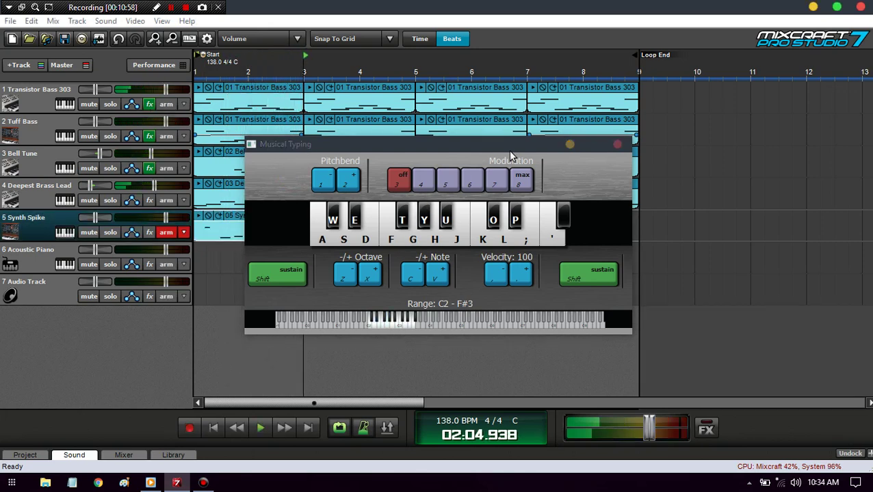
Put away the musical typing keyboard and quantize the Synth Spike clip to 1/8 Notes at 100% strength, start times and note ends.
{"action": "left_click", "coordinate": [571, 145]}
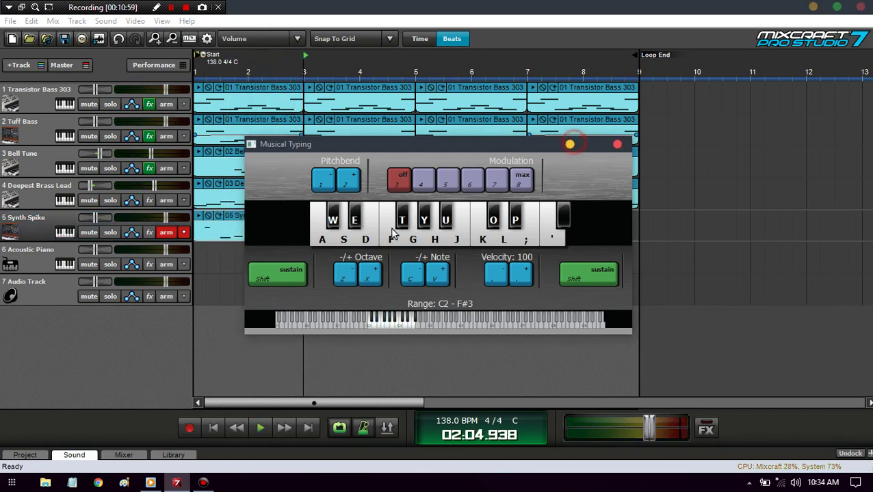
{"action": "left_click", "coordinate": [571, 144]}
{"action": "left_click", "coordinate": [86, 465]}
{"action": "left_click", "coordinate": [83, 457]}
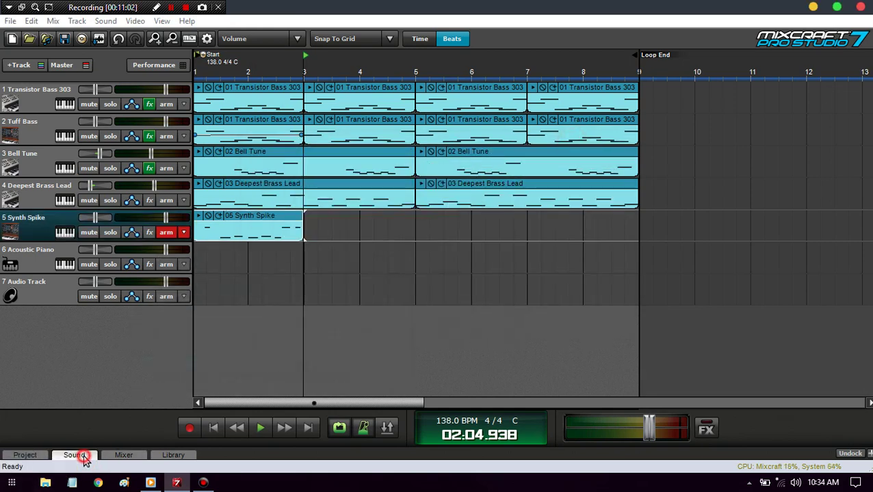
{"action": "left_click", "coordinate": [495, 284]}
{"action": "left_click", "coordinate": [494, 300]}
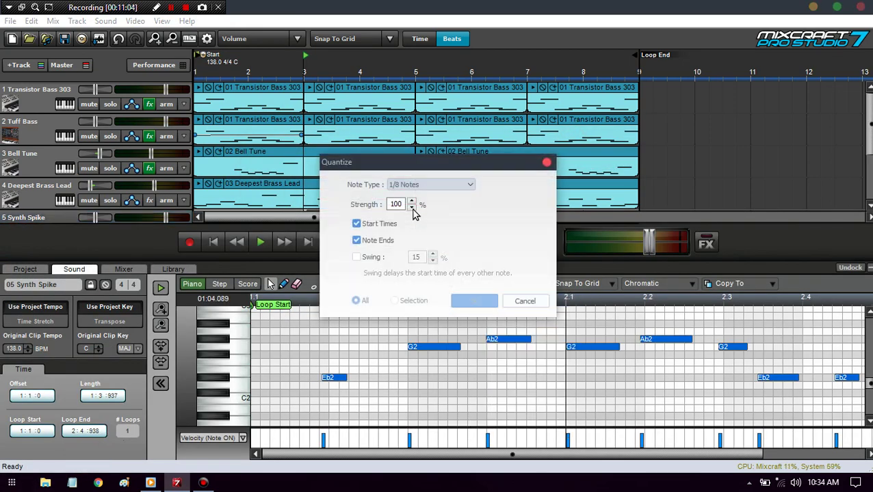
{"action": "left_click", "coordinate": [469, 309]}
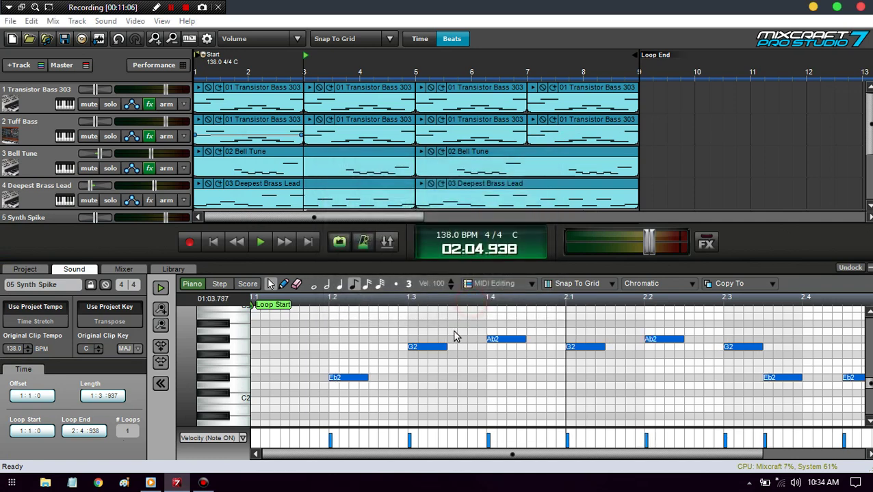
Draw an eighth-note C2 at the very start of the Synth Spike clip in the piano roll while the arrangement plays.
{"action": "left_click", "coordinate": [308, 335]}
{"action": "key", "text": "space"}
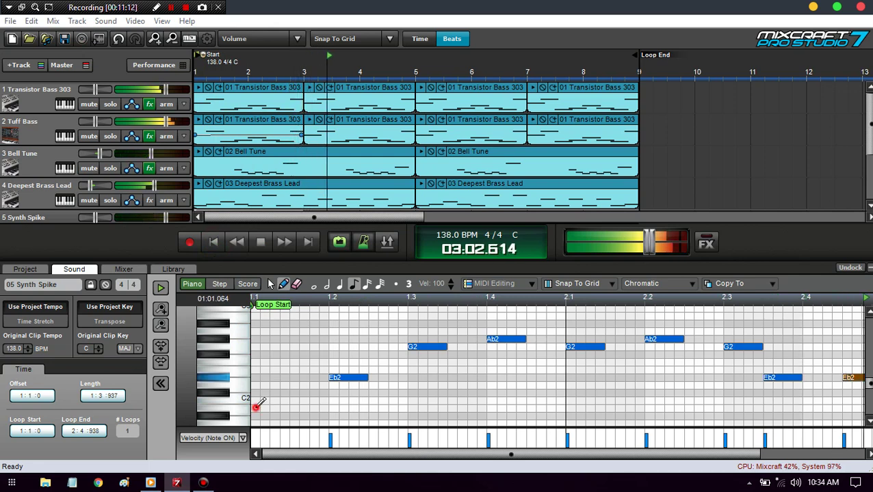
{"action": "left_click", "coordinate": [254, 409]}
{"action": "left_click_drag", "start_coordinate": [259, 411], "coordinate": [259, 402]}
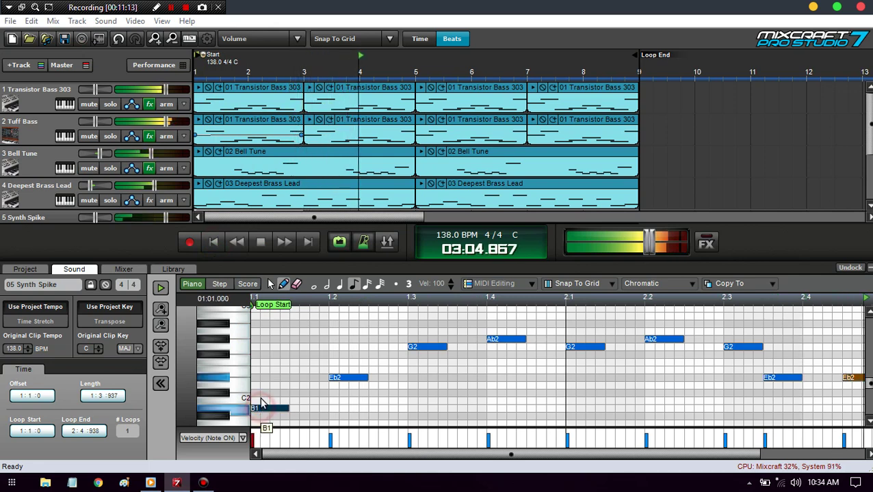
Audition the Synth Spike clip from the start and extend its loop end to 3:1:0.
{"action": "left_click", "coordinate": [214, 243]}
{"action": "left_click", "coordinate": [160, 363]}
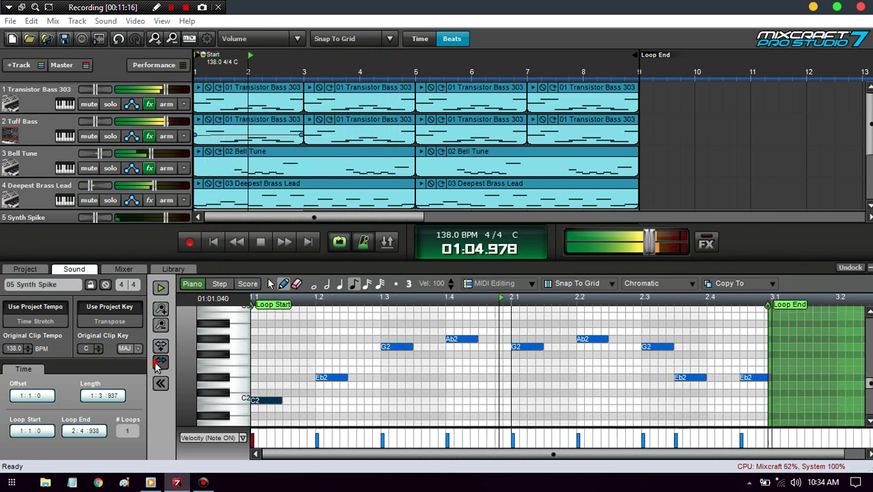
{"action": "left_click", "coordinate": [160, 363]}
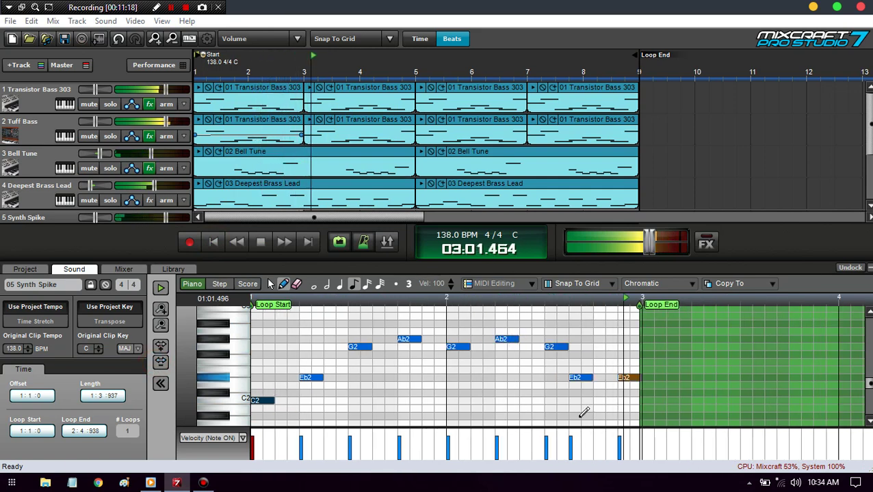
{"action": "left_click_drag", "start_coordinate": [632, 303], "coordinate": [640, 306]}
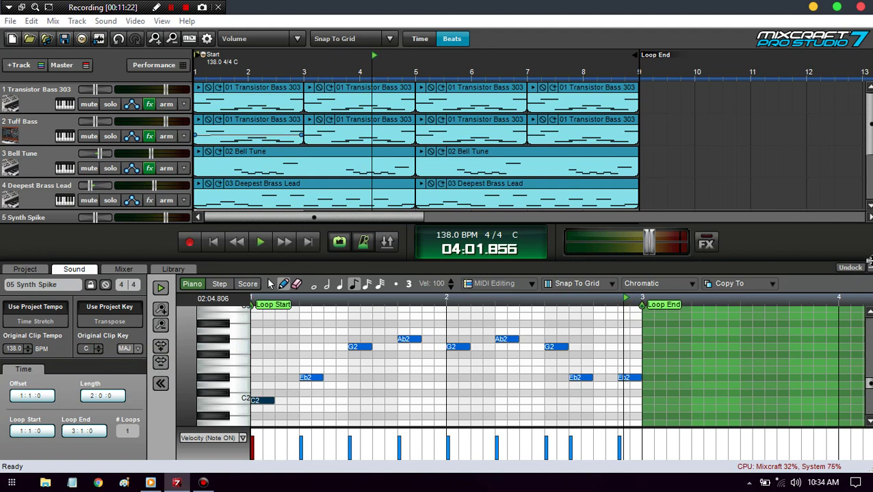
Close the clip editor and duplicate the two-bar Synth Spike clip to fill bars 3 through 8.
{"action": "left_click", "coordinate": [869, 272]}
{"action": "left_click_drag", "start_coordinate": [240, 217], "coordinate": [354, 218]}
{"action": "left_click_drag", "start_coordinate": [451, 241], "coordinate": [497, 227]}
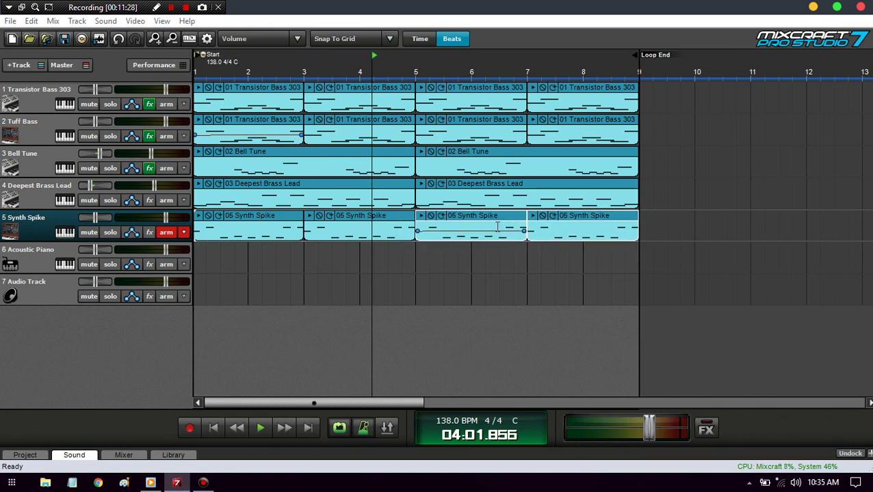
Play the arrangement from the start, disarm the Synth Spike track, pan it slightly right and lower its volume a little.
{"action": "left_click", "coordinate": [215, 429]}
{"action": "key", "text": "space"}
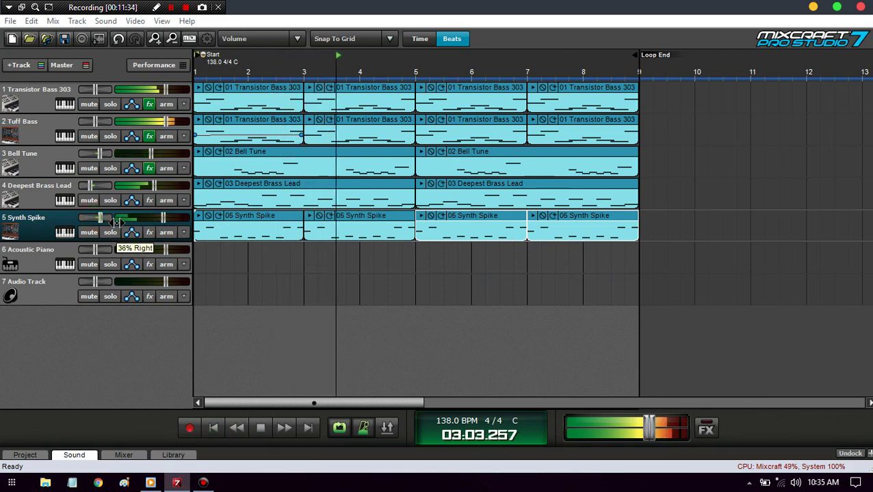
{"action": "left_click_drag", "start_coordinate": [95, 217], "coordinate": [114, 222]}
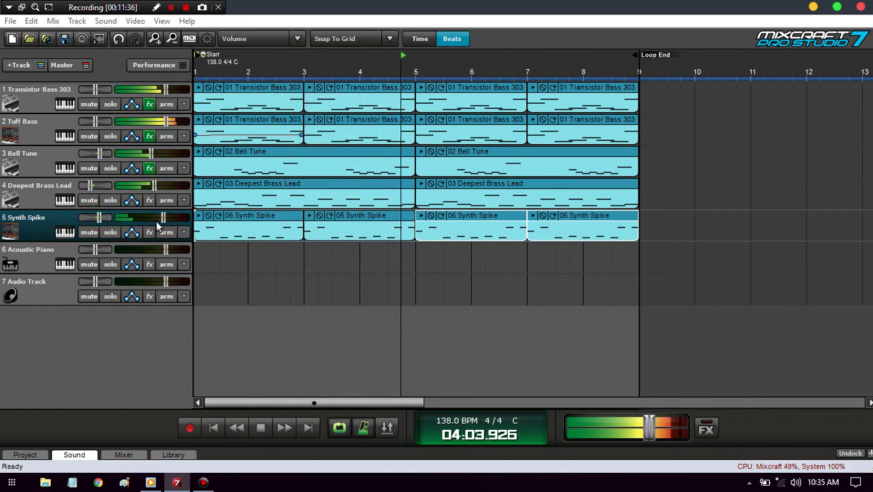
Add an Acoustica Reverb to the Synth Spike track with Reverberation 73, High Freq. Damping 31 and Wet Mix 20.
{"action": "left_click", "coordinate": [279, 249]}
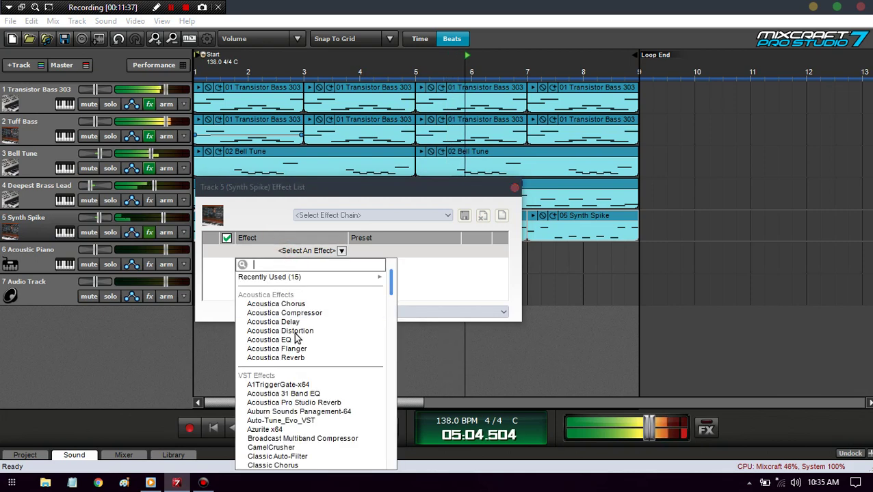
{"action": "left_click", "coordinate": [331, 361]}
{"action": "left_click", "coordinate": [475, 251]}
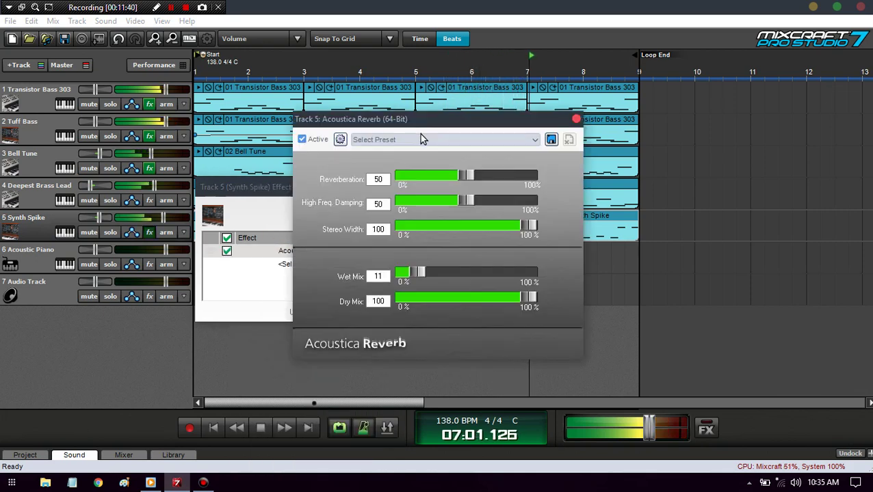
{"action": "left_click", "coordinate": [428, 272]}
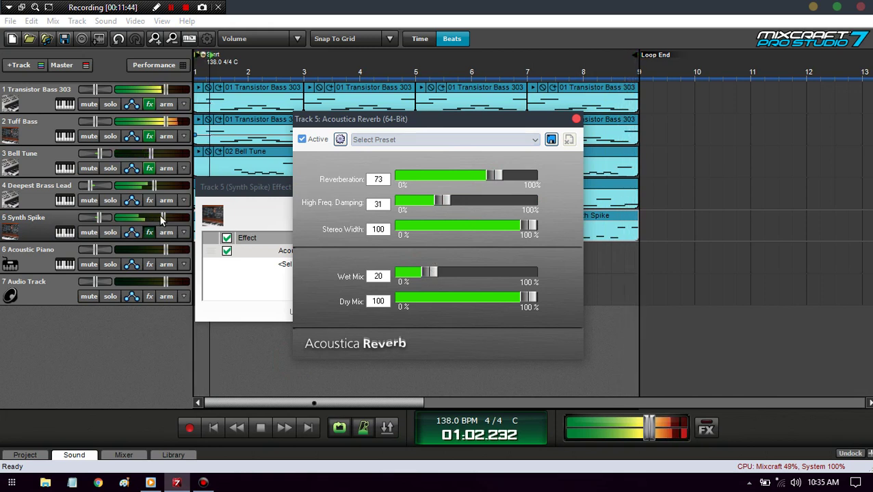
Lower the Synth Spike track's volume slightly, pan it a little further right, and close its reverb and effects windows.
{"action": "left_click_drag", "start_coordinate": [164, 217], "coordinate": [158, 217]}
{"action": "left_click_drag", "start_coordinate": [101, 217], "coordinate": [103, 218]}
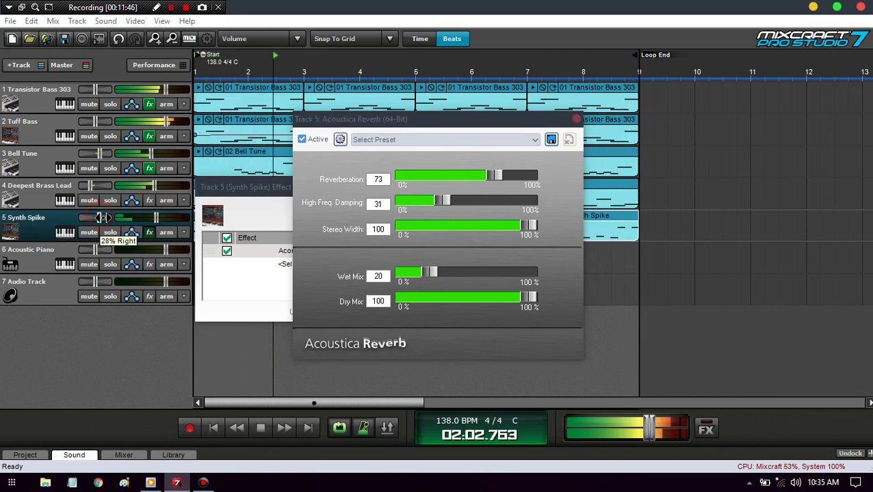
{"action": "left_click", "coordinate": [574, 120]}
{"action": "left_click", "coordinate": [513, 188]}
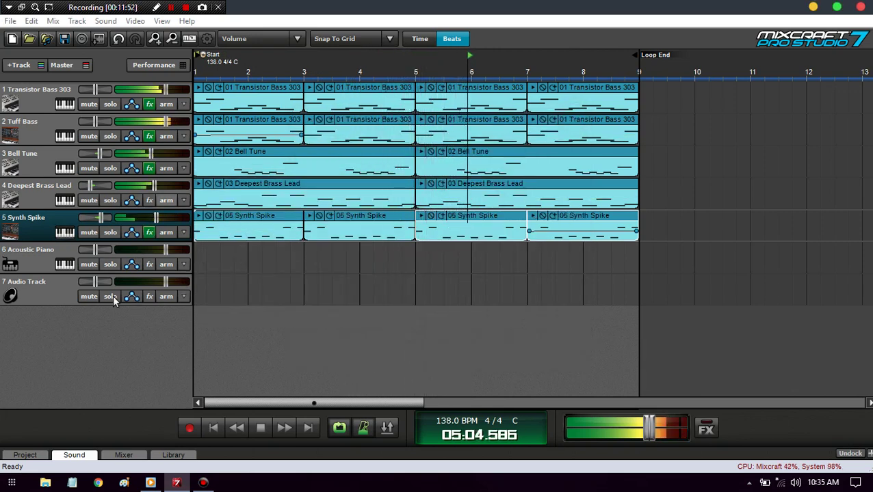
Stop playback and assign the Dance Supersaw preset from the Synth - Lead - Hard category to track 6.
{"action": "key", "text": "space"}
{"action": "left_click", "coordinate": [65, 264]}
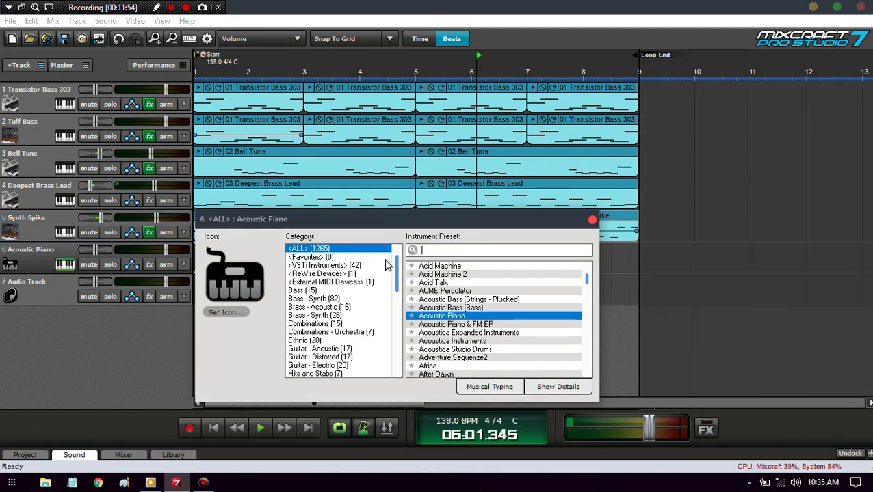
{"action": "left_click_drag", "start_coordinate": [399, 277], "coordinate": [397, 347]}
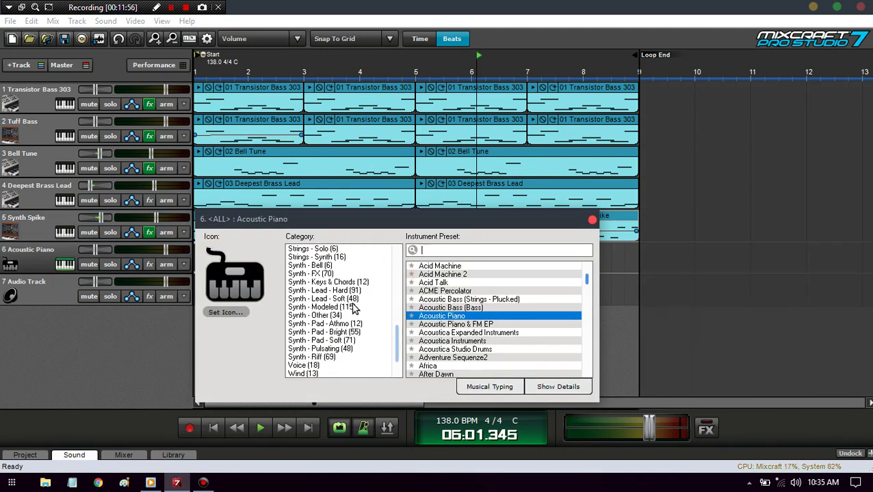
{"action": "left_click", "coordinate": [348, 292]}
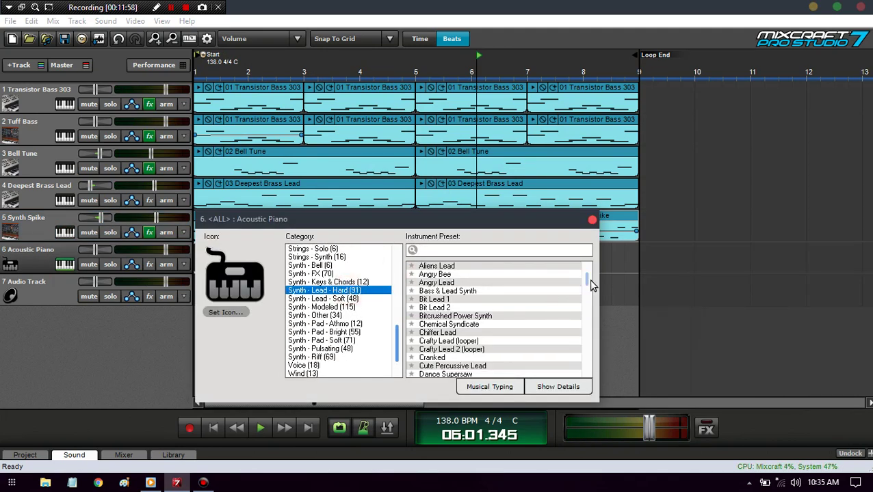
{"action": "left_click_drag", "start_coordinate": [587, 280], "coordinate": [586, 288]}
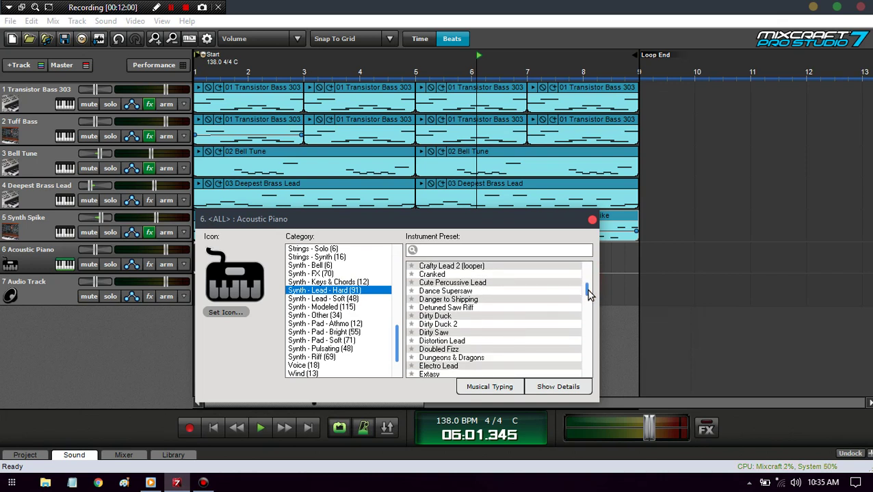
{"action": "left_click", "coordinate": [466, 292]}
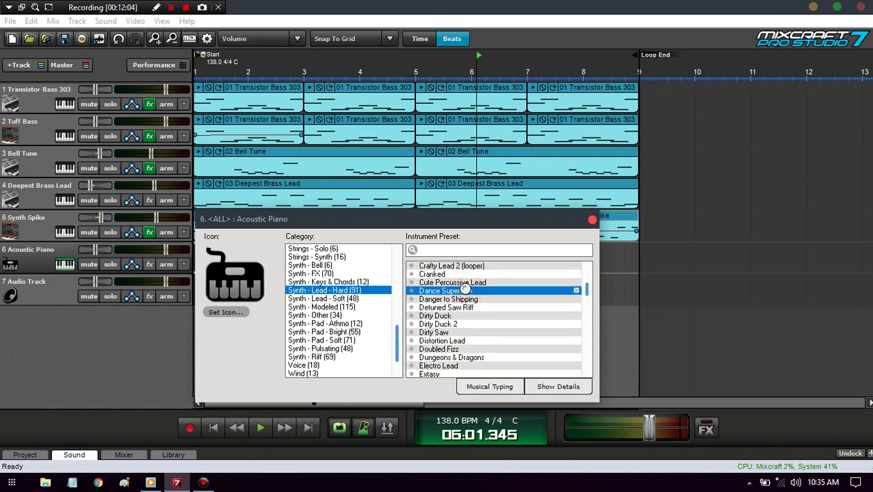
{"action": "left_click", "coordinate": [590, 222]}
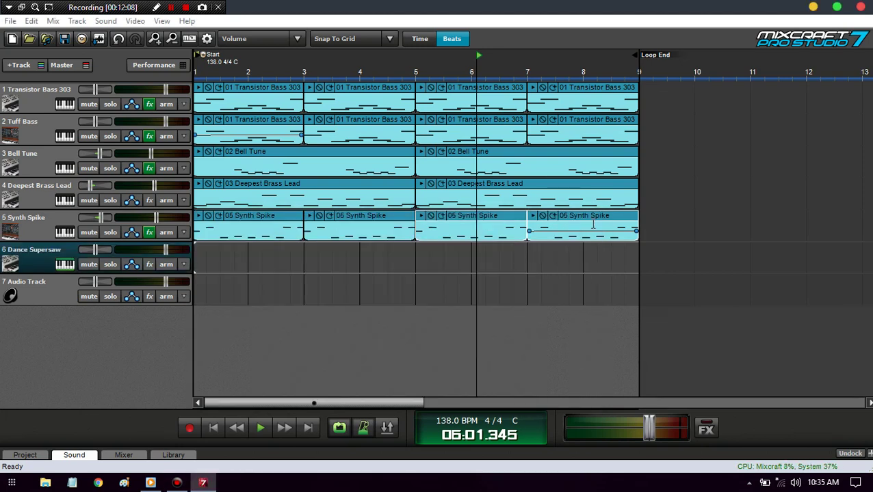
Arm the Dance Supersaw track and audition its low C with Musical Typing, raising the octave twice between notes.
{"action": "left_click", "coordinate": [173, 268]}
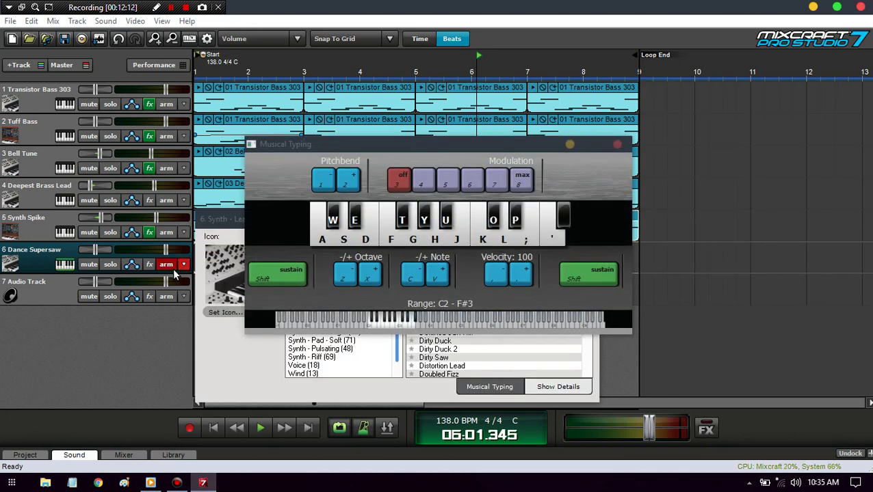
{"action": "key", "text": "x"}
{"action": "key", "text": "a"}
{"action": "key", "text": "a"}
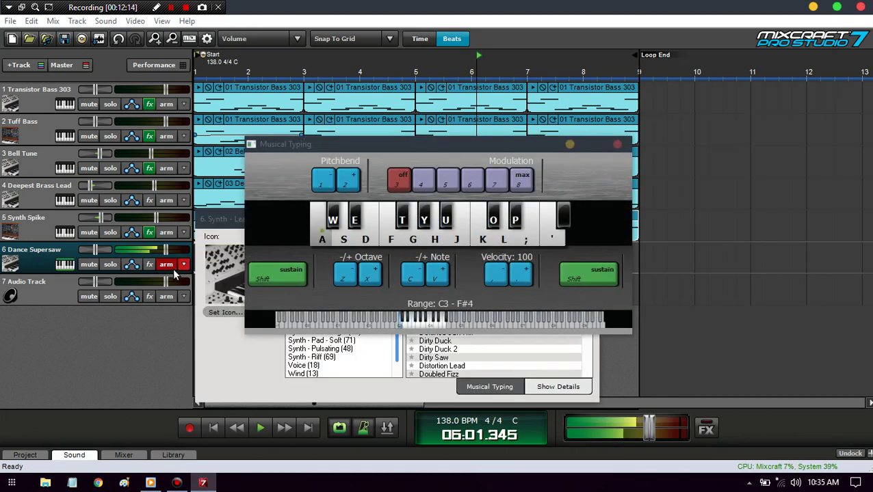
{"action": "key", "text": "a"}
{"action": "key", "text": "x"}
{"action": "key", "text": "a"}
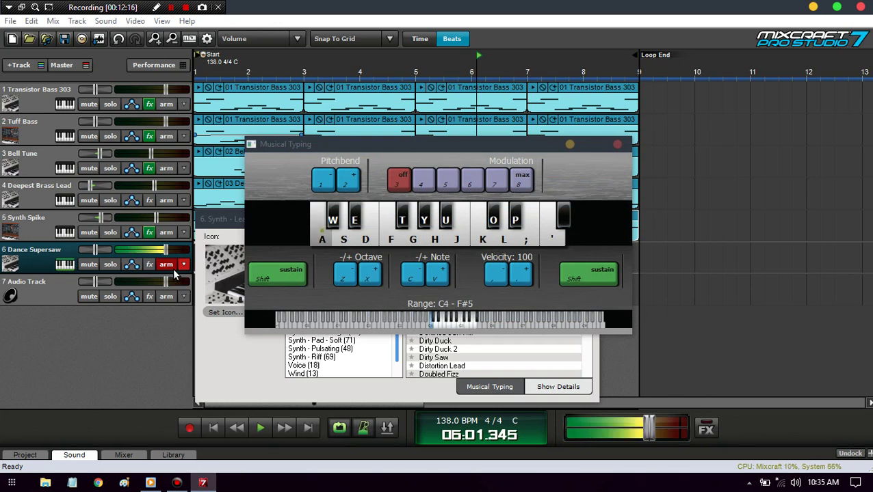
Switch track 6 to the Dirty Saw preset and audition it with a few repeated C notes.
{"action": "left_click", "coordinate": [245, 368]}
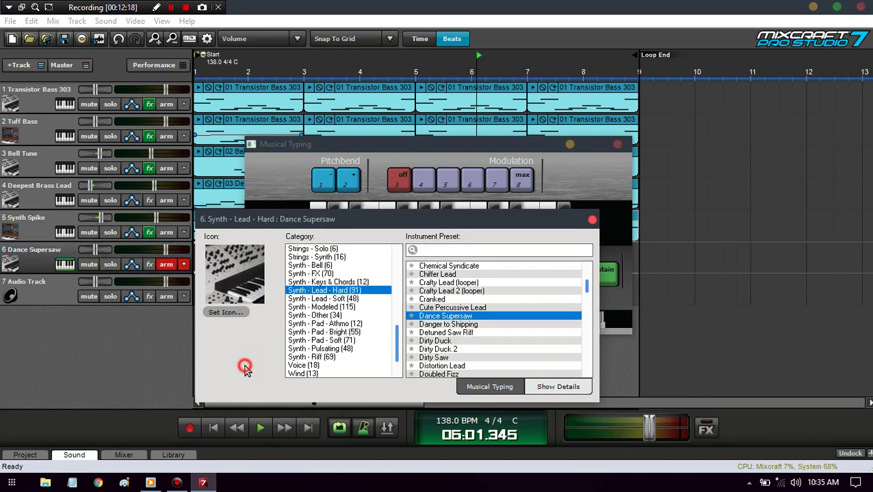
{"action": "left_click", "coordinate": [451, 357]}
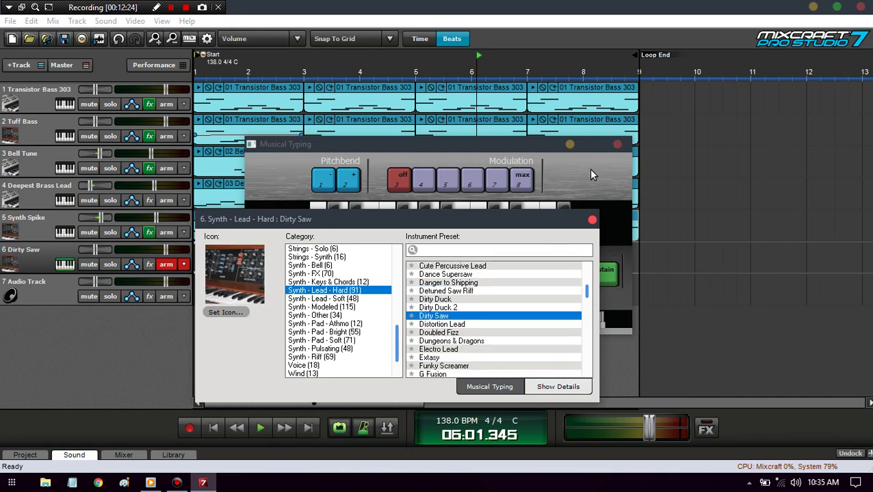
{"action": "left_click", "coordinate": [592, 174]}
{"action": "key", "text": "a"}
{"action": "key", "text": "a"}
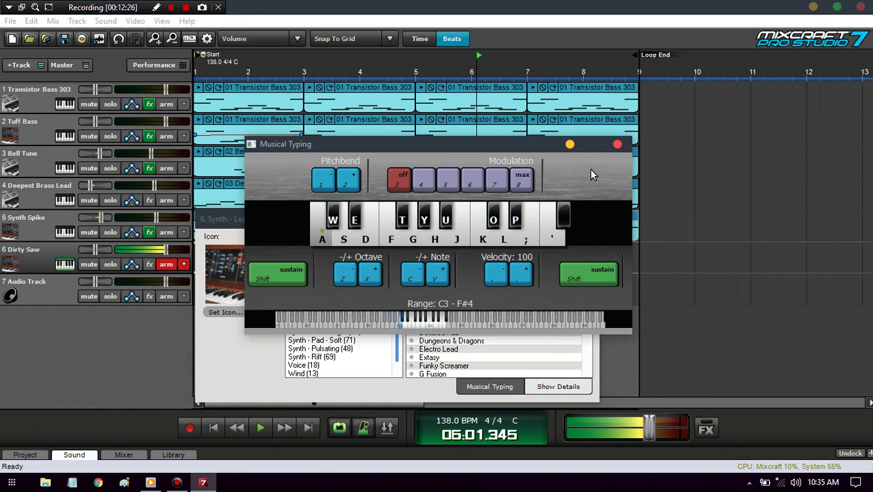
Change track 6's instrument preset to Glissando Lead in the Synth - Lead - Hard category.
{"action": "left_click", "coordinate": [232, 405]}
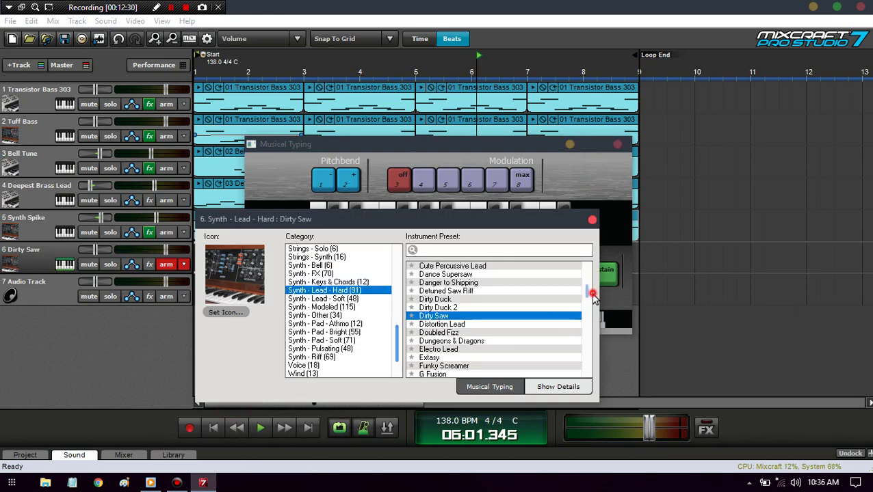
{"action": "left_click_drag", "start_coordinate": [589, 296], "coordinate": [588, 301]}
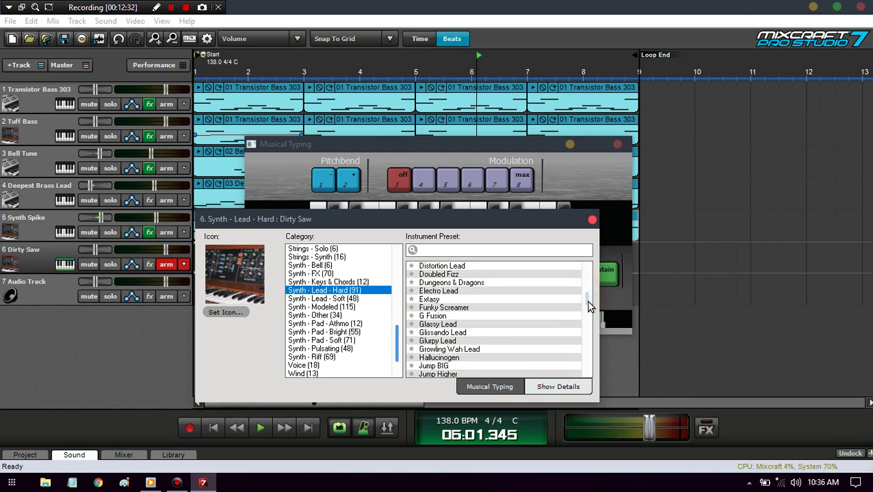
{"action": "left_click", "coordinate": [444, 333]}
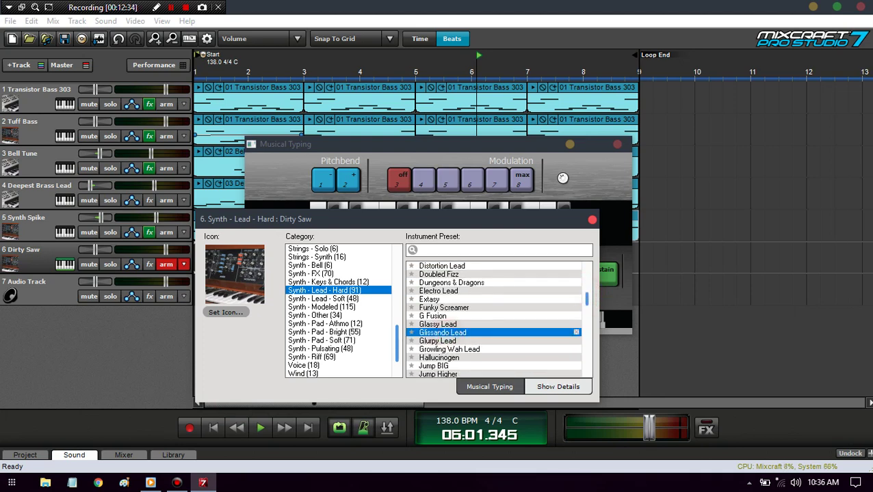
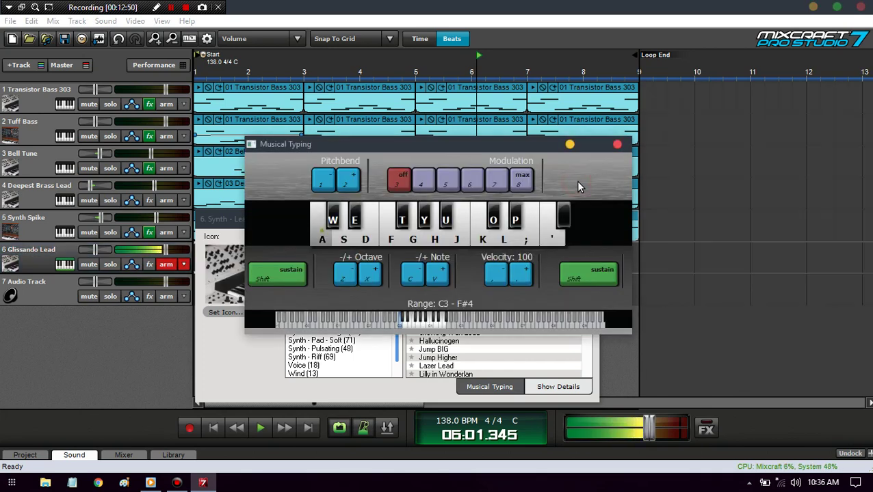
Audition Glissando Lead with Musical Typing, working out a rising melody from C3 through Eb3 and G3 to Bb3.
{"action": "key", "text": "e"}
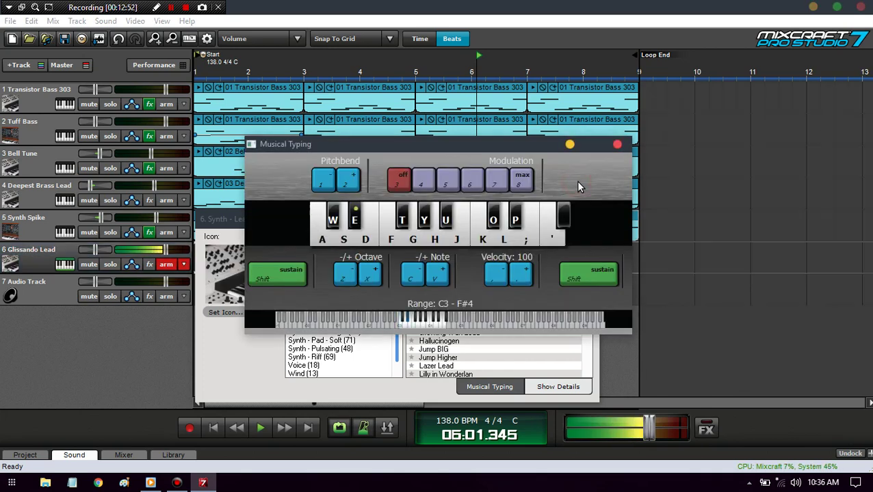
{"action": "key", "text": "g"}
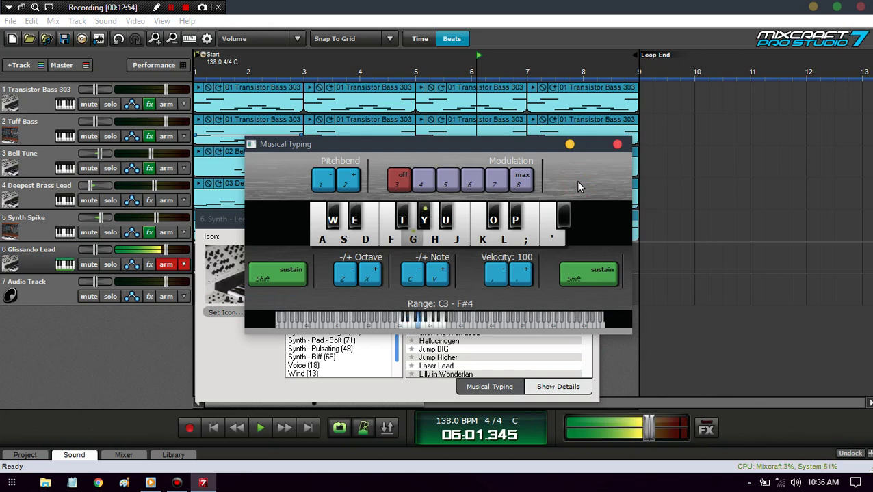
{"action": "key", "text": "u"}
{"action": "key", "text": "s"}
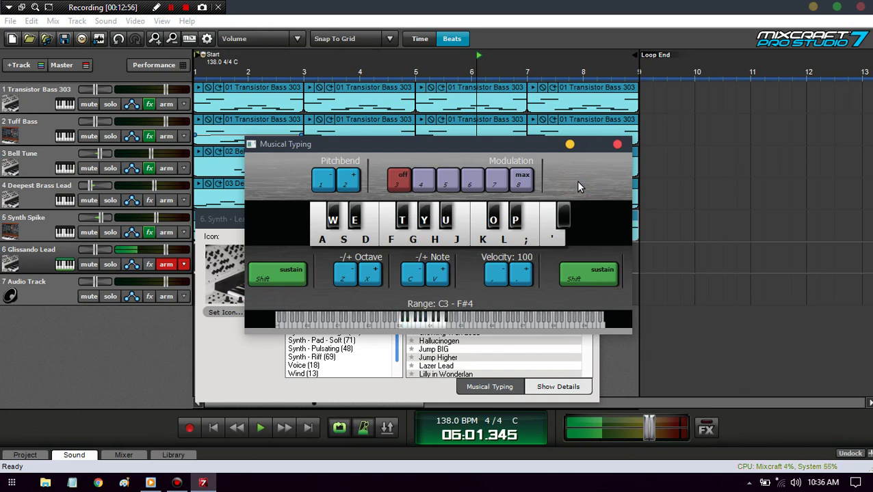
{"action": "key", "text": "a"}
{"action": "key", "text": "a"}
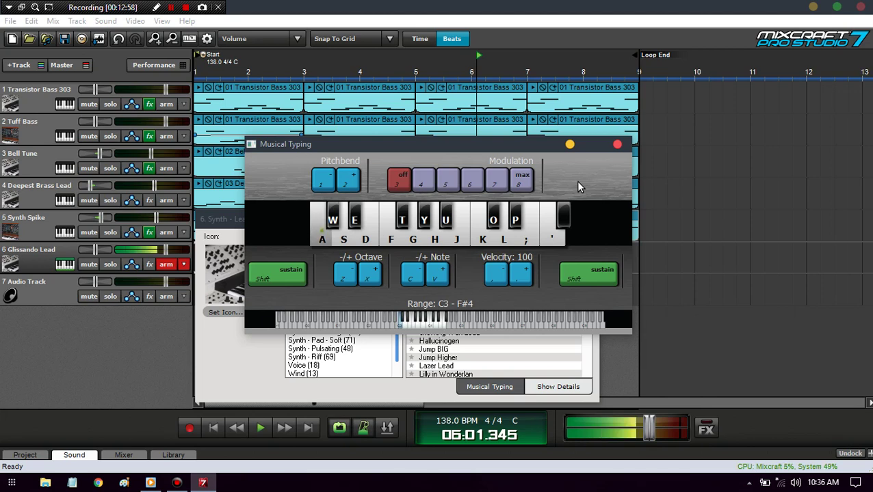
{"action": "key", "text": "e"}
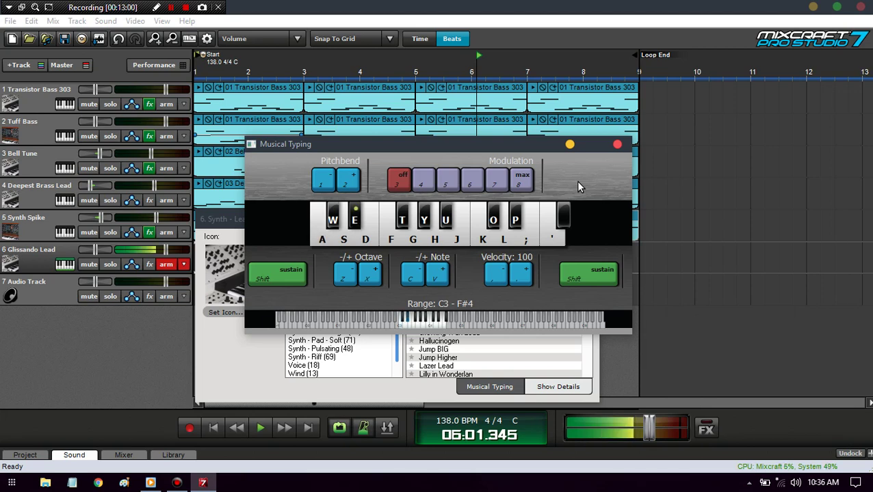
{"action": "key", "text": "g"}
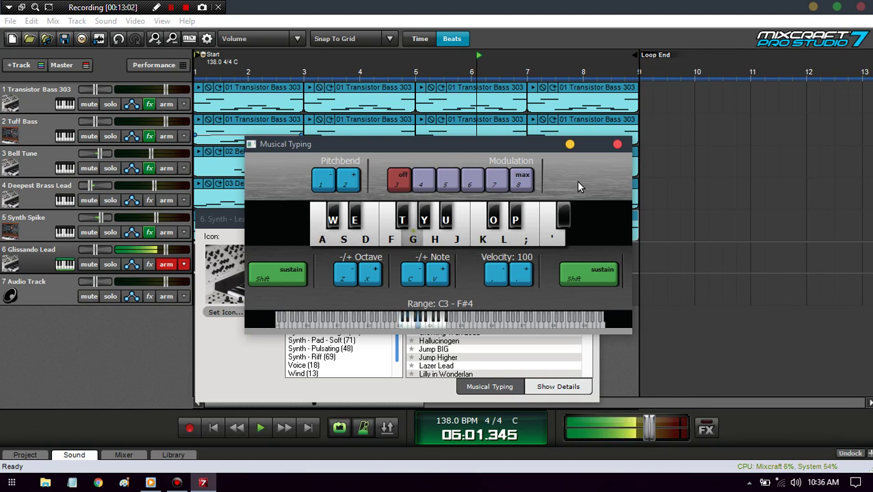
{"action": "key", "text": "y"}
{"action": "key", "text": "u"}
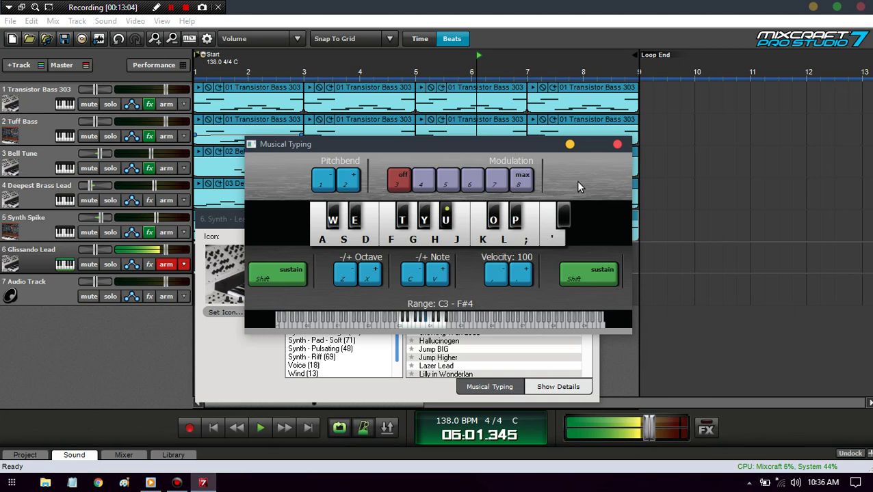
{"action": "key", "text": "a"}
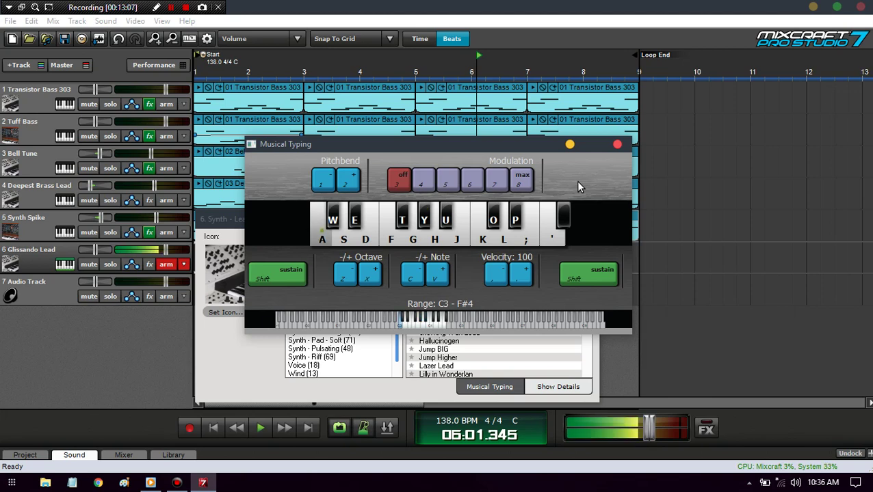
{"action": "key", "text": "e"}
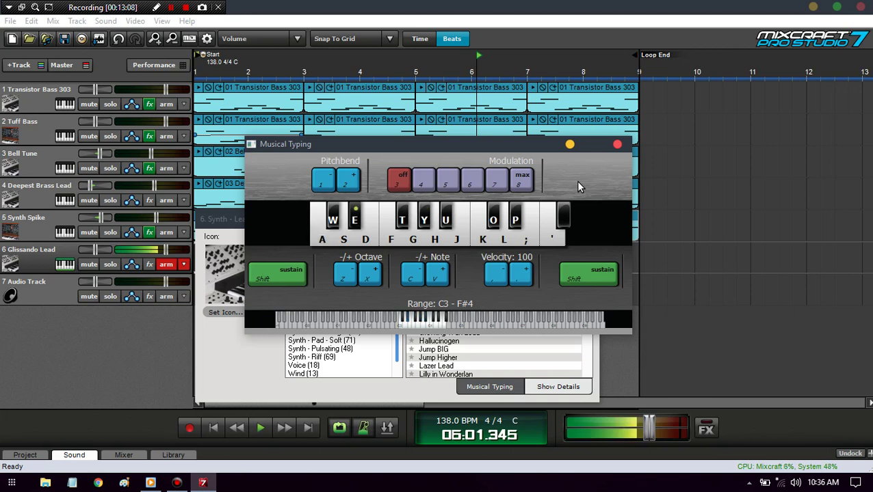
{"action": "key", "text": "g"}
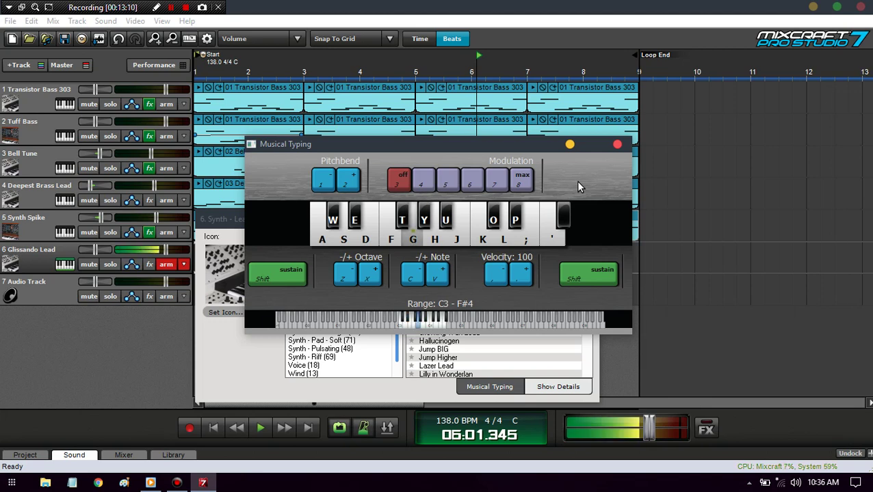
{"action": "key", "text": "u"}
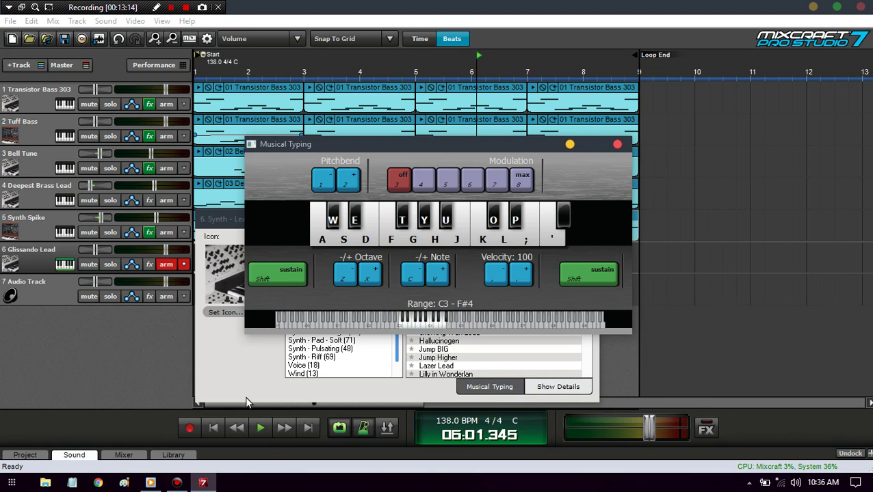
Record a four-bar Glissando Lead melody on track 6 from bar 1, holding Eb3, G3 and Bb3 with brief Bb3 and Ab3 passing notes.
{"action": "key", "text": "r"}
{"action": "left_click", "coordinate": [260, 204]}
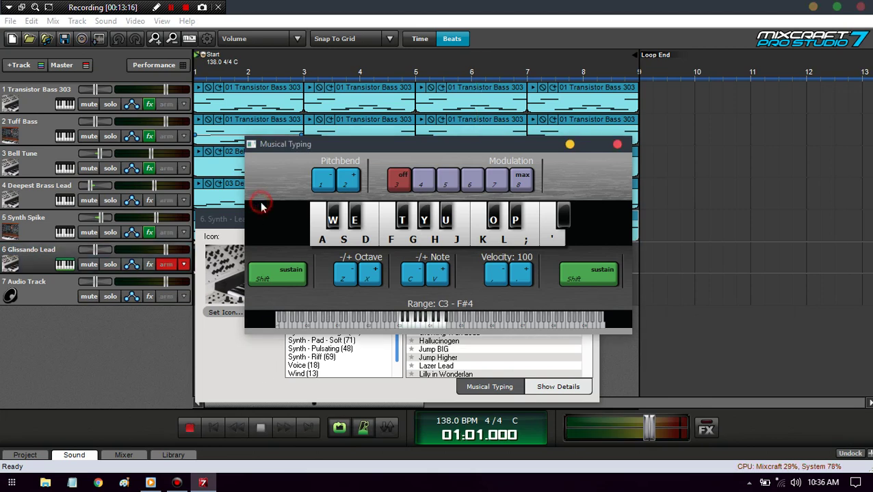
{"action": "key", "text": "a"}
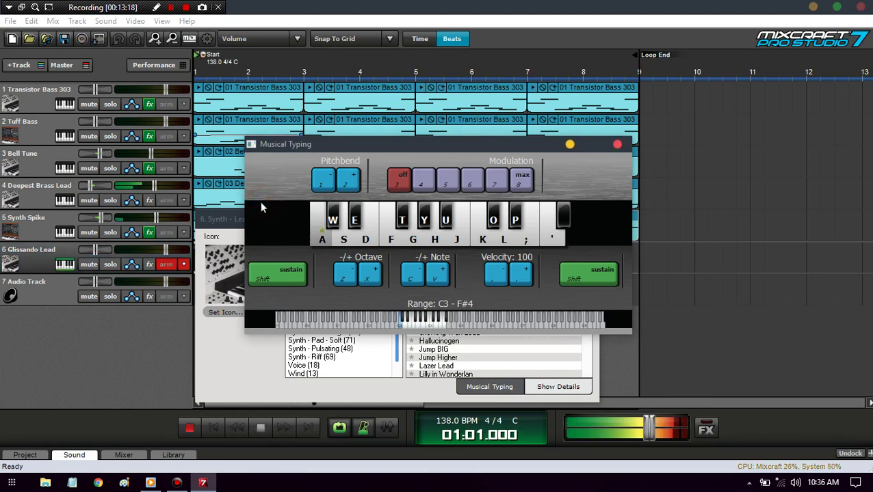
{"action": "key", "text": "e"}
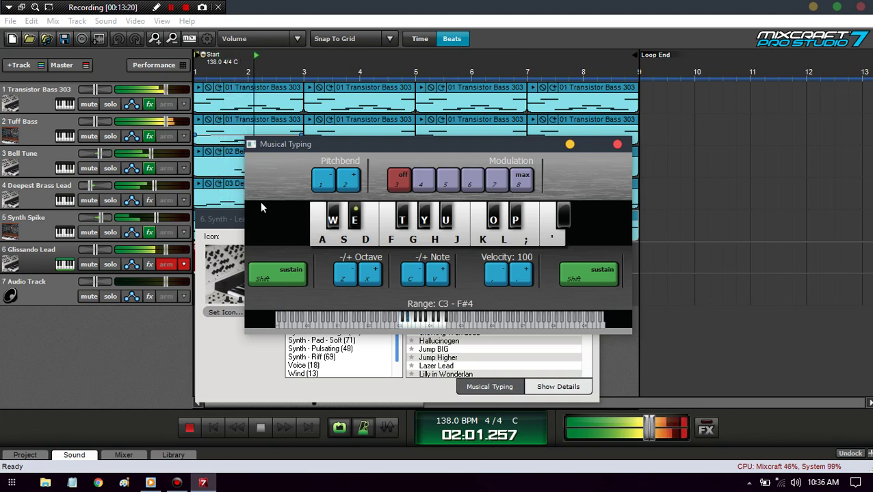
{"action": "key", "text": "t"}
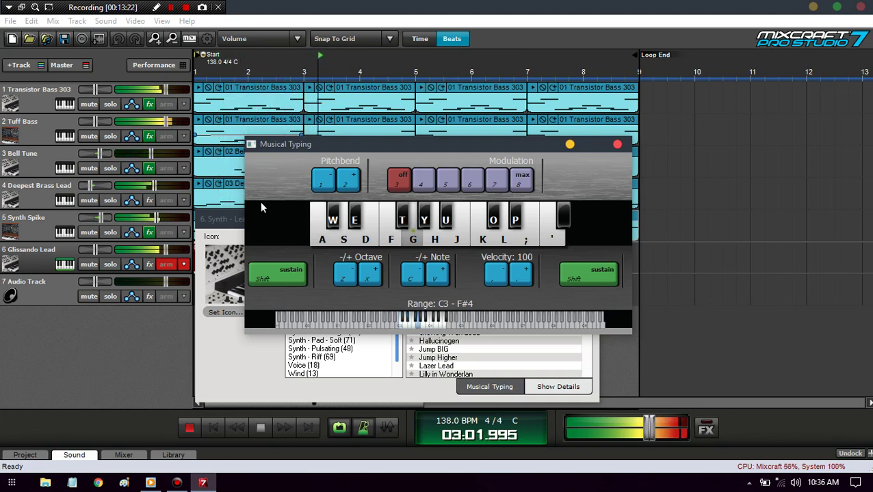
{"action": "key", "text": "u"}
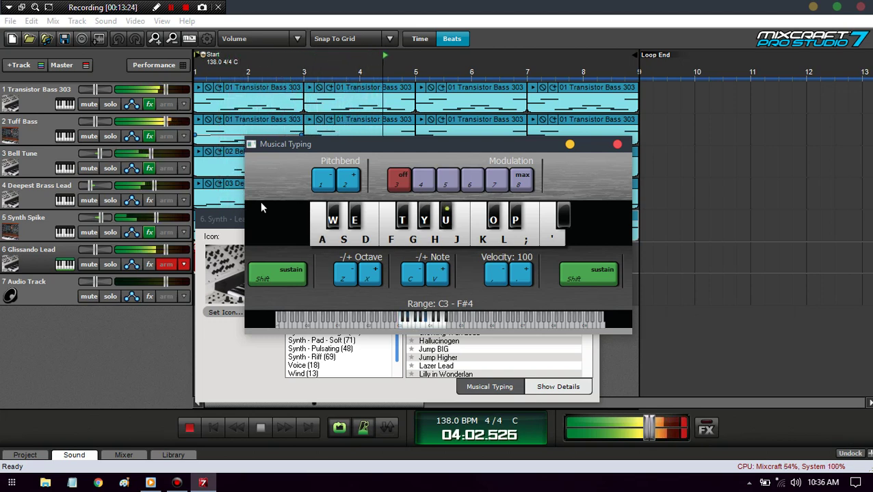
{"action": "key", "text": "space"}
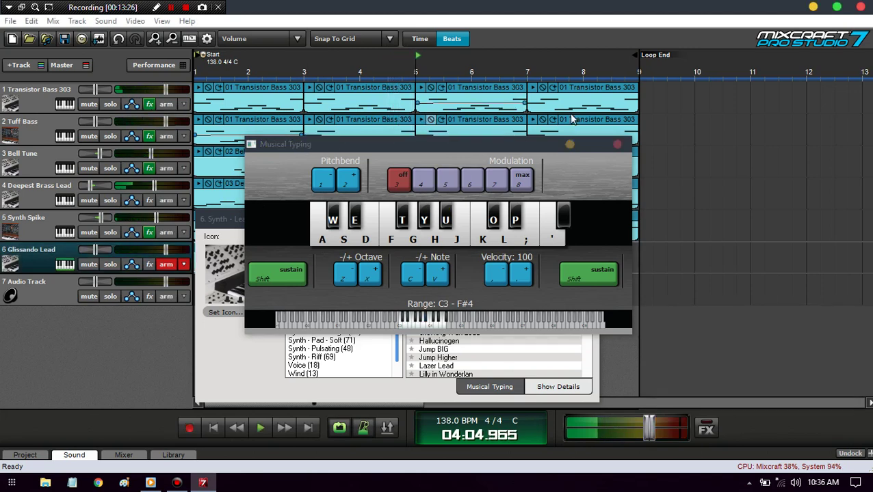
Dismiss the Musical Typing and instrument windows and open the recorded Glissando Lead clip in the piano roll.
{"action": "left_click", "coordinate": [569, 144]}
{"action": "left_click", "coordinate": [592, 221]}
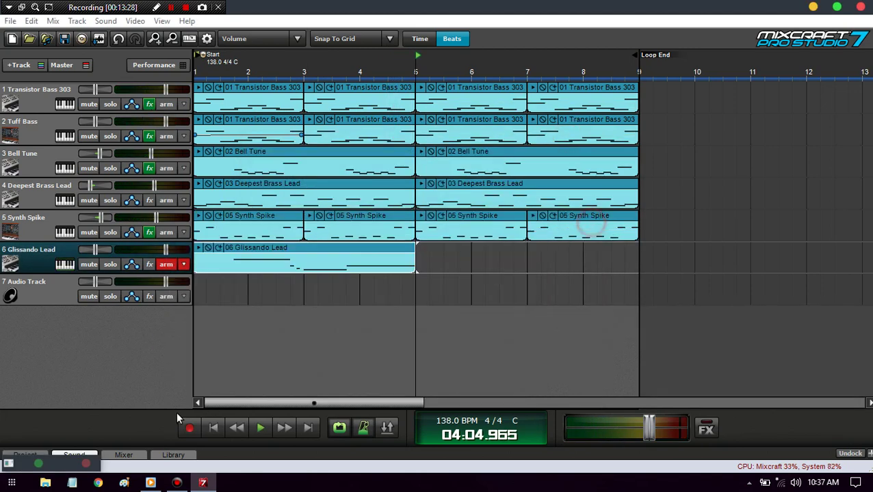
{"action": "left_click", "coordinate": [88, 464]}
{"action": "left_click", "coordinate": [85, 456]}
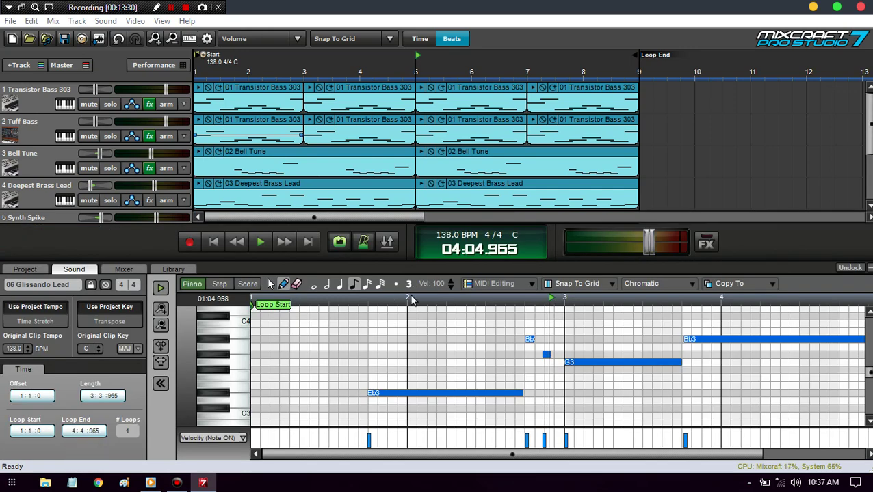
Quantize start times and ends of all notes in the Glissando Lead clip to 1/8 notes at 100% strength.
{"action": "left_click", "coordinate": [489, 283]}
{"action": "left_click", "coordinate": [492, 301]}
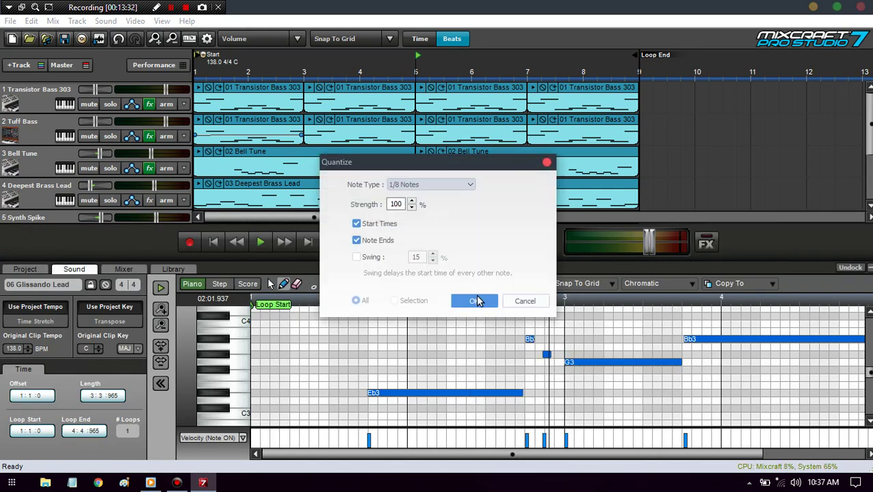
{"action": "left_click", "coordinate": [491, 301]}
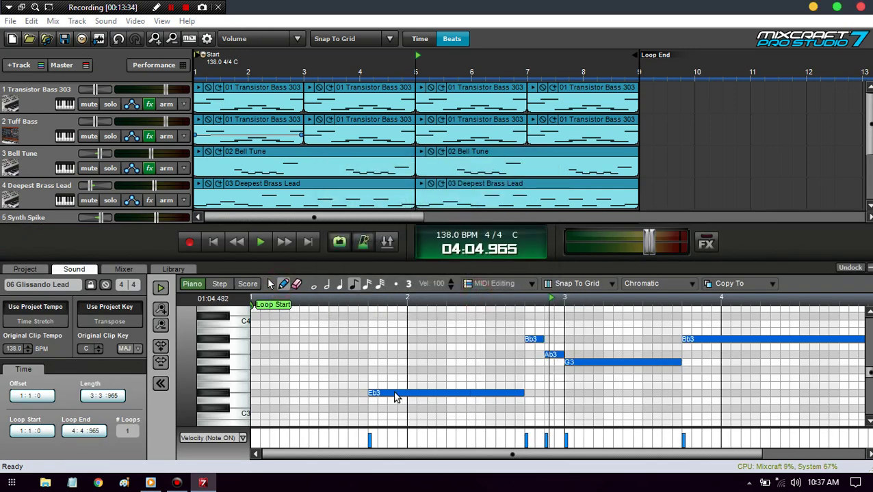
Add a C3 note at the start of the Glissando Lead clip and shorten it to a dotted half, ending at the Eb3 note.
{"action": "left_click", "coordinate": [390, 396]}
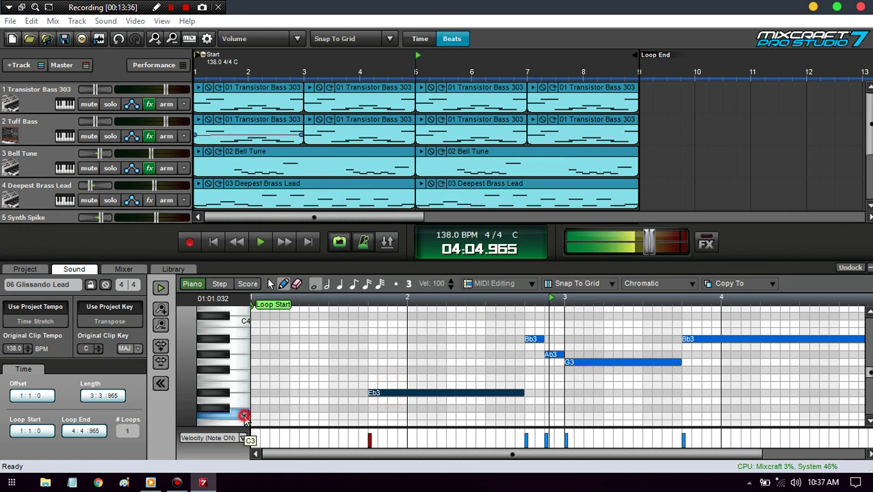
{"action": "left_click", "coordinate": [255, 415]}
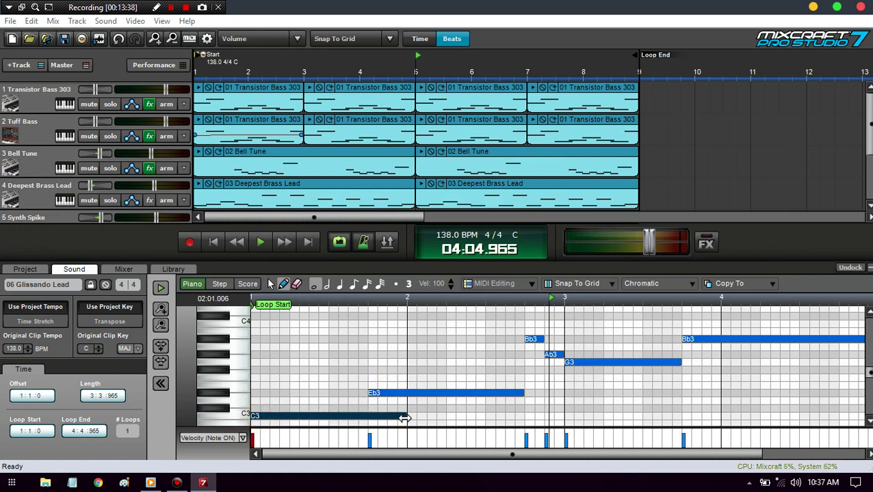
{"action": "left_click_drag", "start_coordinate": [405, 418], "coordinate": [382, 418]}
Play the Glissando Lead clip from the start, shorten its brief Bb3 and Ab3 passing notes to sixteenths, and close the clip editor.
{"action": "left_click", "coordinate": [213, 242]}
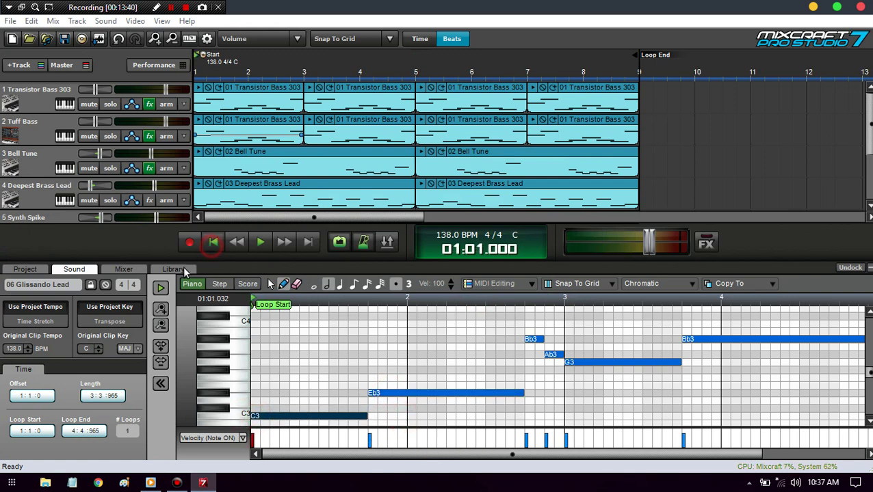
{"action": "left_click", "coordinate": [160, 288]}
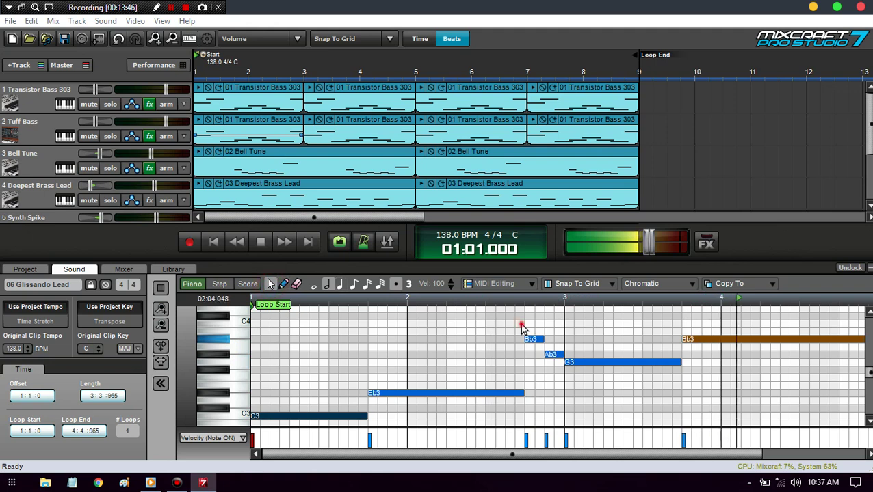
{"action": "left_click_drag", "start_coordinate": [524, 320], "coordinate": [553, 356]}
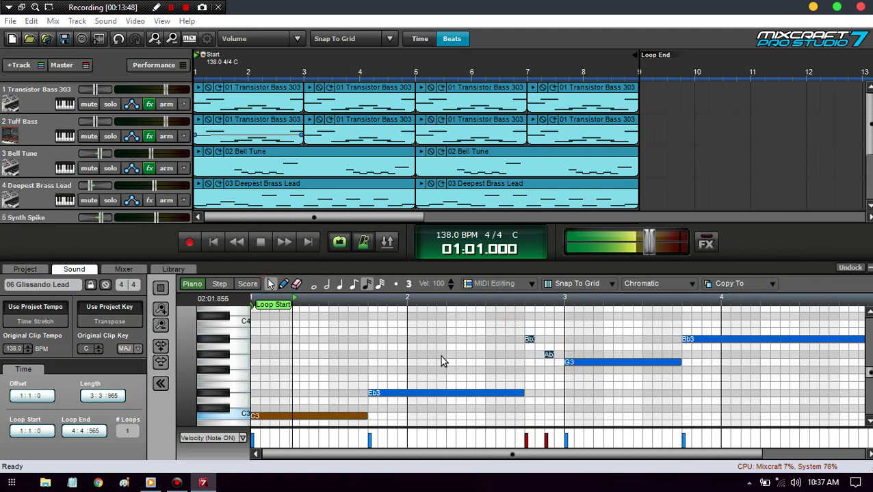
{"action": "left_click", "coordinate": [161, 363]}
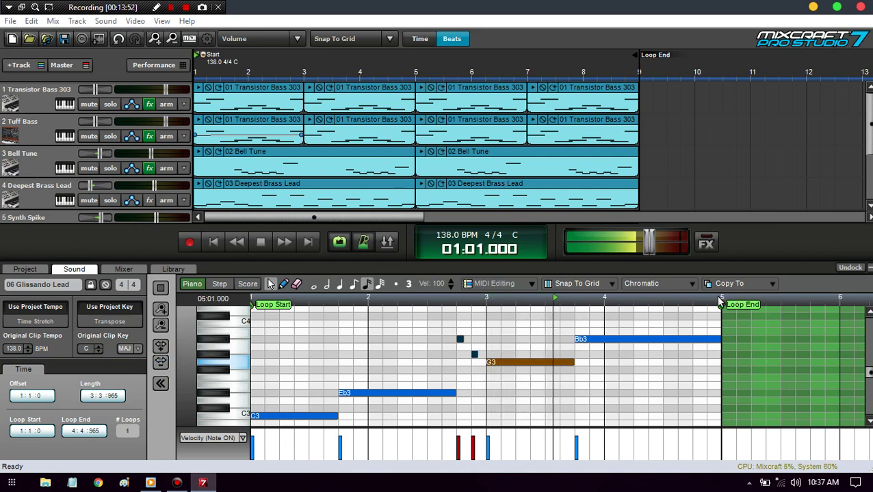
{"action": "left_click", "coordinate": [868, 267]}
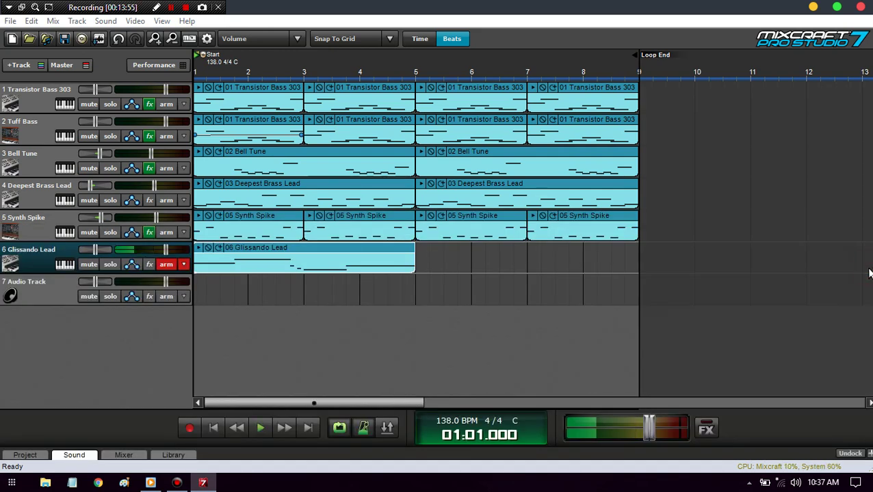
Duplicate the Glissando Lead clip to bar 5 of track 6, and preview the first Glissando Lead and Tuff Bass clips.
{"action": "left_click_drag", "start_coordinate": [303, 247], "coordinate": [523, 248]}
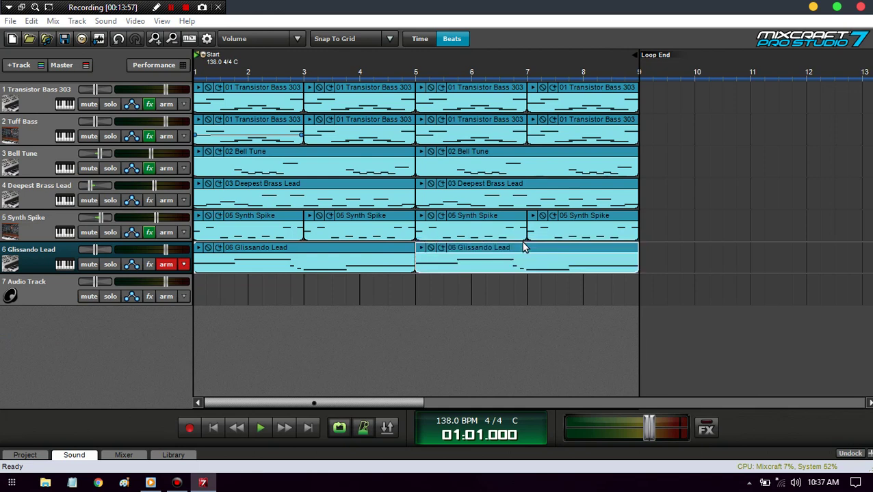
{"action": "left_click", "coordinate": [198, 253]}
{"action": "key", "text": "space"}
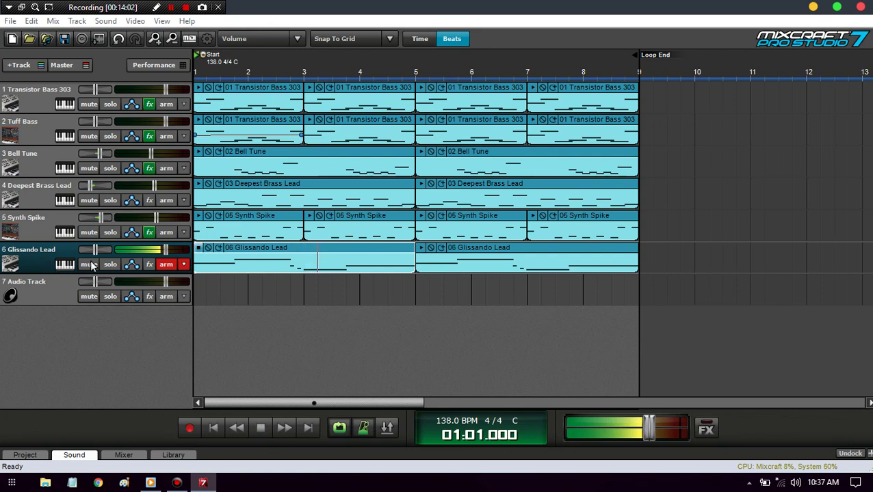
{"action": "left_click", "coordinate": [198, 123]}
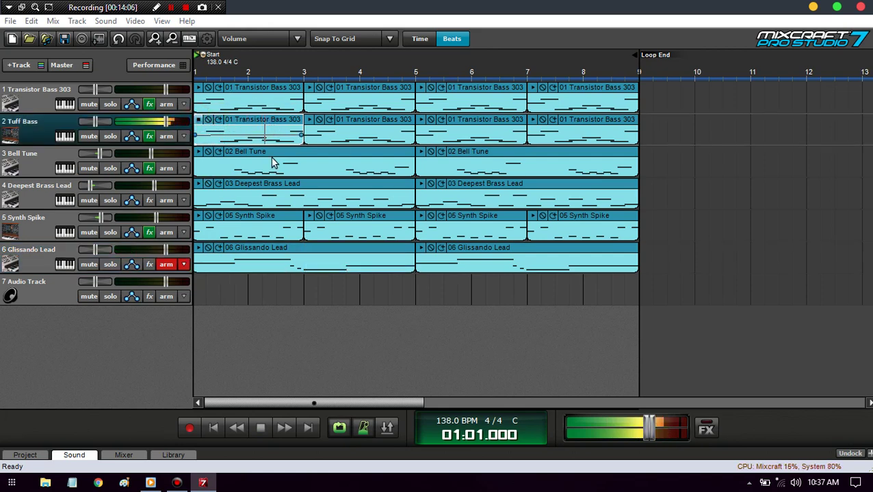
Replace the two Tuff Bass clips from bar 5 to bar 9 with a copy of the second Glissando Lead clip.
{"action": "left_click", "coordinate": [494, 124]}
{"action": "left_click_drag", "start_coordinate": [500, 128], "coordinate": [548, 129]}
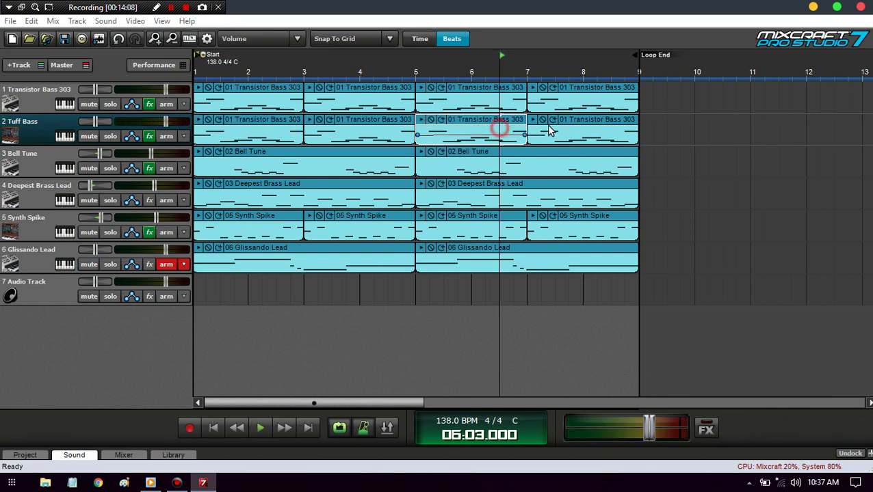
{"action": "left_click", "coordinate": [505, 122]}
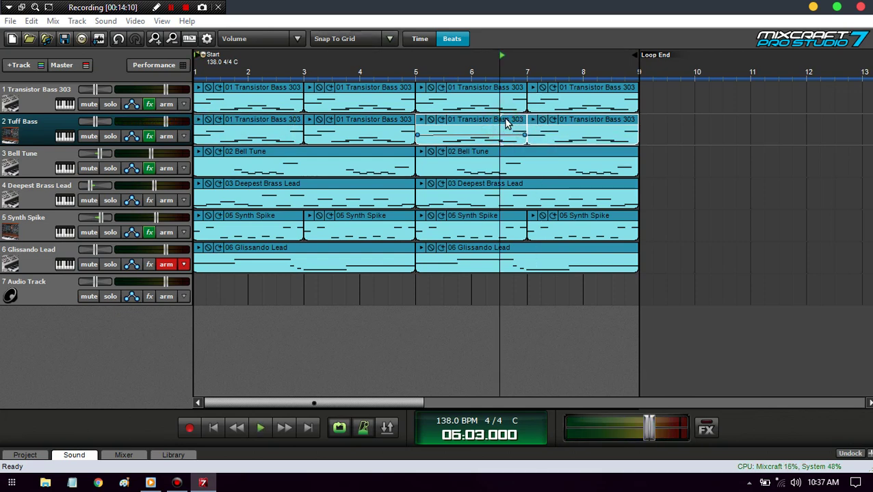
{"action": "key", "text": "Delete"}
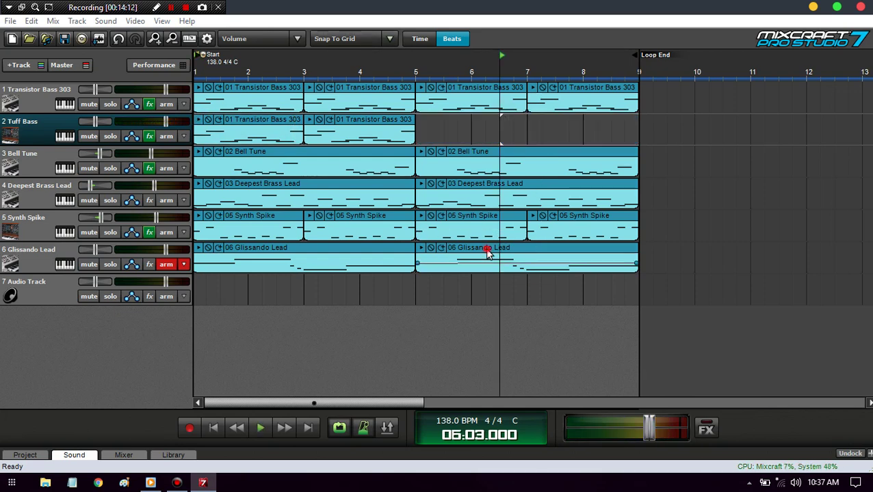
{"action": "left_click_drag", "start_coordinate": [486, 253], "coordinate": [419, 123]}
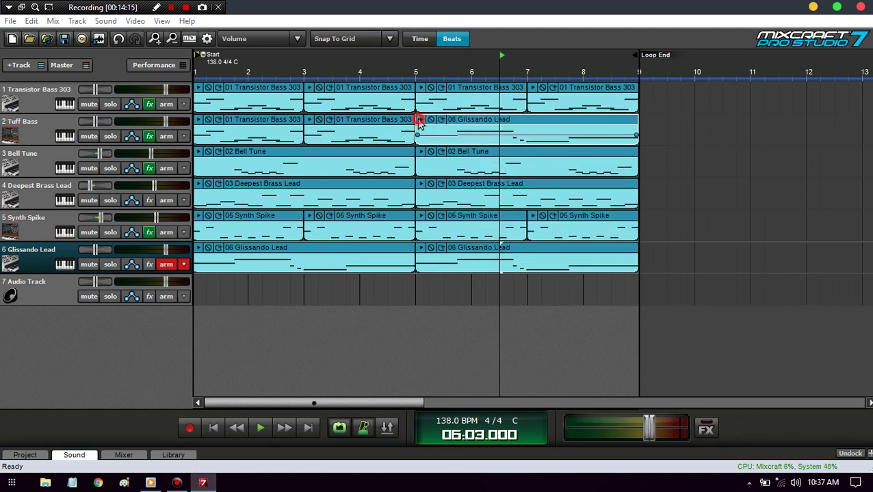
Preview the Glissando Lead clip at bar 5 of the Tuff Bass track and open it for note editing.
{"action": "left_click", "coordinate": [419, 123]}
{"action": "key", "text": "space"}
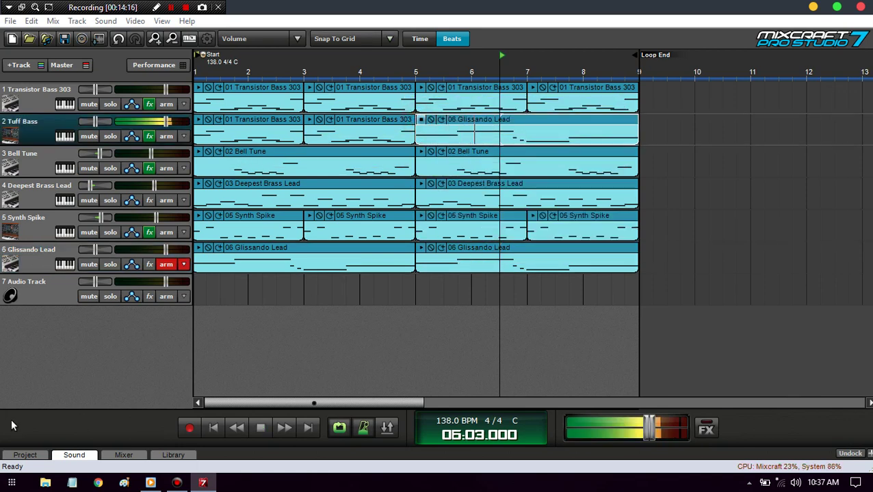
{"action": "left_click", "coordinate": [74, 455]}
{"action": "key", "text": "space"}
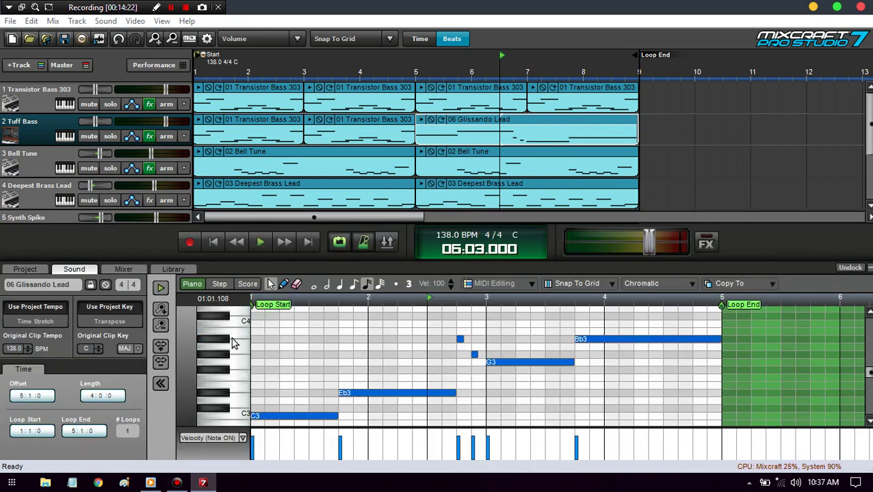
Audition the piano keys around Ab3 and lower the brief Bb3 passing note before bar 3 to Ab3.
{"action": "left_click", "coordinate": [226, 339]}
{"action": "left_click", "coordinate": [231, 347]}
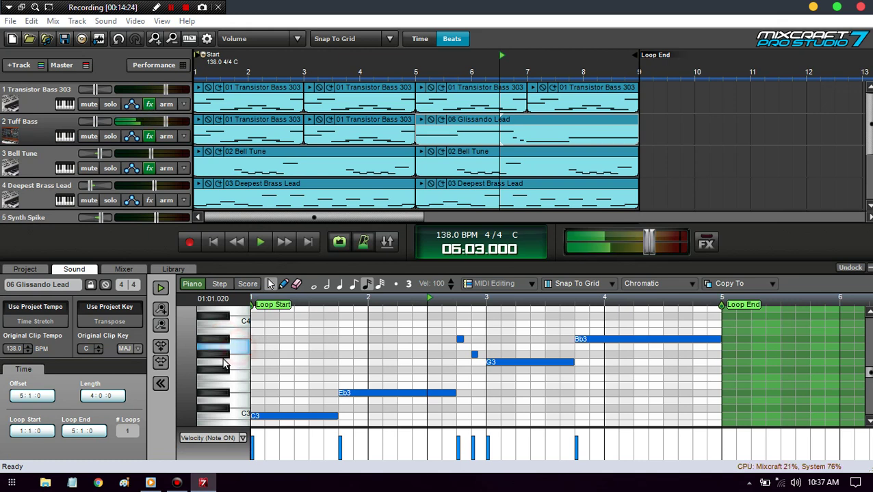
{"action": "left_click", "coordinate": [222, 357]}
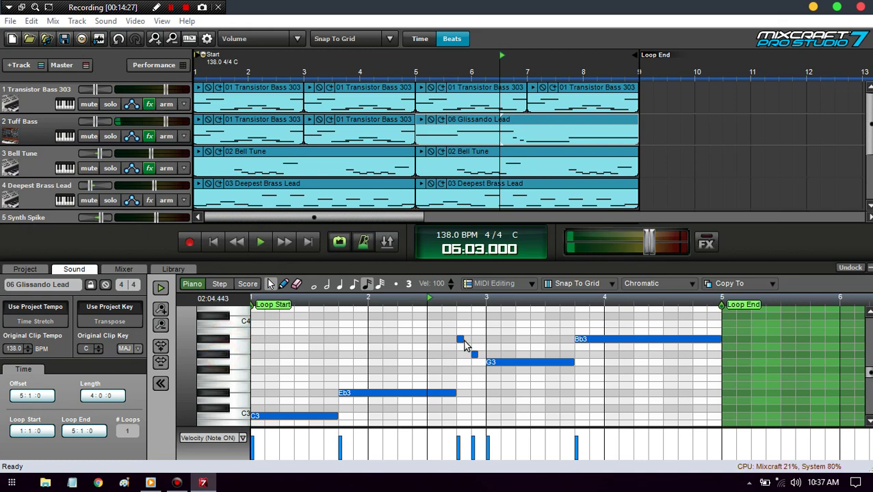
{"action": "left_click", "coordinate": [460, 339]}
{"action": "left_click_drag", "start_coordinate": [460, 340], "coordinate": [459, 356]}
Audition the neighbouring keys and lower the first of the two brief passing notes before bar 3 to G3.
{"action": "left_click", "coordinate": [224, 357]}
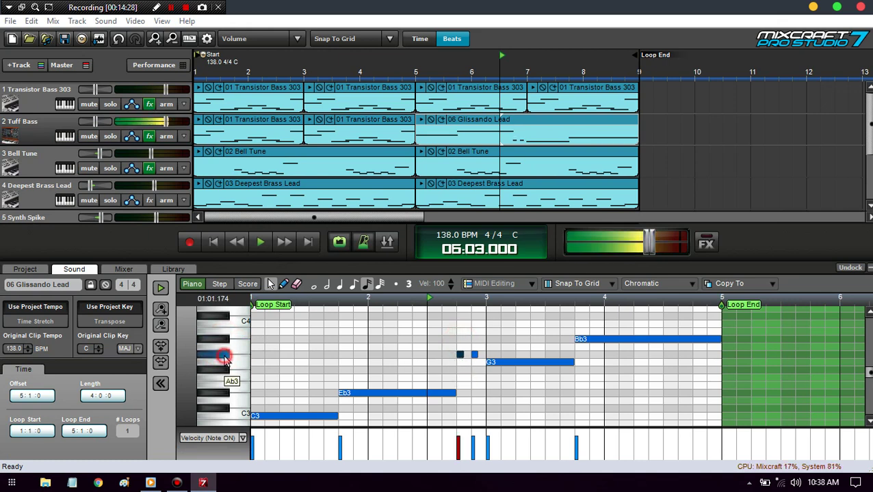
{"action": "left_click", "coordinate": [224, 373]}
{"action": "left_click", "coordinate": [227, 360]}
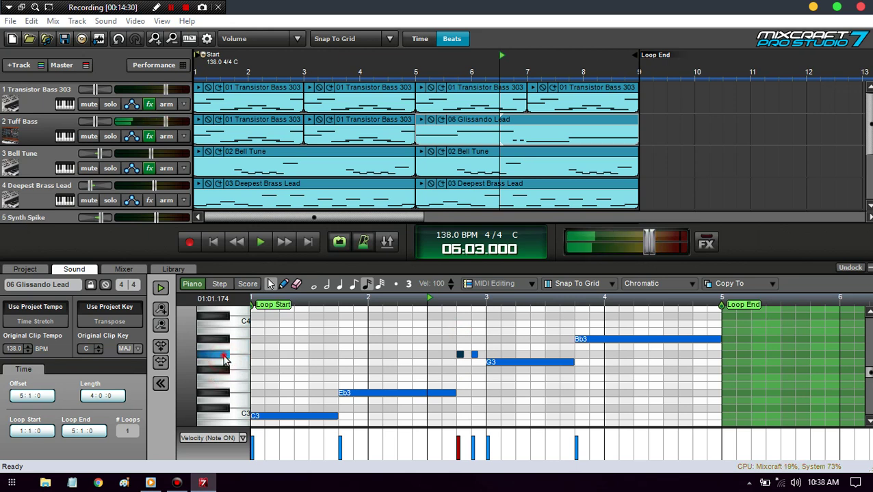
{"action": "left_click", "coordinate": [224, 355]}
{"action": "left_click", "coordinate": [240, 363]}
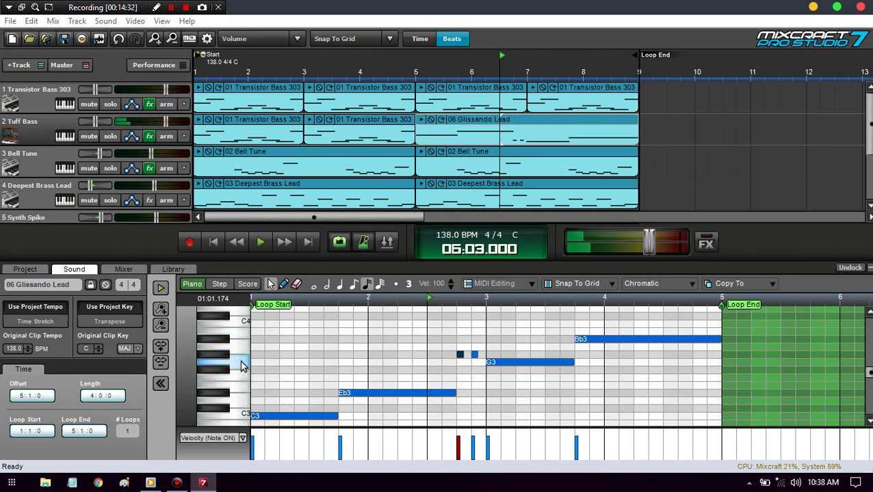
{"action": "left_click", "coordinate": [242, 364]}
{"action": "left_click_drag", "start_coordinate": [462, 356], "coordinate": [461, 363]}
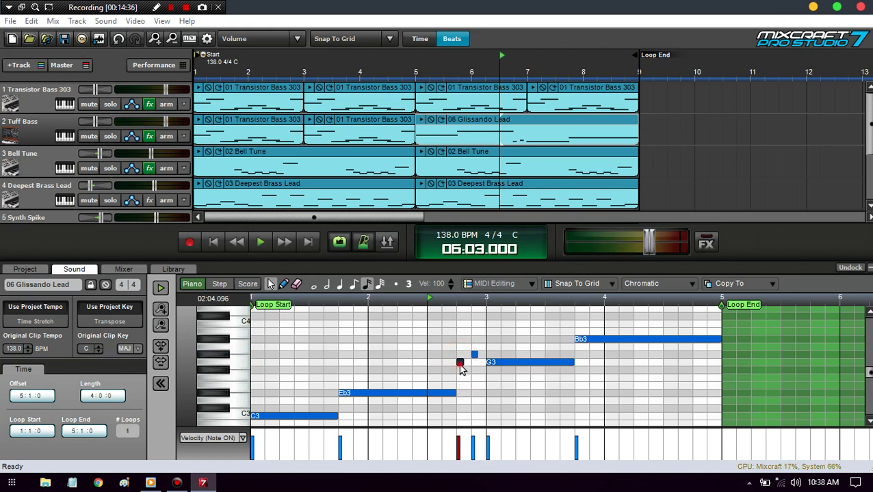
{"action": "left_click", "coordinate": [461, 364]}
{"action": "left_click", "coordinate": [218, 356]}
{"action": "left_click", "coordinate": [221, 356]}
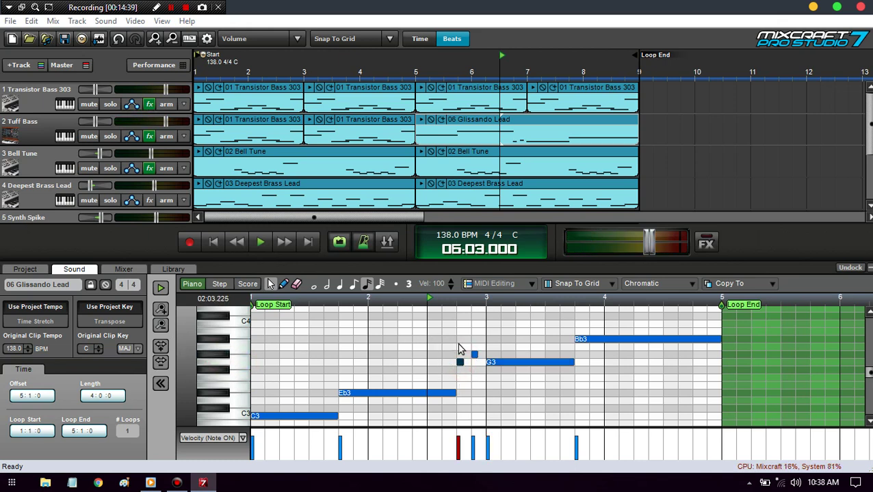
Play the edited clip from its start and transpose all its notes down one octave.
{"action": "left_click", "coordinate": [212, 244]}
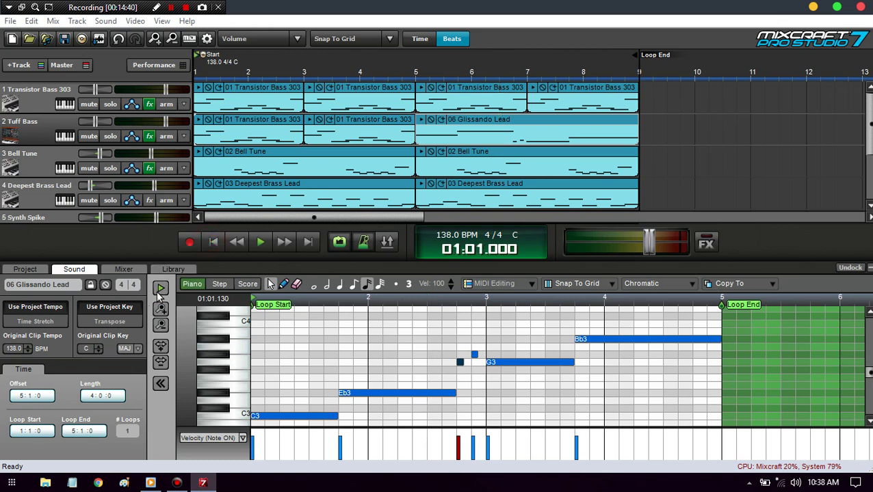
{"action": "left_click", "coordinate": [160, 288]}
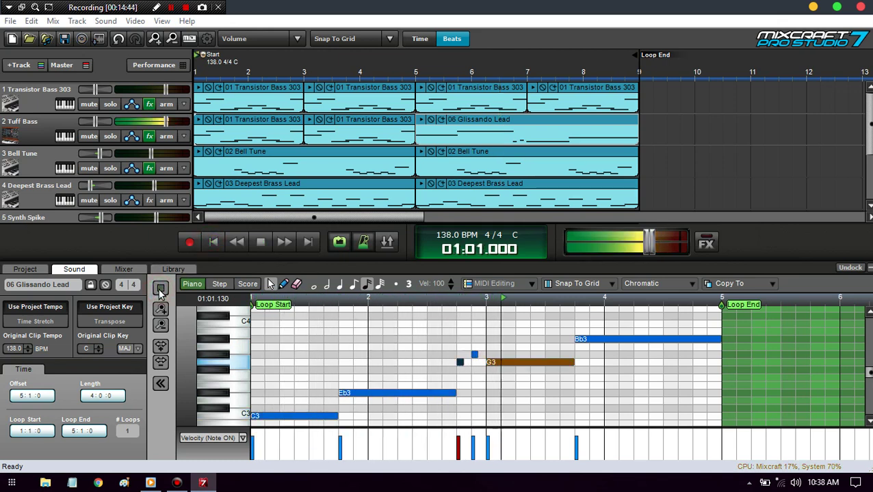
{"action": "left_click_drag", "start_coordinate": [294, 329], "coordinate": [386, 355]}
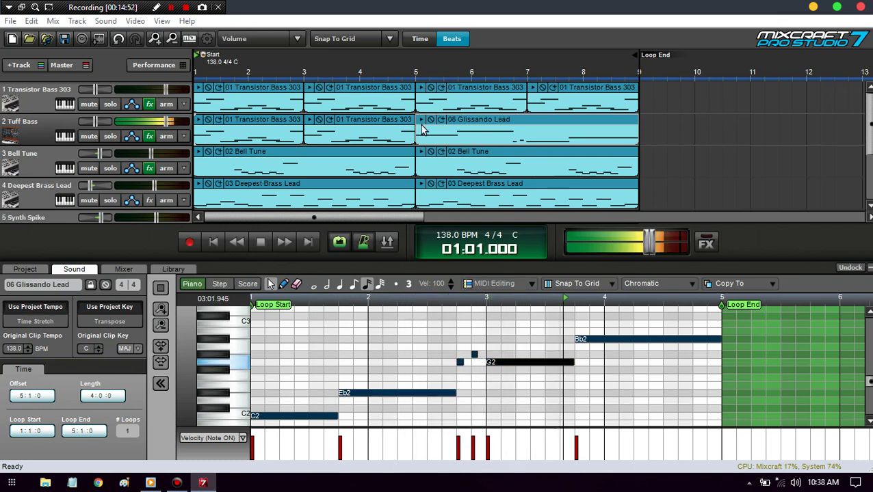
Play the full arrangement from bar 5 through the loop point to check the lowered bass clip.
{"action": "left_click", "coordinate": [414, 71]}
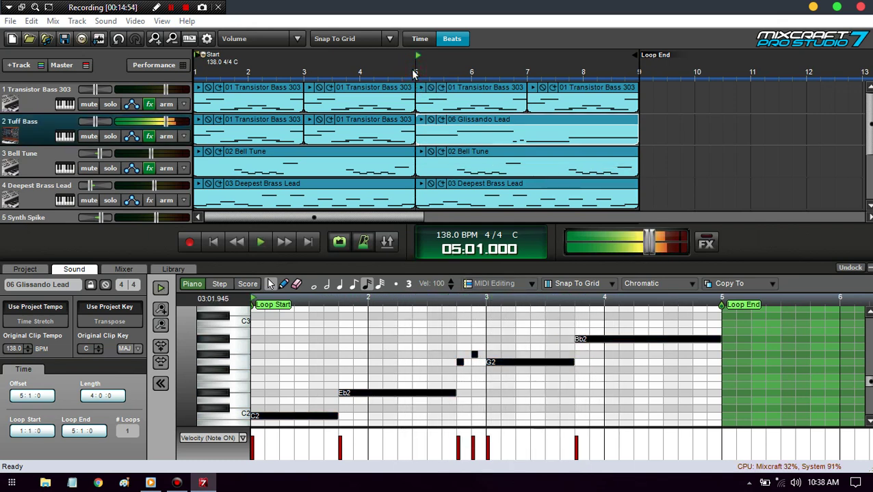
{"action": "key", "text": "space"}
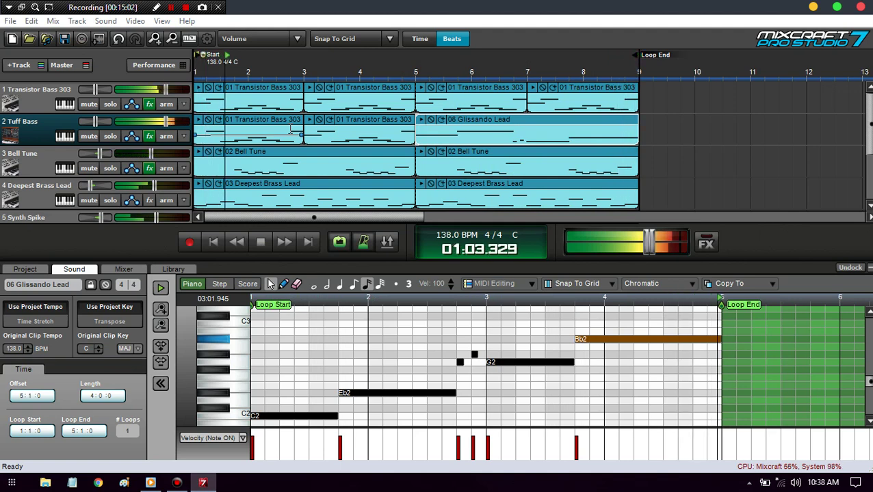
{"action": "key", "text": "space"}
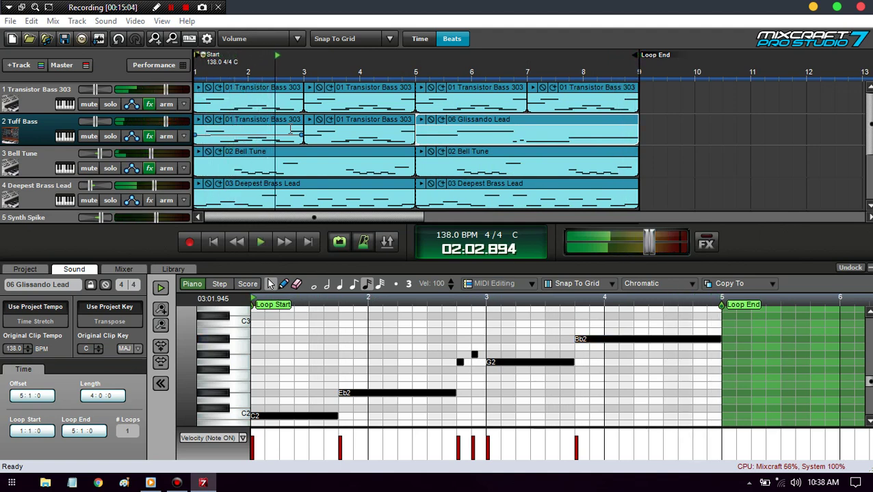
Replace the clips in bars 1 to 4 of the Tuff Bass track with a copy of its bar 5 Glissando Lead clip, and close the clip editor.
{"action": "left_click_drag", "start_coordinate": [303, 127], "coordinate": [293, 123]}
{"action": "key", "text": "Delete"}
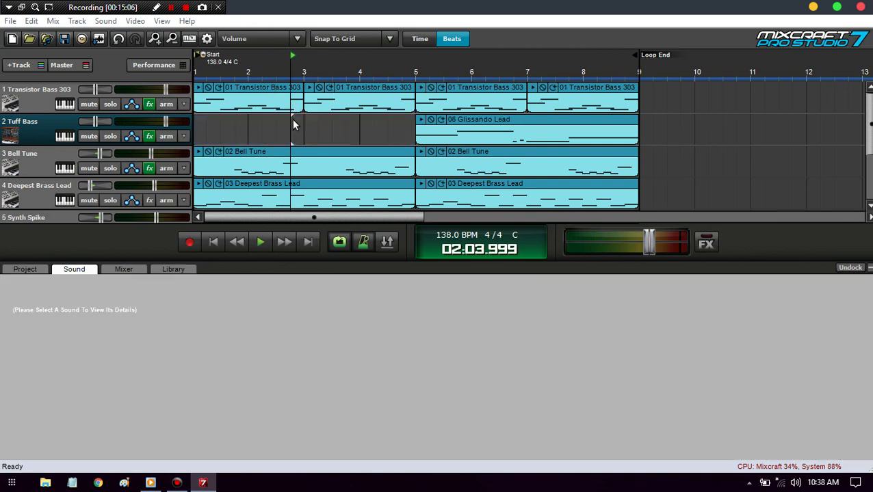
{"action": "left_click_drag", "start_coordinate": [477, 123], "coordinate": [155, 88]}
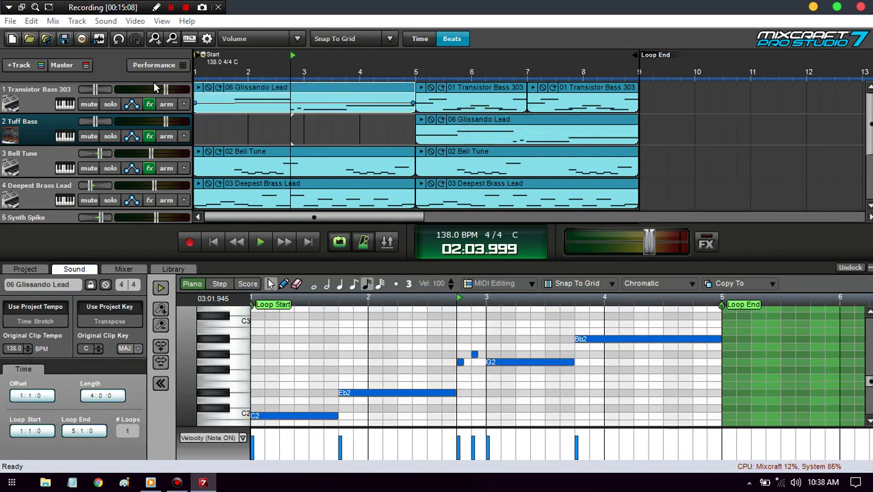
{"action": "key", "text": "ctrl+z"}
{"action": "key", "text": "Home"}
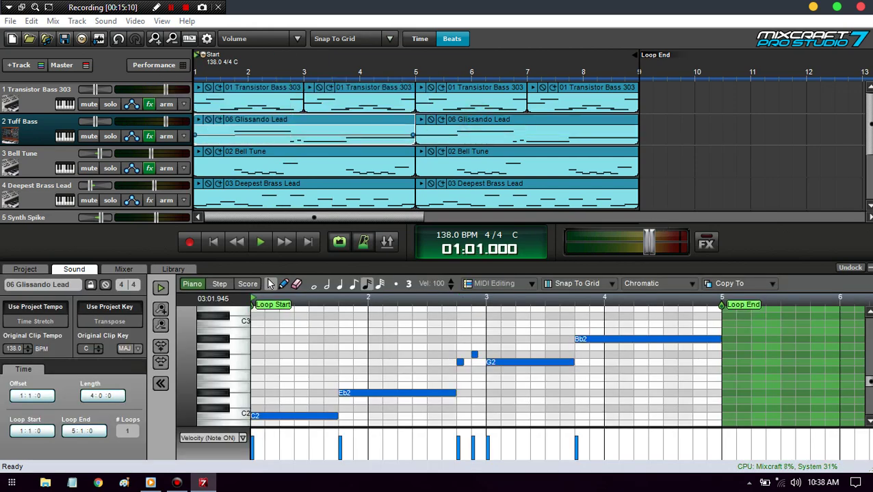
{"action": "left_click", "coordinate": [869, 269]}
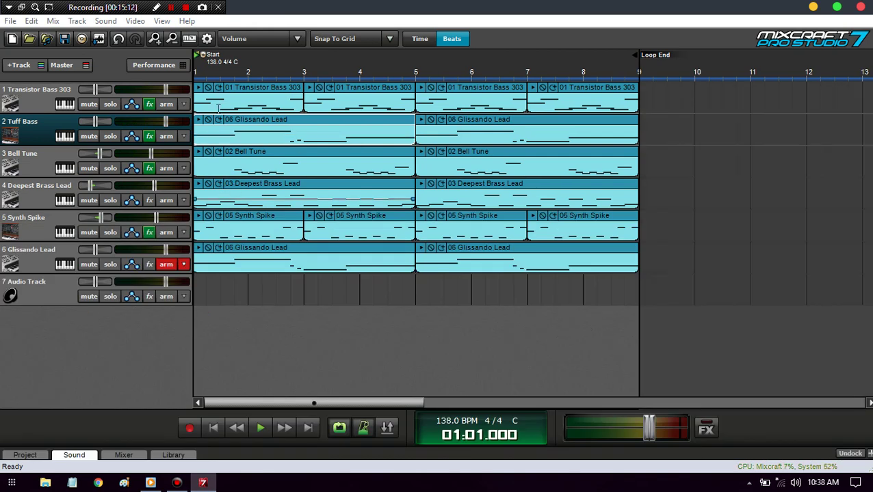
Play the loop from the start, disarm the Glissando Lead track and pan it slightly left.
{"action": "key", "text": "space"}
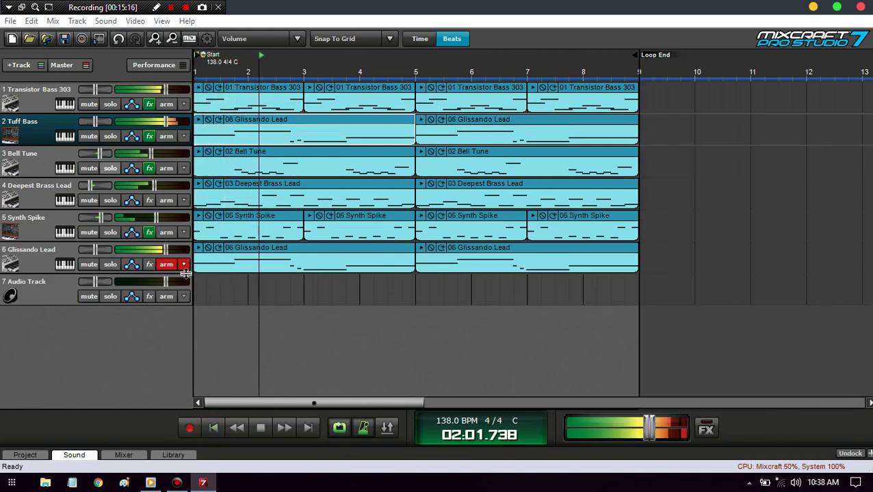
{"action": "left_click", "coordinate": [89, 247]}
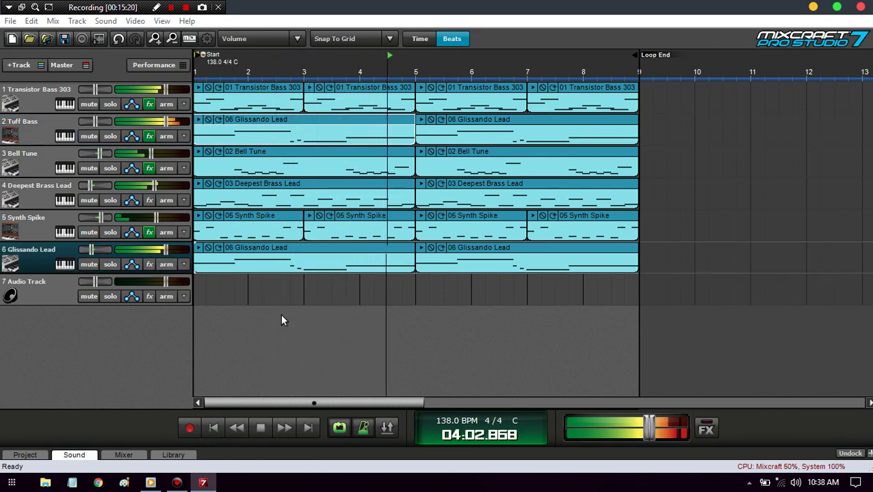
{"action": "key", "text": "space"}
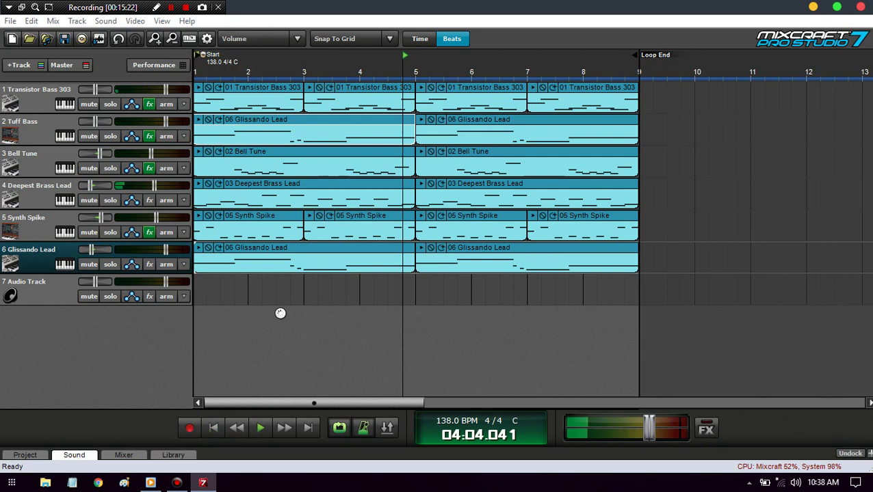
Add two virtual instrument tracks and place them above the audio track.
{"action": "double_click", "coordinate": [67, 319]}
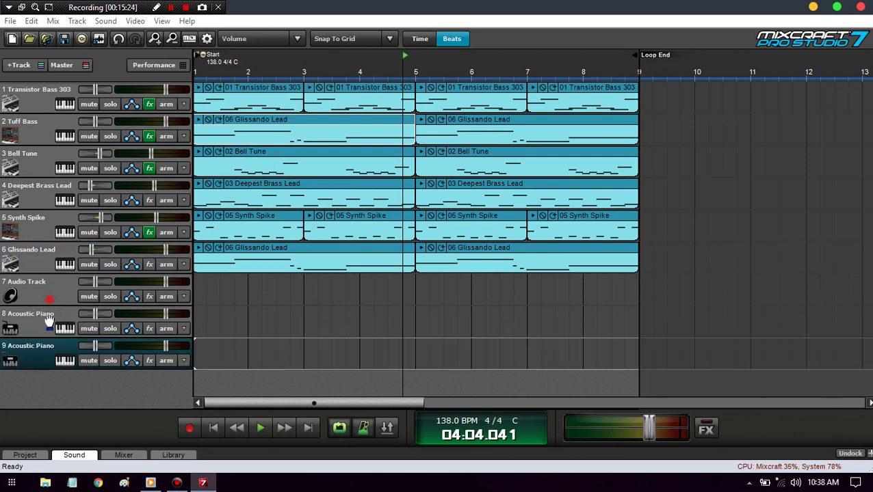
{"action": "left_click_drag", "start_coordinate": [49, 320], "coordinate": [69, 311]}
{"action": "left_click_drag", "start_coordinate": [61, 351], "coordinate": [65, 316]}
Search the instrument presets of track 7 for "omni" and assign the Omni Sampler.
{"action": "left_click", "coordinate": [65, 296]}
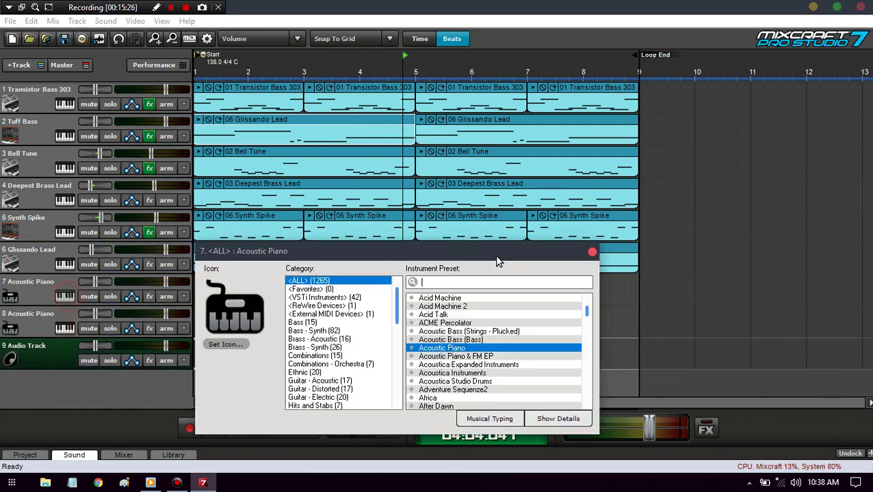
{"action": "type", "text": "omni"}
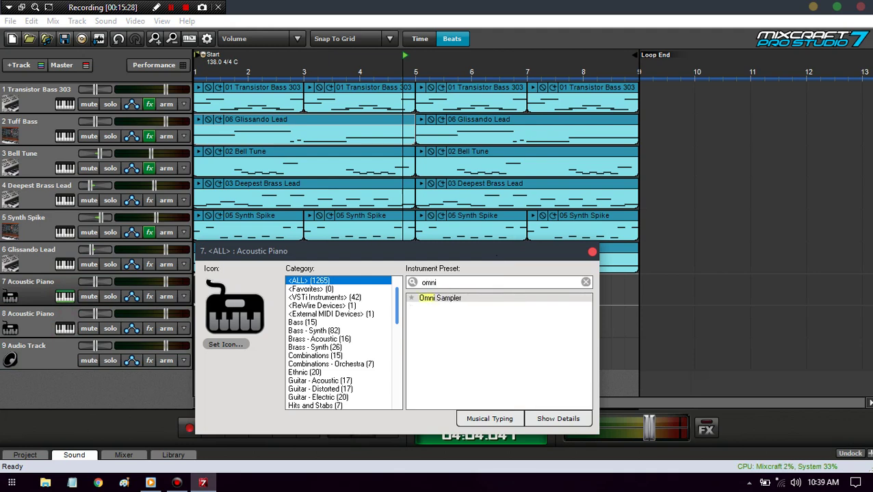
{"action": "left_click", "coordinate": [427, 301]}
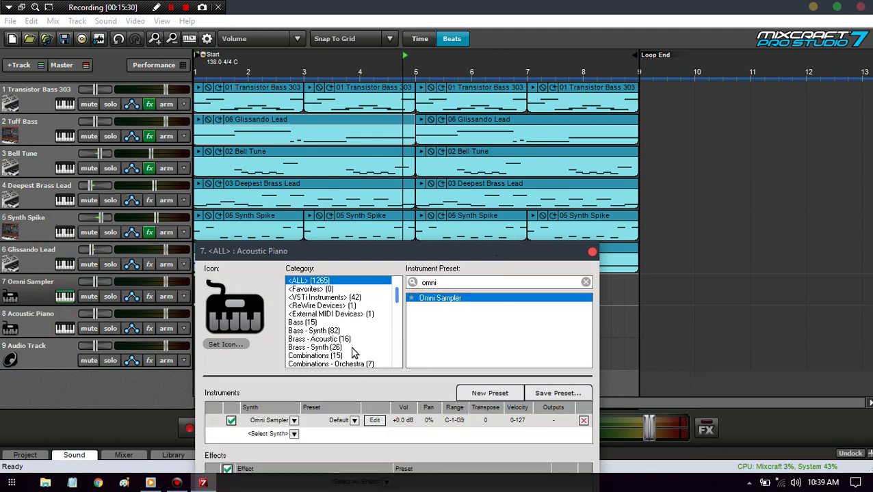
Open the Omni Sampler for editing, preview several snares and load ET - KASES SNARE onto an empty pad.
{"action": "left_click", "coordinate": [375, 420]}
{"action": "left_click", "coordinate": [308, 191]}
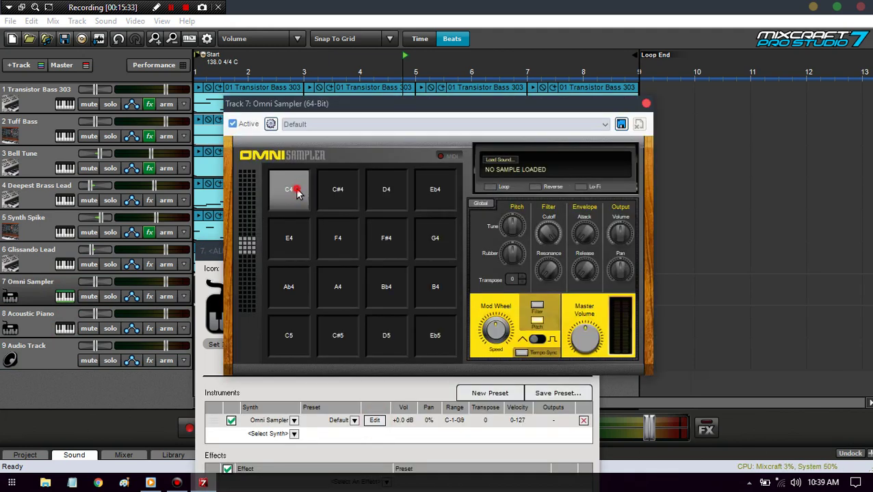
{"action": "double_click", "coordinate": [297, 192]}
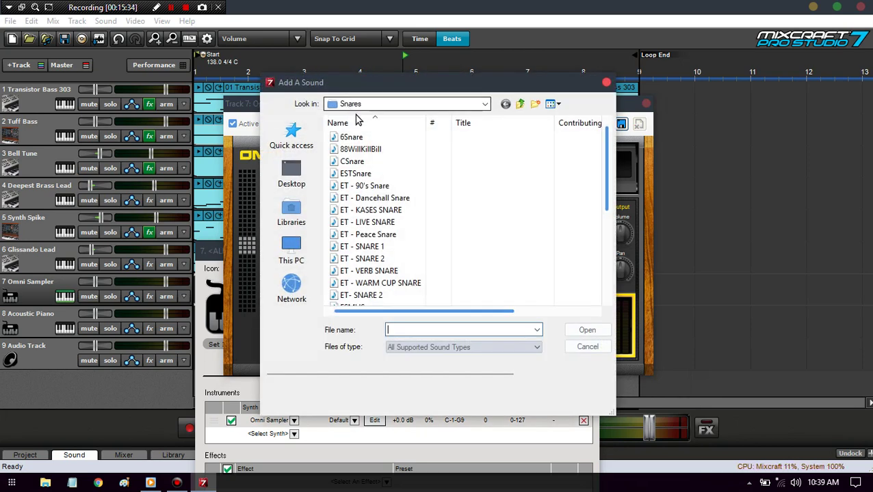
{"action": "left_click", "coordinate": [366, 222]}
{"action": "left_click", "coordinate": [373, 210]}
{"action": "left_click", "coordinate": [379, 199]}
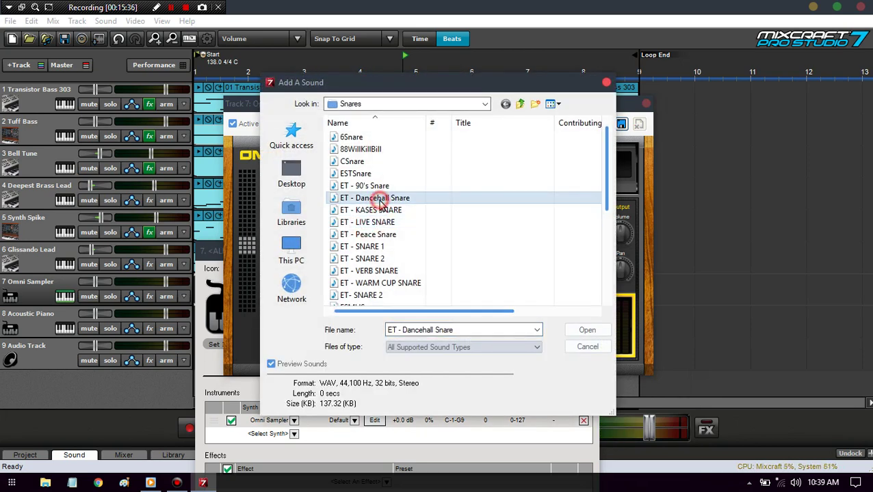
{"action": "left_click", "coordinate": [378, 210]}
{"action": "left_click", "coordinate": [586, 330]}
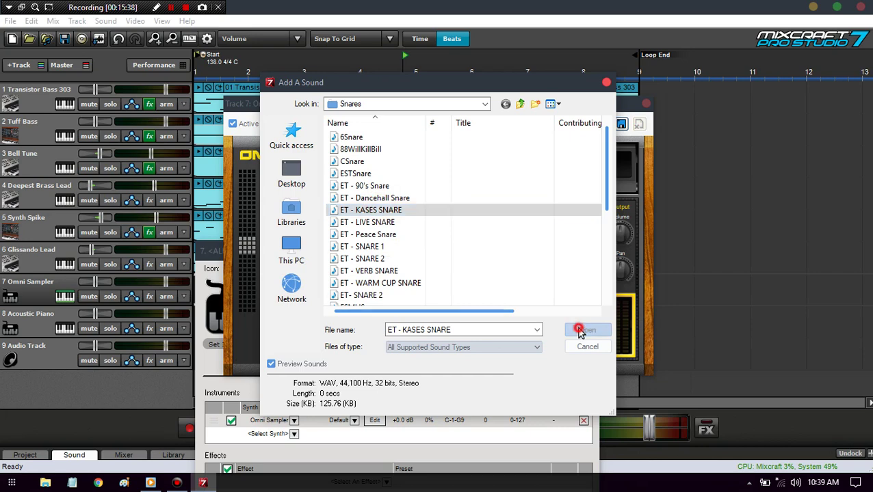
Load the YCSnare sample from the Snares folder onto the Eb4 pad.
{"action": "double_click", "coordinate": [425, 197]}
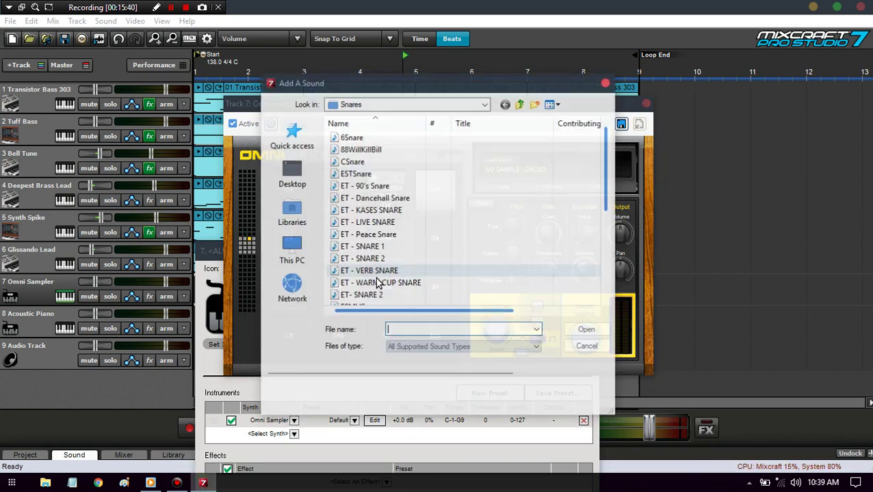
{"action": "left_click", "coordinate": [387, 286]}
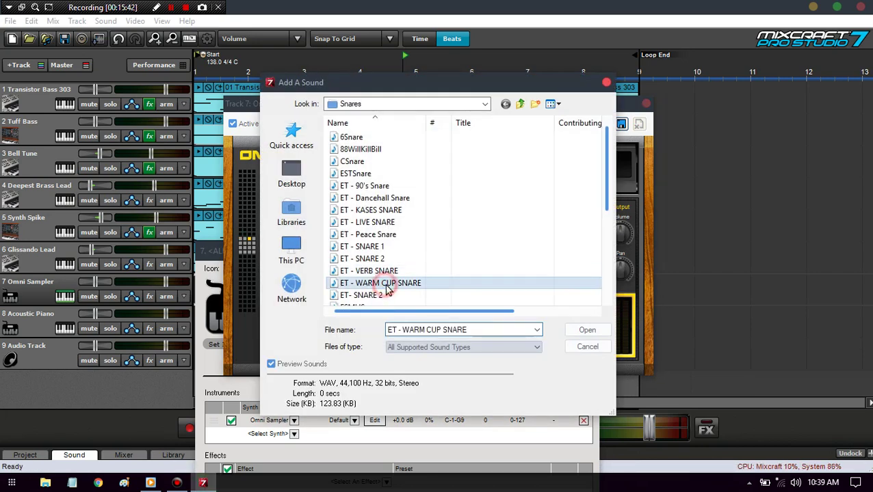
{"action": "left_click", "coordinate": [606, 286]}
{"action": "left_click", "coordinate": [415, 273]}
{"action": "left_click", "coordinate": [585, 330]}
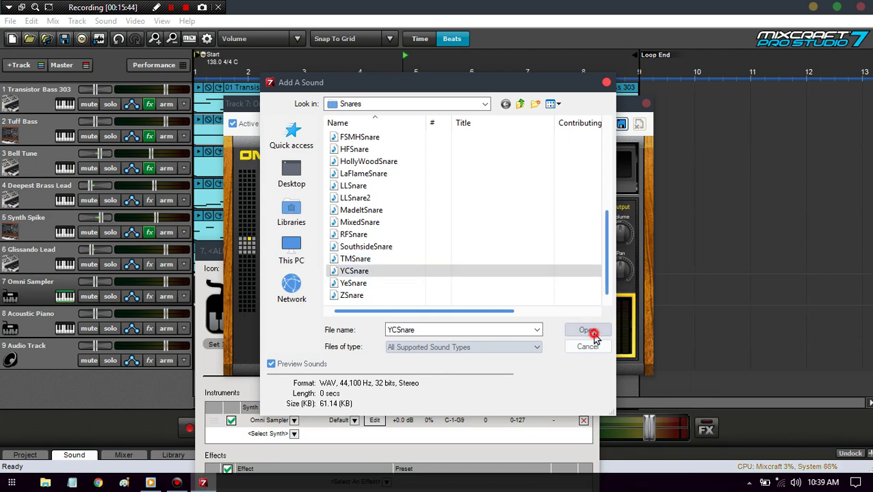
Open the LiT KiT's Kicks folder for the C4 pad, preview several kicks and load ET - KICK 2.
{"action": "double_click", "coordinate": [288, 197]}
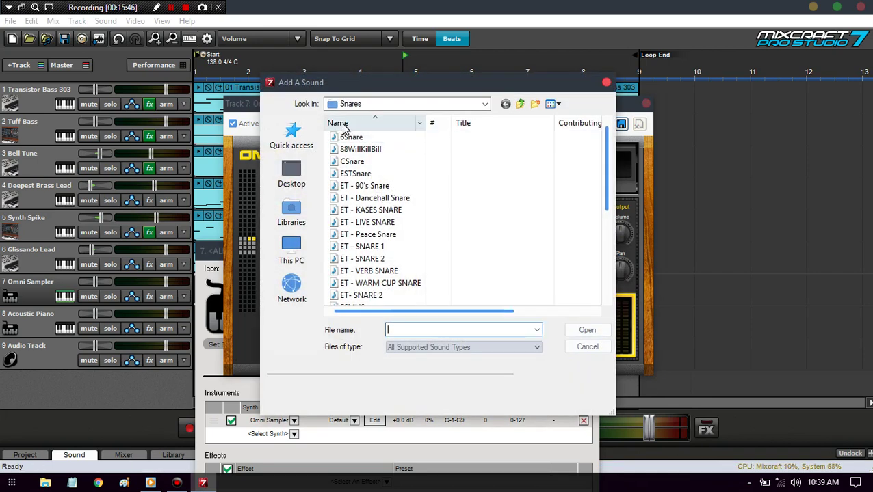
{"action": "left_click", "coordinate": [484, 104]}
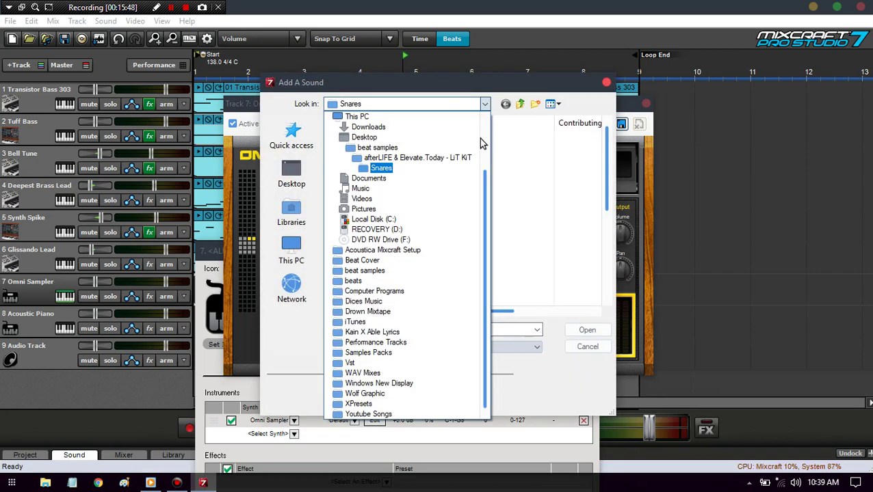
{"action": "left_click", "coordinate": [388, 154]}
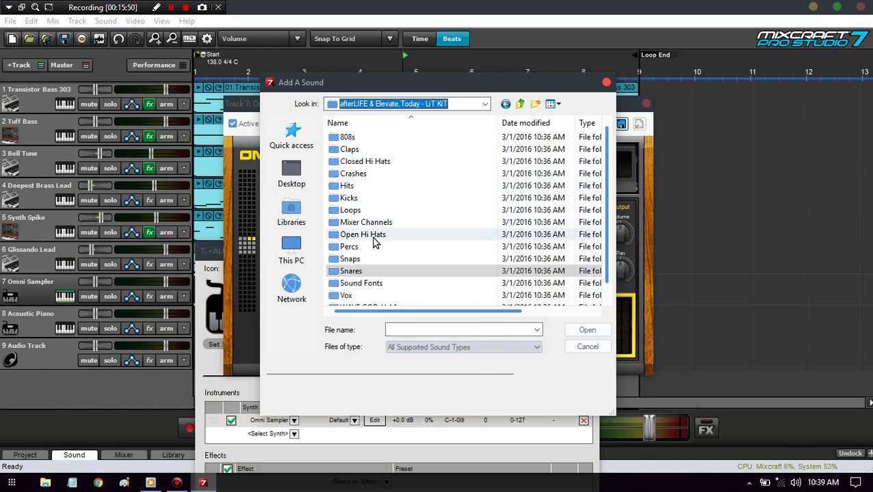
{"action": "double_click", "coordinate": [353, 200]}
{"action": "left_click", "coordinate": [345, 221]}
{"action": "left_click", "coordinate": [348, 209]}
{"action": "left_click", "coordinate": [353, 198]}
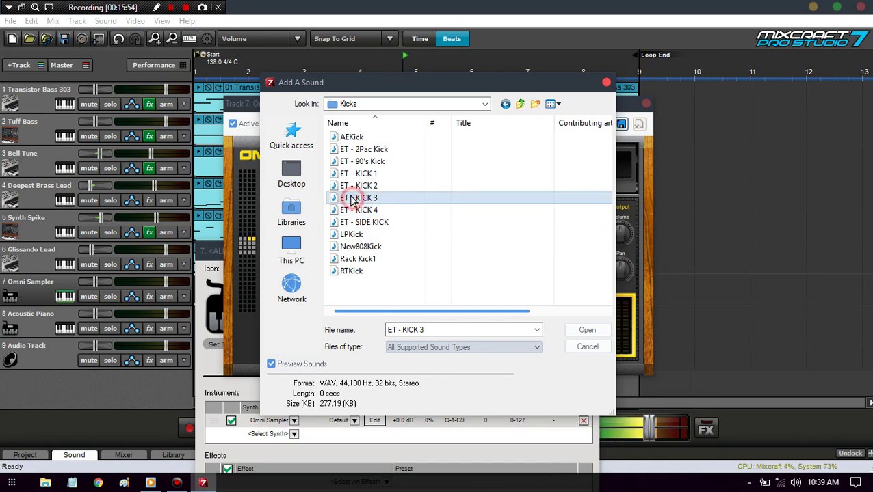
{"action": "left_click", "coordinate": [352, 187]}
{"action": "left_click", "coordinate": [352, 175]}
{"action": "left_click", "coordinate": [352, 188]}
{"action": "left_click", "coordinate": [587, 331]}
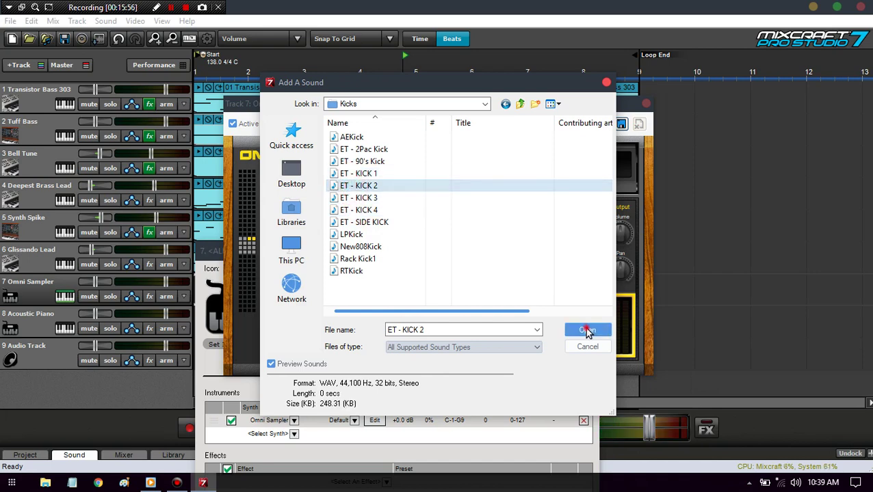
Audition the ET - KICK 2 pad on C4 while adjusting its Rubber and Tune pitch settings.
{"action": "left_click", "coordinate": [277, 179]}
{"action": "left_click", "coordinate": [276, 179]}
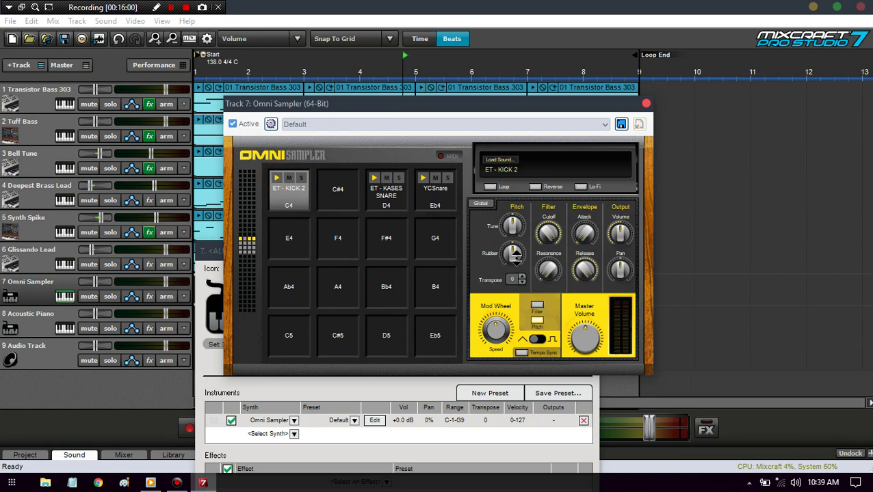
{"action": "left_click", "coordinate": [277, 178]}
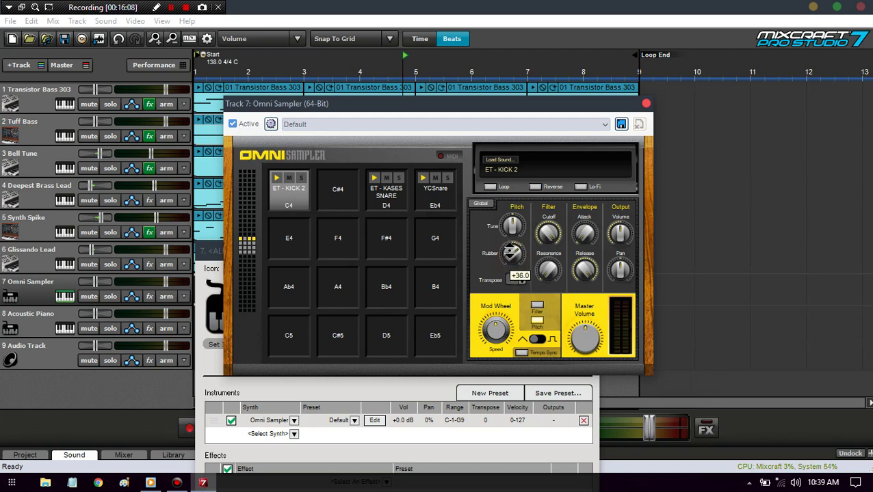
{"action": "mouse_move", "coordinate": [510, 255]}
{"action": "left_mouse_down"}
{"action": "mouse_move", "coordinate": [509, 278]}
{"action": "mouse_move", "coordinate": [506, 253]}
{"action": "left_mouse_up"}
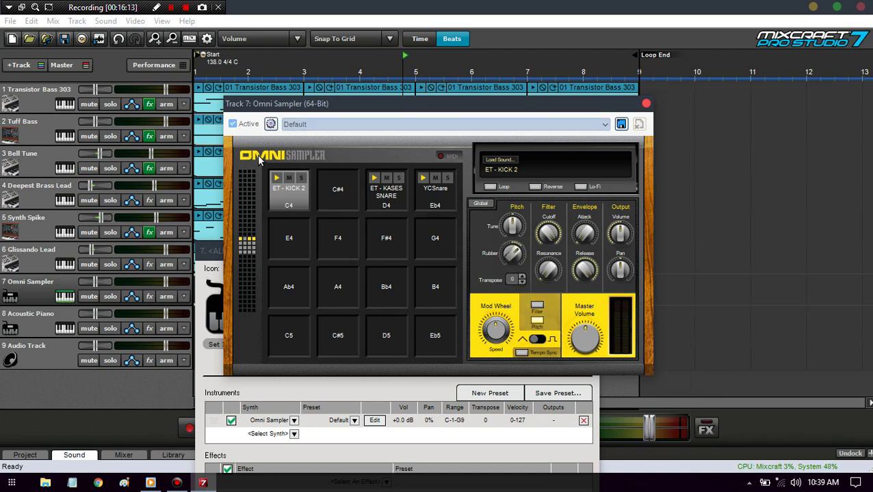
{"action": "left_click", "coordinate": [277, 179]}
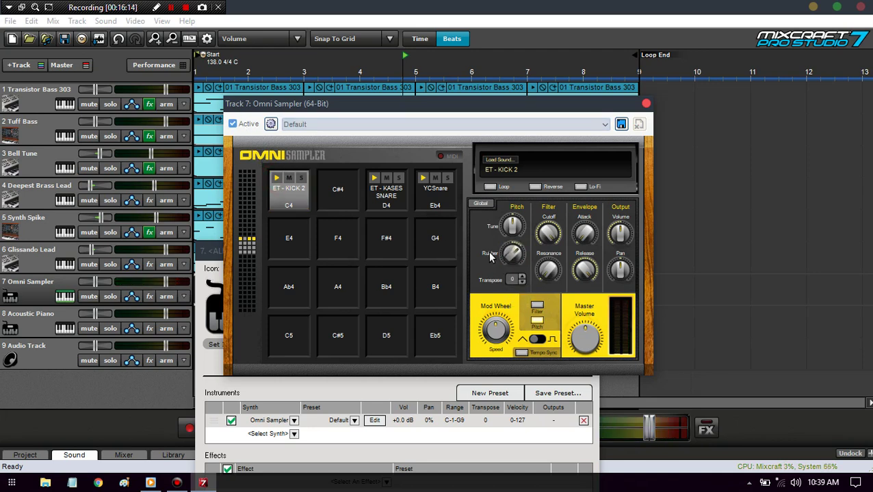
{"action": "left_click", "coordinate": [276, 180]}
{"action": "left_click", "coordinate": [277, 183]}
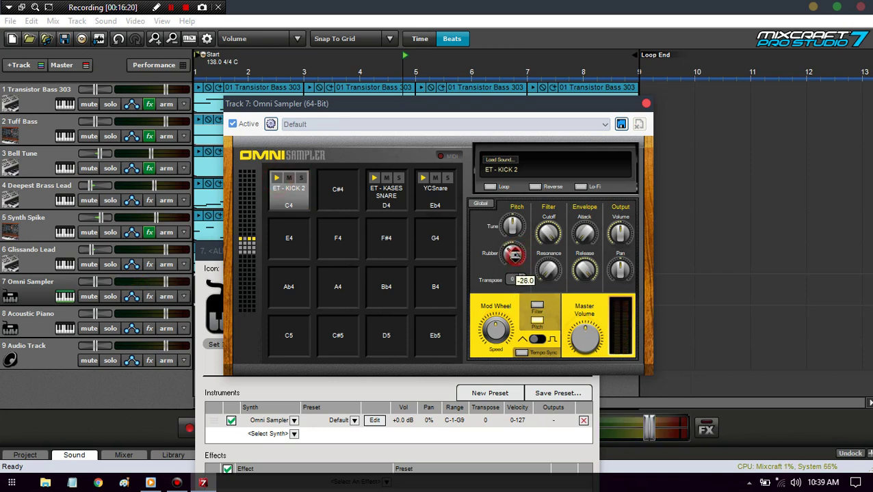
{"action": "left_click", "coordinate": [277, 181]}
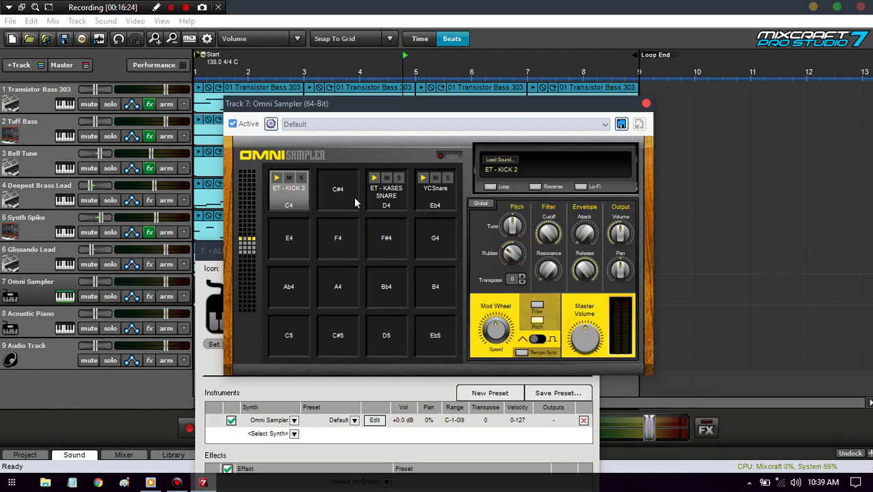
{"action": "left_click", "coordinate": [278, 180]}
{"action": "left_click", "coordinate": [278, 181]}
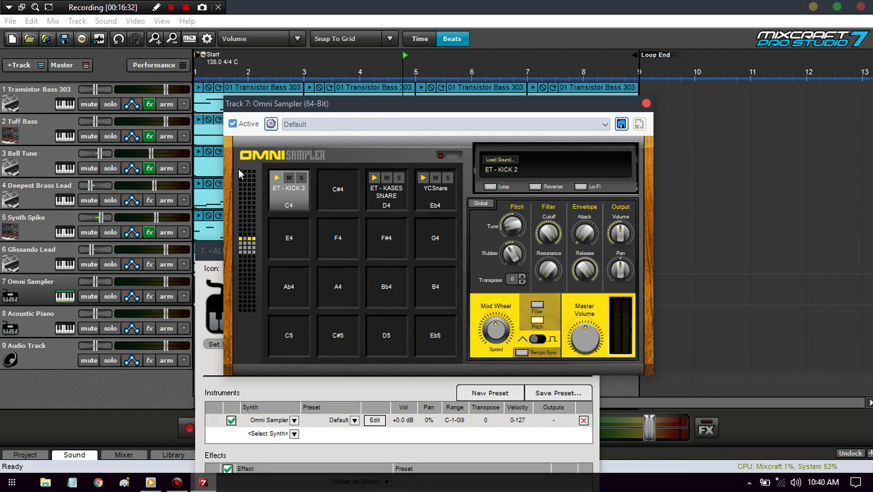
{"action": "left_click", "coordinate": [278, 181]}
Preview a few kicks for the empty C#4 pad and load ET - 90's Kick onto it.
{"action": "double_click", "coordinate": [336, 189]}
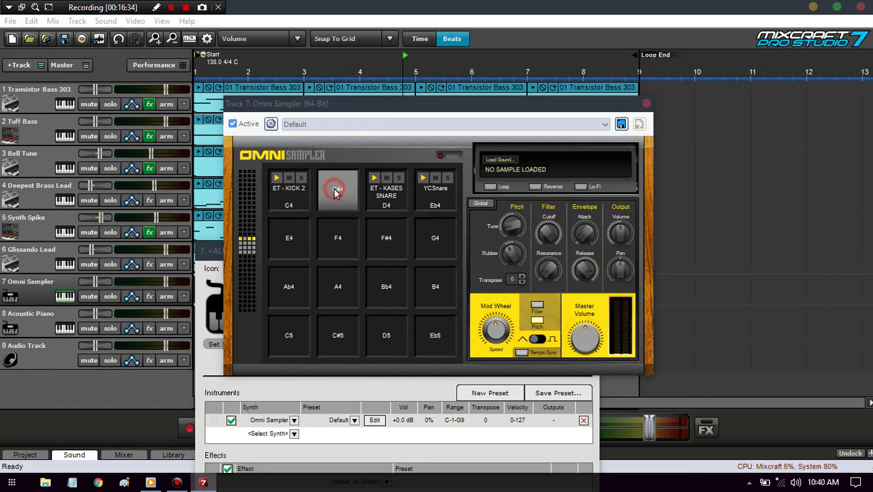
{"action": "left_click", "coordinate": [383, 173]}
{"action": "left_click", "coordinate": [377, 162]}
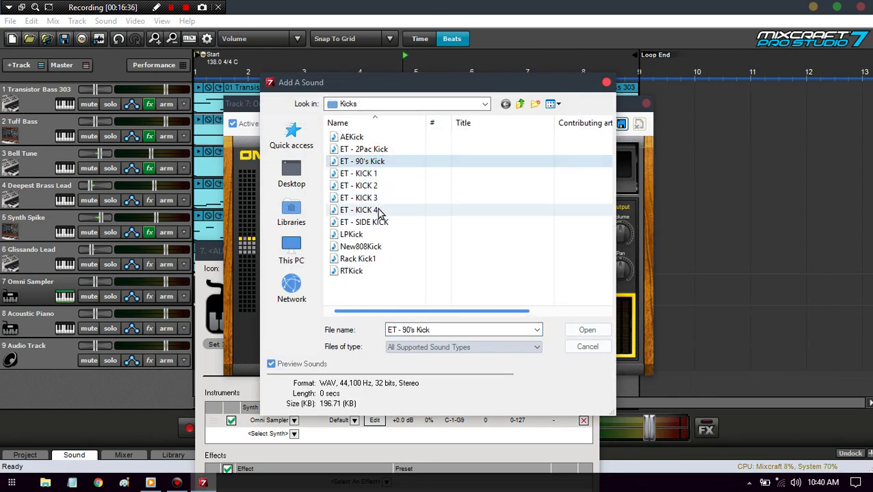
{"action": "left_click", "coordinate": [376, 234]}
{"action": "left_click", "coordinate": [373, 161]}
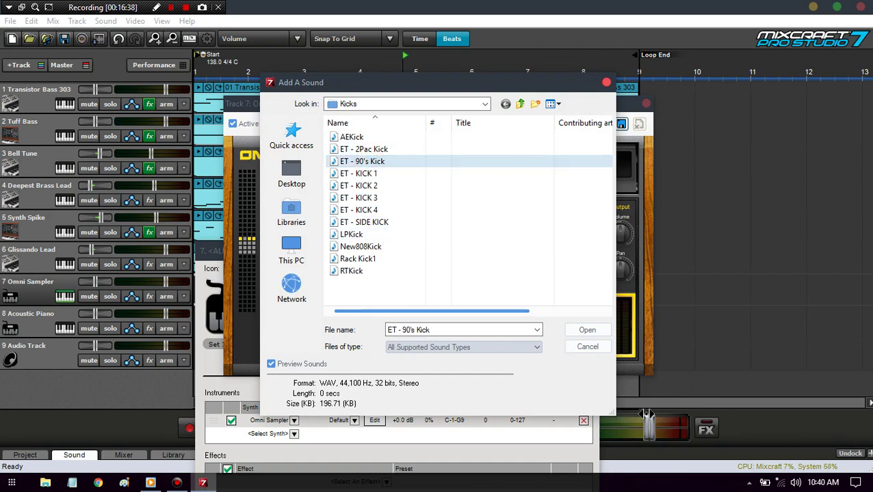
{"action": "left_click", "coordinate": [585, 332]}
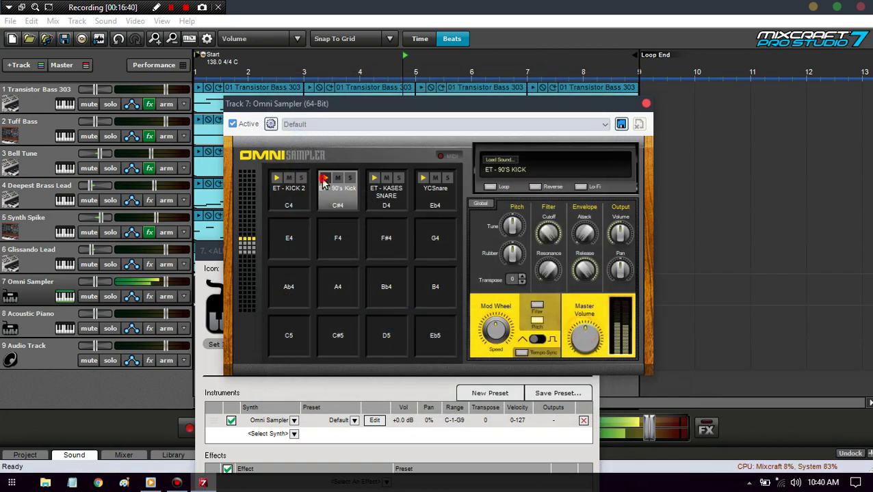
Bring the lower-note pads into reach, load RTKick from the Kicks folder onto the B3 pad and audition it.
{"action": "left_click_drag", "start_coordinate": [246, 241], "coordinate": [254, 235]}
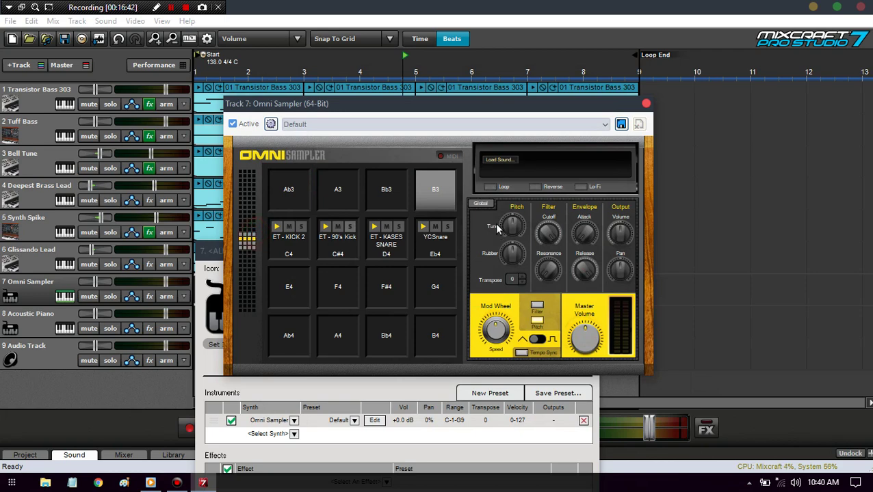
{"action": "double_click", "coordinate": [428, 191]}
{"action": "left_click", "coordinate": [350, 235]}
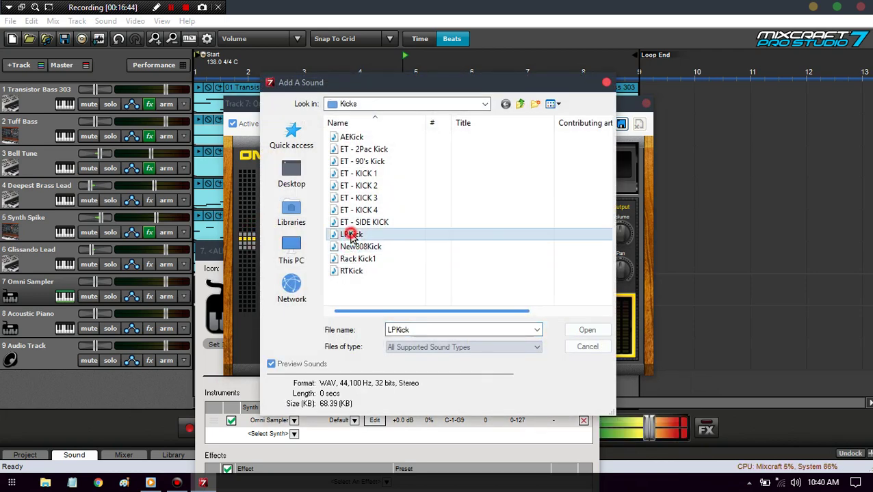
{"action": "left_click", "coordinate": [352, 272]}
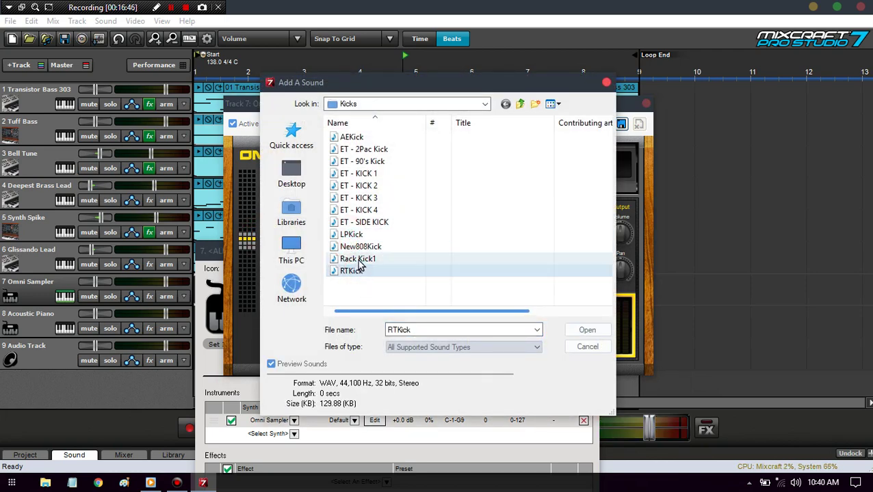
{"action": "left_click", "coordinate": [586, 331]}
{"action": "left_click", "coordinate": [424, 179]}
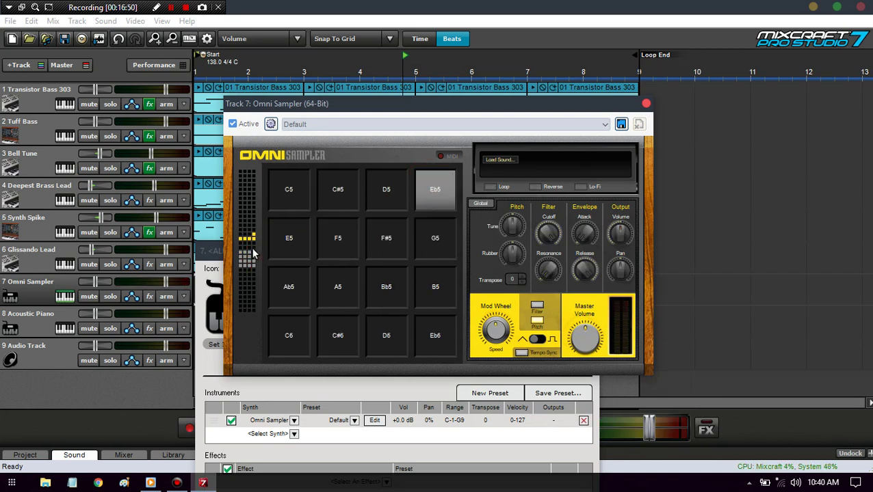
Return to the pads starting at C4, audition YCSnare and open the LiT KiT's Claps folder for the E4 pad.
{"action": "left_click", "coordinate": [253, 244]}
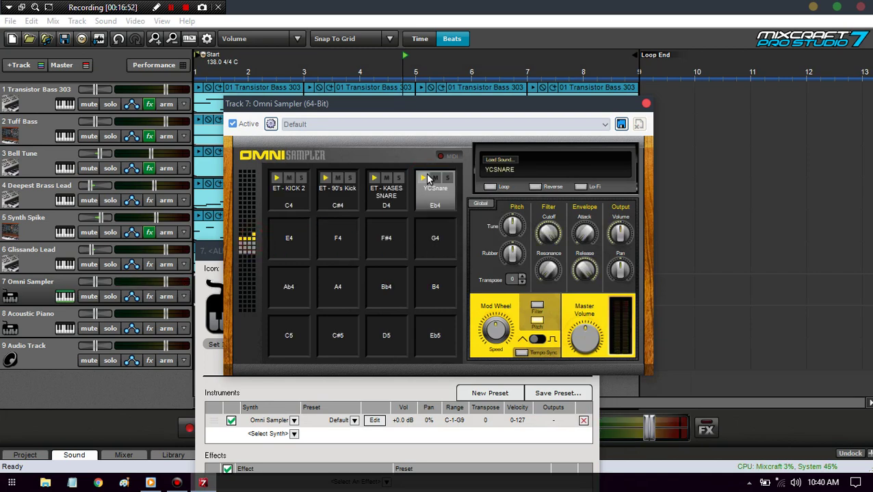
{"action": "left_click", "coordinate": [422, 177]}
{"action": "double_click", "coordinate": [270, 245]}
{"action": "left_click", "coordinate": [353, 106]}
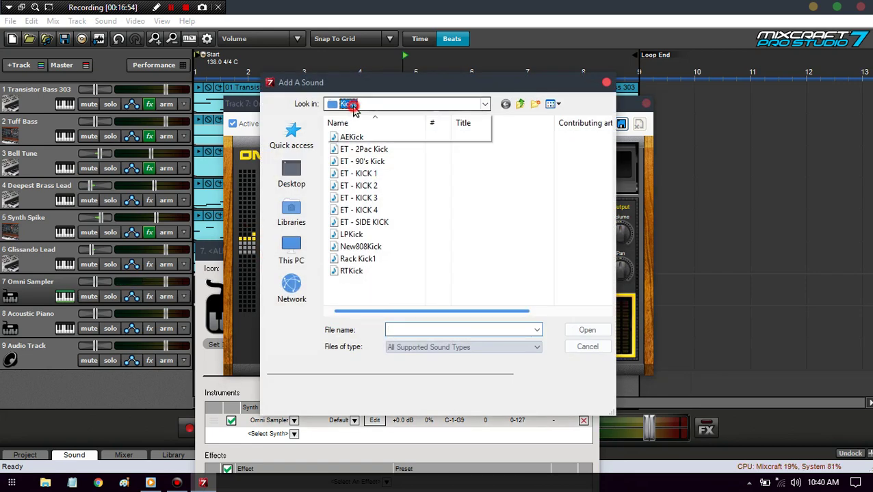
{"action": "left_click", "coordinate": [446, 158]}
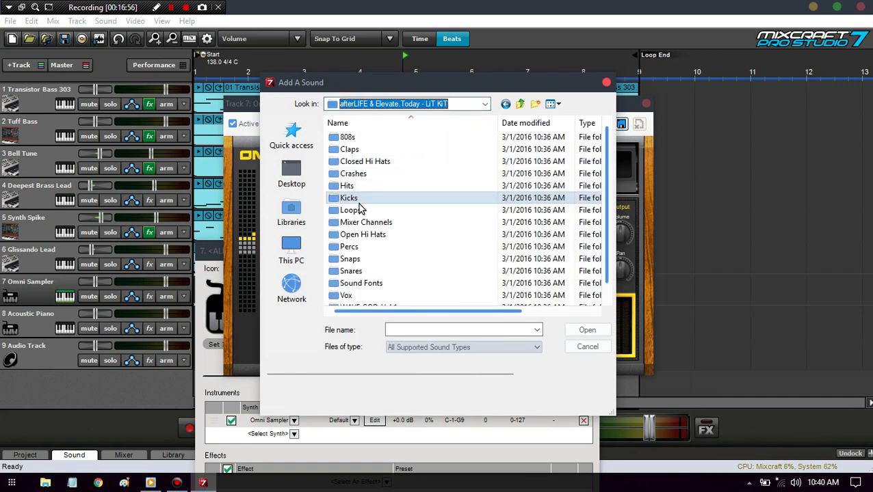
{"action": "left_click", "coordinate": [351, 150]}
{"action": "double_click", "coordinate": [351, 149]}
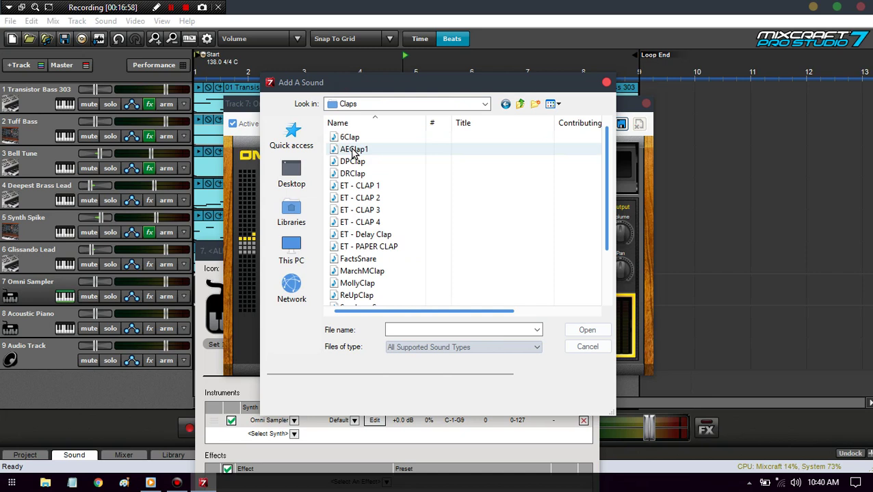
Audition the clap and snare samples in the Claps folder, comparing them from 6Clap through to ZClap.
{"action": "left_click", "coordinate": [351, 137]}
{"action": "left_click", "coordinate": [354, 149]}
{"action": "left_click", "coordinate": [352, 161]}
{"action": "left_click", "coordinate": [352, 173]}
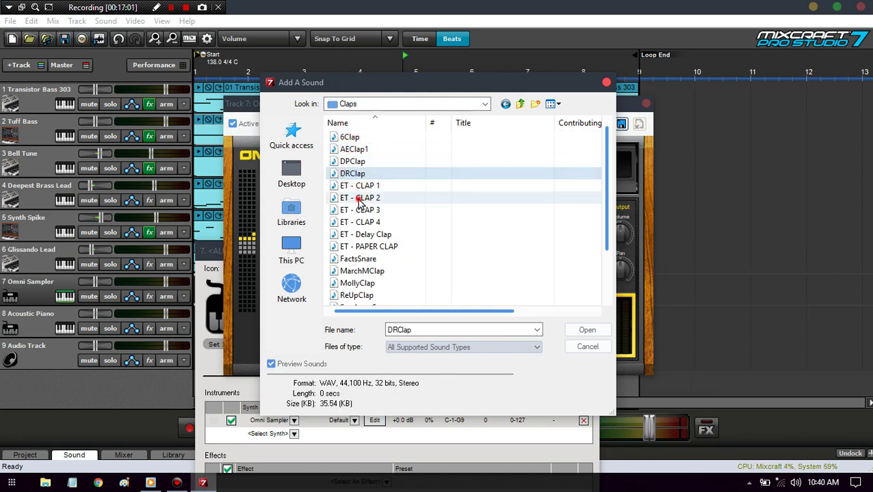
{"action": "left_click", "coordinate": [358, 198]}
{"action": "left_click", "coordinate": [360, 234]}
{"action": "left_click", "coordinate": [361, 222]}
{"action": "left_click", "coordinate": [359, 209]}
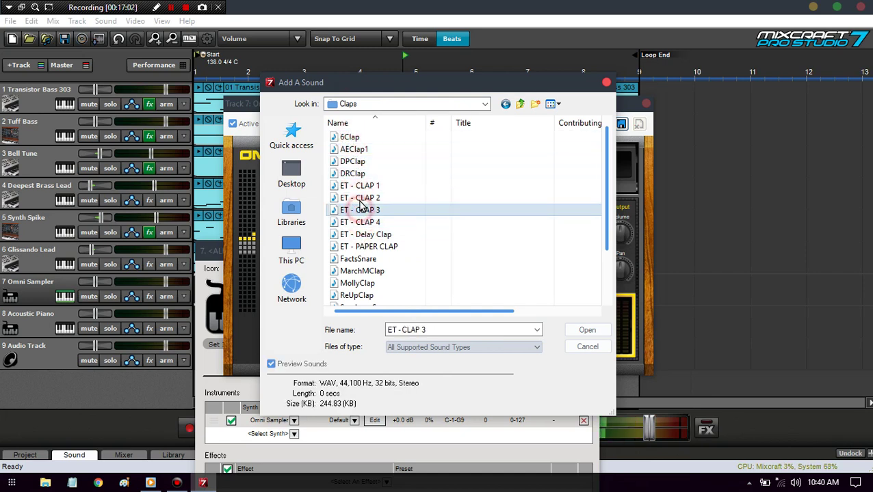
{"action": "left_click", "coordinate": [360, 198]}
{"action": "left_click", "coordinate": [360, 222]}
{"action": "left_click", "coordinate": [360, 210]}
{"action": "left_click", "coordinate": [361, 198]}
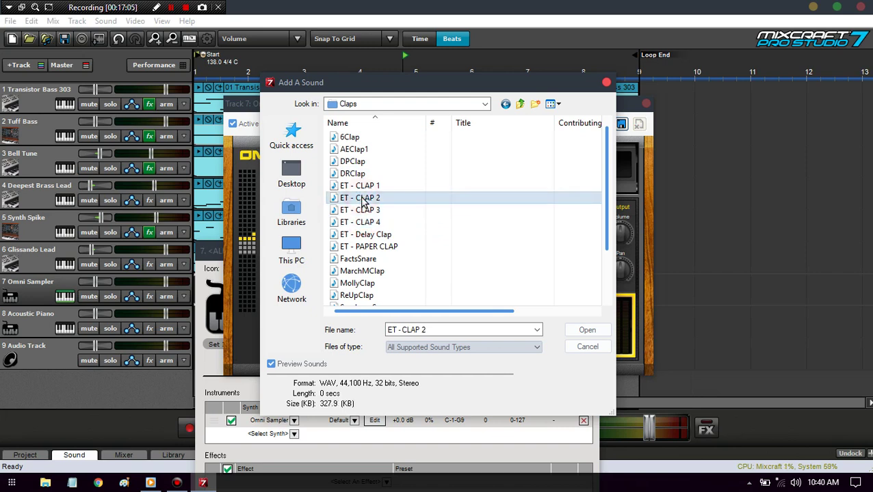
{"action": "left_click", "coordinate": [370, 271]}
{"action": "left_click", "coordinate": [363, 258]}
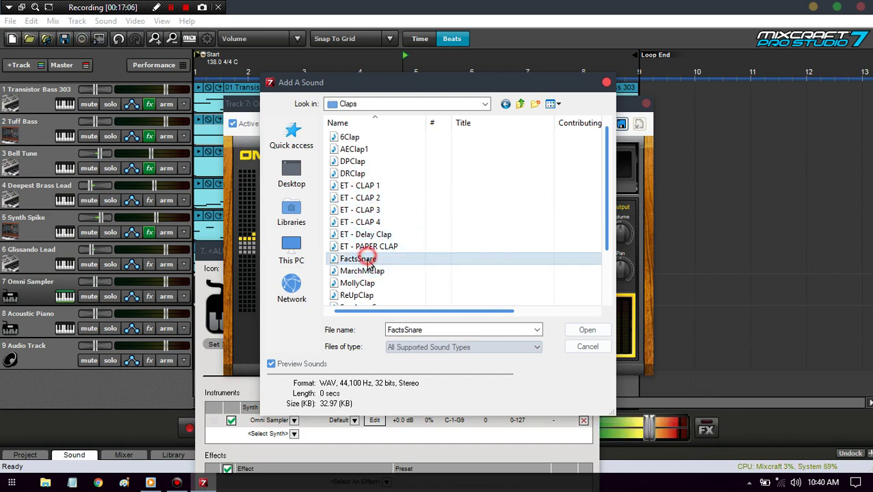
{"action": "left_click", "coordinate": [361, 283]}
{"action": "left_click", "coordinate": [370, 247]}
{"action": "left_click", "coordinate": [362, 235]}
{"action": "left_click", "coordinate": [604, 288]}
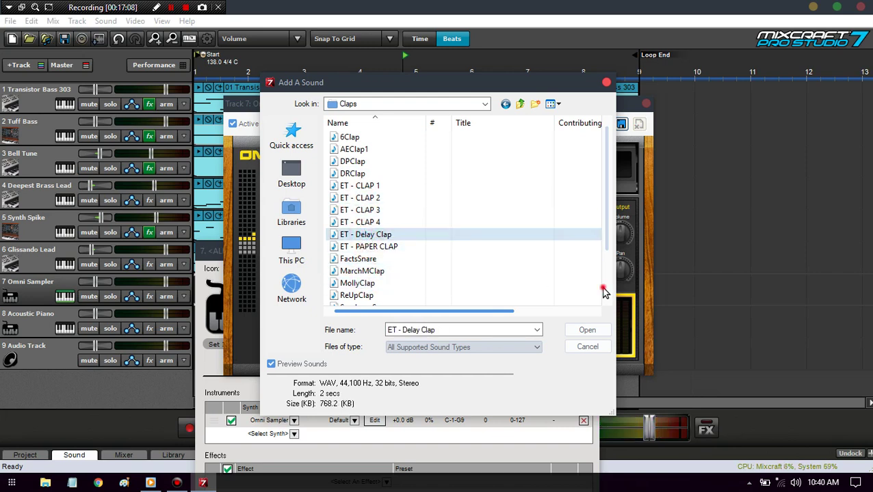
{"action": "left_click", "coordinate": [394, 272]}
{"action": "left_click", "coordinate": [365, 235]}
{"action": "left_click", "coordinate": [364, 259]}
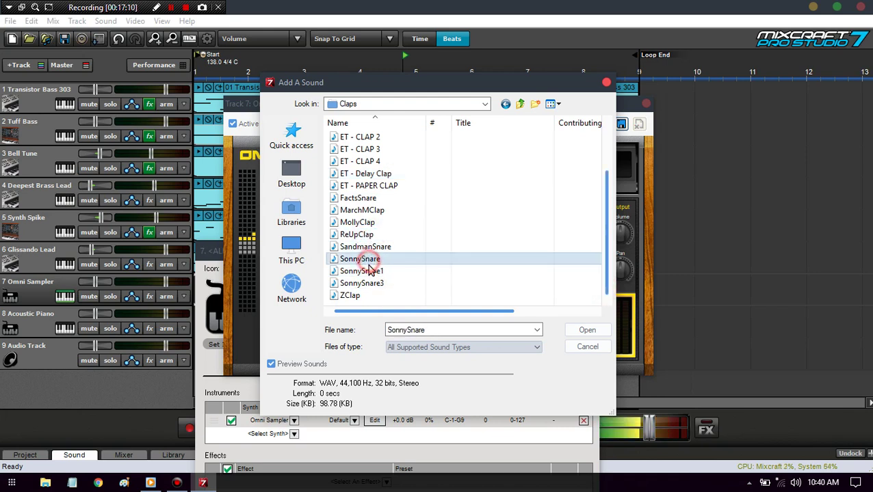
{"action": "left_click", "coordinate": [363, 272]}
{"action": "left_click", "coordinate": [368, 283]}
{"action": "left_click", "coordinate": [362, 296]}
{"action": "left_click", "coordinate": [365, 222]}
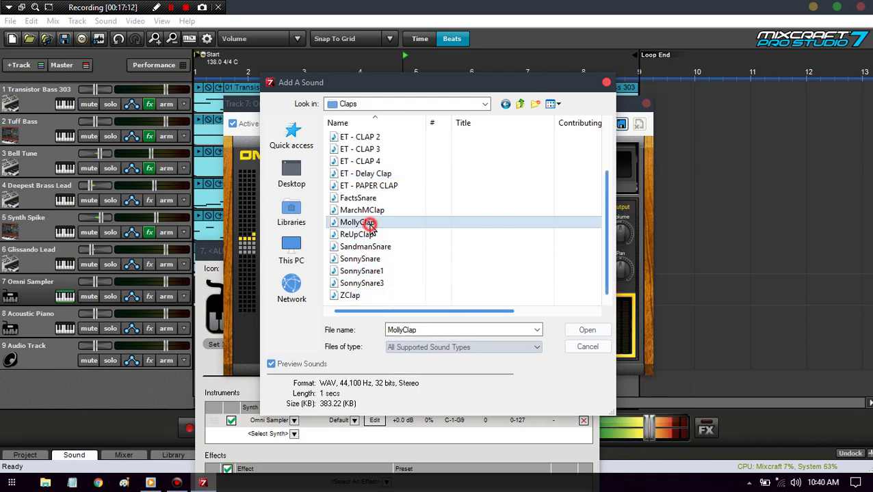
{"action": "left_click", "coordinate": [362, 234]}
{"action": "left_click", "coordinate": [370, 210]}
{"action": "left_click", "coordinate": [369, 198]}
{"action": "left_click", "coordinate": [369, 185]}
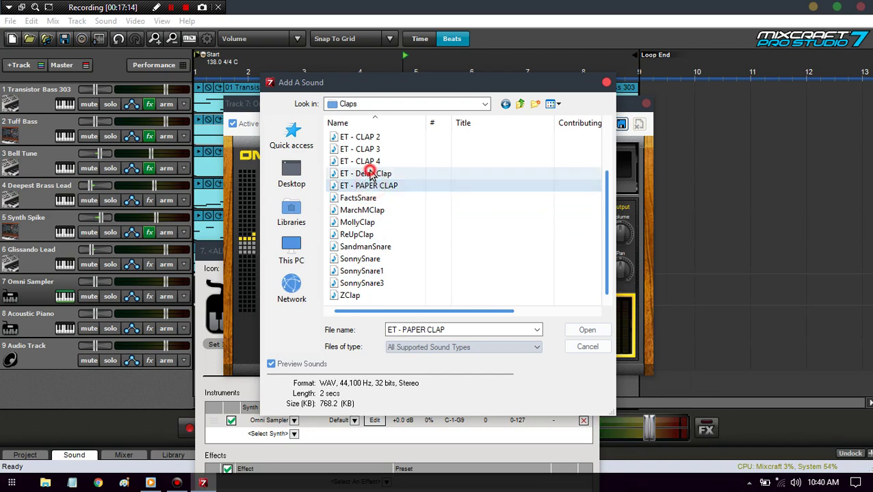
{"action": "left_click", "coordinate": [369, 173]}
{"action": "left_click", "coordinate": [370, 161]}
{"action": "left_click", "coordinate": [369, 149]}
Load ET - CLAP 2 onto the E4 pad and close the Omni Sampler and its track instrument window.
{"action": "left_click", "coordinate": [370, 138]}
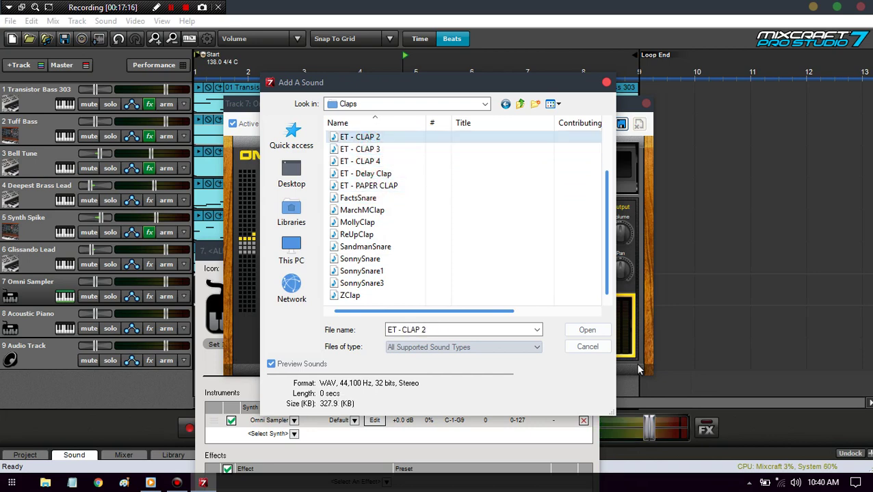
{"action": "left_click", "coordinate": [589, 330]}
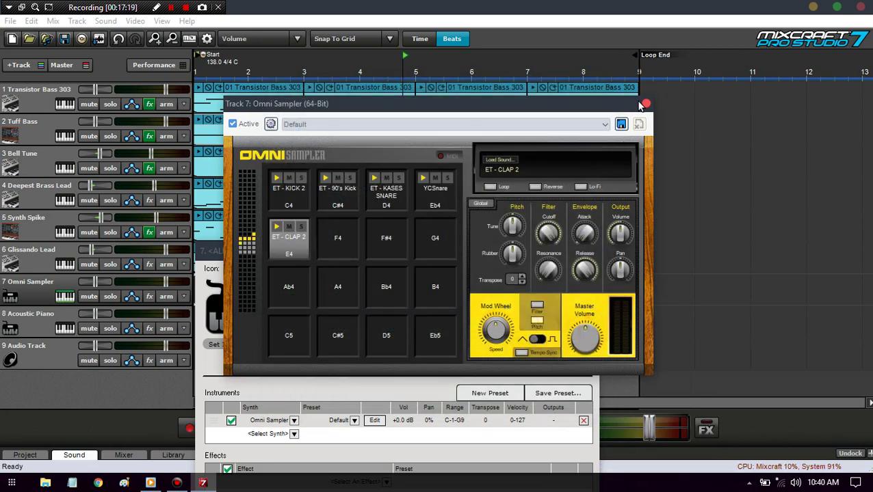
{"action": "left_click", "coordinate": [644, 104]}
{"action": "left_click", "coordinate": [592, 253]}
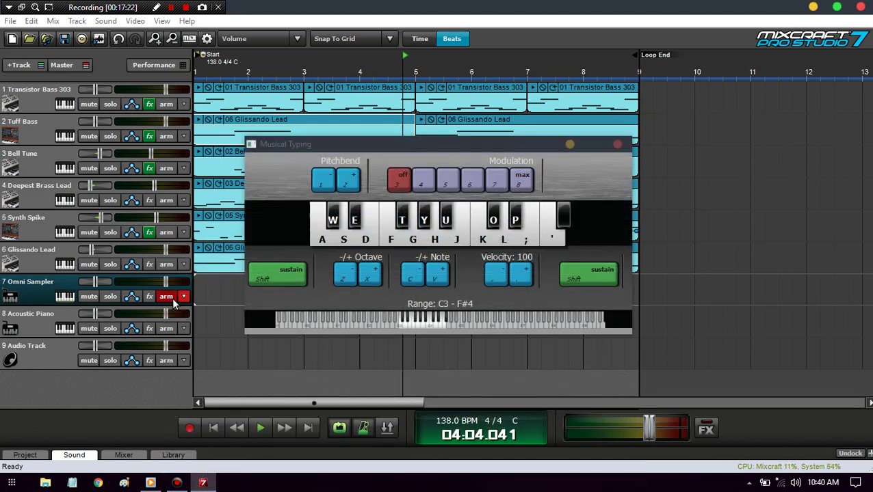
Raise the musical typing range to C4 - F#5 and audition the Omni Sampler's kick pad.
{"action": "key", "text": "x"}
{"action": "key", "text": "a"}
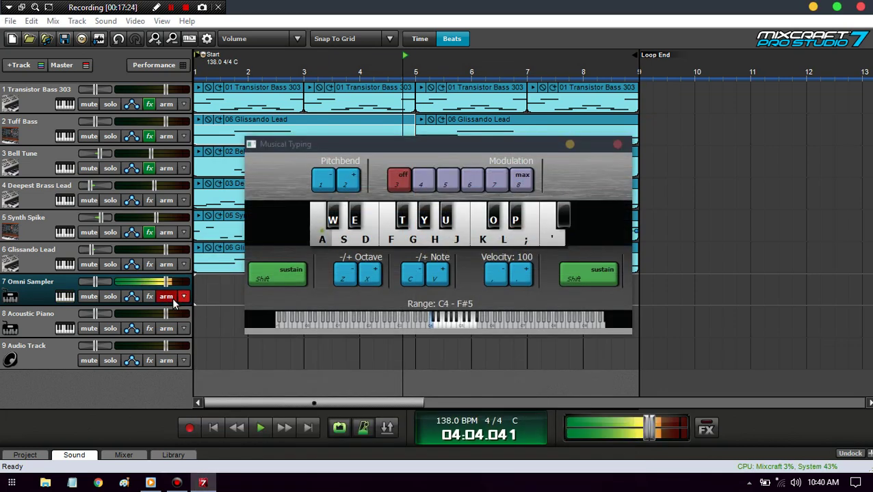
{"action": "key", "text": "a"}
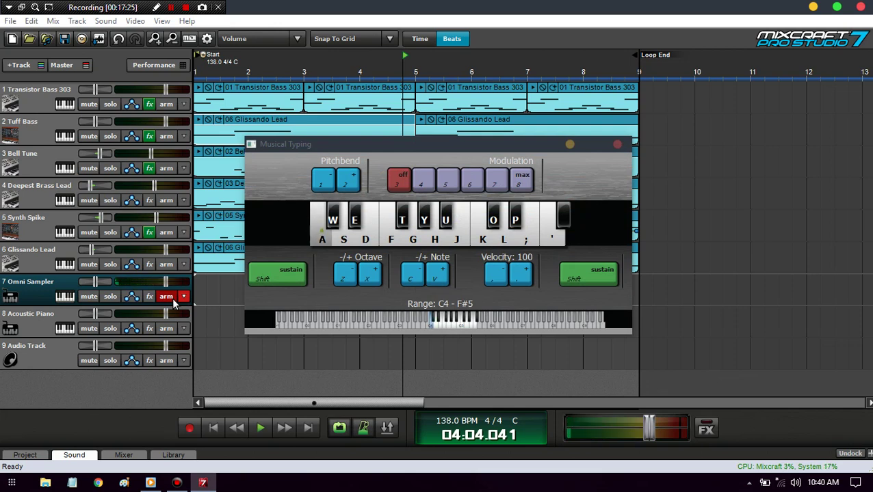
{"action": "key", "text": "a"}
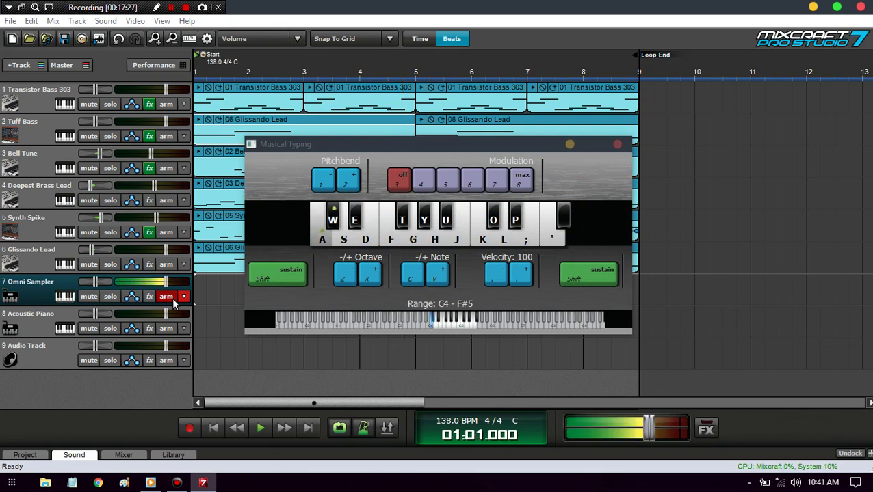
{"action": "key", "text": "a"}
Play the loop and rehearse the kick and snare pattern along with it on the Omni Sampler track.
{"action": "key", "text": "space"}
{"action": "key", "text": "a"}
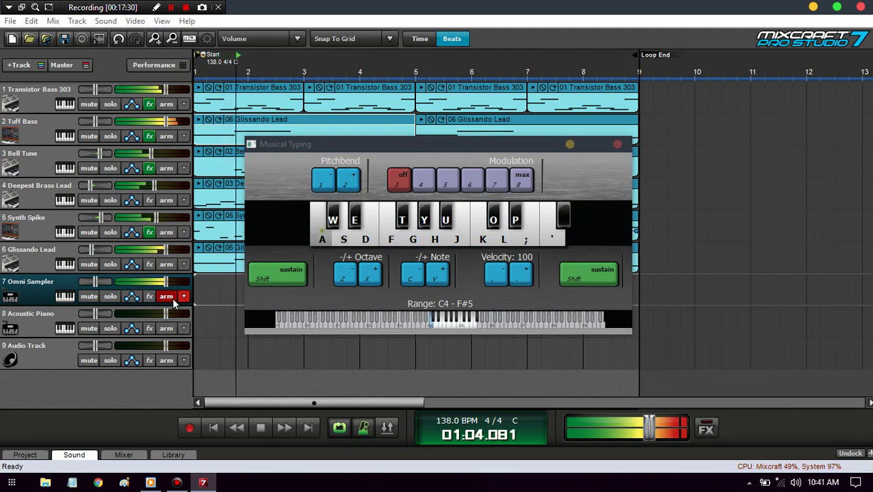
{"action": "key", "text": "a"}
{"action": "key", "text": "s"}
{"action": "key", "text": "a"}
{"action": "key", "text": "a"}
{"action": "key", "text": "a"}
{"action": "key", "text": "a"}
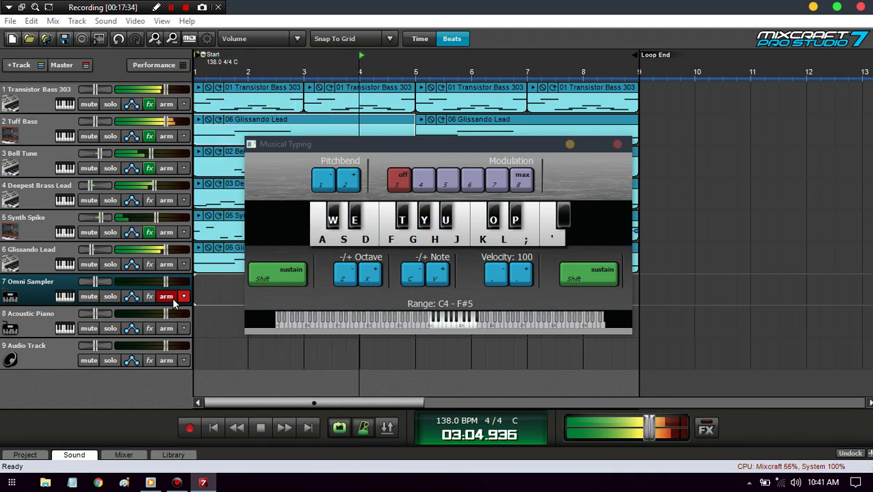
{"action": "key", "text": "a"}
{"action": "key", "text": "s"}
{"action": "key", "text": "a"}
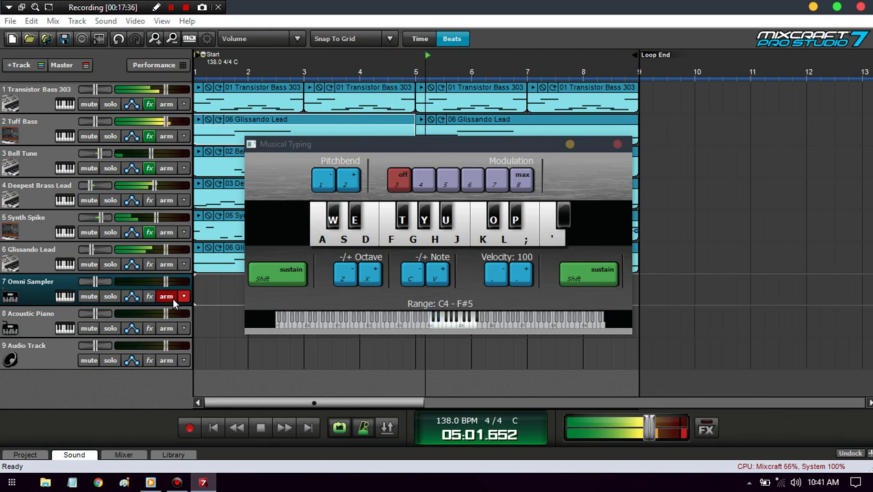
{"action": "key", "text": "a"}
{"action": "key", "text": "a"}
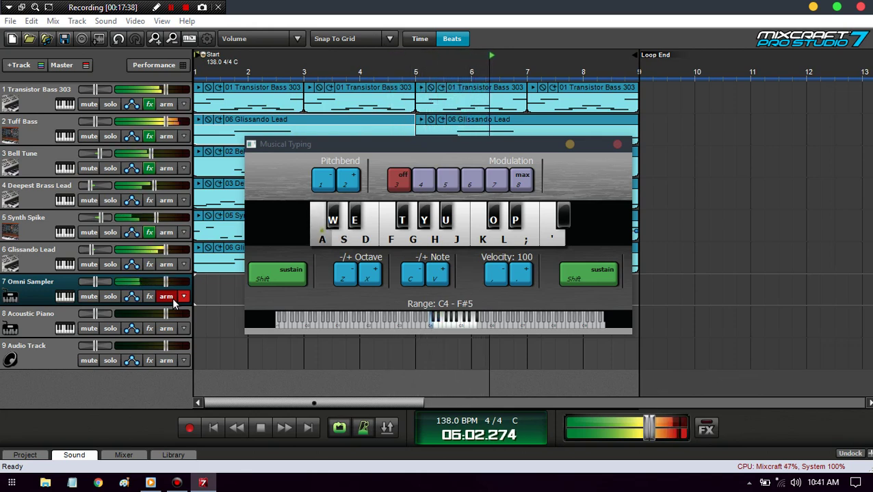
{"action": "key", "text": "a"}
{"action": "key", "text": "a"}
{"action": "key", "text": "s"}
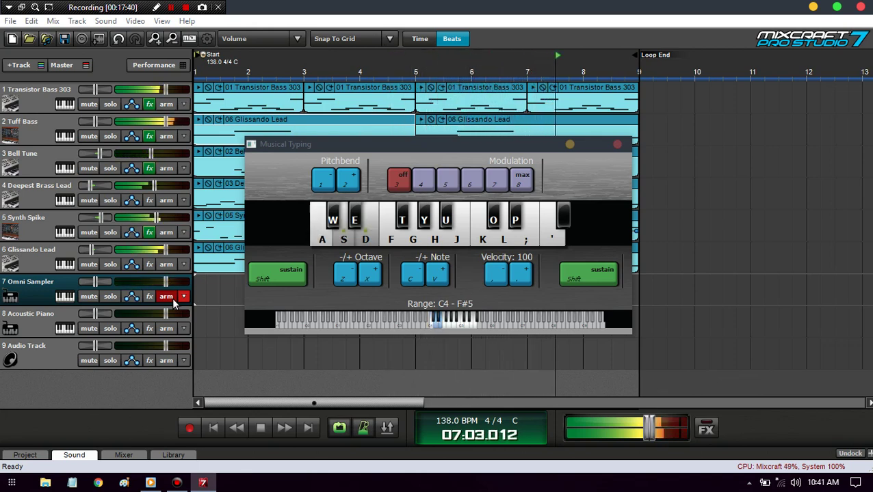
{"action": "key", "text": "a"}
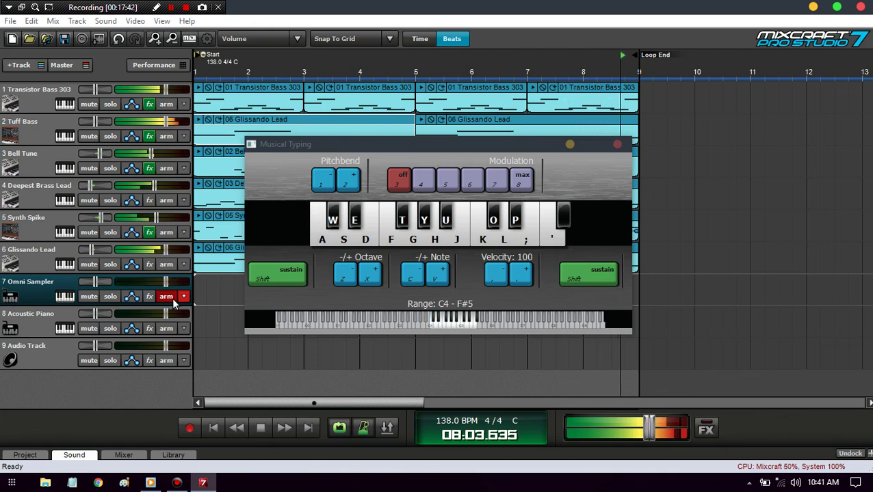
{"action": "key", "text": "a"}
{"action": "key", "text": "s"}
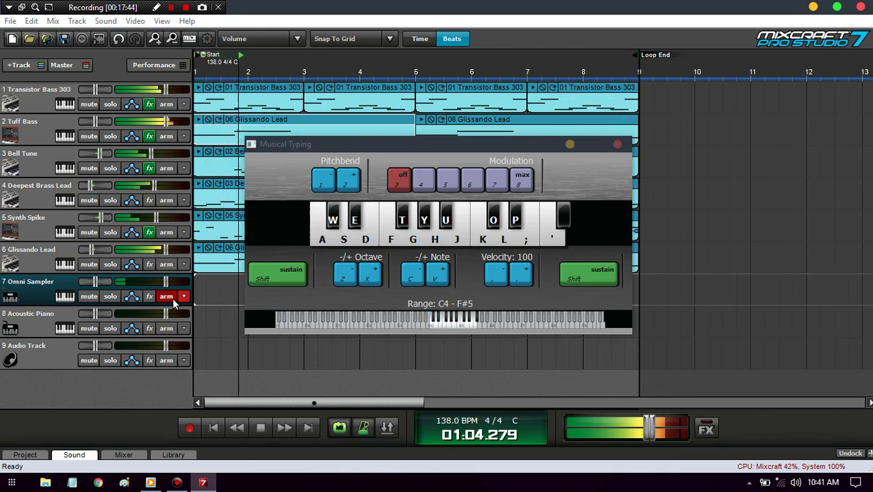
Stop playback and undo the deletion of the first clip on the Tuff Bass track.
{"action": "key", "text": "space"}
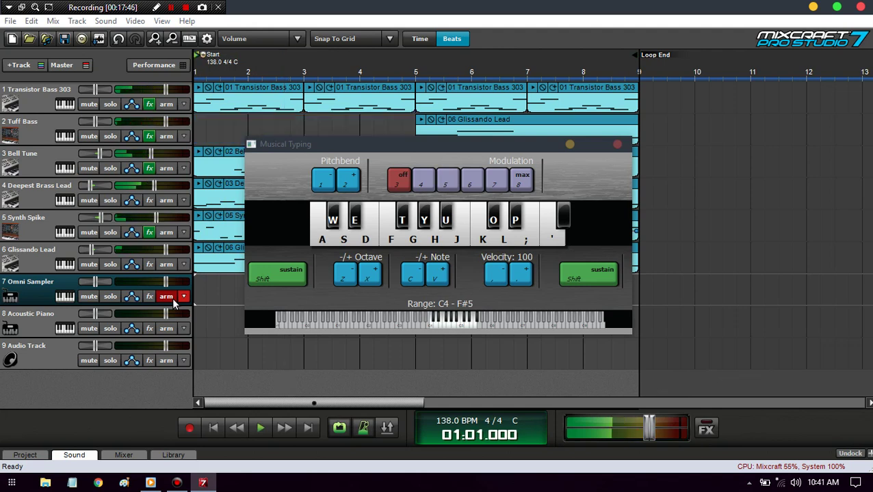
{"action": "key", "text": "ctrl+z"}
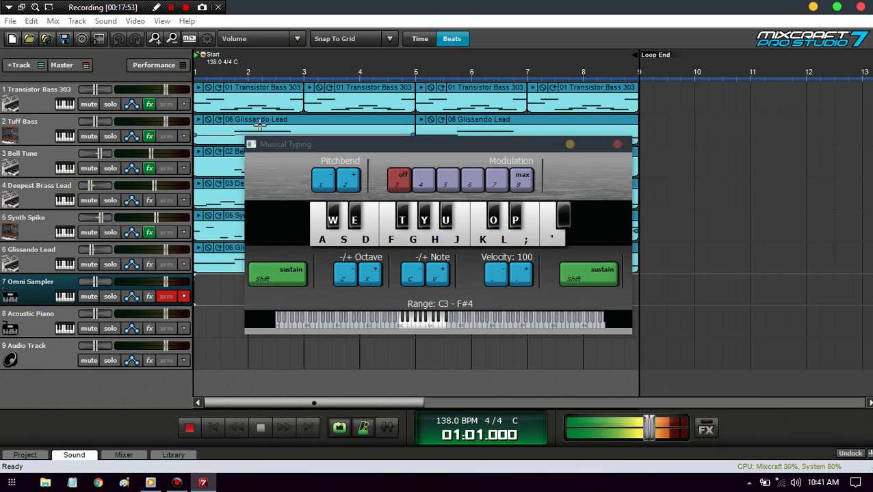
{"action": "left_click", "coordinate": [272, 173]}
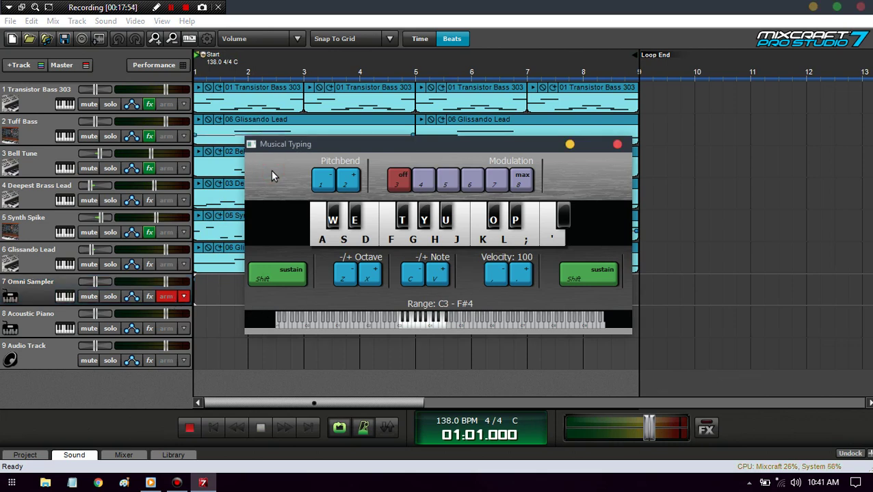
{"action": "key", "text": "a"}
{"action": "key", "text": "space"}
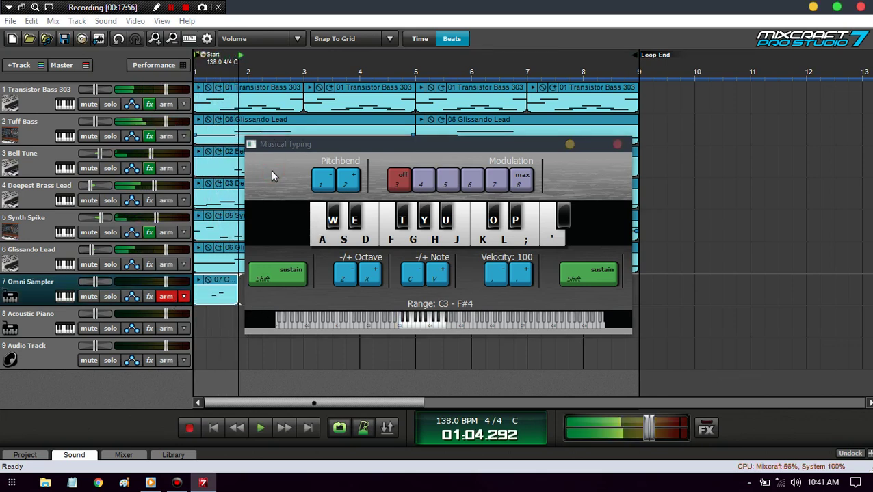
{"action": "key", "text": "Delete"}
Record an eight-bar kick and snare pattern from bar 1 on the Omni Sampler track, with the typing range at C4 - F#5.
{"action": "key", "text": "Home"}
{"action": "key", "text": "r"}
{"action": "key", "text": "x"}
{"action": "key", "text": "a"}
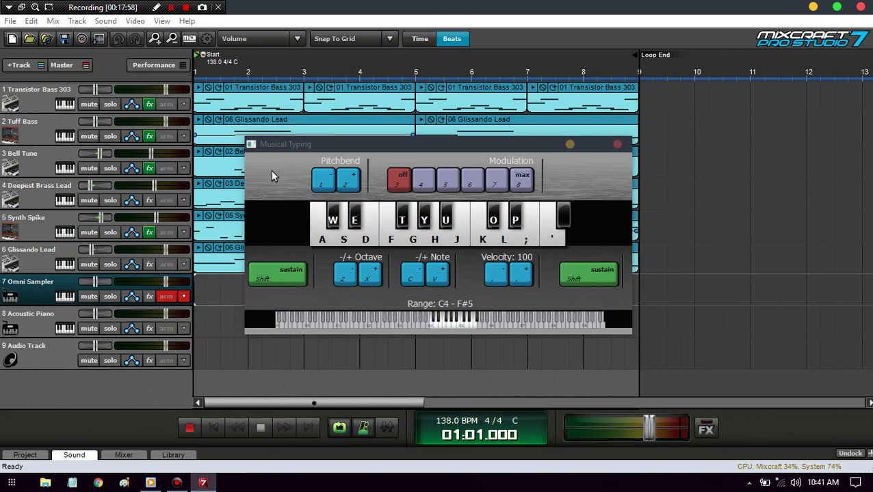
{"action": "left_click", "coordinate": [272, 175]}
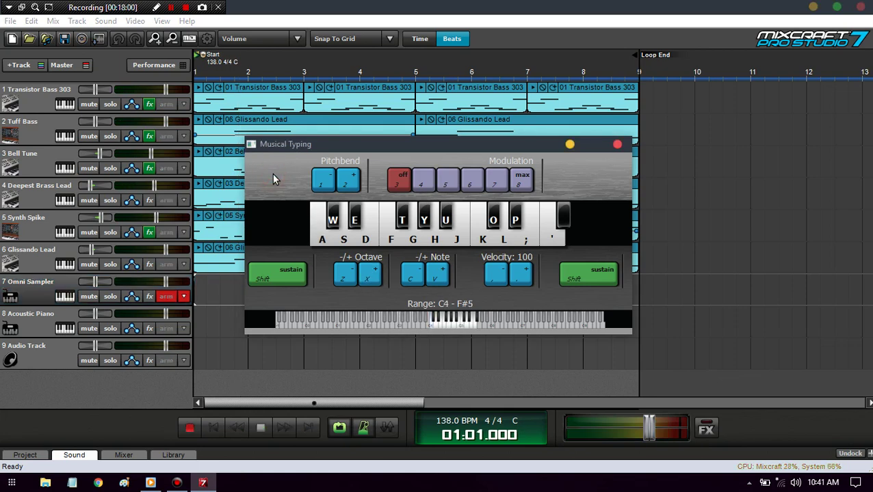
{"action": "key", "text": "a"}
{"action": "key", "text": "r"}
{"action": "key", "text": "a"}
{"action": "key", "text": "a"}
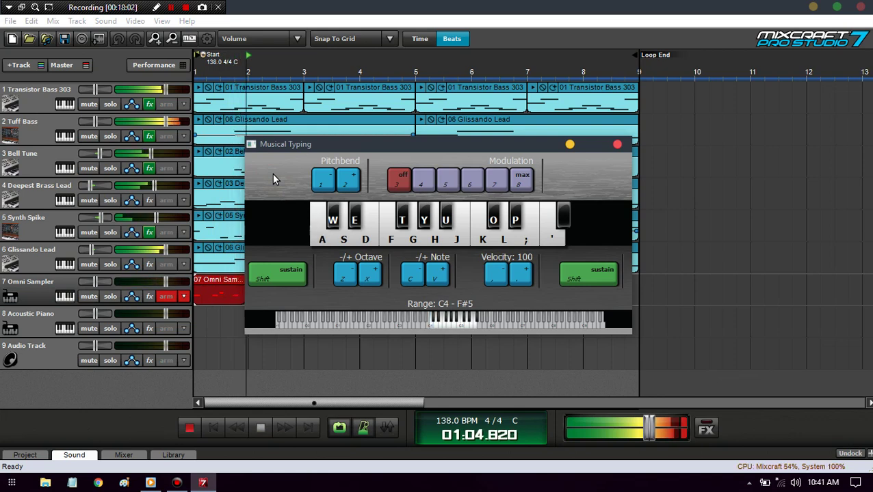
{"action": "key", "text": "s"}
{"action": "key", "text": "a"}
{"action": "key", "text": "a"}
{"action": "key", "text": "a"}
{"action": "key", "text": "a"}
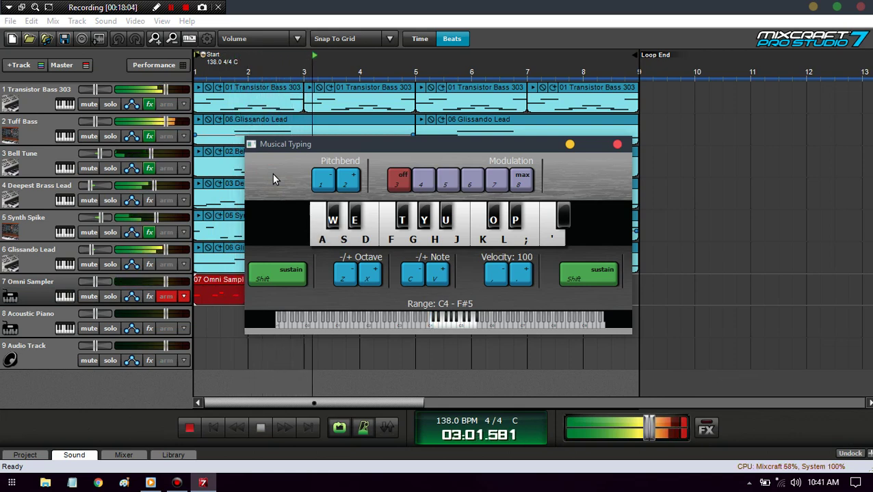
{"action": "key", "text": "a"}
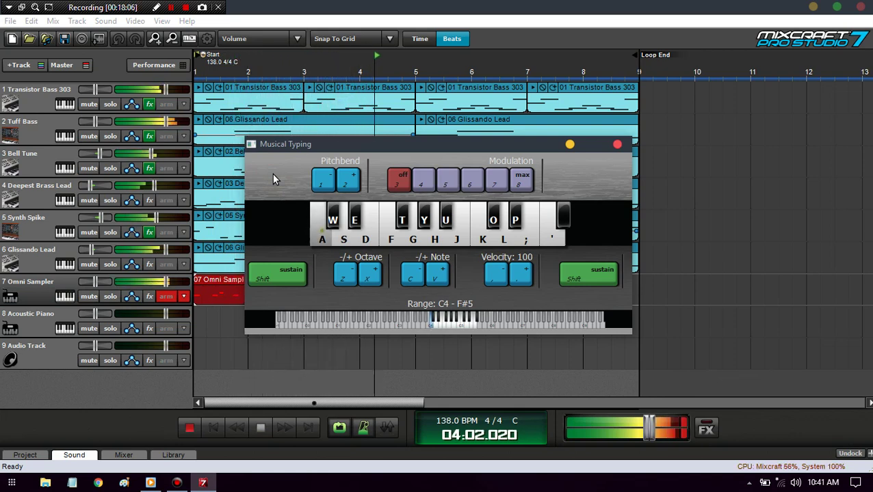
{"action": "key", "text": "s"}
{"action": "key", "text": "a"}
{"action": "key", "text": "a"}
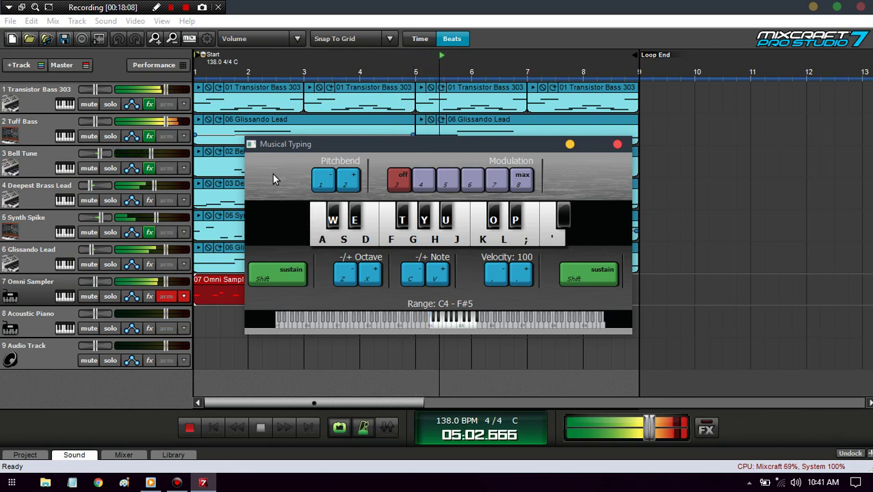
{"action": "key", "text": "a"}
{"action": "key", "text": "s"}
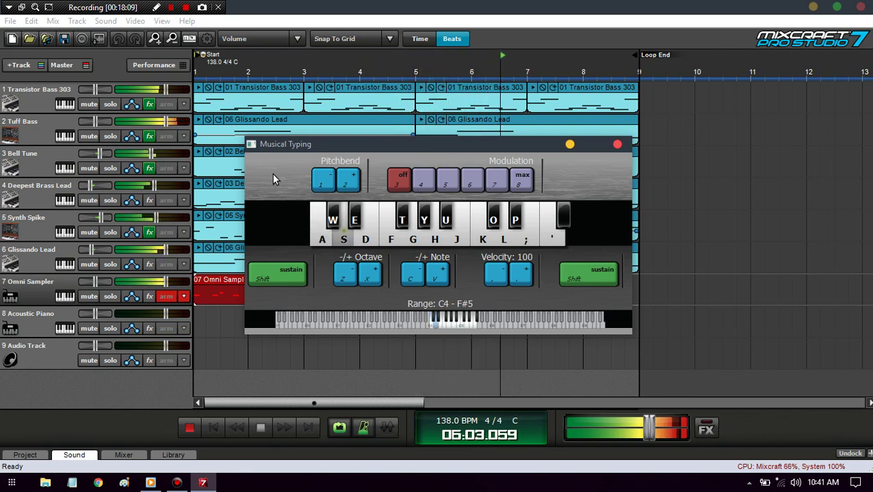
{"action": "key", "text": "a"}
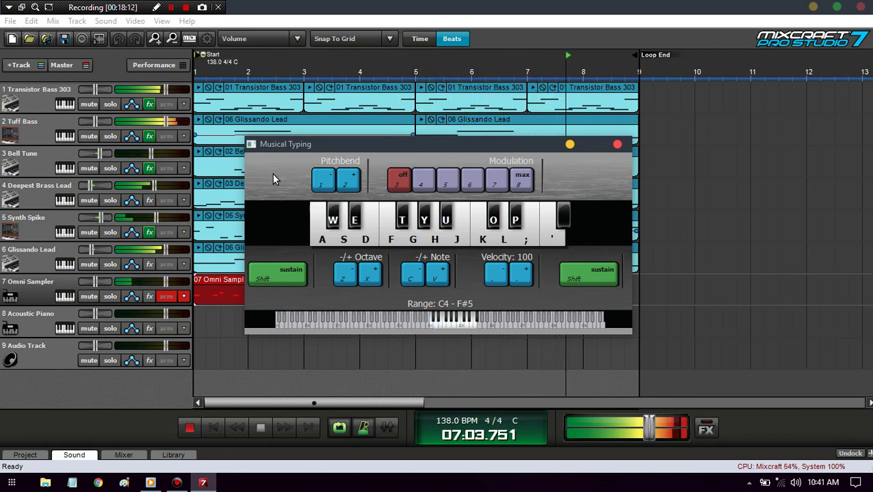
{"action": "key", "text": "a"}
{"action": "key", "text": "a"}
{"action": "key", "text": "s"}
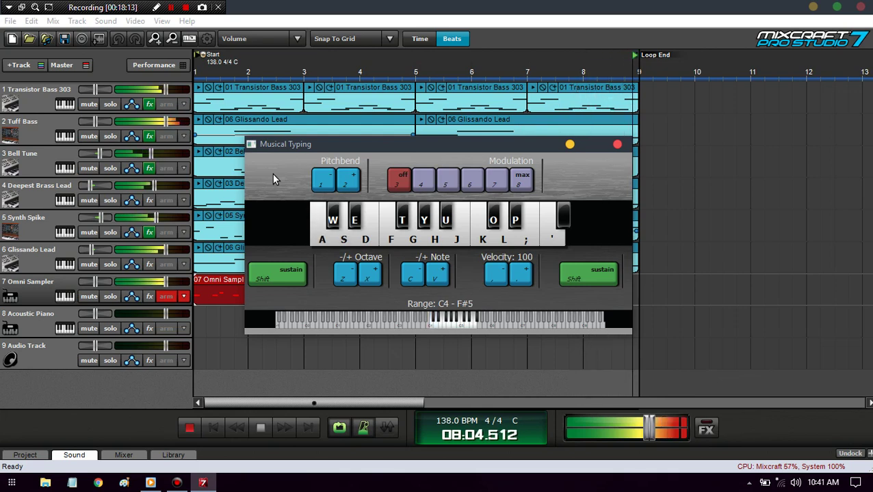
{"action": "key", "text": "space"}
Minimize the Musical Typing window and split the recorded Omni Sampler clip at bar 5.
{"action": "left_click", "coordinate": [569, 145]}
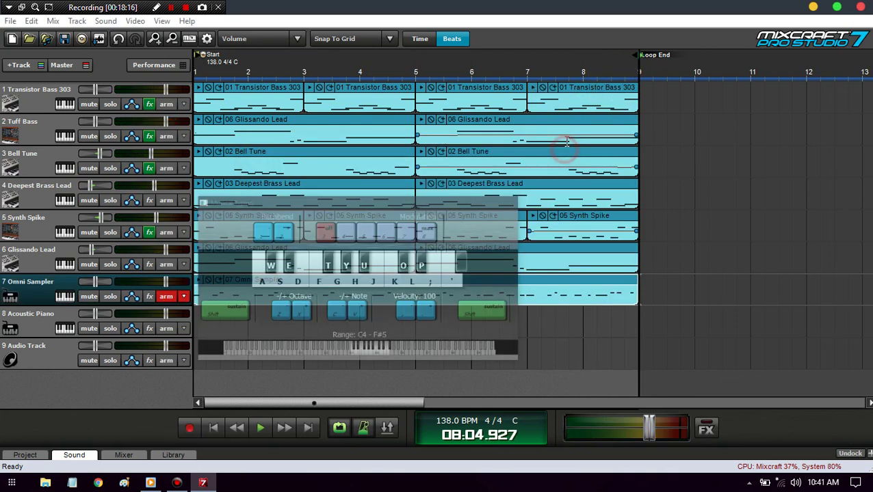
{"action": "left_click", "coordinate": [417, 300]}
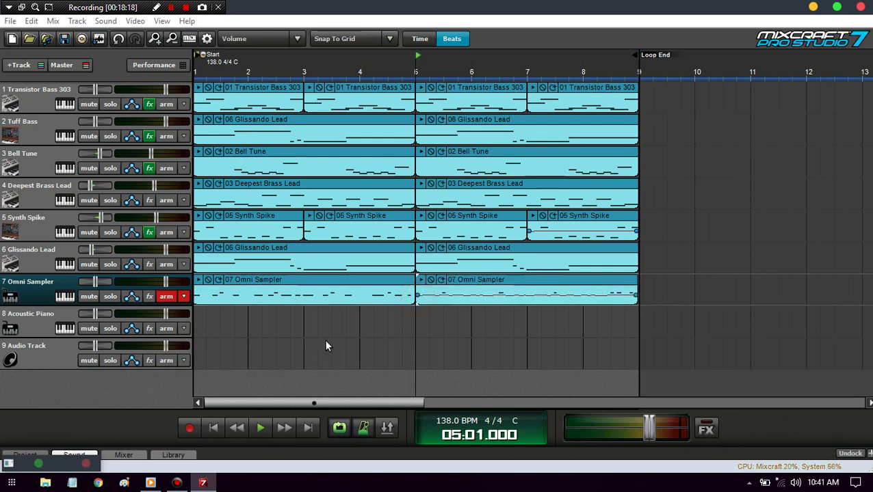
Open the first Omni Sampler clip, covering bars 1 to 4, in the piano roll and quantize its notes.
{"action": "left_click", "coordinate": [332, 279]}
{"action": "left_click", "coordinate": [77, 456]}
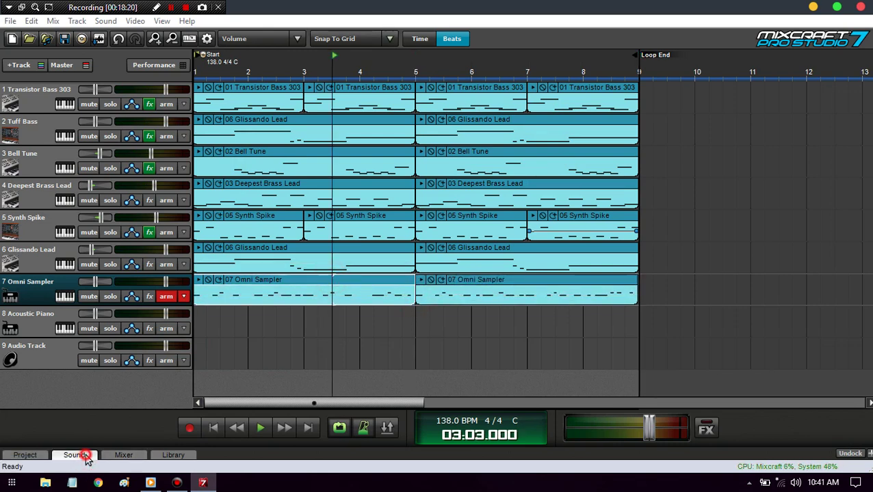
{"action": "left_click", "coordinate": [490, 288]}
{"action": "left_click", "coordinate": [469, 297]}
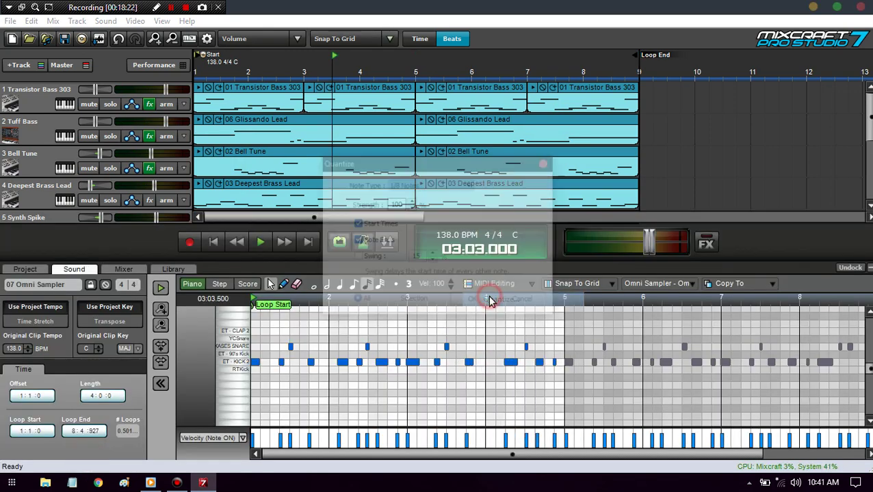
{"action": "left_click", "coordinate": [473, 301]}
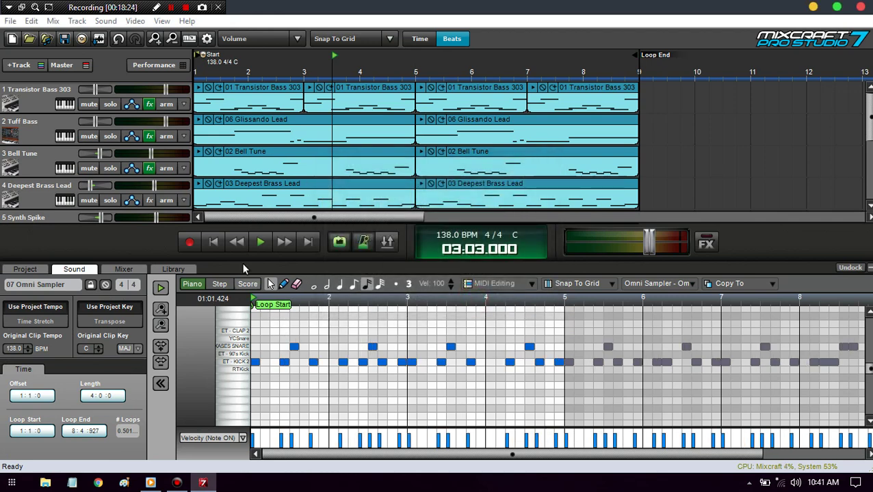
Quantize the notes of the second Omni Sampler clip, which starts at bar 5.
{"action": "scroll", "coordinate": [503, 174], "scroll_direction": "down", "scroll_amount": 3}
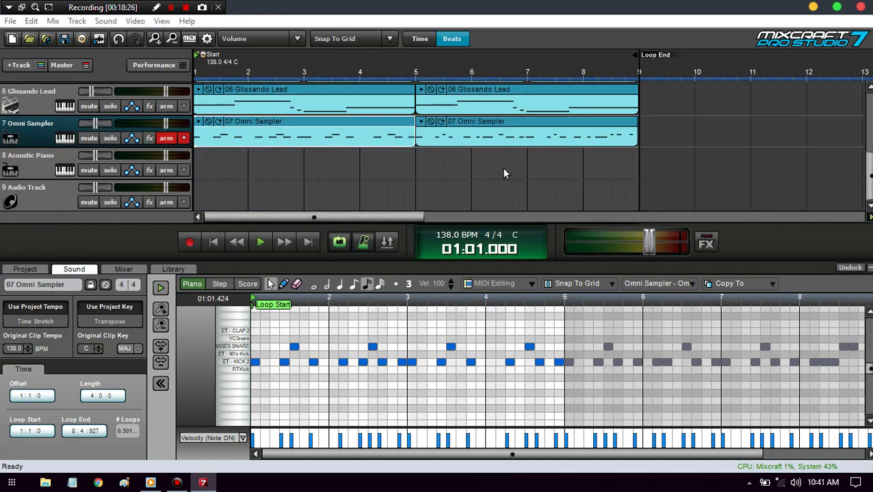
{"action": "left_click", "coordinate": [494, 132]}
{"action": "left_click", "coordinate": [599, 322]}
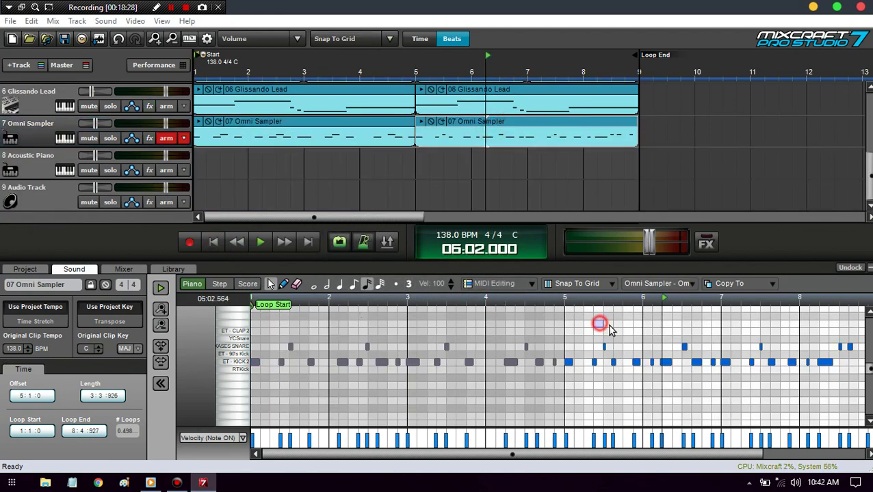
{"action": "left_click", "coordinate": [481, 286]}
{"action": "left_click", "coordinate": [497, 302]}
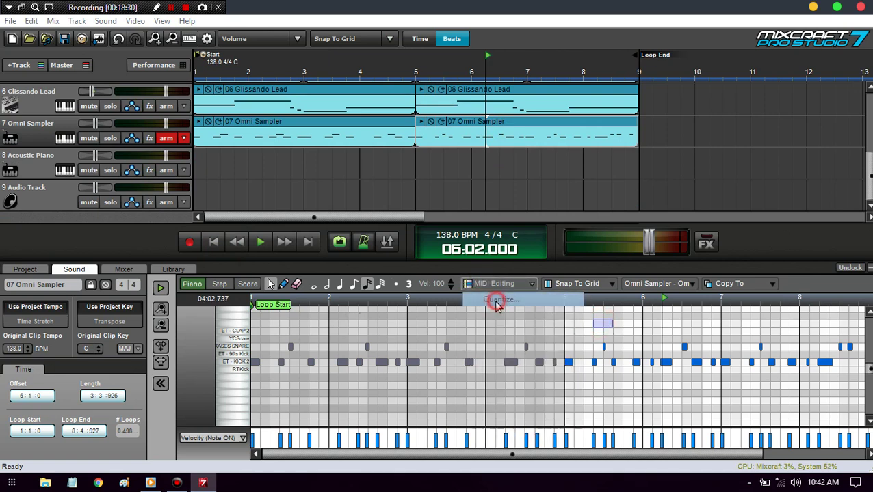
{"action": "left_click", "coordinate": [475, 302]}
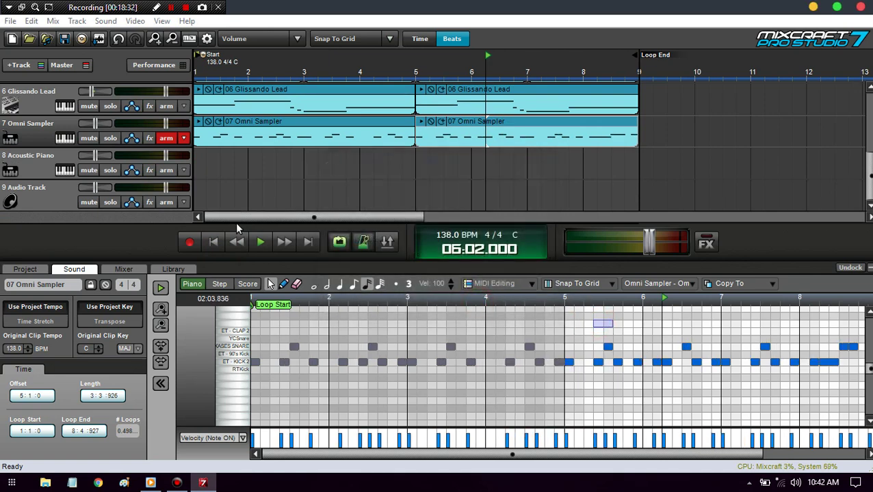
Copy the ET - KICK 2 notes of the first Omni Sampler clip onto the ET - 90's Kick and RTKick rows.
{"action": "left_click", "coordinate": [212, 242]}
{"action": "key", "text": "space"}
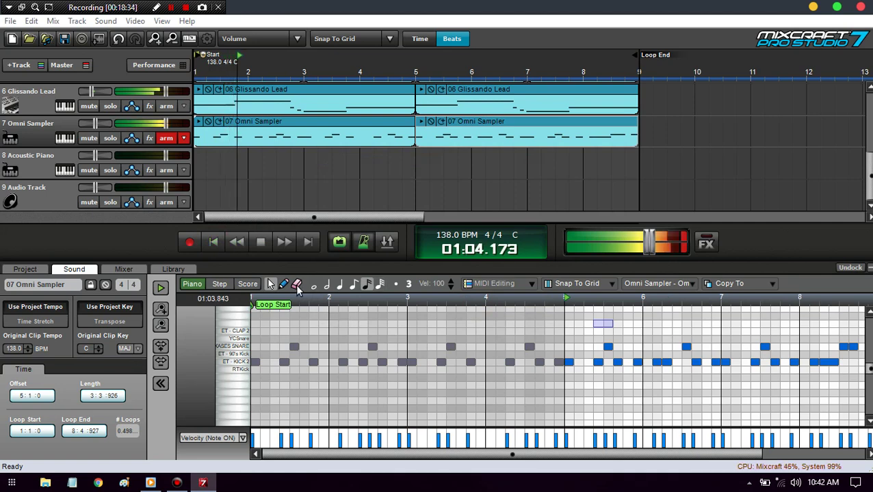
{"action": "left_click", "coordinate": [400, 127]}
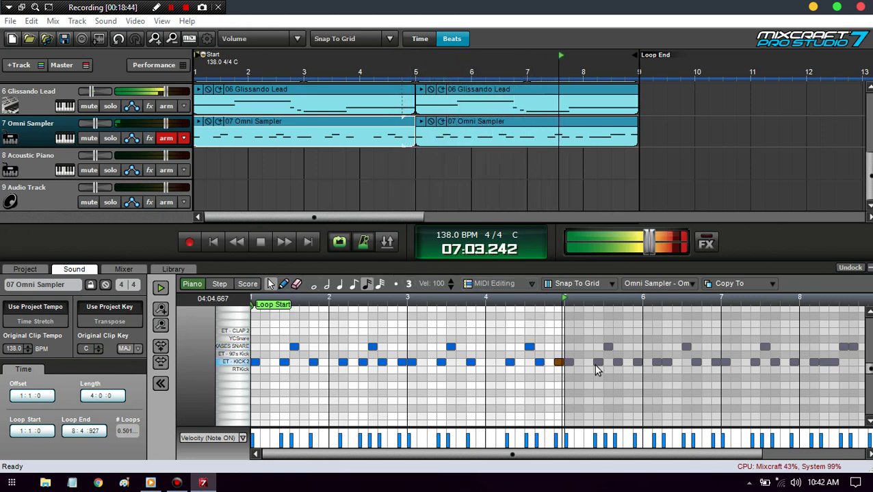
{"action": "left_click_drag", "start_coordinate": [565, 377], "coordinate": [135, 365]}
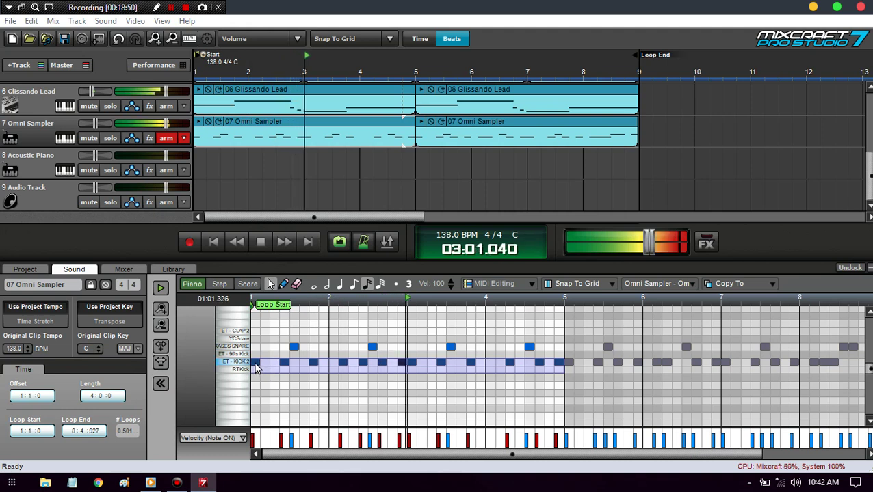
{"action": "left_click", "coordinate": [254, 364]}
{"action": "left_click_drag", "start_coordinate": [255, 363], "coordinate": [255, 357]}
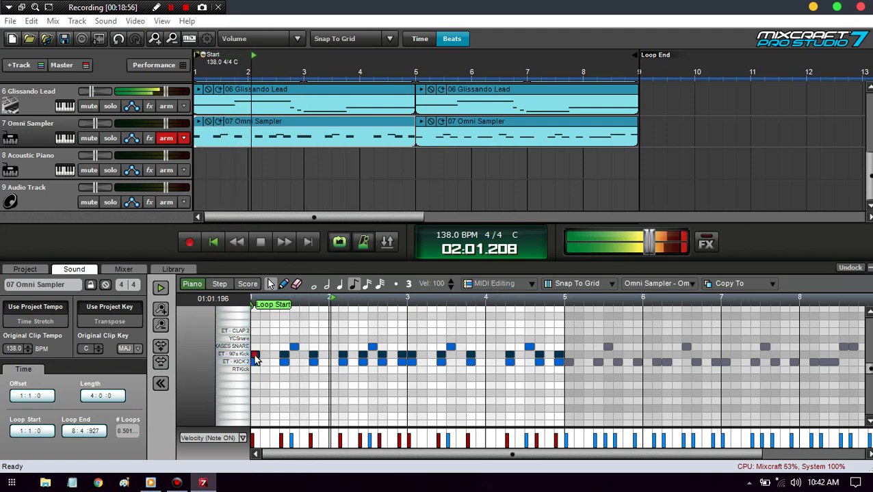
{"action": "left_click_drag", "start_coordinate": [255, 356], "coordinate": [256, 370]}
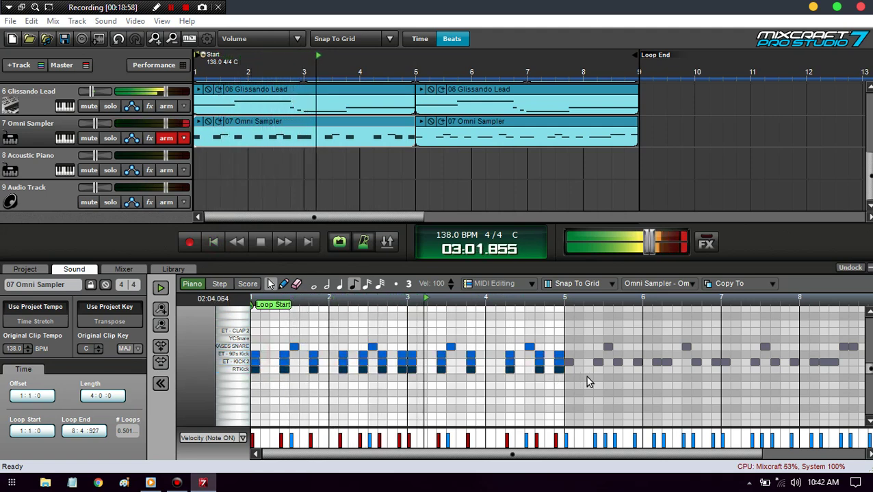
Copy the kick notes of the second Omni Sampler clip onto the ET - 90's Kick and RTKick rows.
{"action": "left_click", "coordinate": [487, 124]}
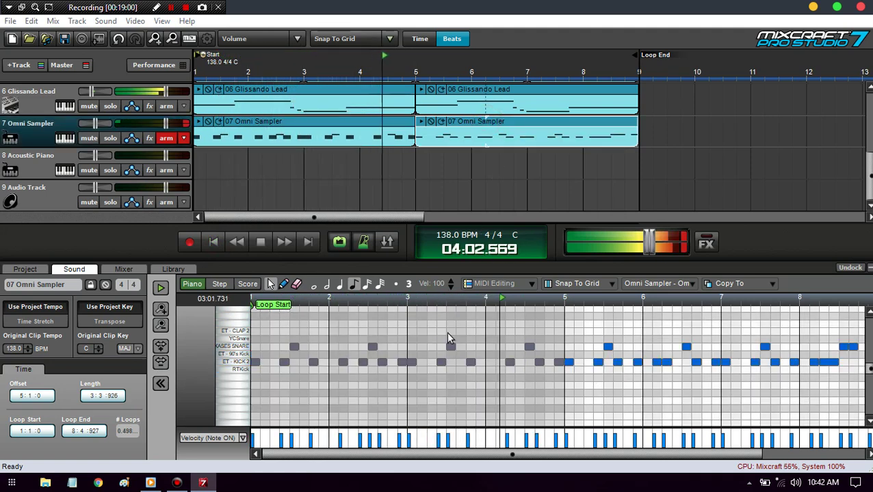
{"action": "left_click_drag", "start_coordinate": [848, 362], "coordinate": [567, 327]}
{"action": "key", "text": "Down"}
{"action": "key", "text": "Down"}
{"action": "key", "text": "Down"}
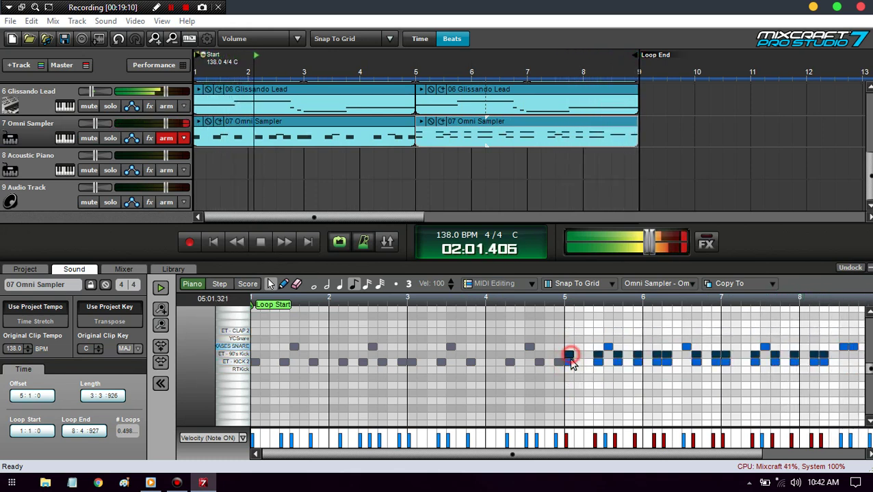
{"action": "left_click_drag", "start_coordinate": [571, 359], "coordinate": [570, 377]}
Extend the second Omni Sampler clip's loop end to bar 9 and hide the piano roll.
{"action": "left_click_drag", "start_coordinate": [585, 455], "coordinate": [595, 455]}
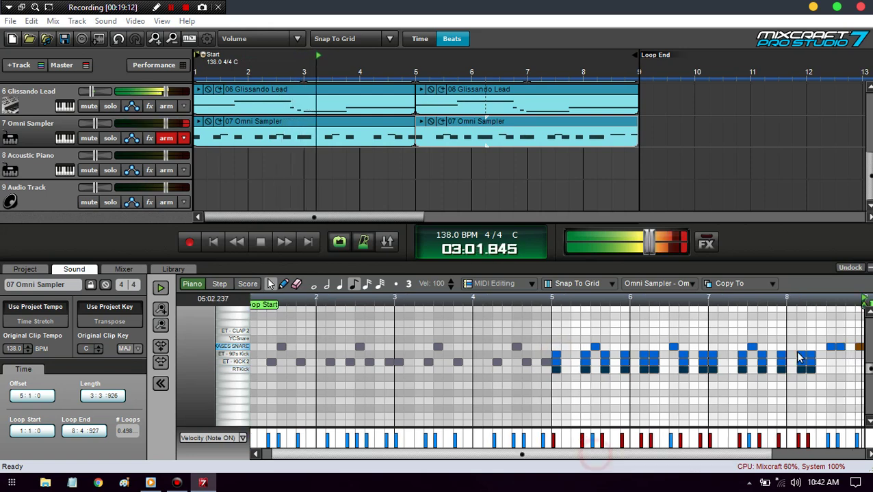
{"action": "scroll", "coordinate": [799, 357], "scroll_direction": "right", "scroll_amount": 3}
{"action": "left_click_drag", "start_coordinate": [743, 305], "coordinate": [748, 305]}
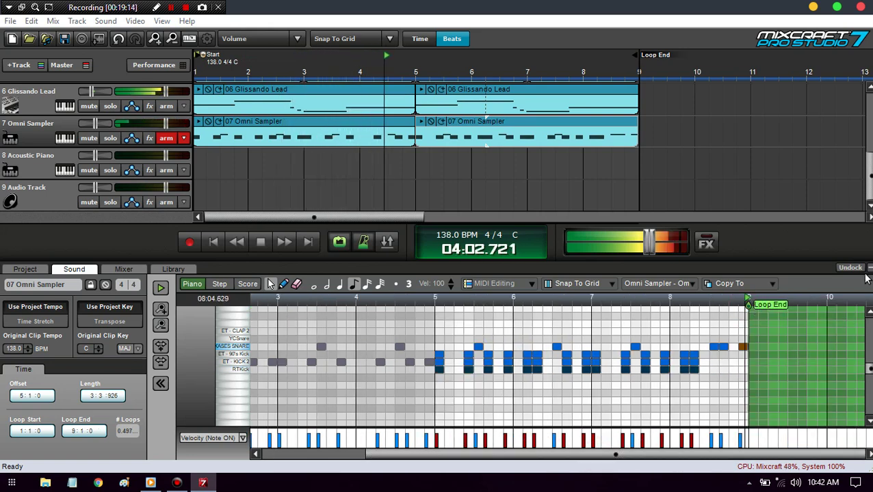
{"action": "double_click", "coordinate": [636, 133]}
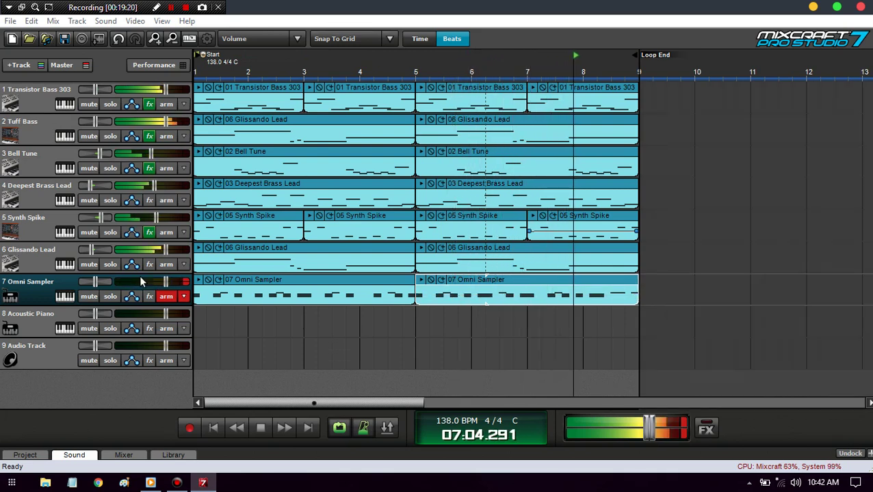
Disarm the Omni Sampler track, stop playback and add the recently used Limiter6-x64 effect to the track.
{"action": "left_click", "coordinate": [166, 296]}
{"action": "key", "text": "space"}
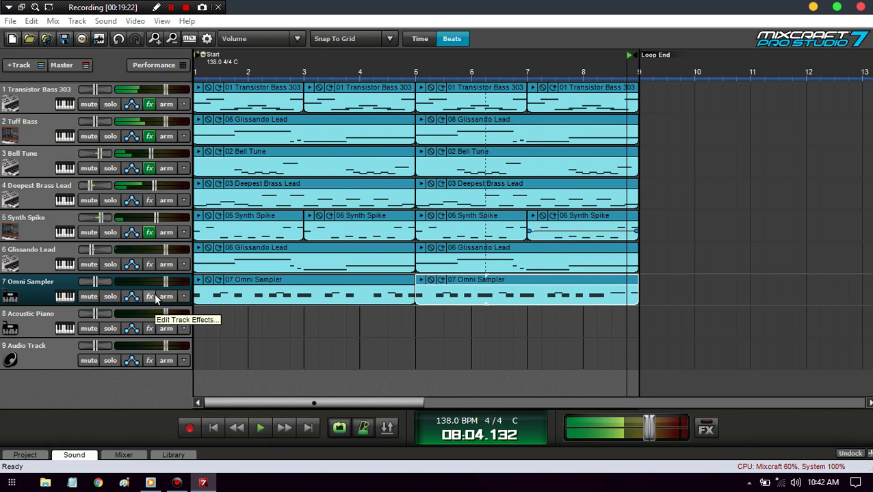
{"action": "left_click", "coordinate": [150, 296]}
{"action": "left_click", "coordinate": [311, 315]}
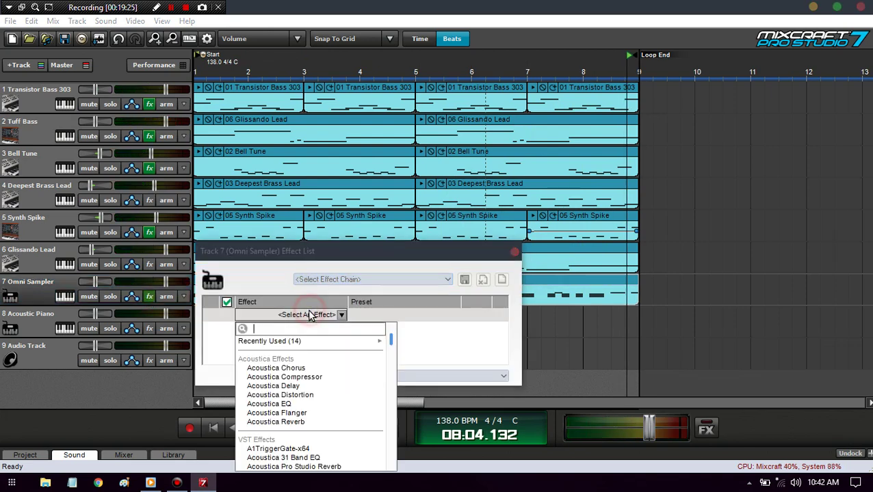
{"action": "left_click", "coordinate": [310, 344]}
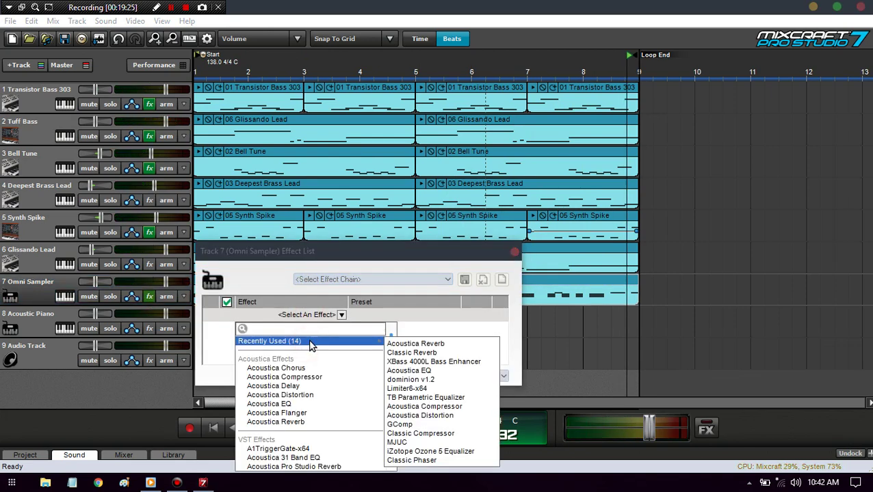
{"action": "left_click", "coordinate": [428, 388]}
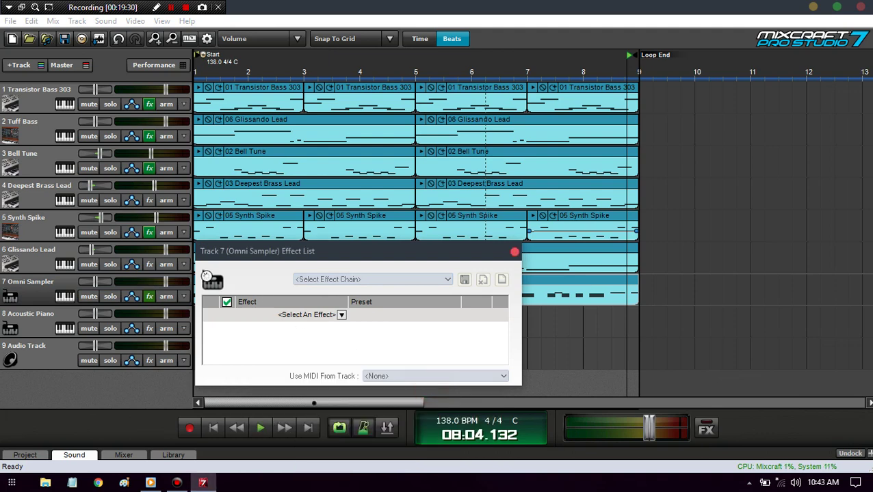
{"action": "left_click_drag", "start_coordinate": [233, 251], "coordinate": [355, 268]}
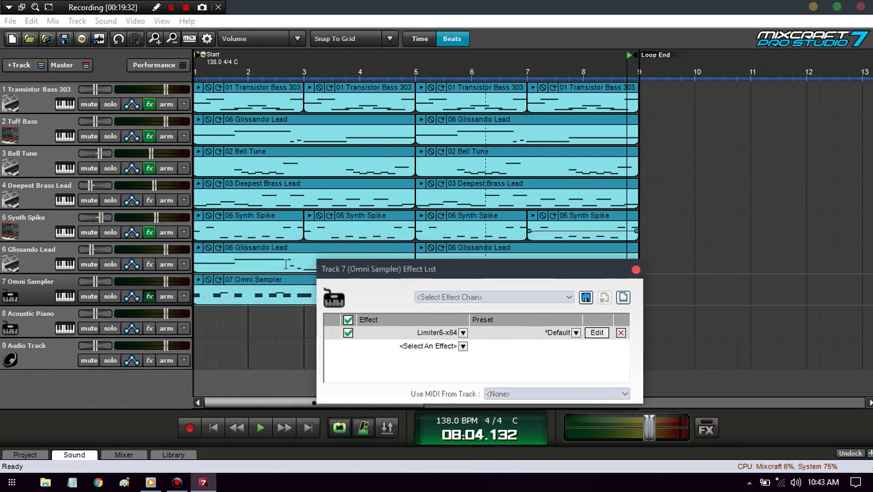
Play the beat from the start to hear the limited drums and close the track's effect list.
{"action": "left_click", "coordinate": [199, 279]}
{"action": "left_click", "coordinate": [213, 429]}
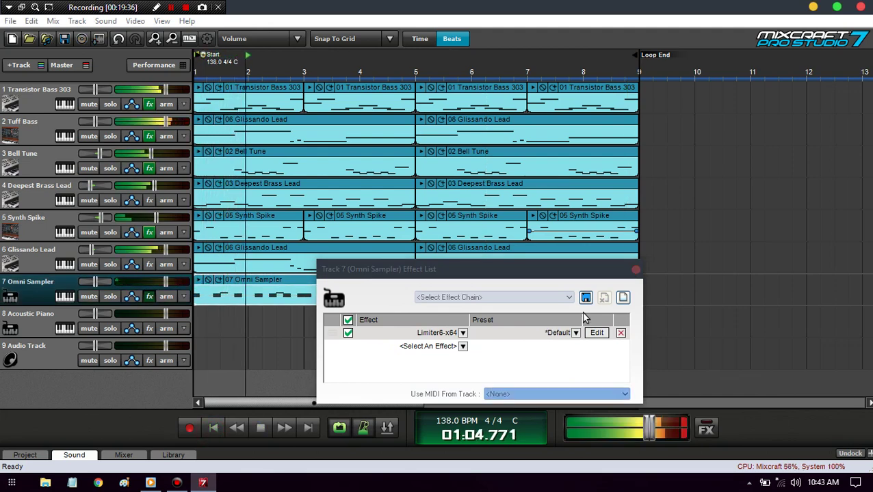
{"action": "left_click", "coordinate": [625, 271]}
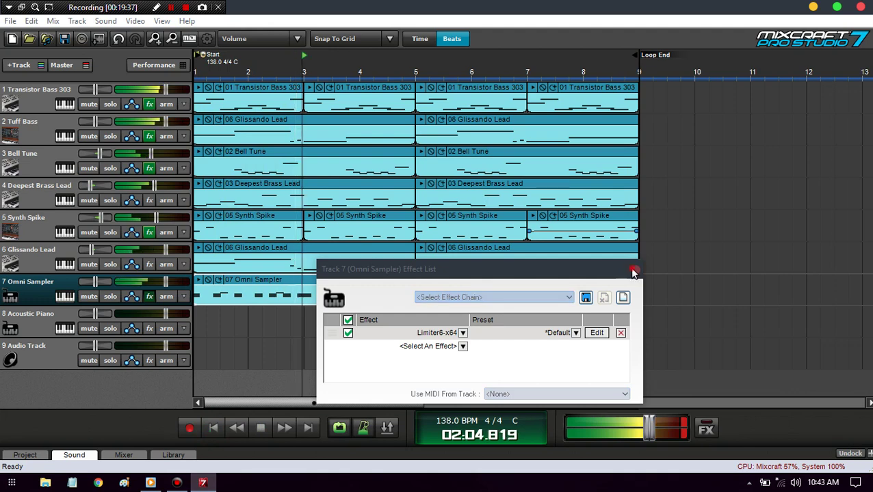
{"action": "left_click", "coordinate": [636, 270]}
{"action": "key", "text": "space"}
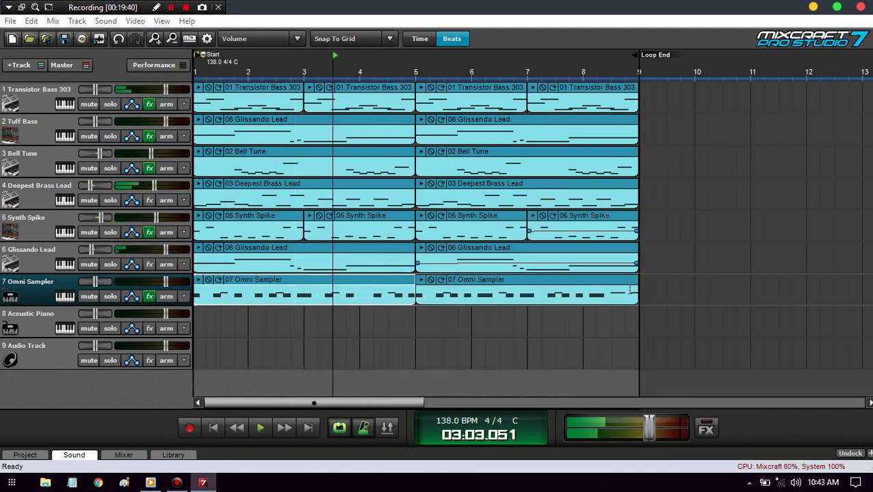
Save the project, then close the Master Effects window and hide the piano roll.
{"action": "left_click", "coordinate": [706, 429]}
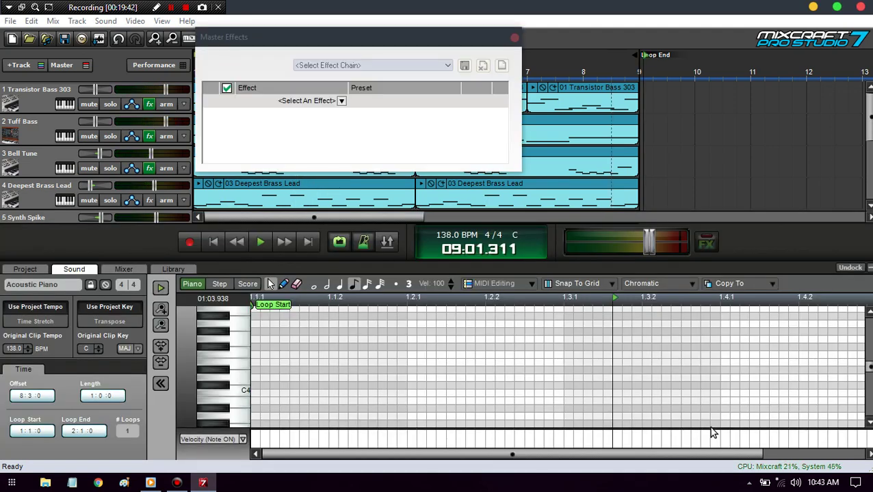
{"action": "left_click", "coordinate": [63, 38]}
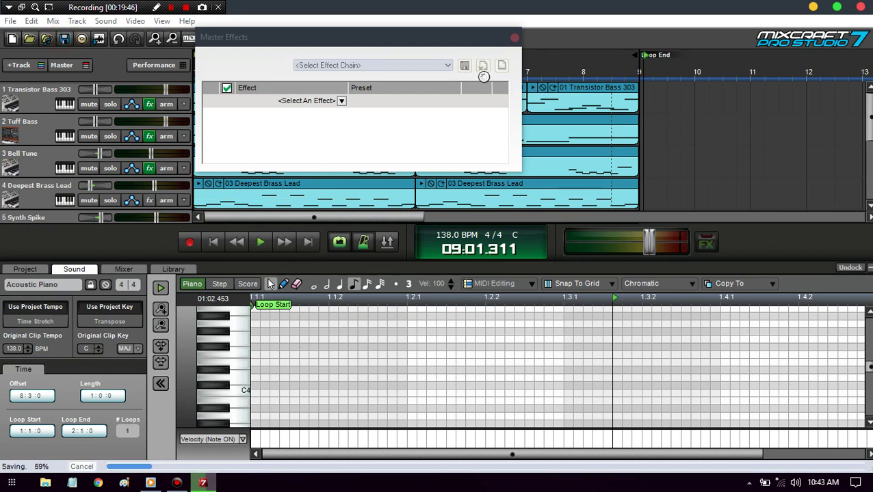
{"action": "left_click", "coordinate": [512, 37]}
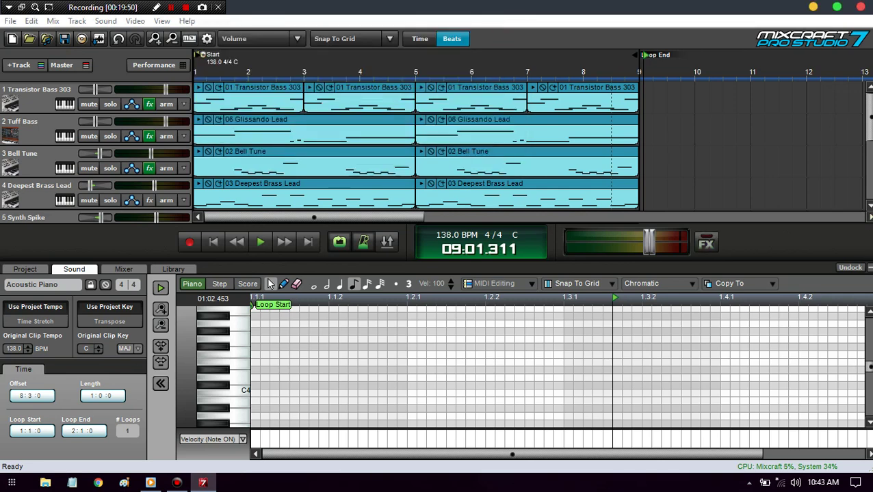
{"action": "left_click", "coordinate": [869, 268]}
{"action": "left_click", "coordinate": [711, 421]}
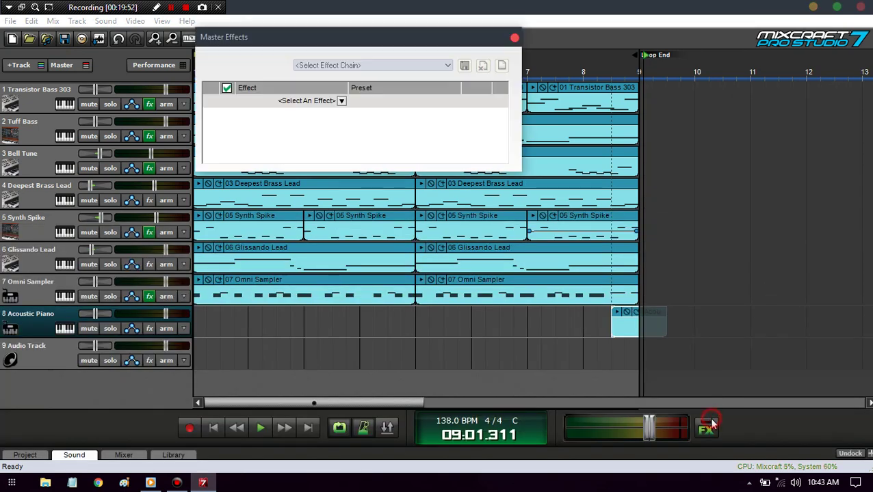
{"action": "left_click", "coordinate": [335, 102]}
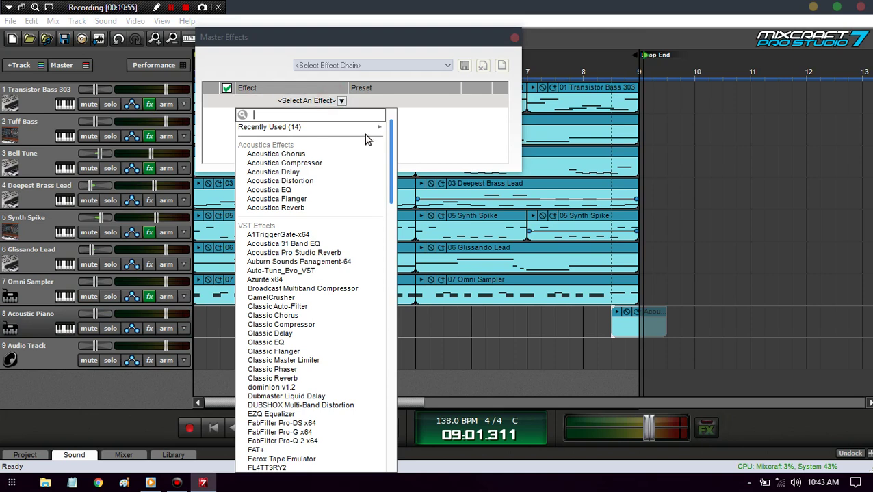
{"action": "mouse_move", "coordinate": [367, 136]}
{"action": "left_click", "coordinate": [409, 129]}
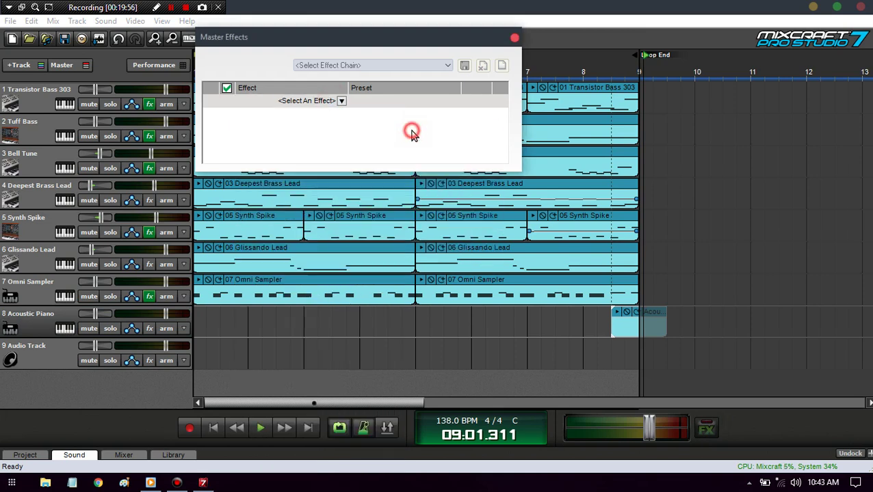
{"action": "left_click", "coordinate": [513, 41]}
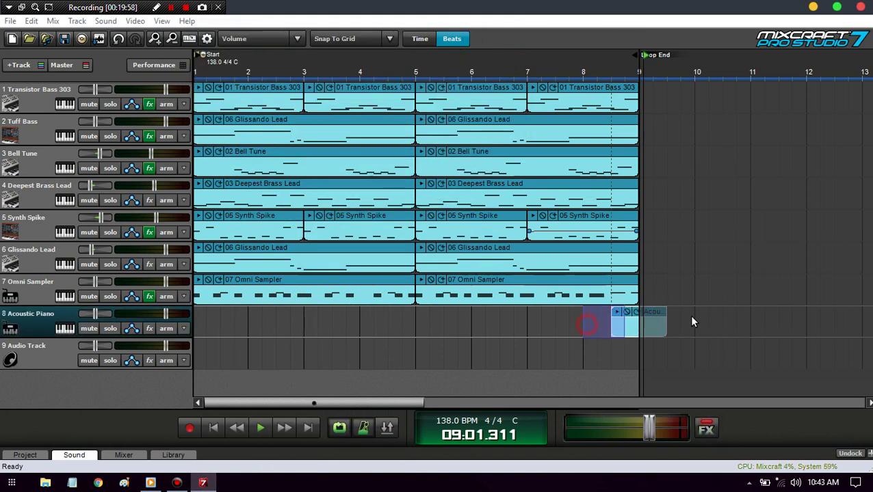
Delete the stray Acoustic Piano clip in bar 8 and play the beat from the start.
{"action": "left_click_drag", "start_coordinate": [692, 317], "coordinate": [714, 321]}
{"action": "key", "text": "Home"}
{"action": "key", "text": "Delete"}
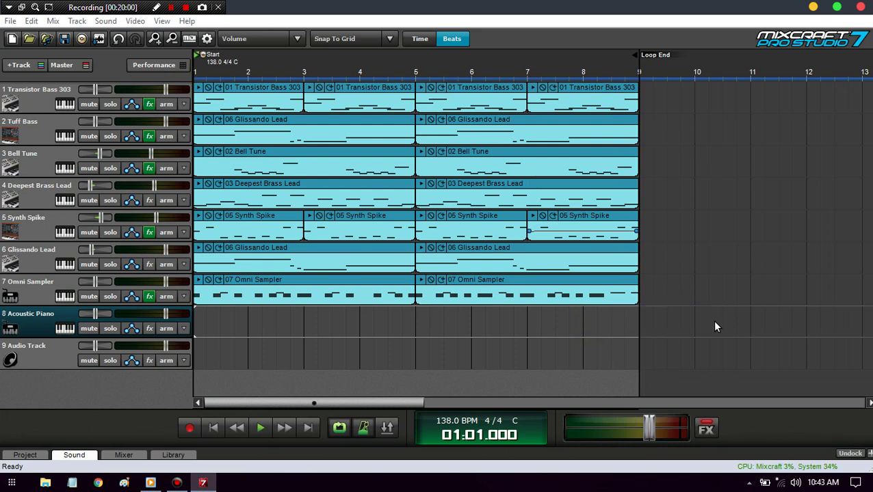
{"action": "key", "text": "space"}
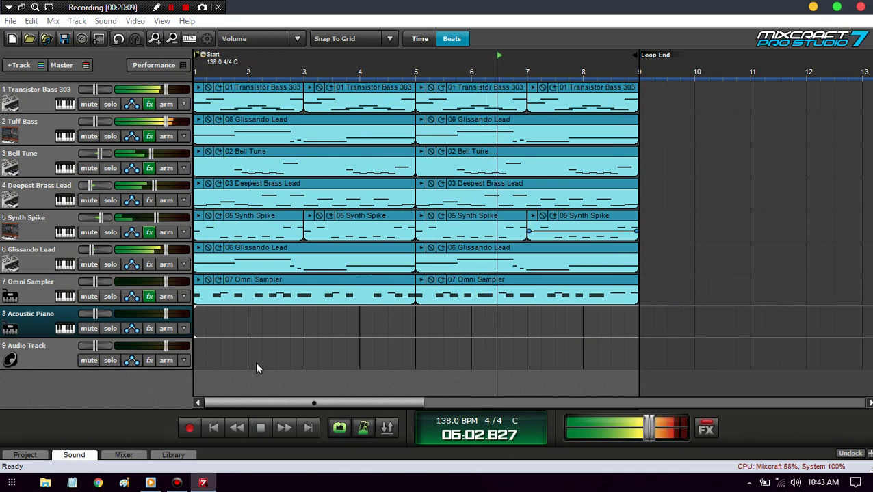
{"action": "key", "text": "space"}
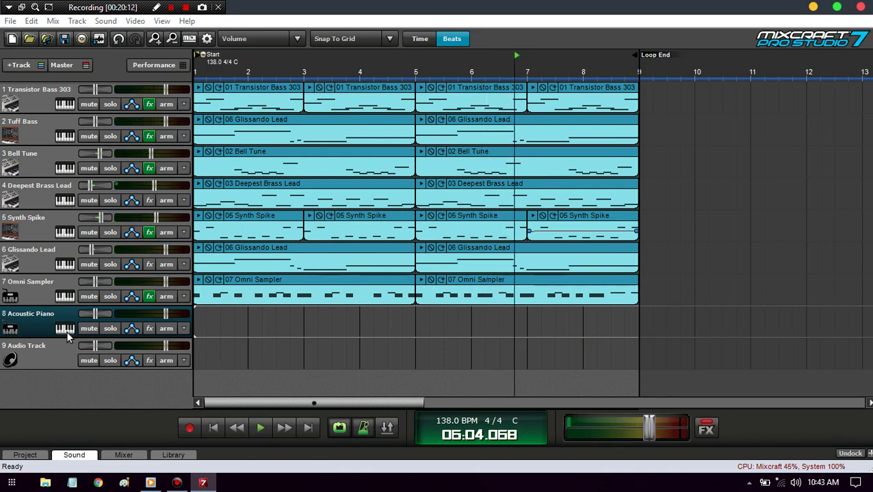
Load the Omni Sampler instrument on the Acoustic Piano track and open its editor.
{"action": "double_click", "coordinate": [318, 342]}
{"action": "type", "text": "omni"}
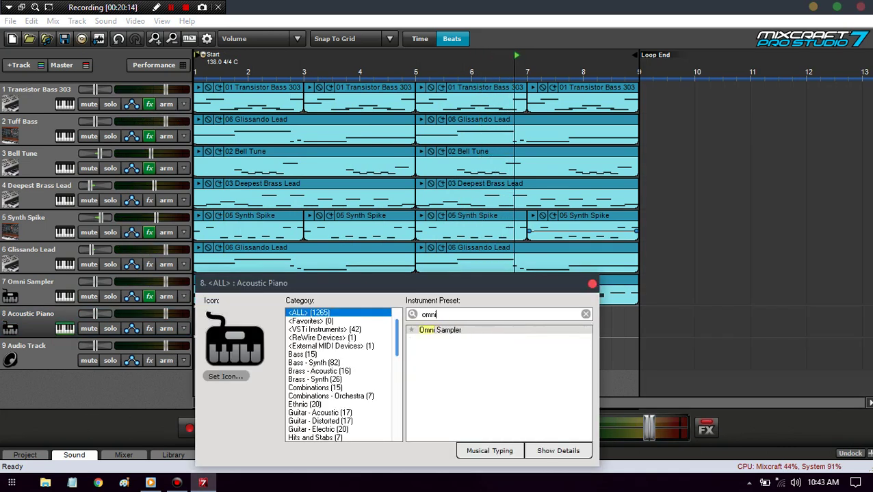
{"action": "left_click", "coordinate": [454, 330]}
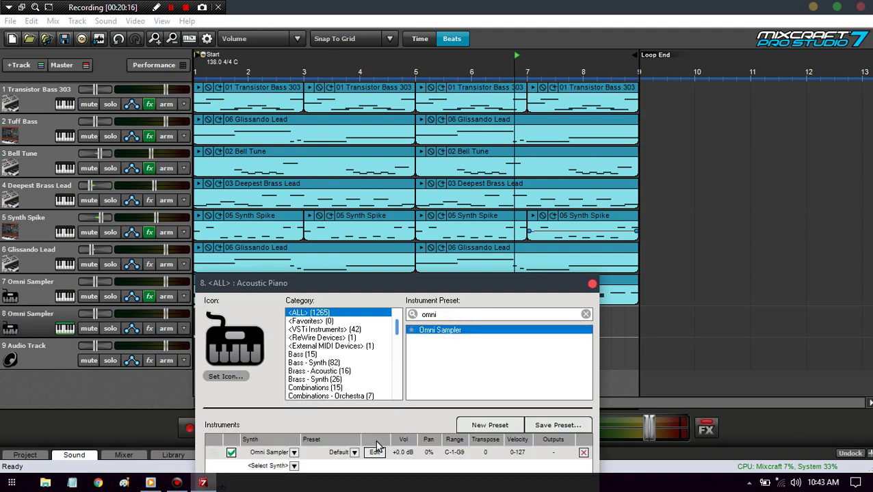
{"action": "left_click", "coordinate": [374, 455]}
Start adding a sound to a sampler pad and go from the Claps folder to the kit's Closed Hi Hats folder.
{"action": "double_click", "coordinate": [282, 186]}
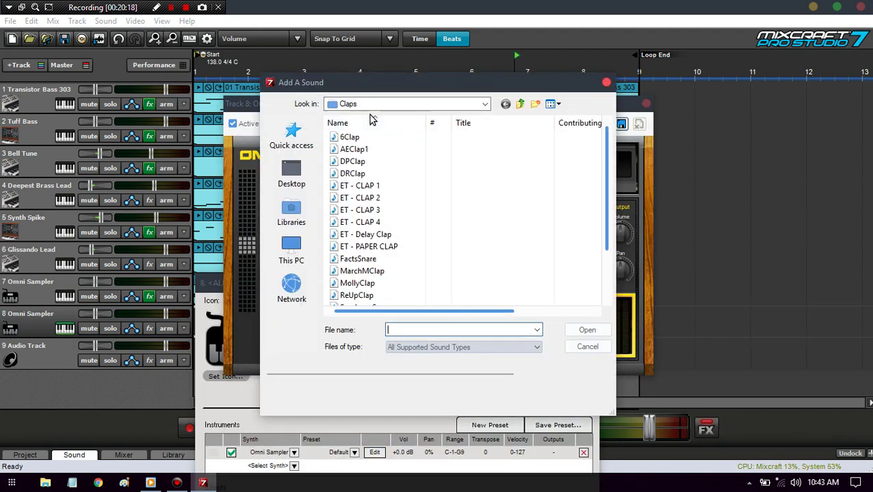
{"action": "left_click", "coordinate": [355, 186]}
{"action": "left_click", "coordinate": [352, 173]}
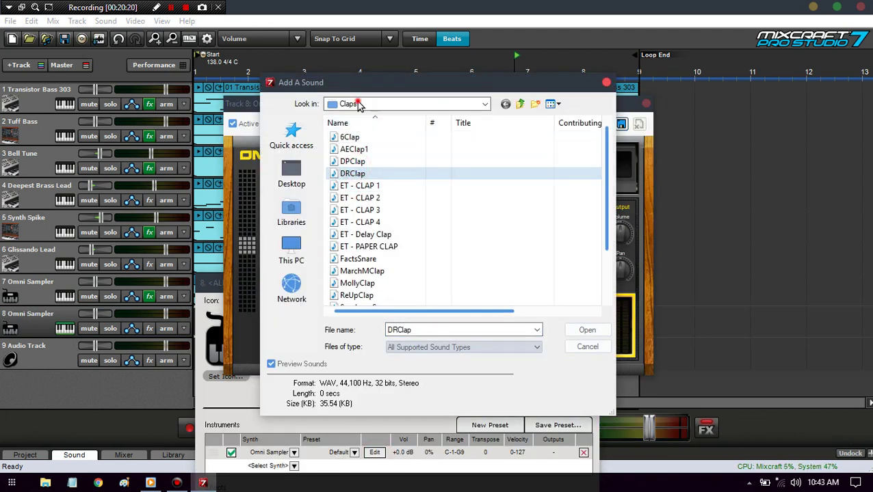
{"action": "left_click", "coordinate": [359, 104]}
{"action": "scroll", "coordinate": [438, 181], "scroll_direction": "up", "scroll_amount": 2}
{"action": "left_click", "coordinate": [395, 217]}
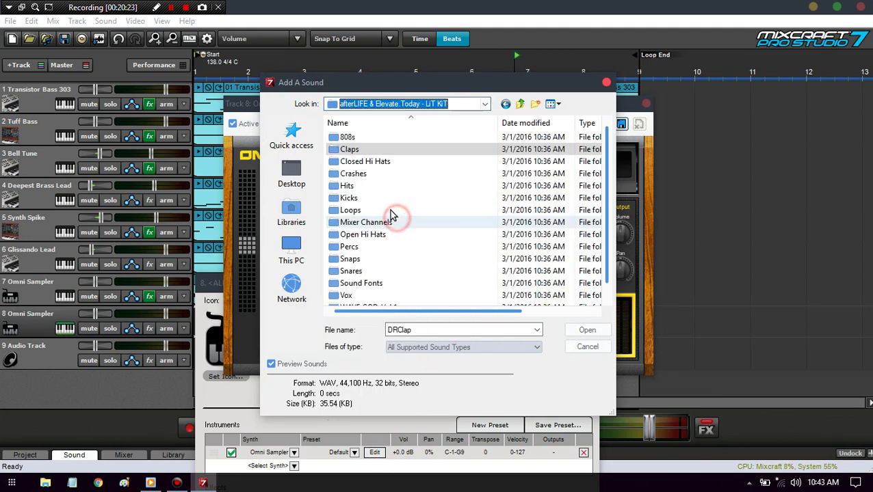
{"action": "double_click", "coordinate": [369, 162]}
Audition several closed hi-hat samples and load ET - Hi Hat 3wav onto the C4 pad.
{"action": "left_click", "coordinate": [369, 185]}
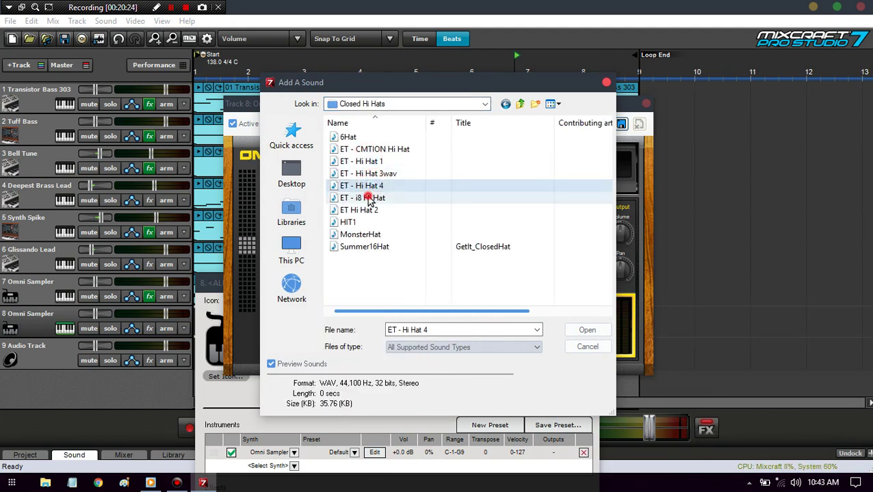
{"action": "key", "text": "Down"}
{"action": "left_click", "coordinate": [368, 186]}
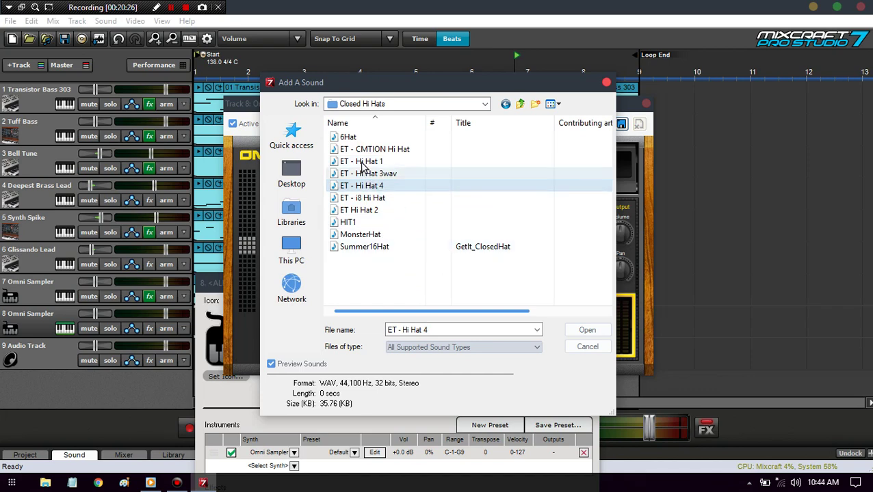
{"action": "left_click", "coordinate": [364, 163]}
{"action": "left_click", "coordinate": [363, 173]}
{"action": "left_click", "coordinate": [362, 162]}
{"action": "left_click", "coordinate": [363, 173]}
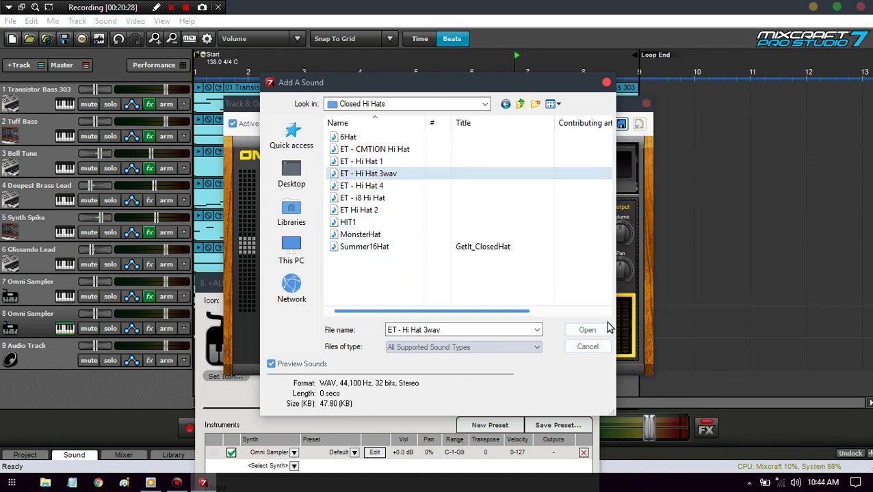
{"action": "left_click", "coordinate": [587, 330]}
Audition the other closed hi-hats for the C#4 pad and load ET - Hi Hat 4 onto it.
{"action": "double_click", "coordinate": [333, 186]}
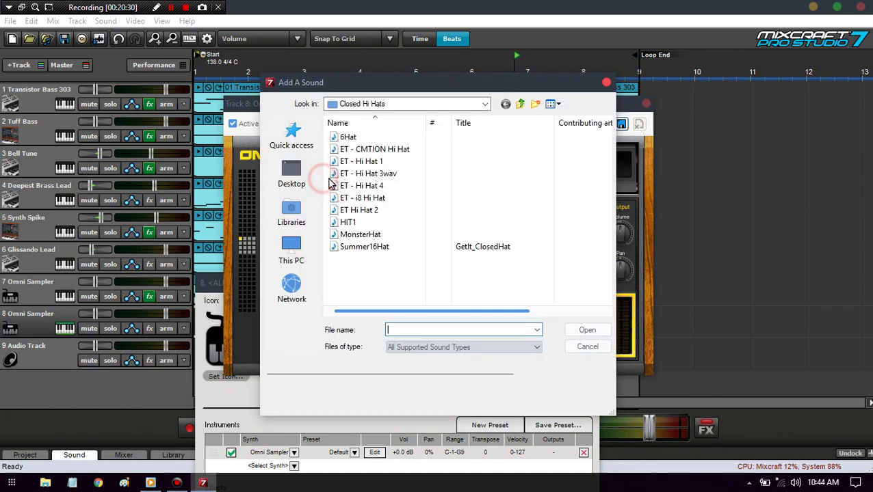
{"action": "left_click", "coordinate": [366, 186]}
{"action": "left_click", "coordinate": [363, 162]}
{"action": "left_click", "coordinate": [360, 149]}
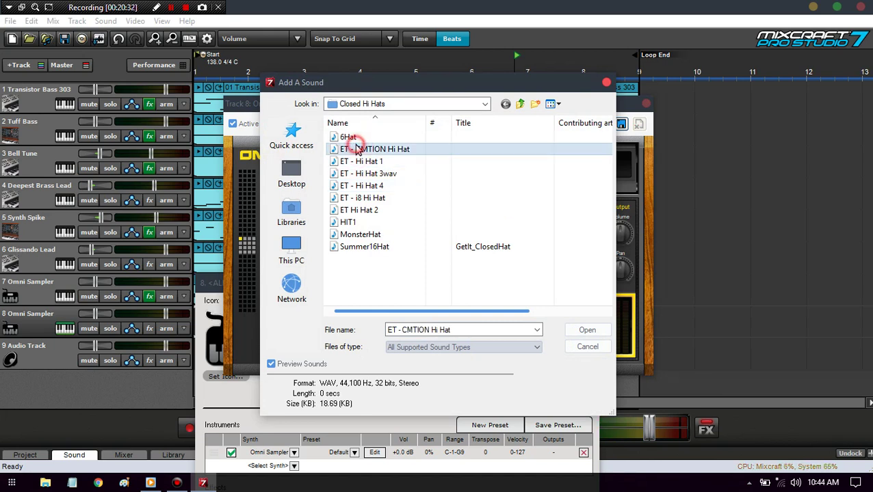
{"action": "left_click", "coordinate": [349, 137]}
{"action": "left_click", "coordinate": [361, 223]}
{"action": "left_click", "coordinate": [360, 235]}
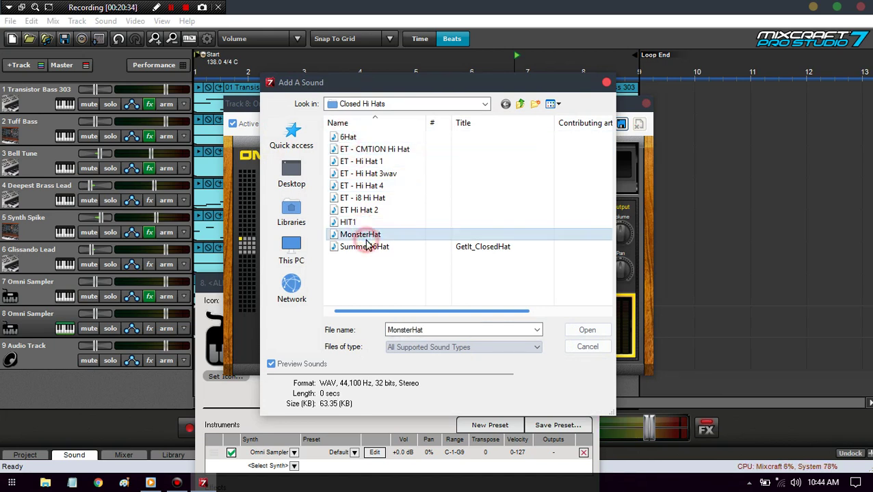
{"action": "left_click", "coordinate": [371, 247]}
{"action": "left_click", "coordinate": [359, 210]}
{"action": "left_click", "coordinate": [362, 197]}
{"action": "left_click", "coordinate": [361, 186]}
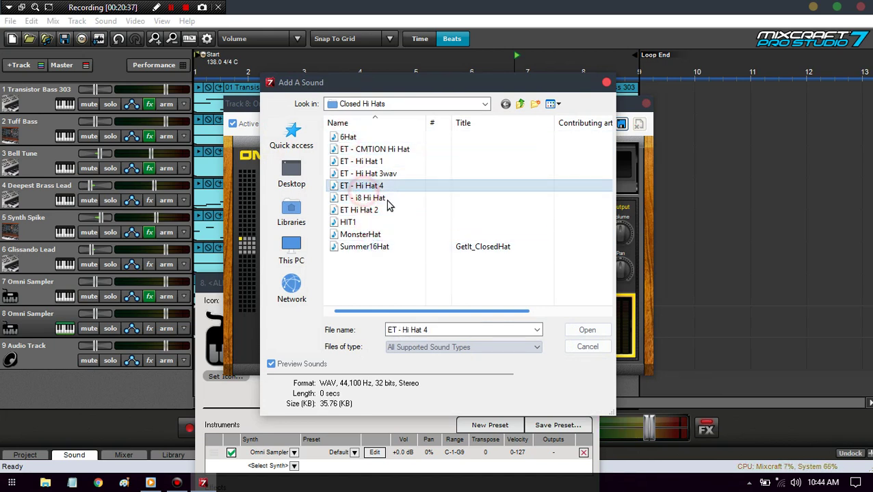
{"action": "left_click", "coordinate": [568, 331]}
Load Crash 4 from the LiT KiT's Crashes folder onto the D4 pad.
{"action": "double_click", "coordinate": [390, 185]}
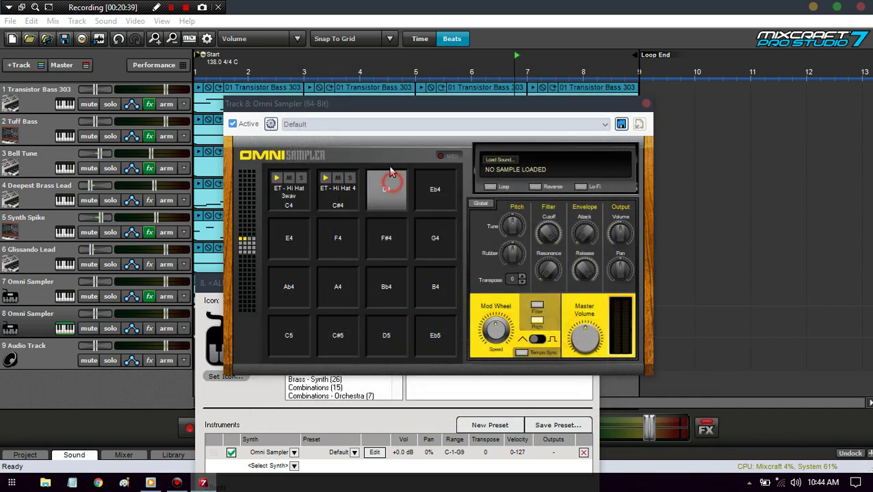
{"action": "left_click", "coordinate": [387, 104]}
{"action": "left_click", "coordinate": [487, 161]}
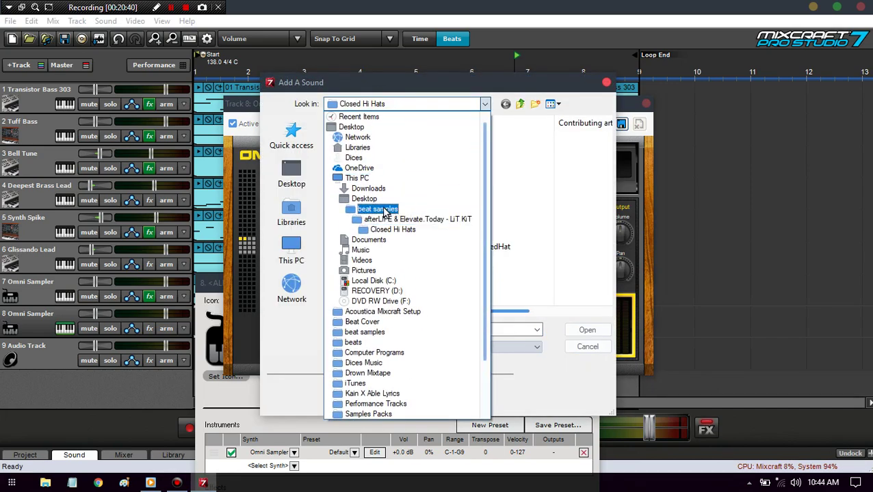
{"action": "left_click", "coordinate": [385, 219]}
{"action": "double_click", "coordinate": [359, 173]}
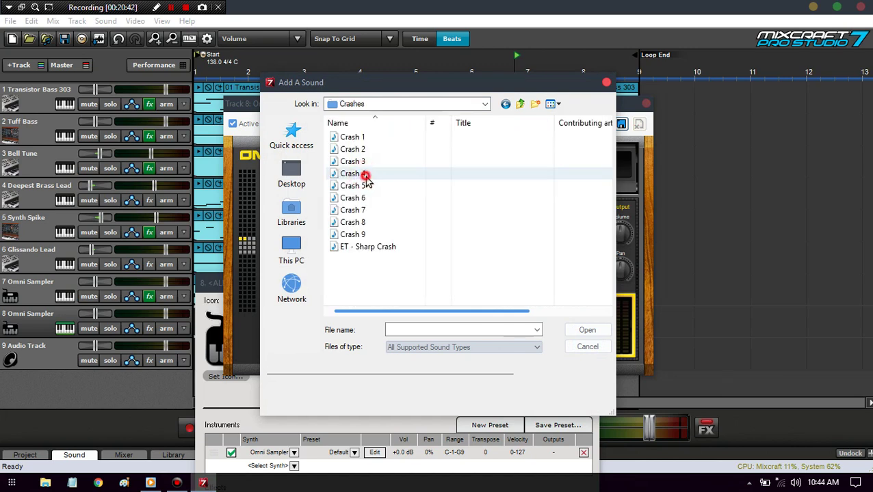
{"action": "left_click", "coordinate": [364, 174]}
{"action": "left_click", "coordinate": [587, 332]}
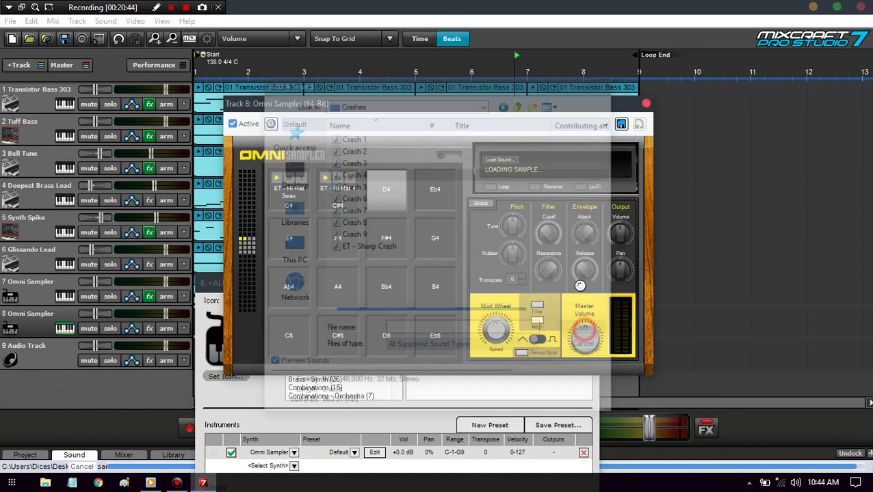
Close the sampler and instrument windows, then create a clip in bar 1 of track 8 and show it in Step view.
{"action": "left_click", "coordinate": [646, 106]}
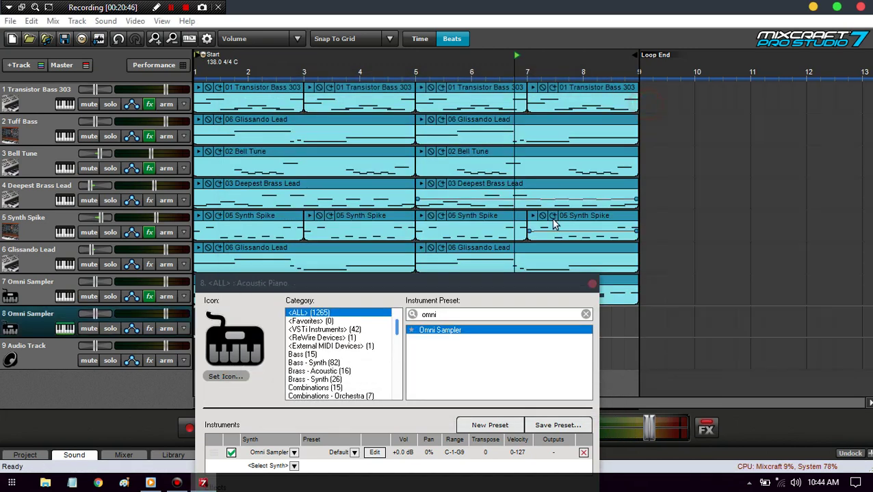
{"action": "left_click", "coordinate": [592, 285]}
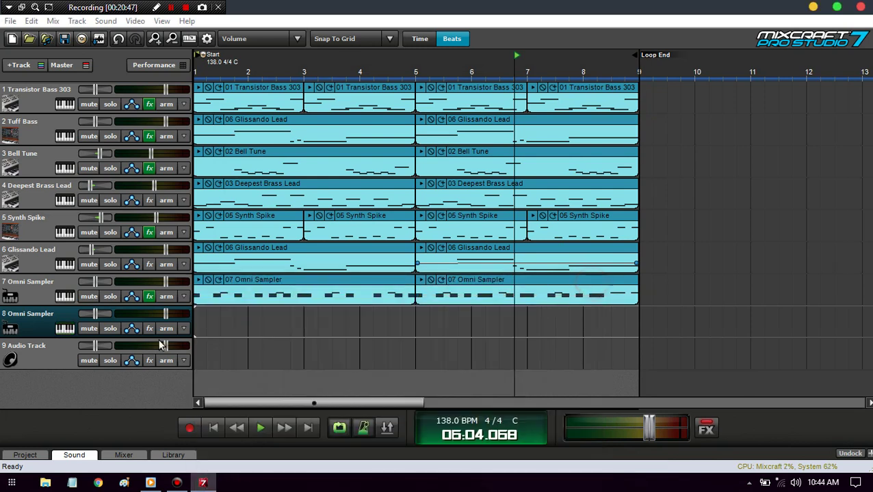
{"action": "double_click", "coordinate": [193, 327]}
{"action": "left_click", "coordinate": [219, 283]}
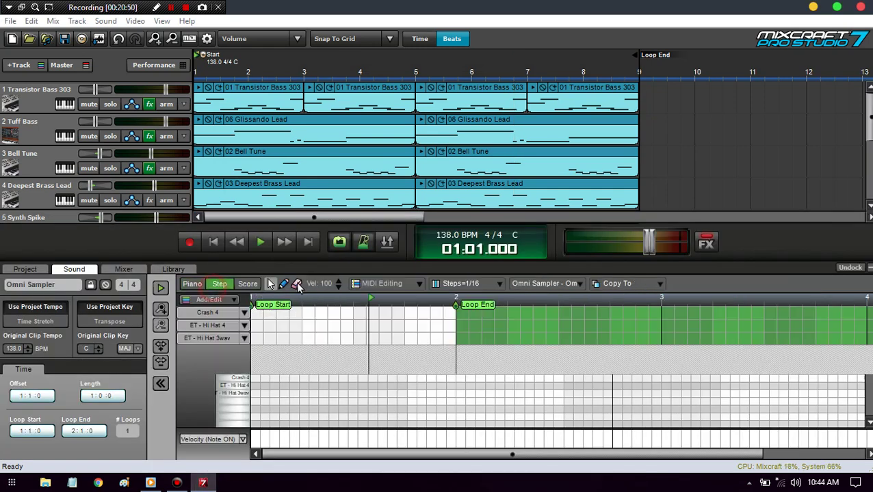
Add a Crash 4 hit on step 1 and ET - Hi Hat 3wav hits on steps 1, 3, 5 to 9 and 13.
{"action": "left_click", "coordinate": [256, 313]}
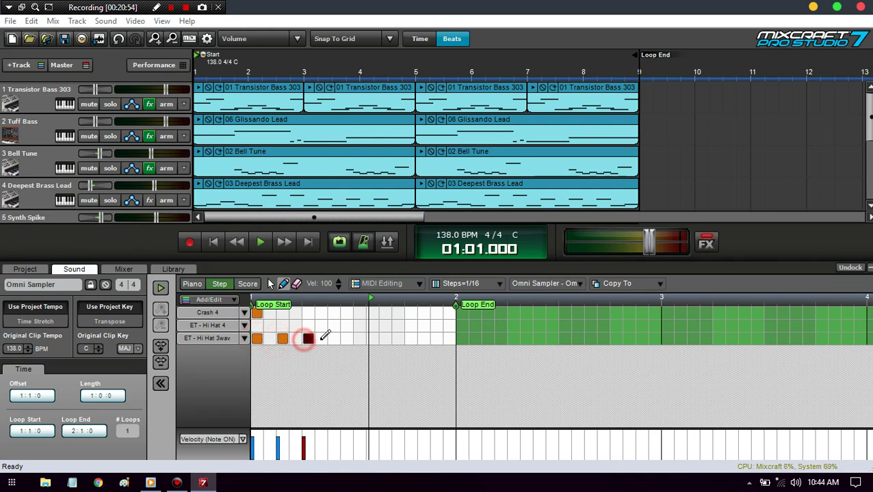
{"action": "left_click", "coordinate": [334, 339]}
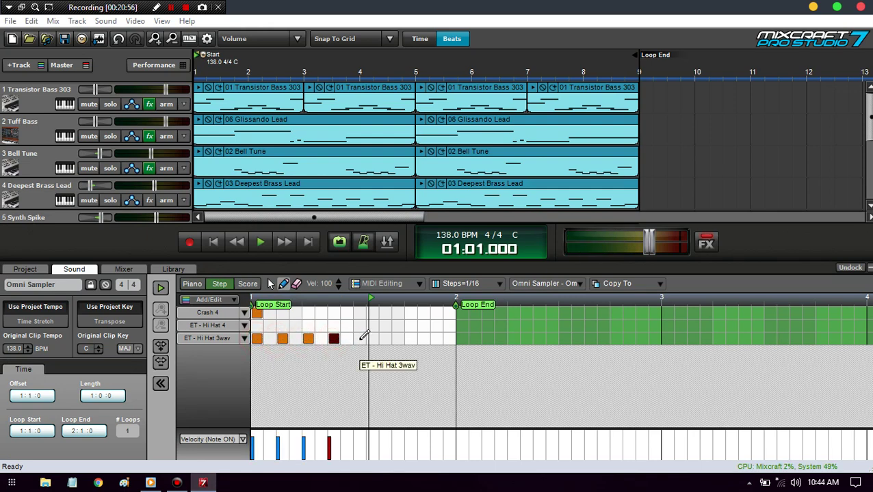
{"action": "left_click", "coordinate": [320, 339]}
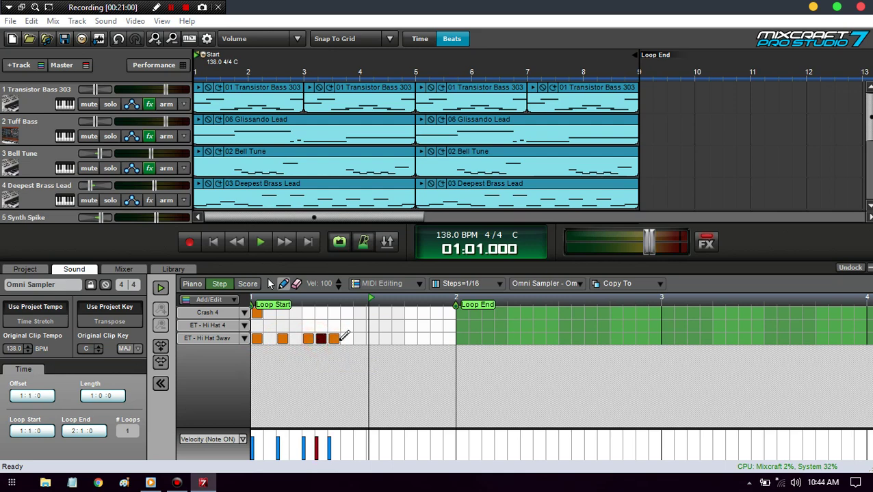
{"action": "left_click", "coordinate": [346, 339]}
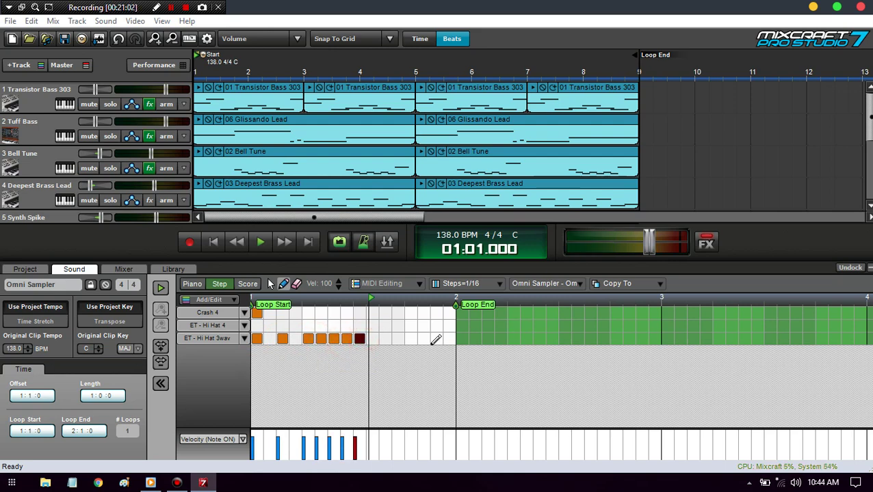
{"action": "left_click", "coordinate": [411, 339]}
With the clip playing, soften ET - Hi Hat 3wav steps 6 to 8, set step 13 to velocity 74 and add step 15 at 101.
{"action": "left_click", "coordinate": [160, 290]}
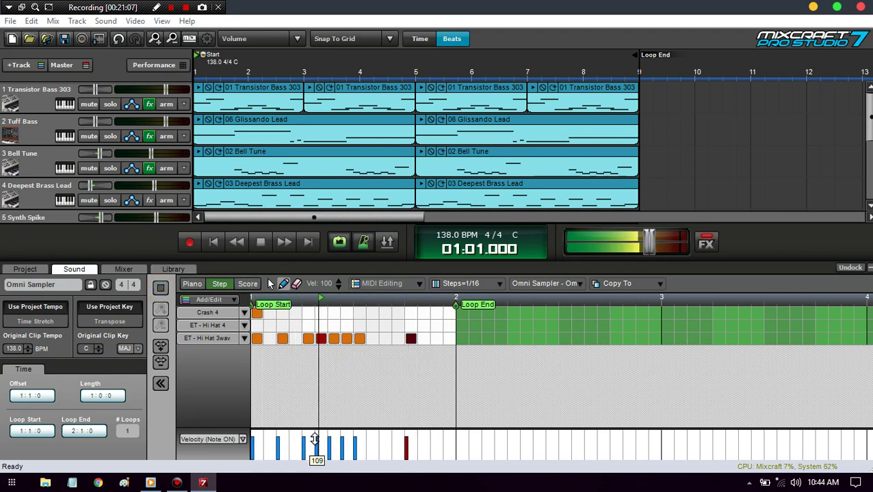
{"action": "left_click", "coordinate": [342, 447]}
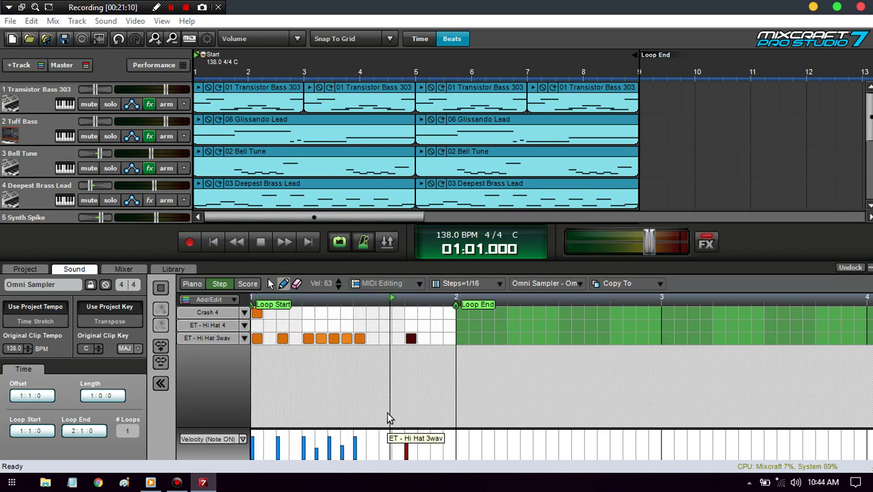
{"action": "left_click_drag", "start_coordinate": [313, 440], "coordinate": [344, 437]}
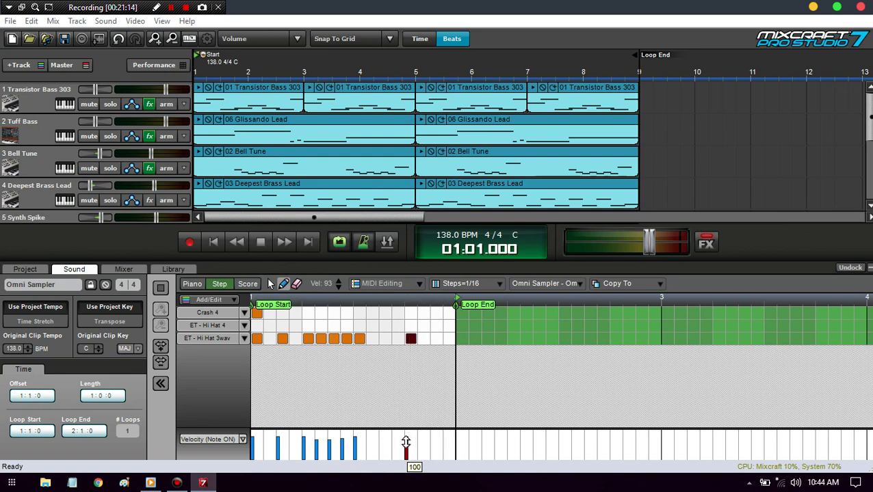
{"action": "left_click_drag", "start_coordinate": [405, 443], "coordinate": [403, 444]}
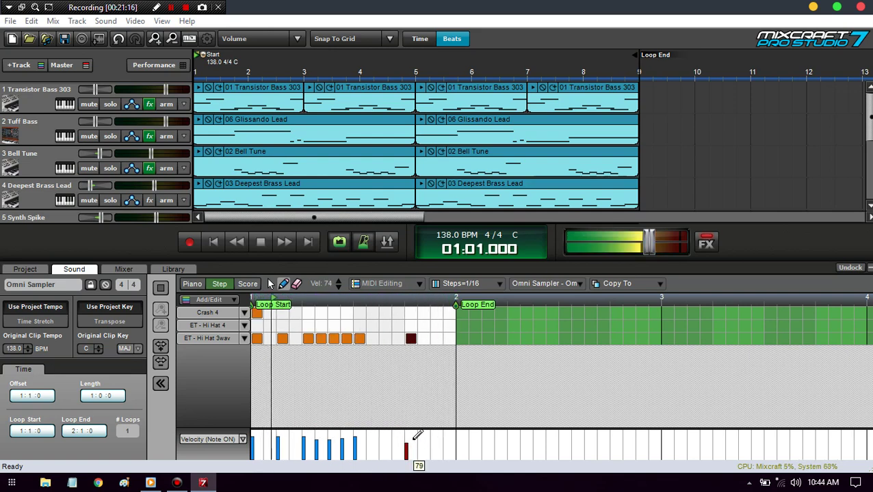
{"action": "left_click", "coordinate": [436, 339]}
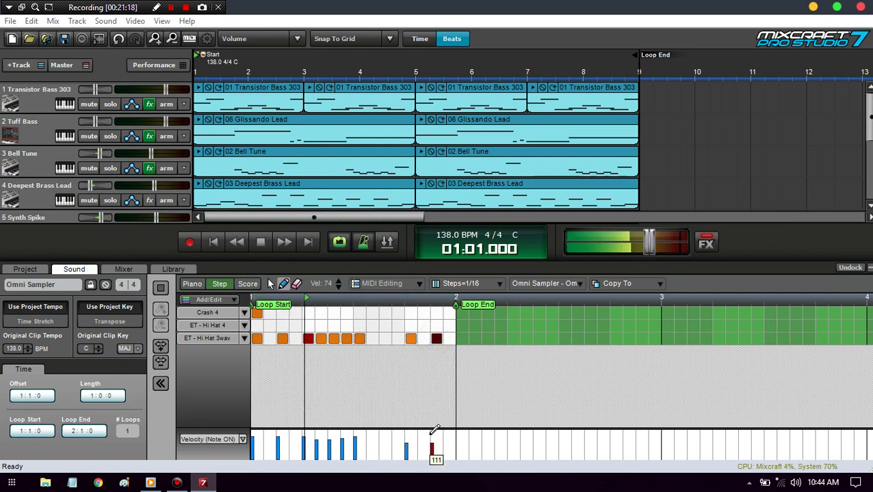
{"action": "left_click_drag", "start_coordinate": [432, 456], "coordinate": [437, 432]}
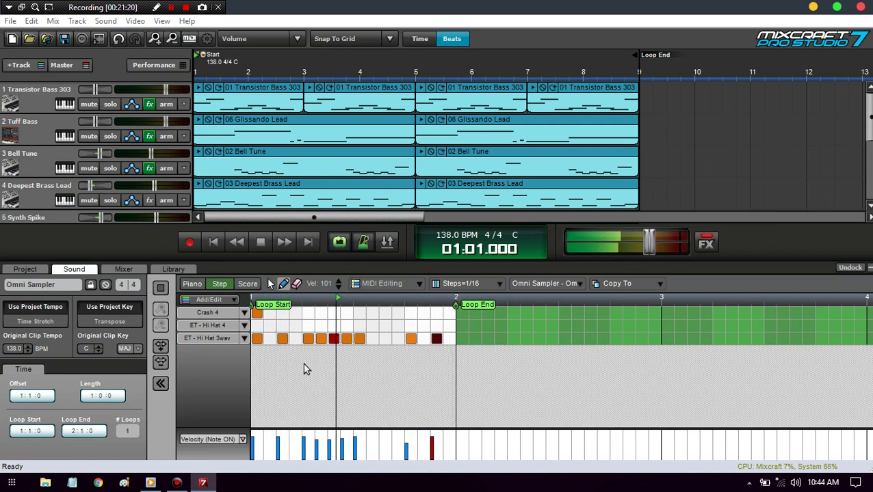
Add ET - Hi Hat 4 hits on steps 11 and 15 at velocity 127, and set ET - Hi Hat 3wav step 15 to 97.
{"action": "left_click", "coordinate": [224, 328]}
{"action": "left_click", "coordinate": [386, 326]}
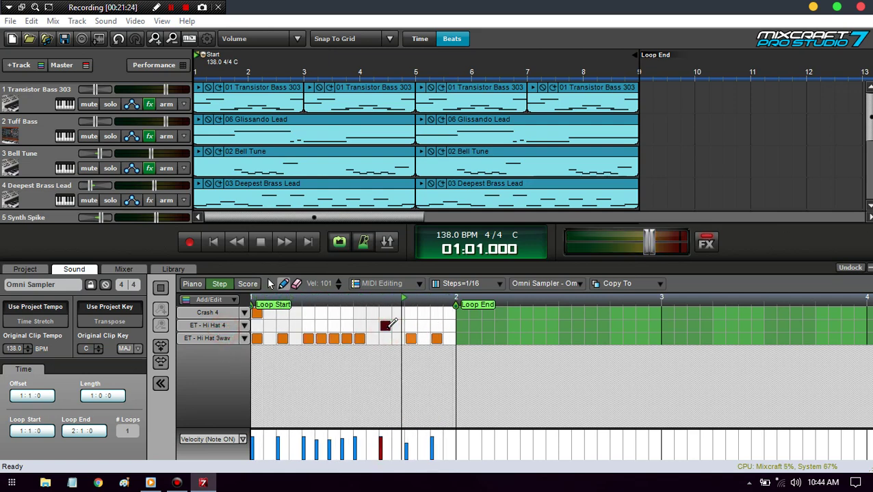
{"action": "left_click", "coordinate": [438, 326]}
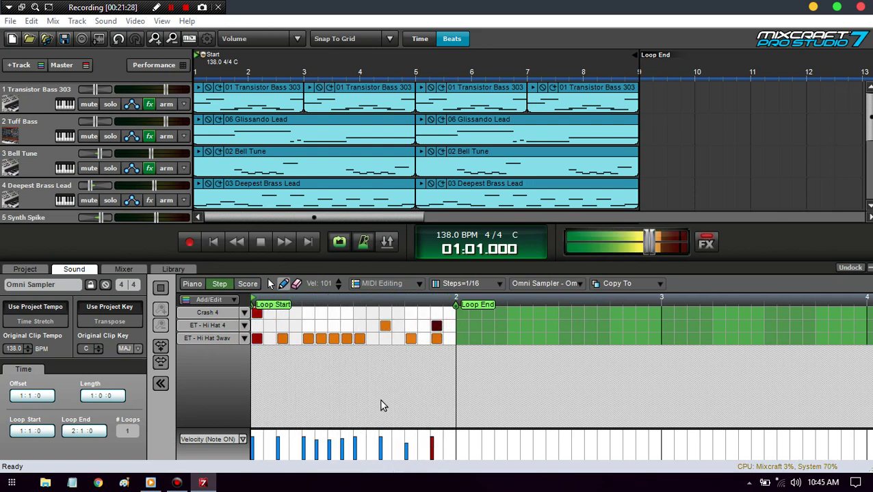
{"action": "left_click_drag", "start_coordinate": [381, 448], "coordinate": [383, 398]}
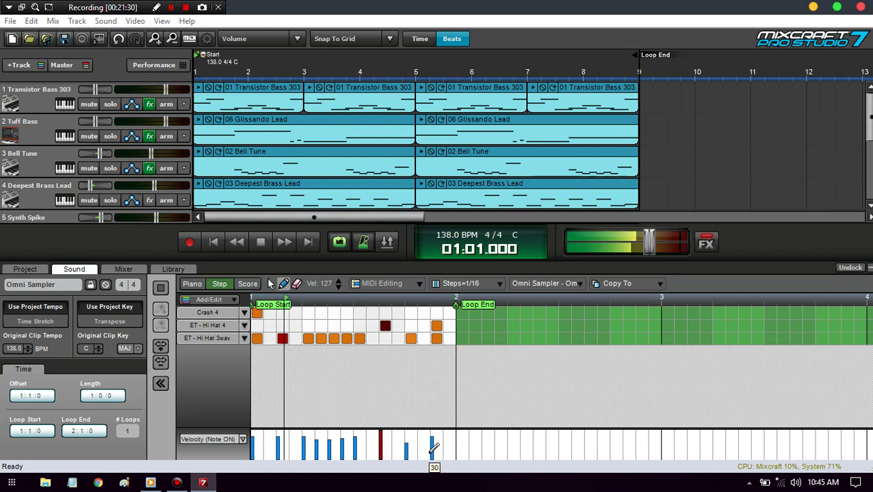
{"action": "mouse_move", "coordinate": [433, 452]}
{"action": "left_mouse_down"}
{"action": "mouse_move", "coordinate": [438, 419]}
{"action": "mouse_move", "coordinate": [433, 460]}
{"action": "left_mouse_up"}
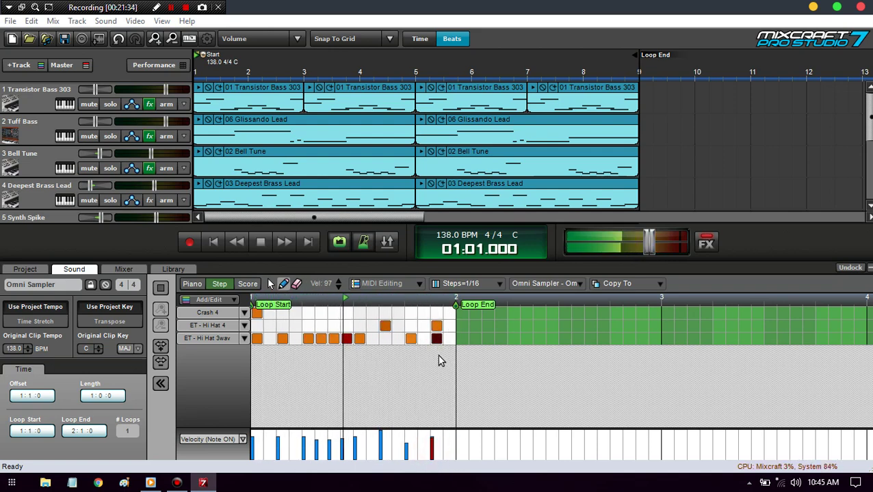
{"action": "left_click", "coordinate": [437, 327]}
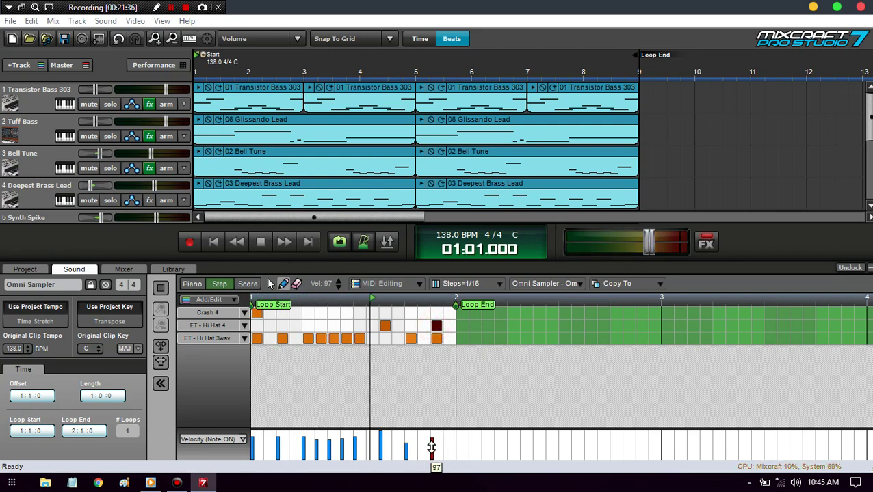
{"action": "left_click_drag", "start_coordinate": [432, 460], "coordinate": [431, 394]}
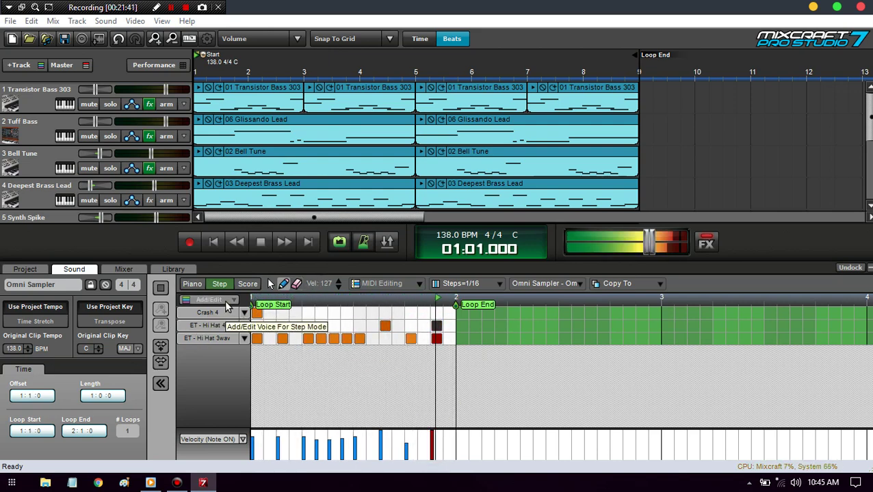
Stop playback, hide the clip editor and duplicate the bar 1 hi-hat clip into bar 2 of track 8.
{"action": "key", "text": "space"}
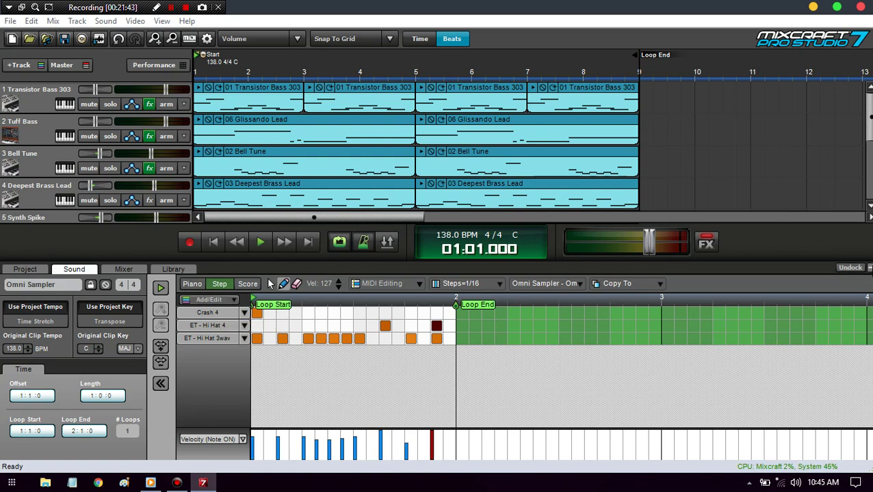
{"action": "left_click", "coordinate": [869, 268]}
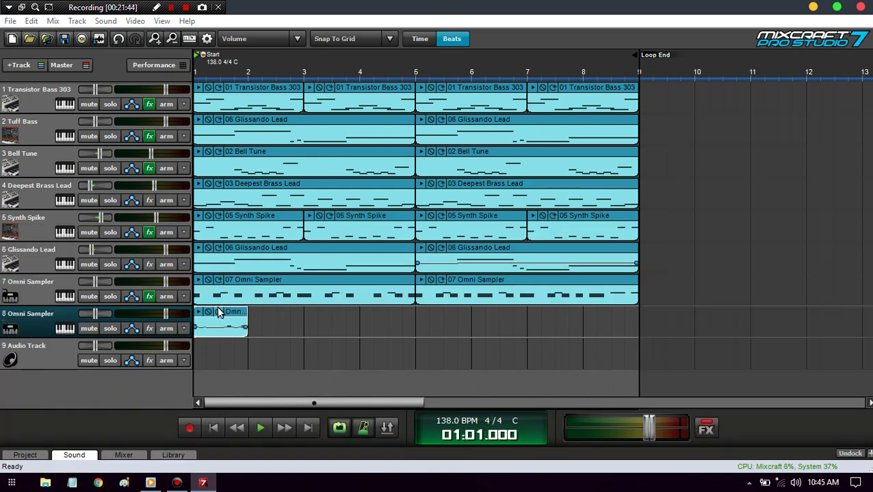
{"action": "left_click_drag", "start_coordinate": [244, 312], "coordinate": [303, 314]}
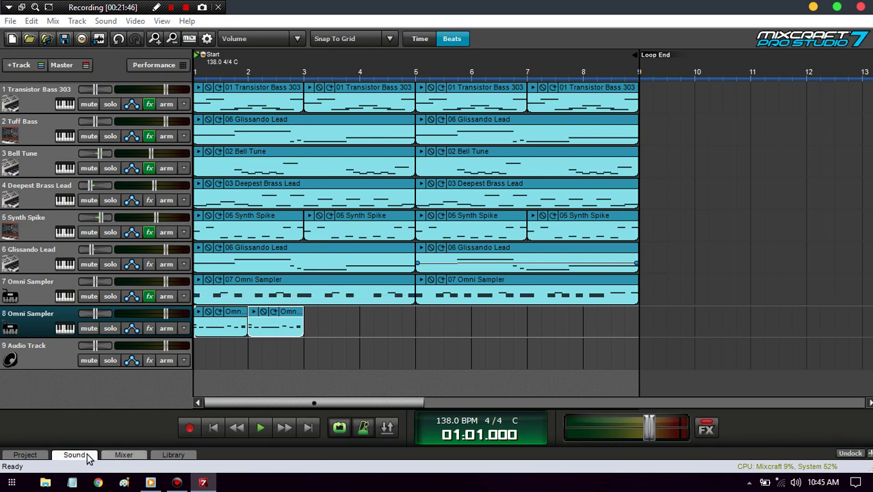
In the bar 2 clip, remove ET - Hi Hat 3wav step 6 and add a hit on step 4 at velocity 52.
{"action": "left_click", "coordinate": [84, 456]}
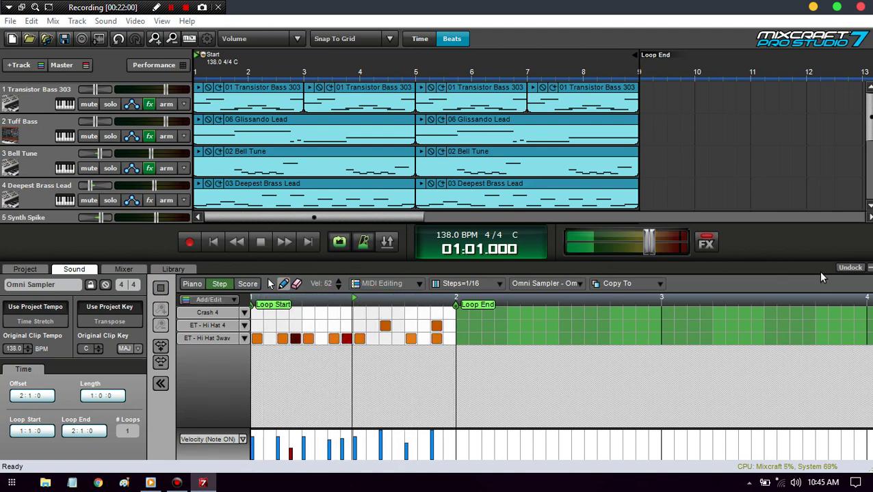
{"action": "scroll", "coordinate": [865, 149], "scroll_direction": "down", "scroll_amount": 5}
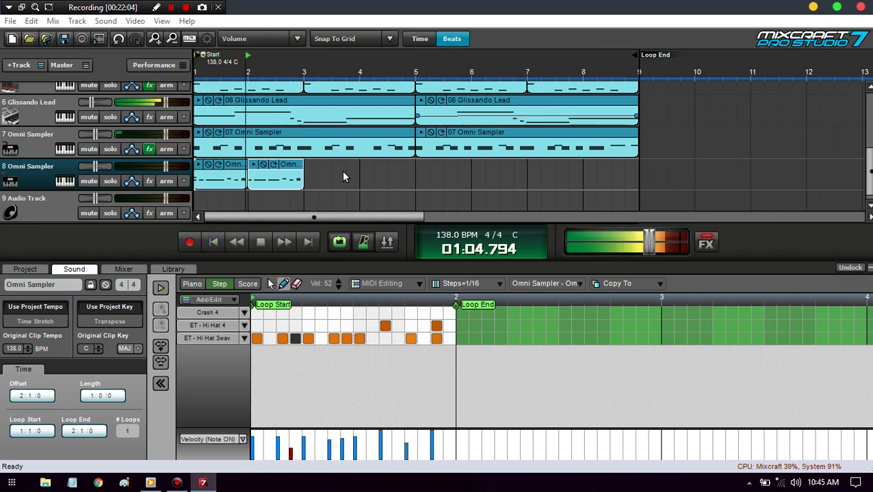
Duplicate track 8's two one-bar hi-hat clips repeatedly to fill bars 3 to 8, and lower the track's volume slightly.
{"action": "left_click_drag", "start_coordinate": [329, 181], "coordinate": [182, 173]}
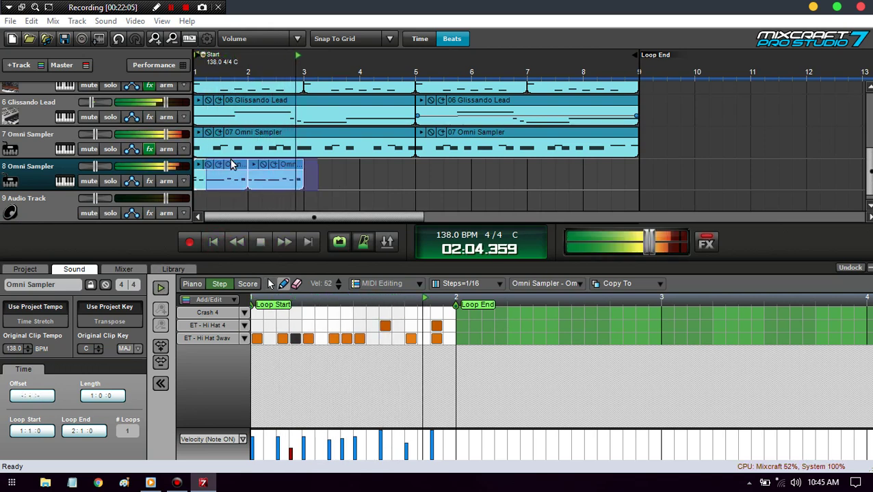
{"action": "left_click_drag", "start_coordinate": [233, 166], "coordinate": [347, 169]}
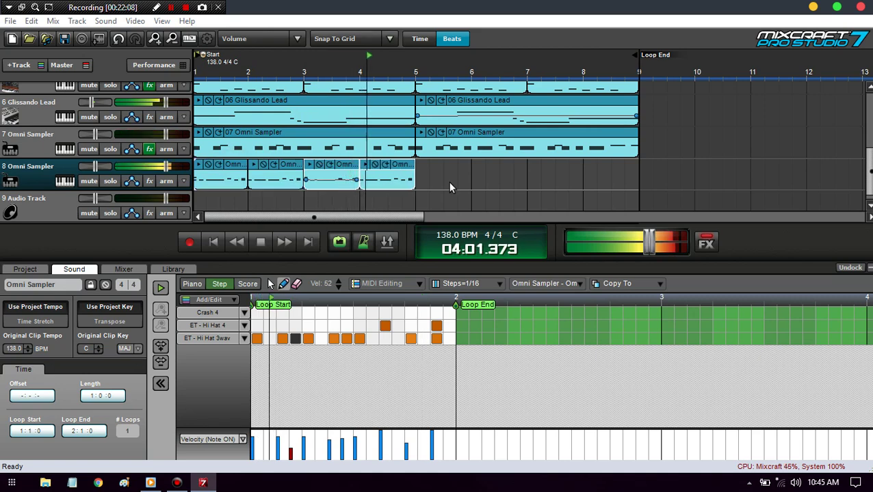
{"action": "left_click_drag", "start_coordinate": [453, 181], "coordinate": [159, 173]}
{"action": "left_click", "coordinate": [229, 166]}
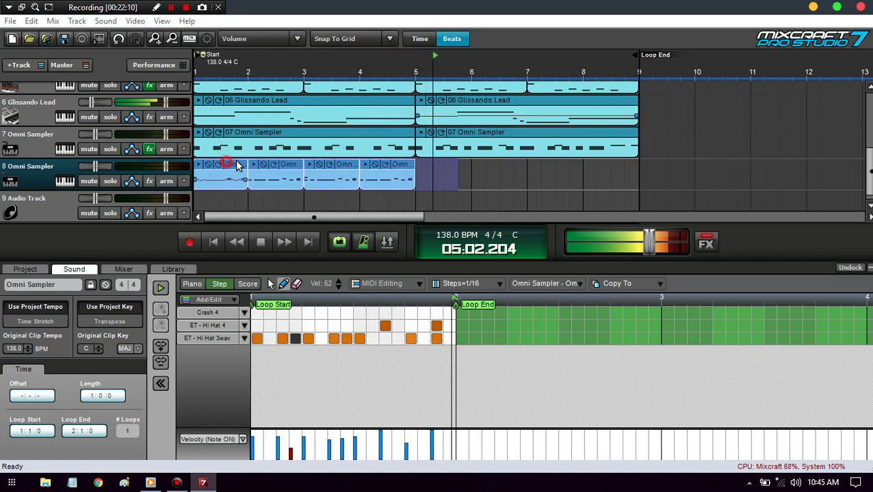
{"action": "left_click_drag", "start_coordinate": [237, 166], "coordinate": [444, 170]}
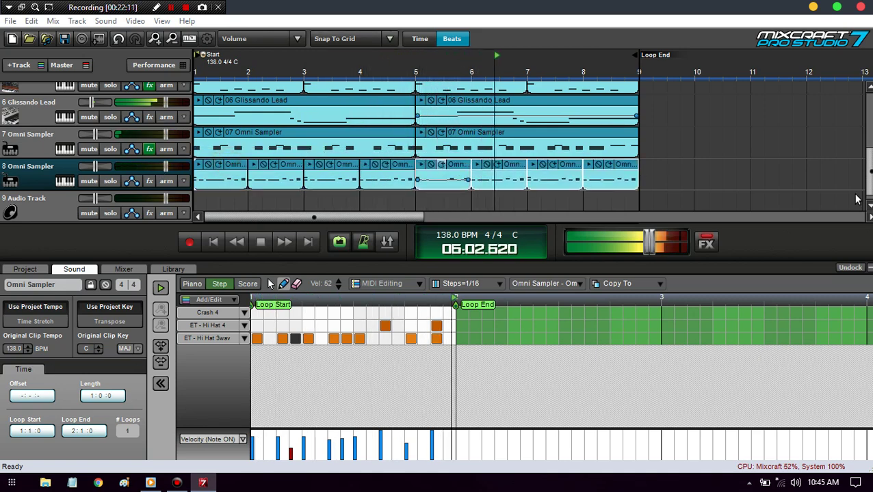
{"action": "left_click", "coordinate": [869, 267]}
{"action": "left_click_drag", "start_coordinate": [165, 314], "coordinate": [152, 318]}
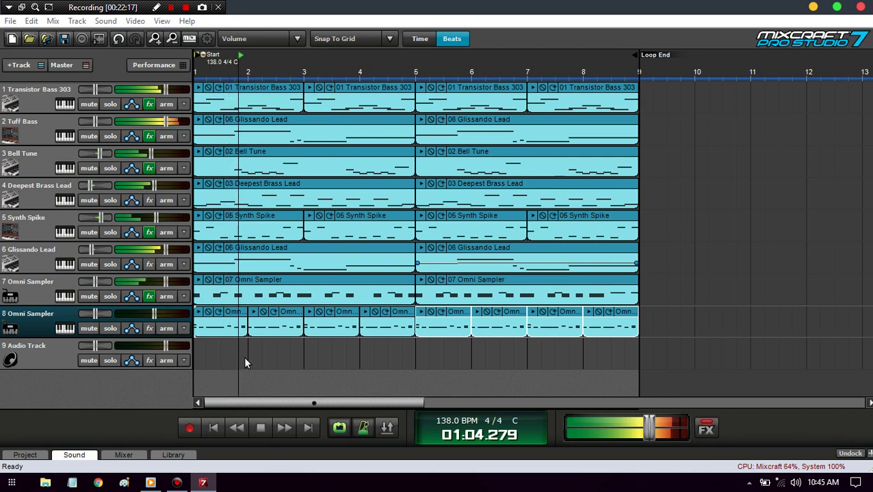
In track 8's Omni Sampler, pan the ET - Hi Hat 3wav pad to about +38 and close the instrument.
{"action": "left_click", "coordinate": [65, 328]}
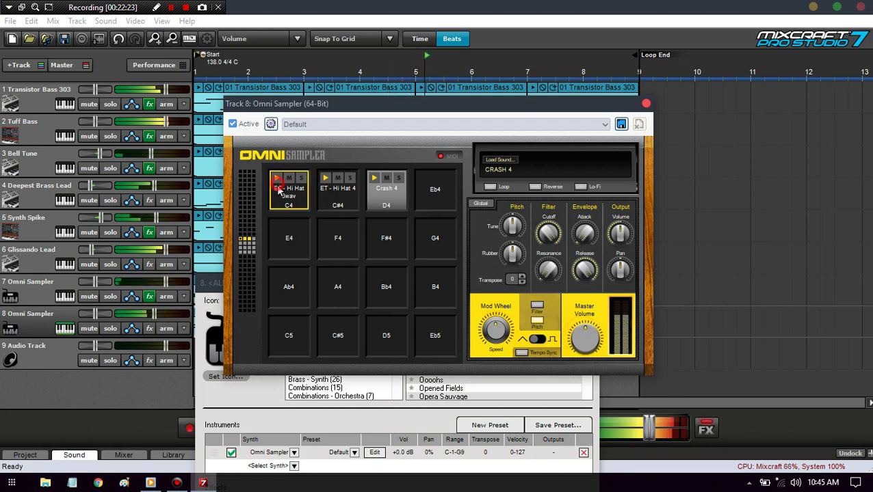
{"action": "left_click", "coordinate": [289, 197]}
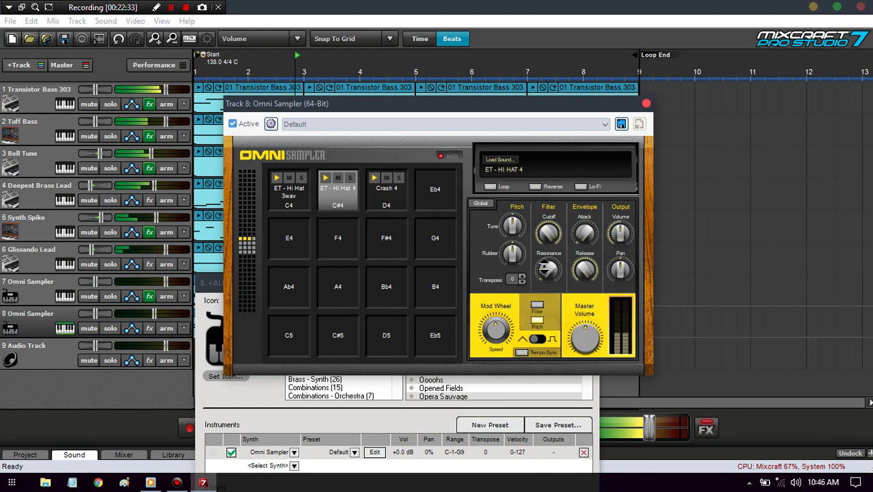
{"action": "left_click", "coordinate": [294, 194]}
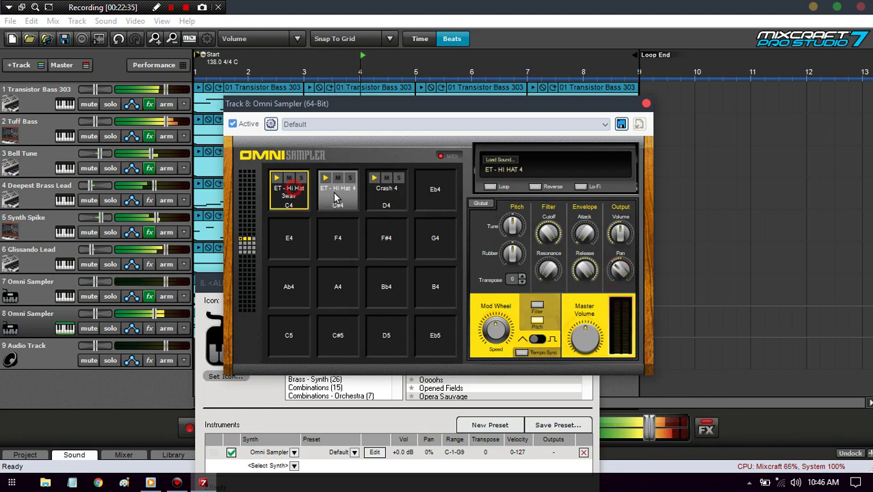
{"action": "left_click_drag", "start_coordinate": [620, 272], "coordinate": [604, 249]}
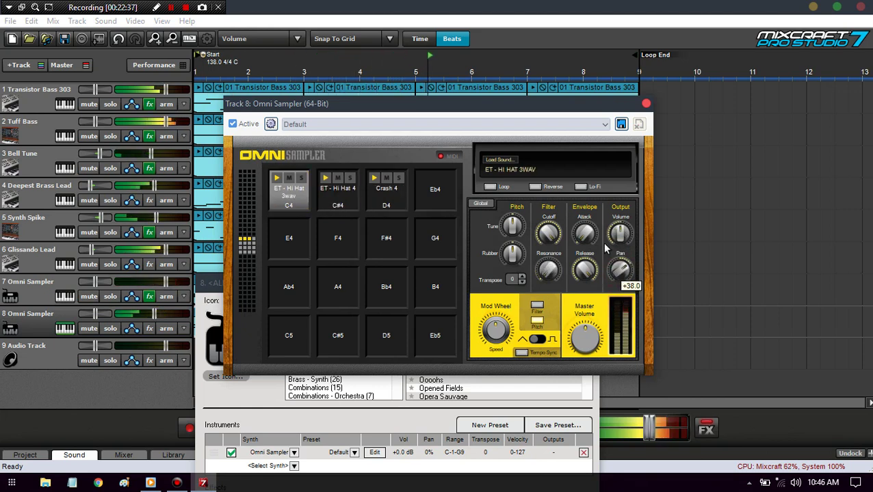
{"action": "left_click", "coordinate": [349, 204]}
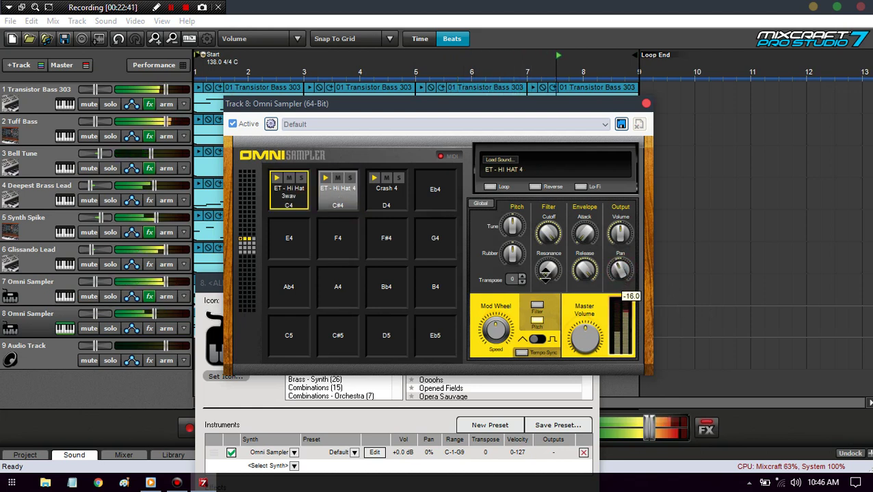
{"action": "left_click", "coordinate": [646, 104]}
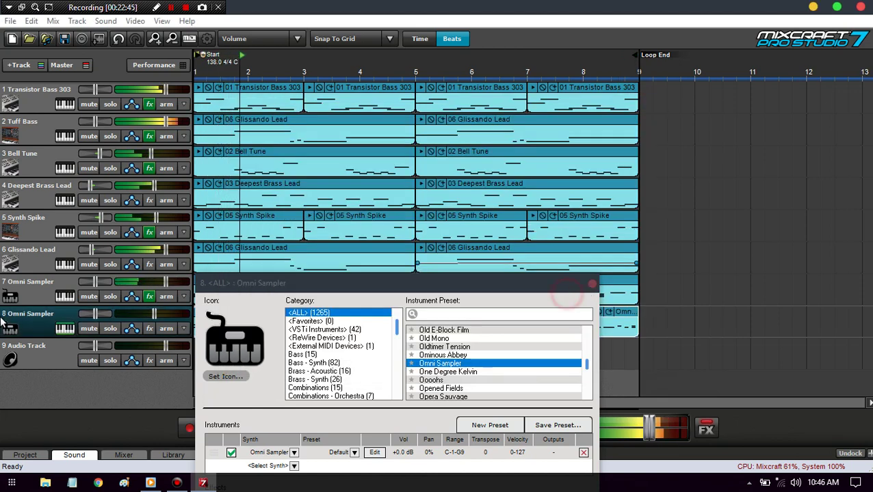
Stop playback and rename track 8 as Hi Hats, track 7 as Drums and track 6 as Sythn.
{"action": "double_click", "coordinate": [33, 316]}
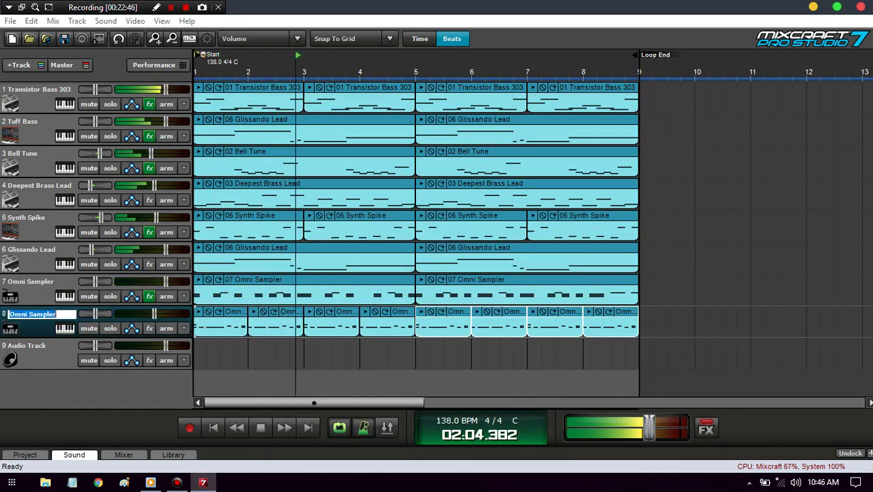
{"action": "key", "text": "BackSpace"}
{"action": "left_click", "coordinate": [48, 333]}
{"action": "key", "text": "space"}
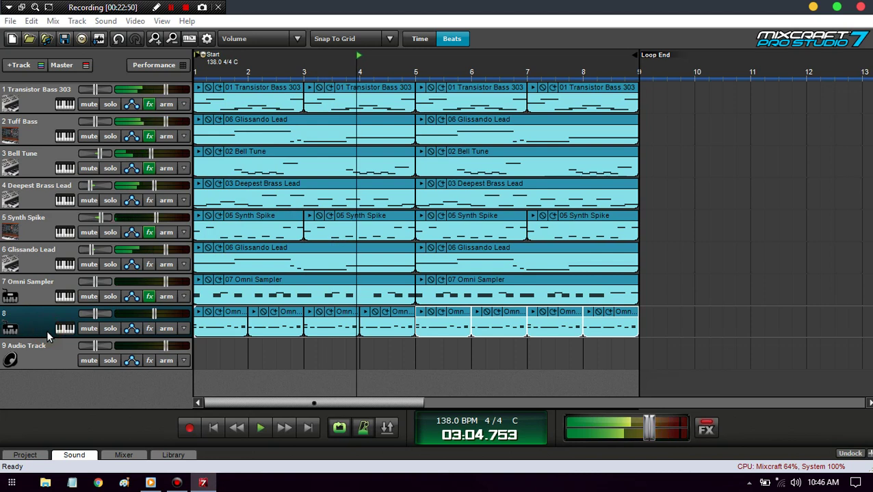
{"action": "left_click", "coordinate": [20, 312]}
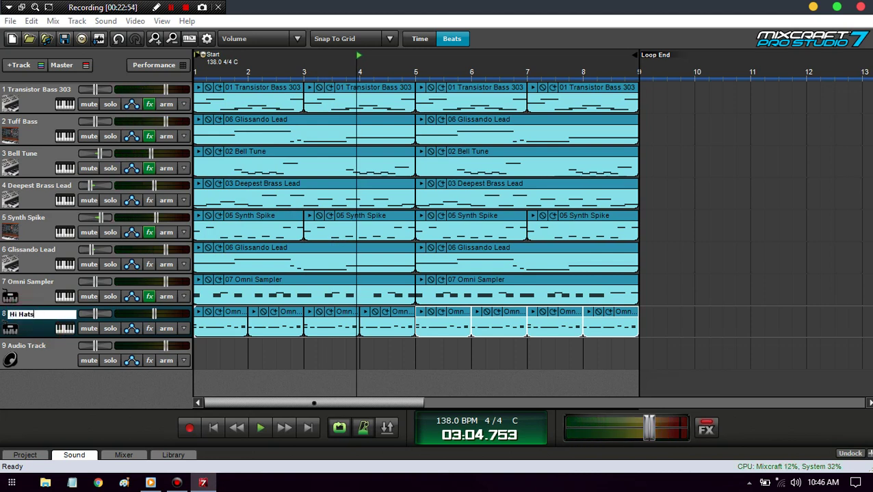
{"action": "double_click", "coordinate": [27, 283]}
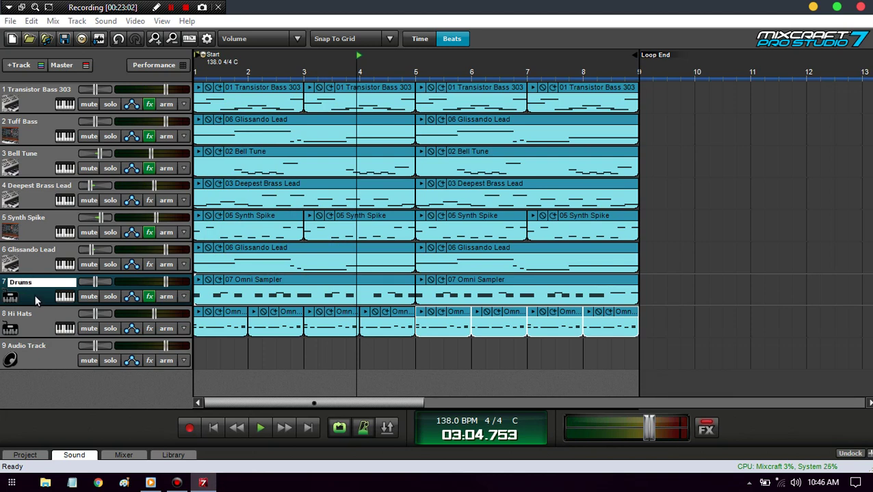
{"action": "double_click", "coordinate": [27, 251]}
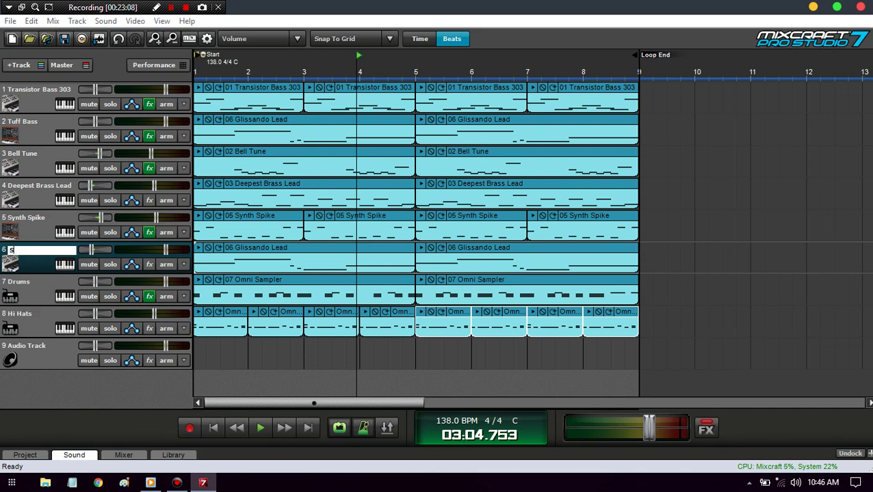
While previewing the Sythn track's first clip, add an Acoustica EQ effect to the track with the Lo Fi preset.
{"action": "left_click", "coordinate": [197, 249]}
{"action": "left_click", "coordinate": [151, 266]}
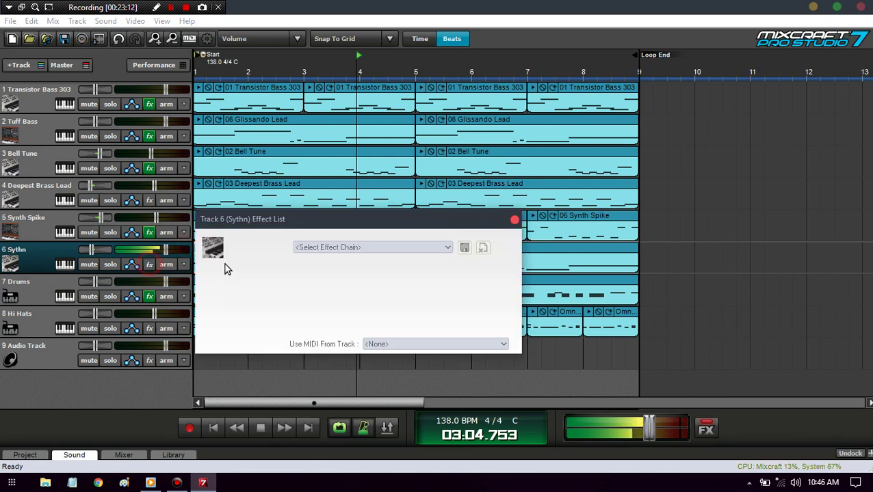
{"action": "left_click", "coordinate": [280, 284]}
{"action": "left_click", "coordinate": [290, 374]}
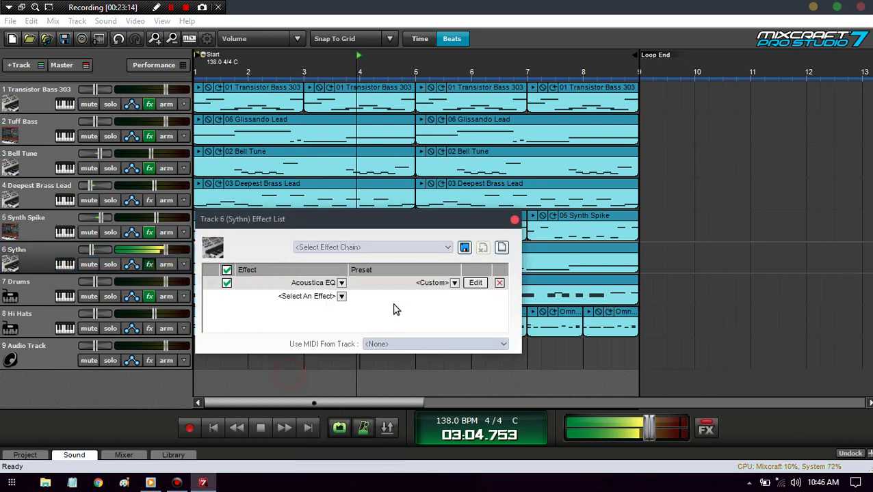
{"action": "left_click", "coordinate": [398, 286]}
{"action": "left_click", "coordinate": [366, 150]}
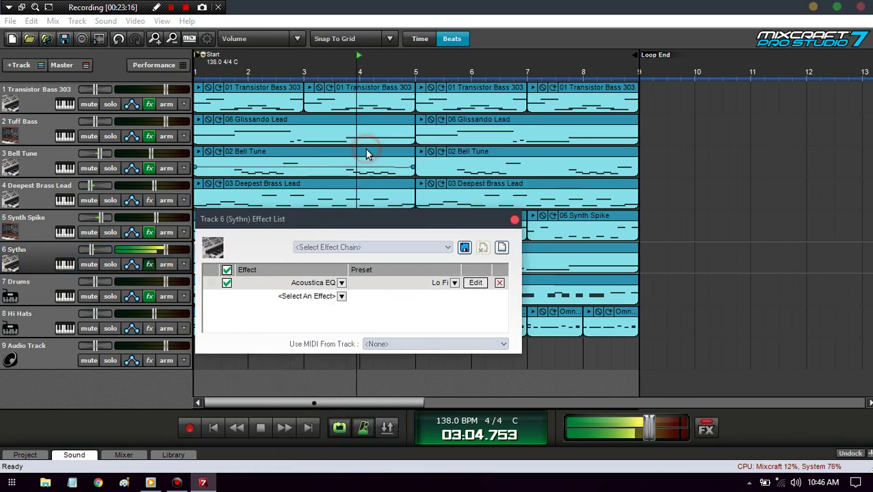
Preview the Sythn track's second clip and add Acoustica Reverb after the EQ in the track's effect list.
{"action": "left_click", "coordinate": [304, 296]}
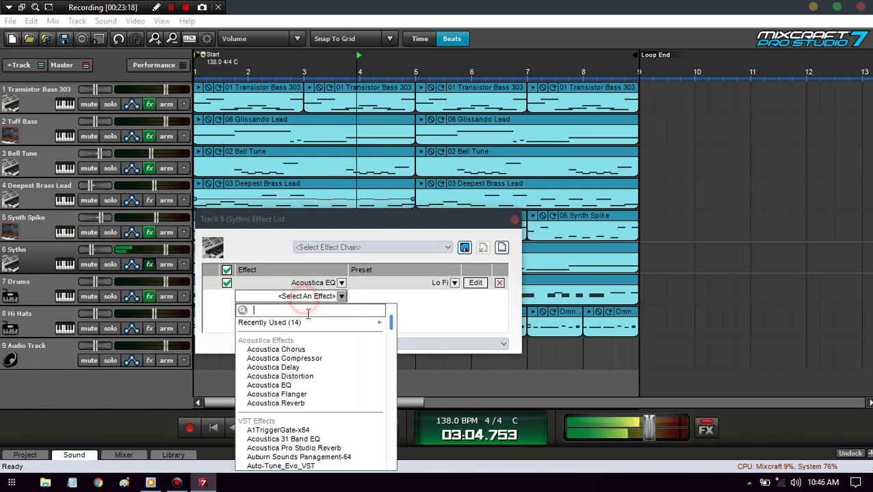
{"action": "left_click_drag", "start_coordinate": [391, 227], "coordinate": [439, 309]}
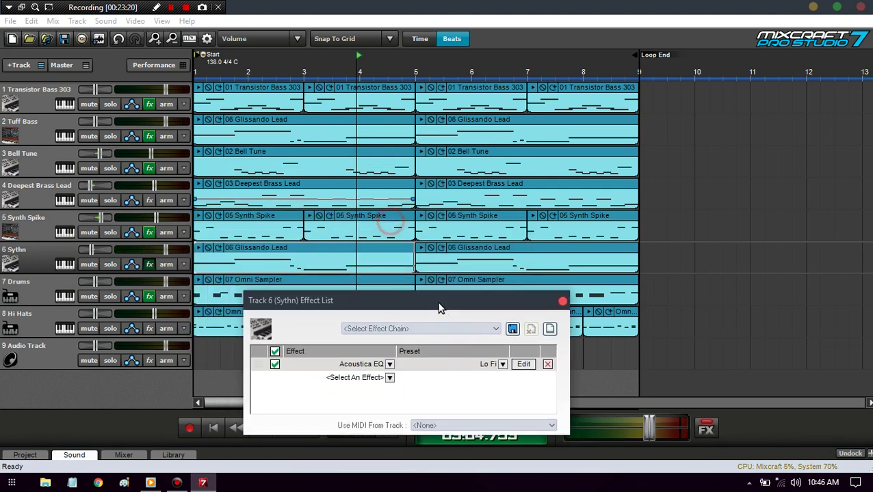
{"action": "left_click", "coordinate": [428, 254]}
{"action": "left_click", "coordinate": [366, 301]}
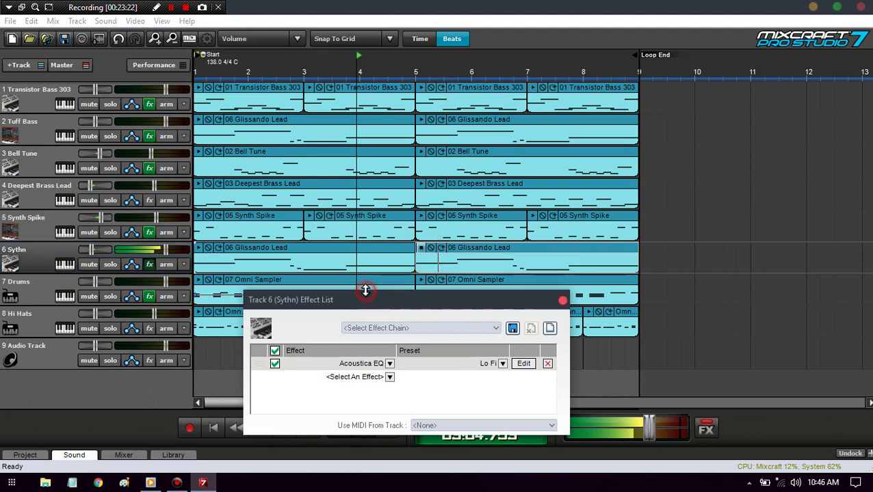
{"action": "left_click_drag", "start_coordinate": [366, 300], "coordinate": [315, 175]}
{"action": "left_click", "coordinate": [309, 251]}
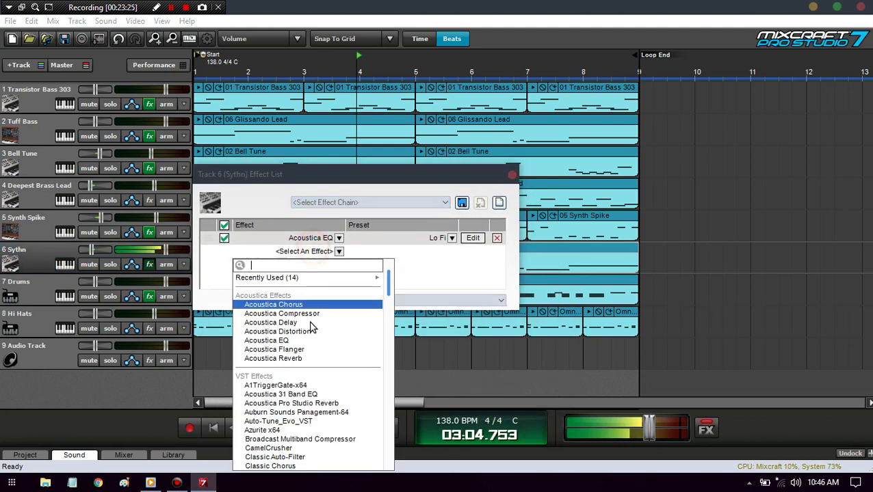
{"action": "left_click", "coordinate": [296, 359]}
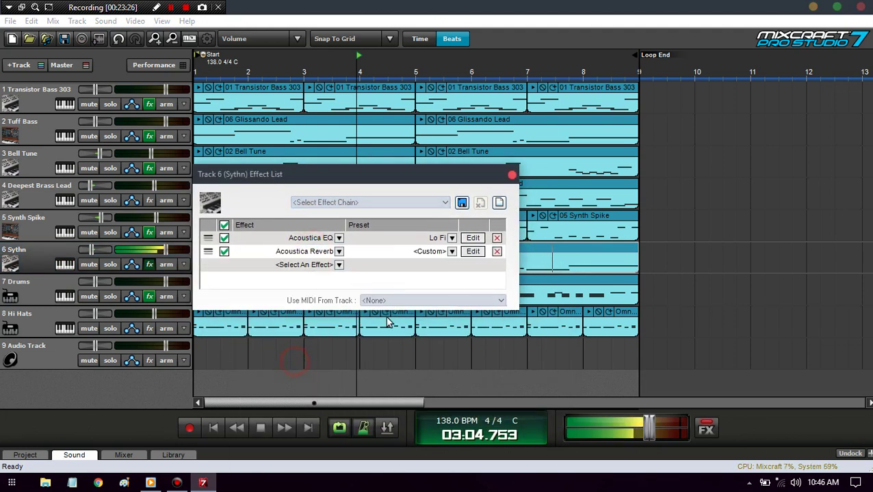
In the Sythn track's Acoustica Reverb, set High Freq. Damping to 37, Wet Mix to 14 and Stereo Width to 85.
{"action": "left_click", "coordinate": [469, 252]}
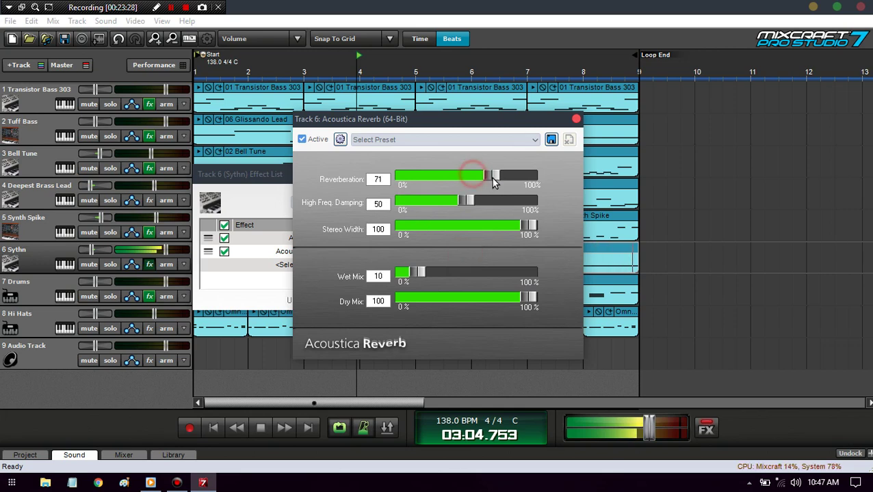
{"action": "left_click", "coordinate": [462, 203]}
{"action": "left_click", "coordinate": [234, 173]}
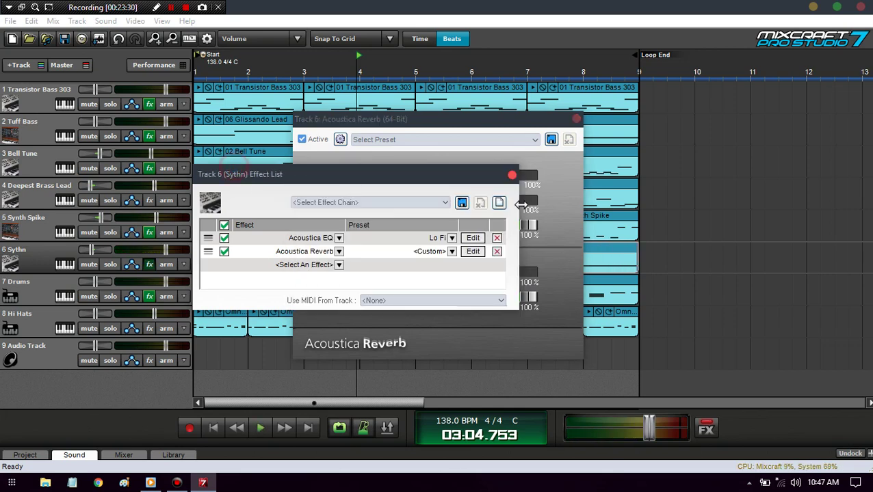
{"action": "left_click", "coordinate": [510, 175]}
{"action": "key", "text": "space"}
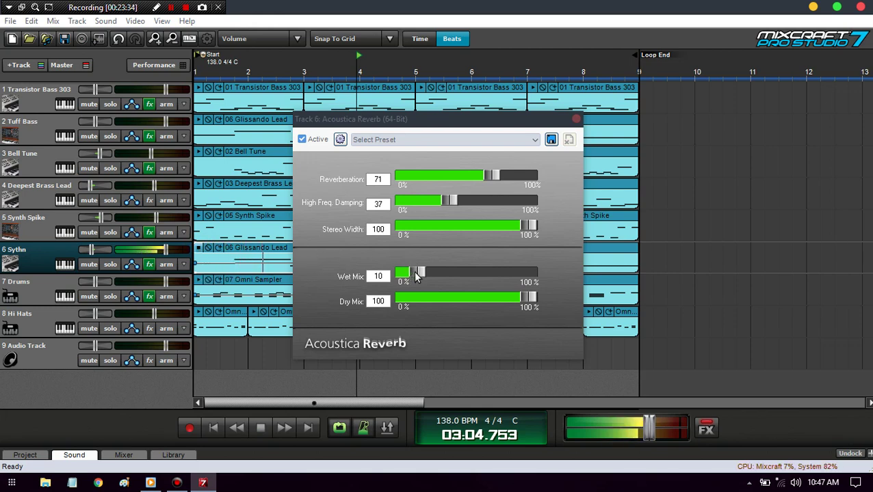
{"action": "left_click_drag", "start_coordinate": [415, 274], "coordinate": [425, 275]}
{"action": "left_click_drag", "start_coordinate": [528, 229], "coordinate": [511, 234]}
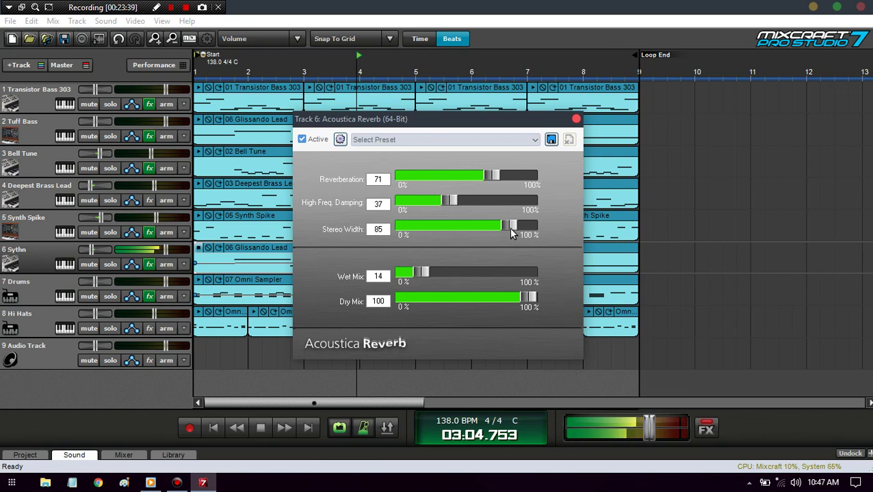
Replay the Sythn clip and adjust its reverb to Wet Mix 20, Reverberation 56 and High Freq. Damping 20.
{"action": "left_click", "coordinate": [195, 249]}
{"action": "key", "text": "space"}
{"action": "left_click_drag", "start_coordinate": [422, 270], "coordinate": [432, 273]}
{"action": "left_click", "coordinate": [491, 168]}
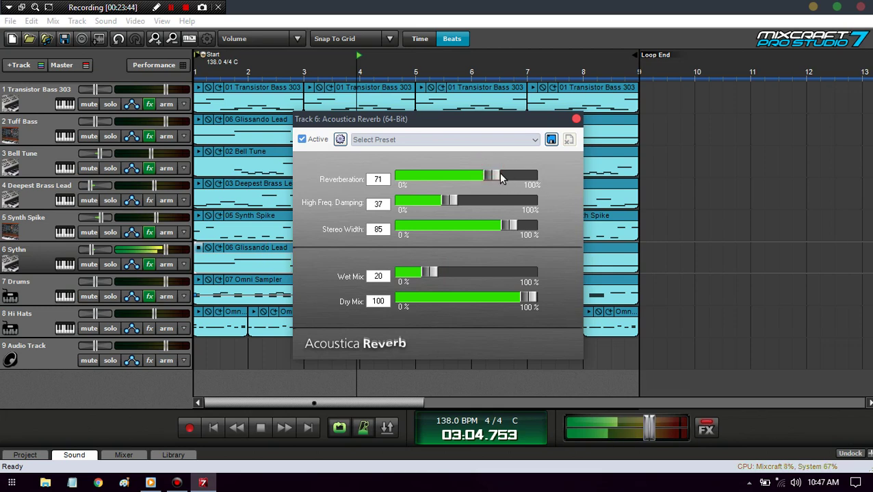
{"action": "left_click_drag", "start_coordinate": [500, 175], "coordinate": [479, 179]}
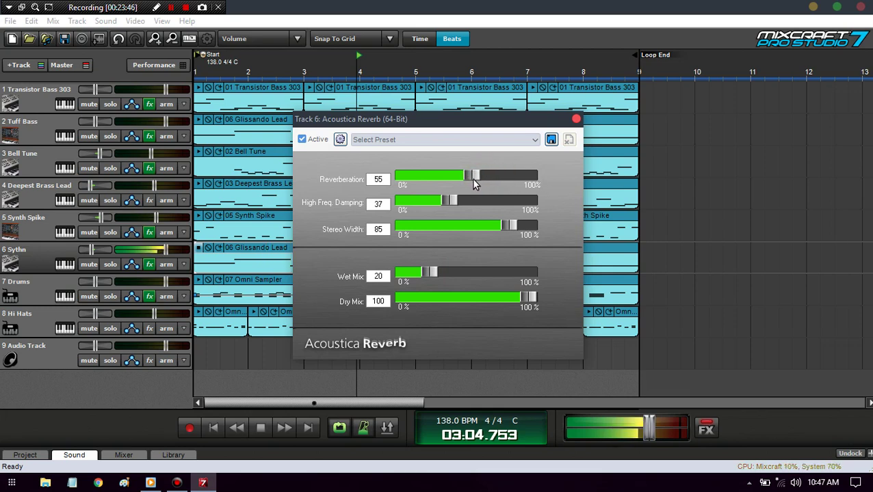
{"action": "mouse_move", "coordinate": [448, 209]}
{"action": "left_mouse_down"}
{"action": "mouse_move", "coordinate": [457, 205]}
{"action": "mouse_move", "coordinate": [435, 209]}
{"action": "left_mouse_up"}
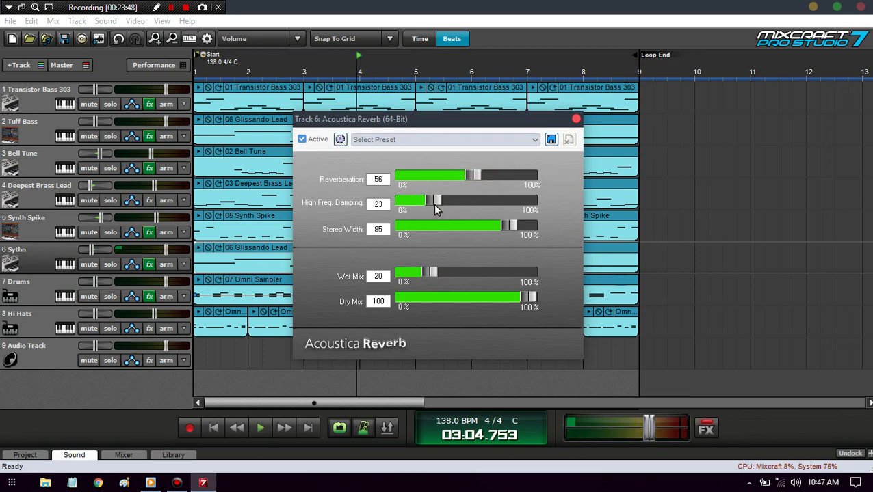
Raise the Sythn reverb's Wet Mix to 30, listen to the beat from the start and close the reverb settings.
{"action": "left_click", "coordinate": [201, 251]}
{"action": "key", "text": "space"}
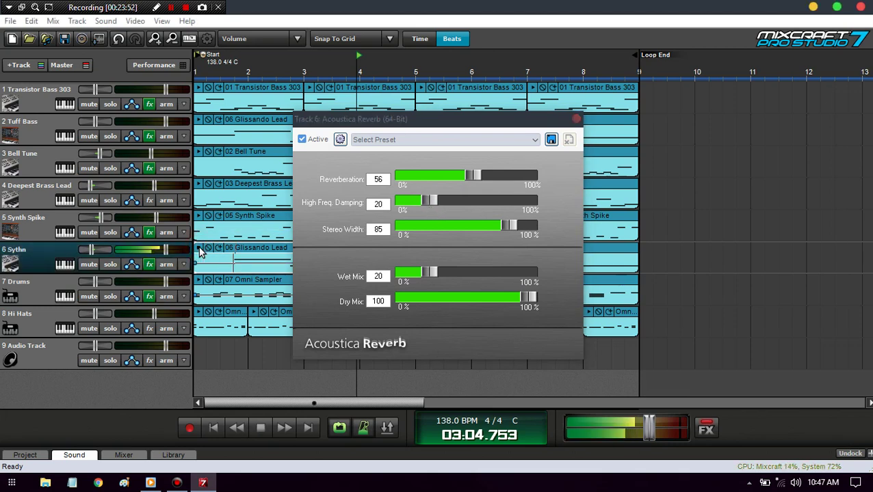
{"action": "left_click_drag", "start_coordinate": [430, 273], "coordinate": [443, 273]}
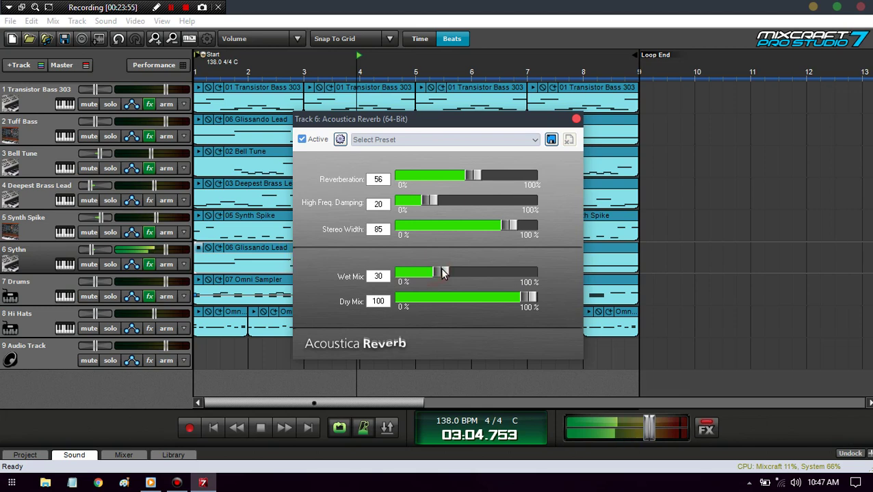
{"action": "left_click", "coordinate": [214, 428]}
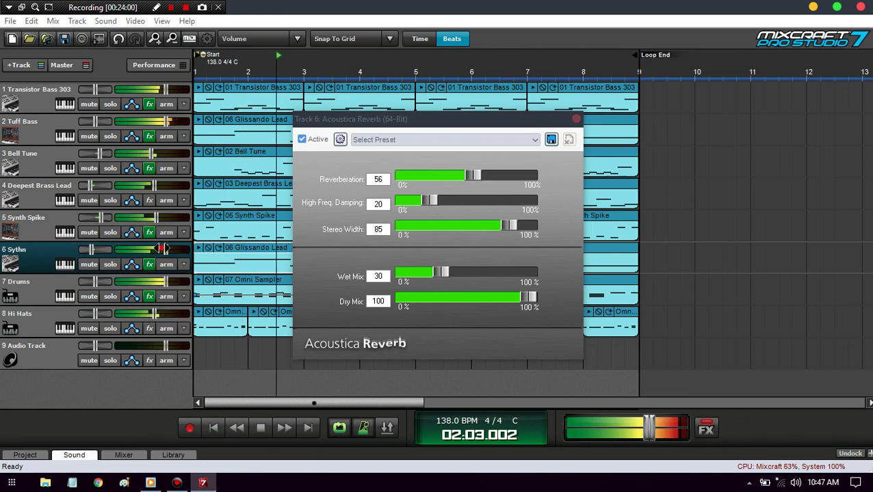
{"action": "left_click", "coordinate": [575, 119]}
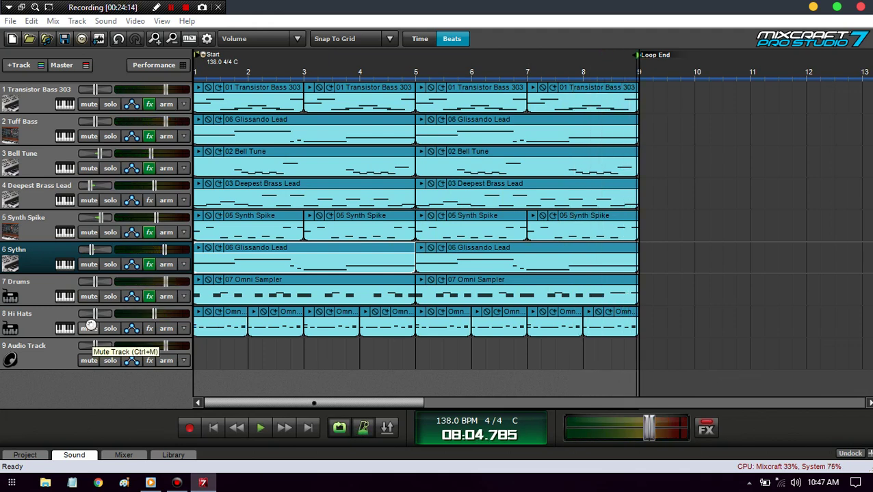
Add a virtual instrument track, move it directly above the empty Audio Track and open its instrument settings.
{"action": "key", "text": "ctrl+e"}
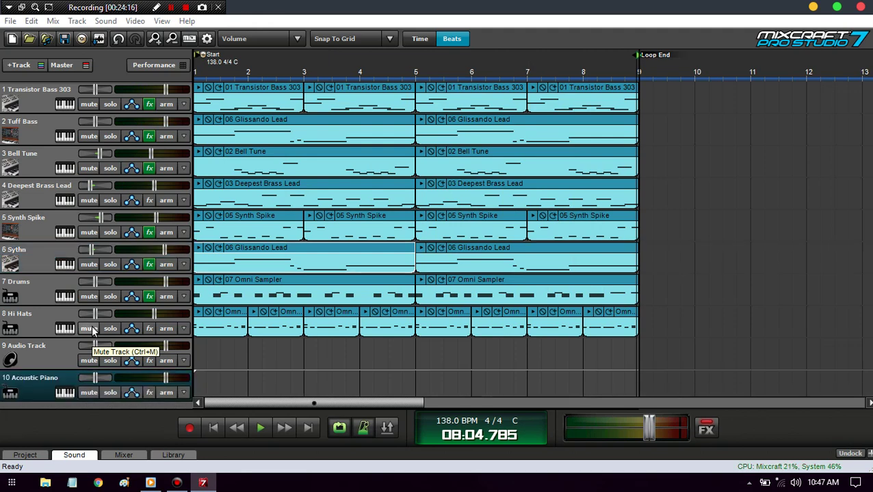
{"action": "left_click_drag", "start_coordinate": [34, 383], "coordinate": [35, 351]}
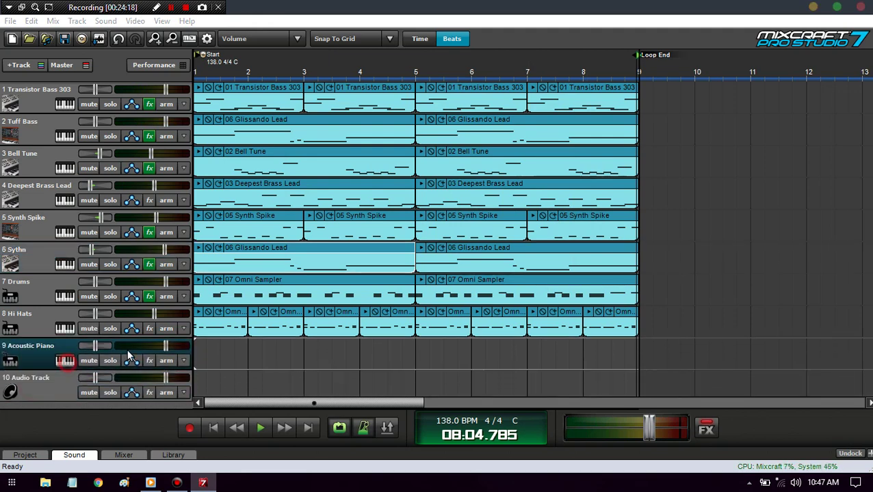
{"action": "left_click", "coordinate": [65, 360]}
{"action": "left_click_drag", "start_coordinate": [316, 319], "coordinate": [313, 161]}
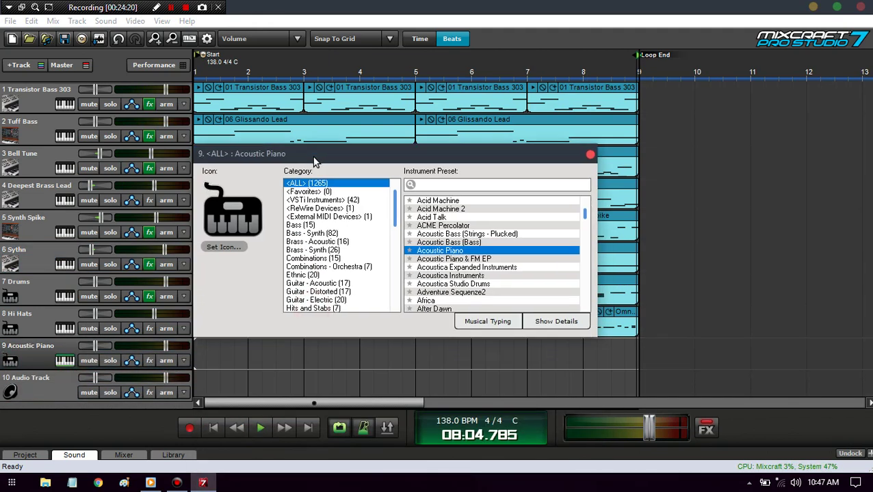
Load the Massive VSTi on the new instrument track and choose its 808 preset.
{"action": "left_click", "coordinate": [338, 200]}
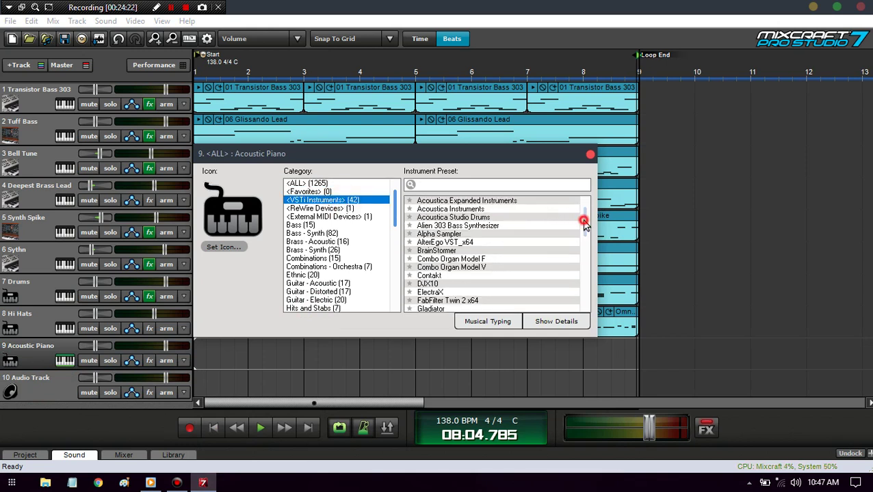
{"action": "left_click_drag", "start_coordinate": [585, 225], "coordinate": [589, 265]}
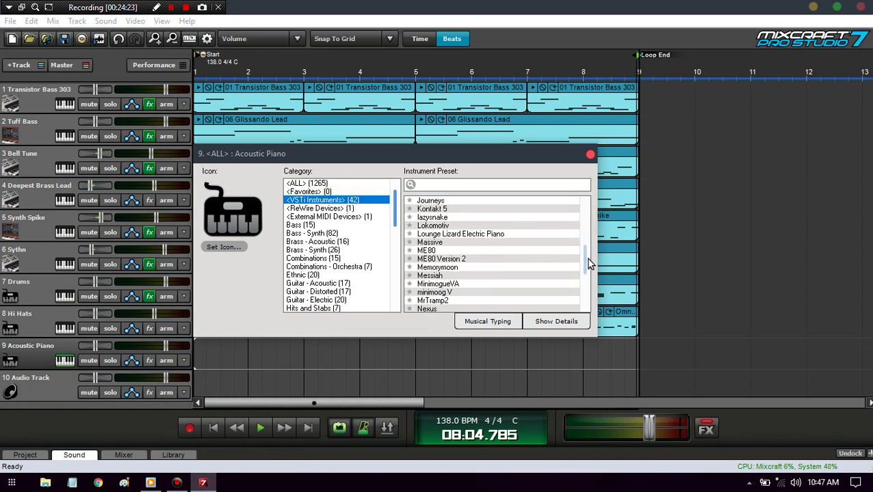
{"action": "left_click", "coordinate": [434, 240]}
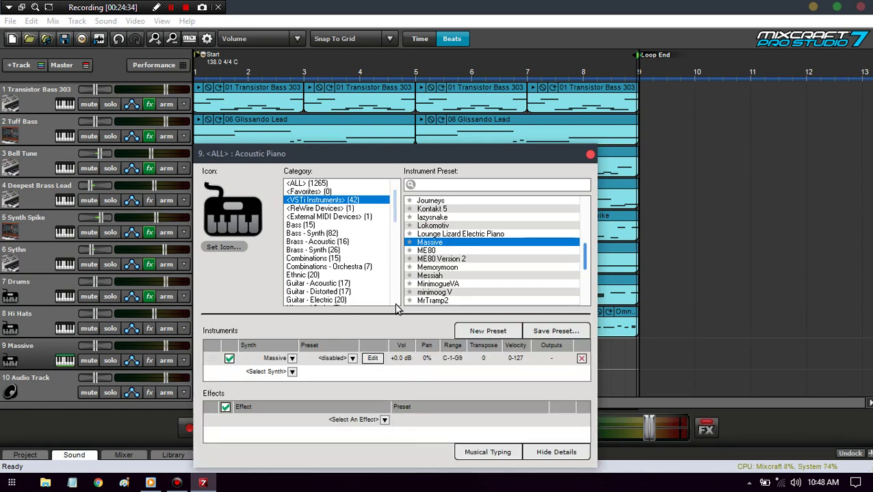
{"action": "left_click", "coordinate": [342, 359]}
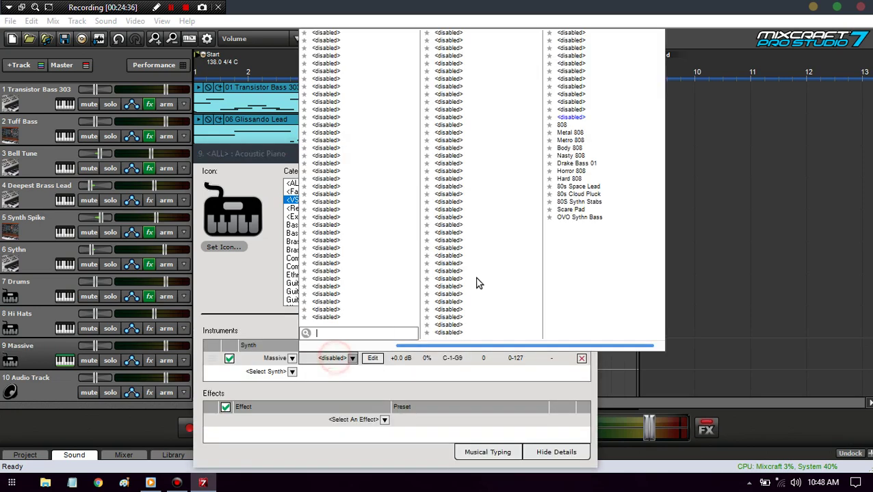
{"action": "left_click", "coordinate": [578, 127]}
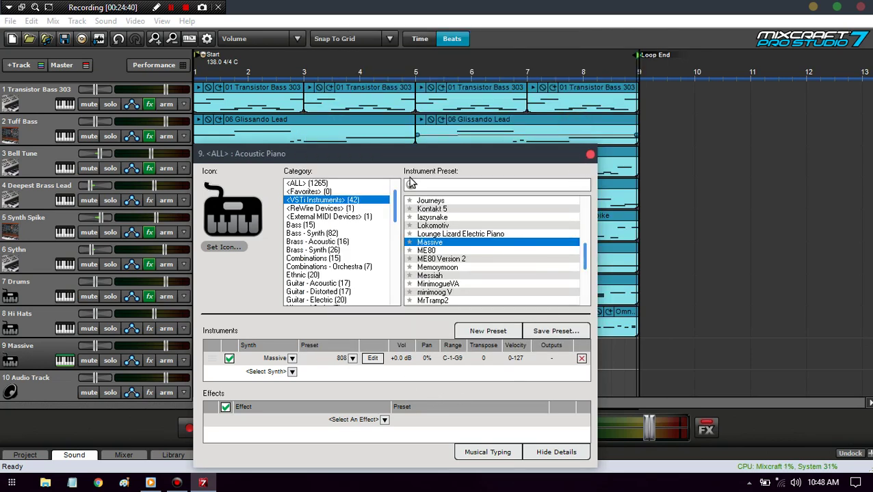
Browse the Bass - Synth and VSTi instruments for the new track and select Nightlife.
{"action": "mouse_move", "coordinate": [396, 212]}
{"action": "left_mouse_down"}
{"action": "mouse_move", "coordinate": [395, 288]}
{"action": "mouse_move", "coordinate": [397, 222]}
{"action": "left_mouse_up"}
{"action": "left_click", "coordinate": [333, 234]}
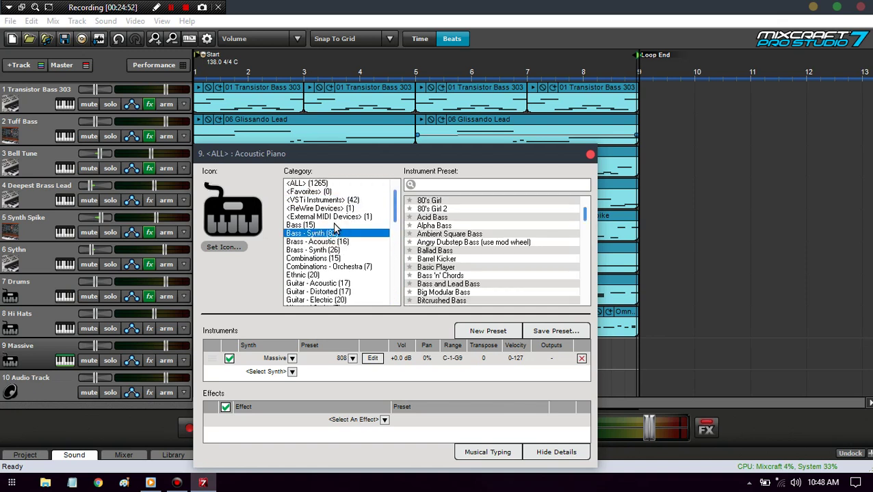
{"action": "left_click", "coordinate": [338, 200]}
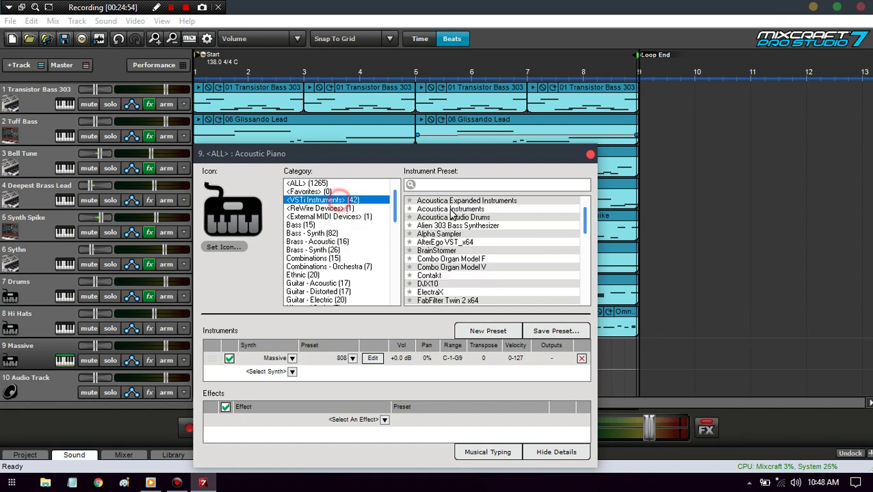
{"action": "left_click_drag", "start_coordinate": [586, 217], "coordinate": [589, 292]}
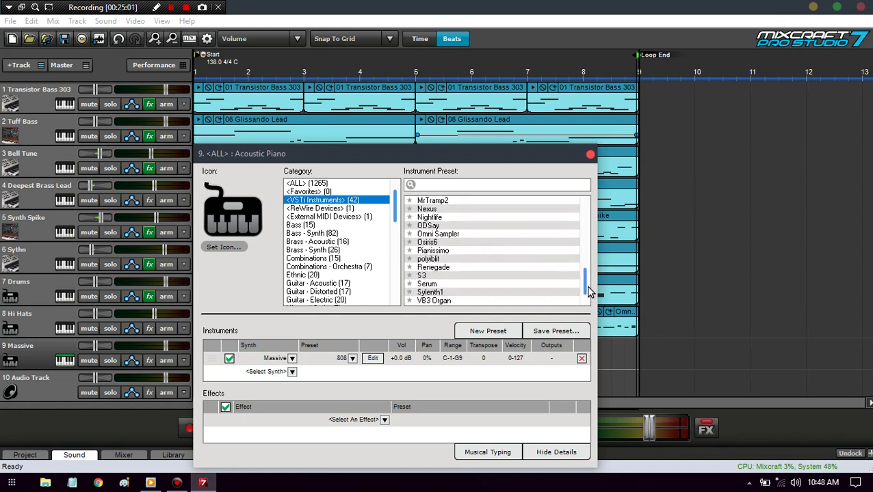
{"action": "left_click", "coordinate": [444, 218]}
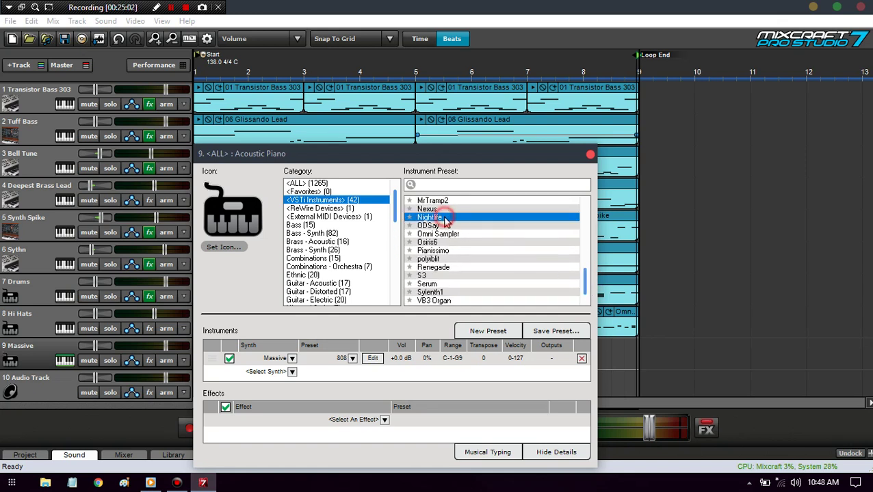
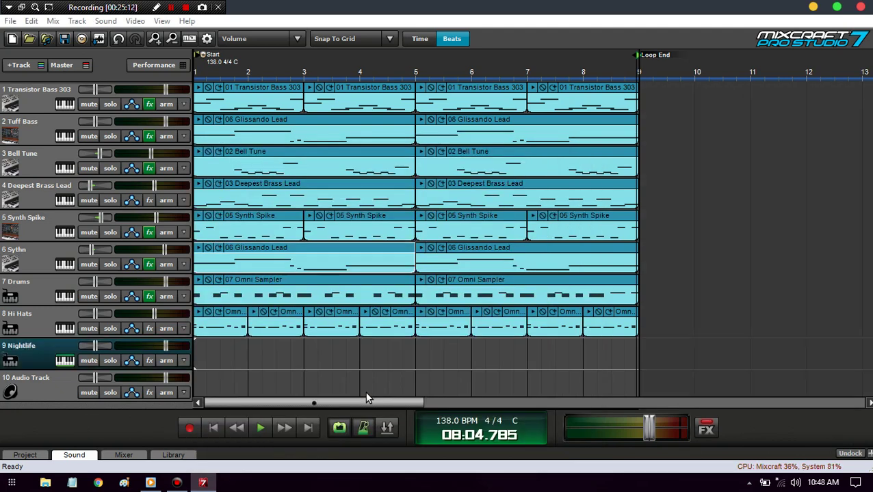
Choose the 808 preset for the Nightlife synth on track 9 and close the instrument settings.
{"action": "left_click", "coordinate": [65, 360]}
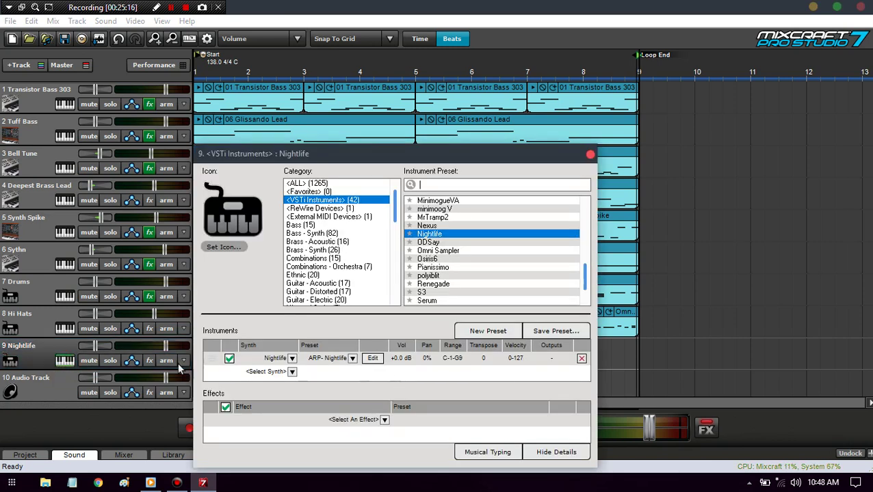
{"action": "left_click", "coordinate": [350, 359]}
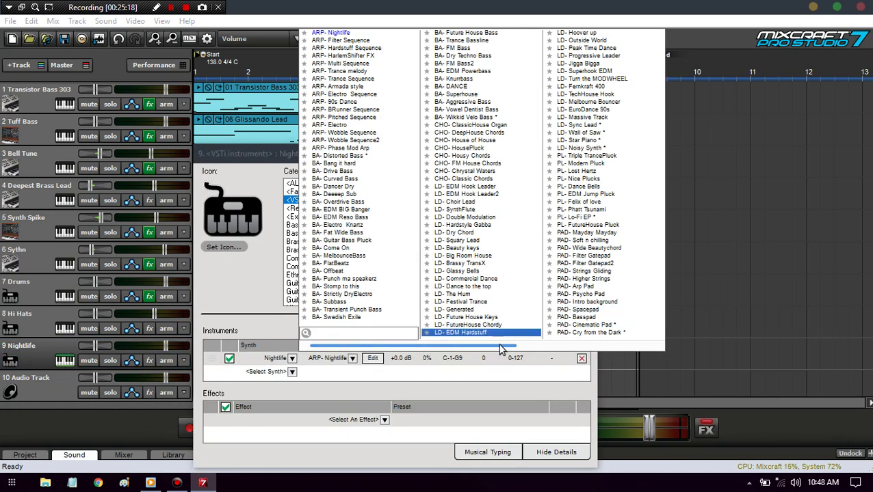
{"action": "left_click", "coordinate": [553, 344]}
{"action": "left_click", "coordinate": [585, 113]}
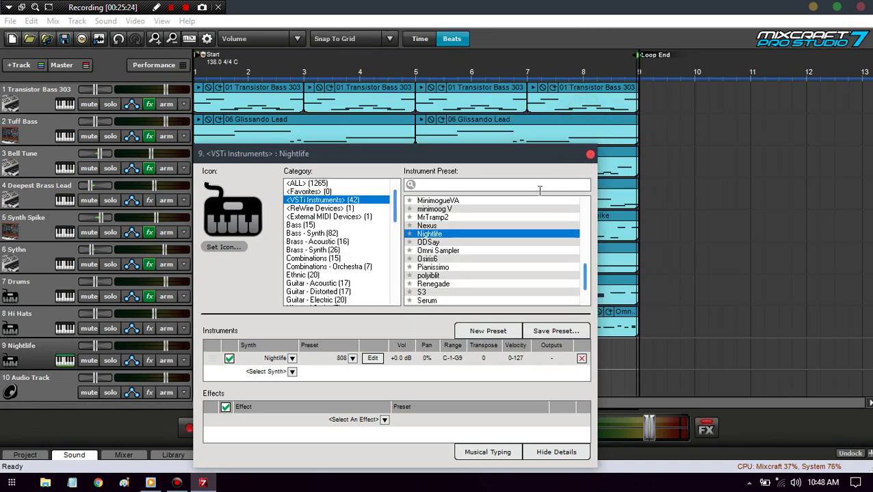
{"action": "left_click", "coordinate": [590, 154]}
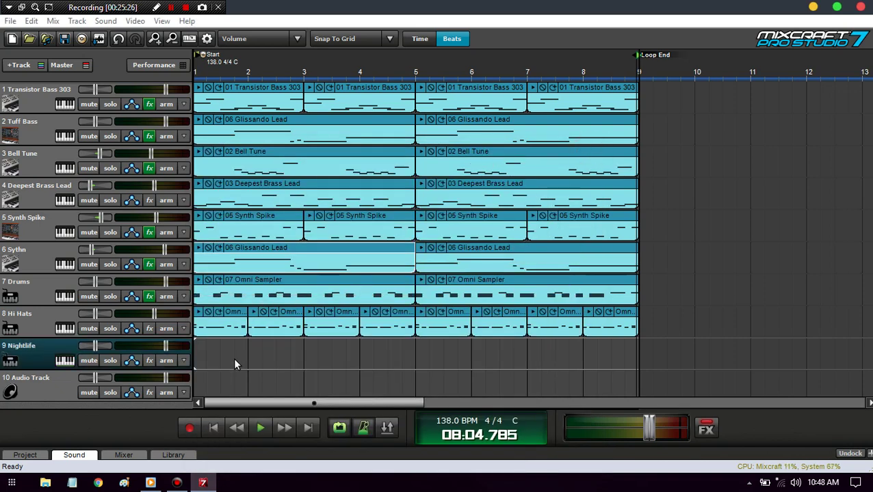
Create a clip at the start of the Nightlife track and add C2, Eb2, G2 and Bb2 rows to its step editor.
{"action": "double_click", "coordinate": [195, 362]}
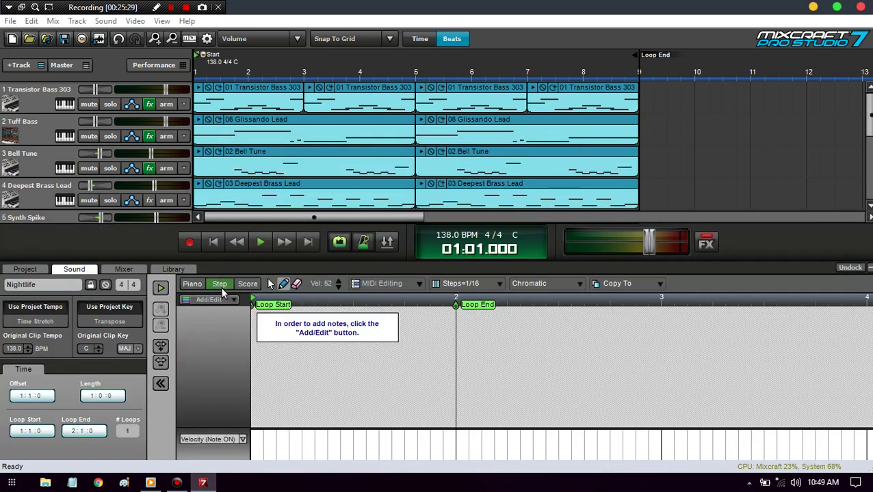
{"action": "left_click", "coordinate": [209, 301]}
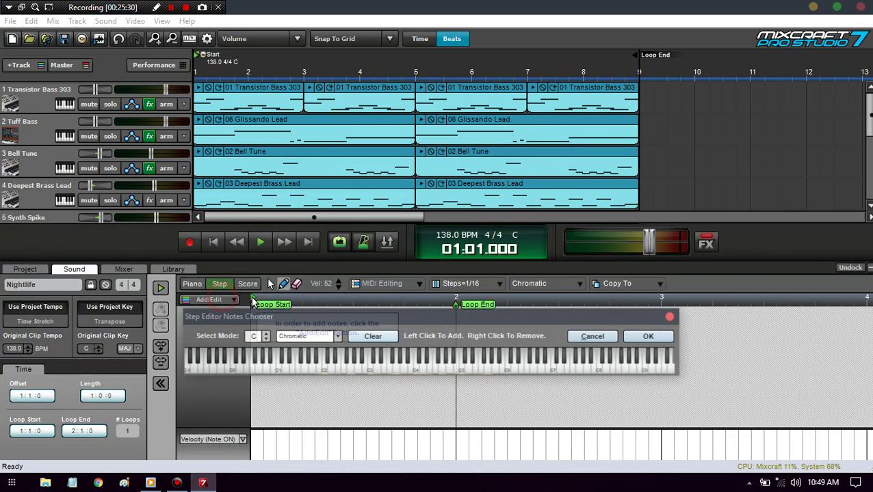
{"action": "left_click", "coordinate": [412, 369]}
{"action": "right_click", "coordinate": [412, 369]}
{"action": "left_click", "coordinate": [417, 370]}
{"action": "right_click", "coordinate": [417, 369]}
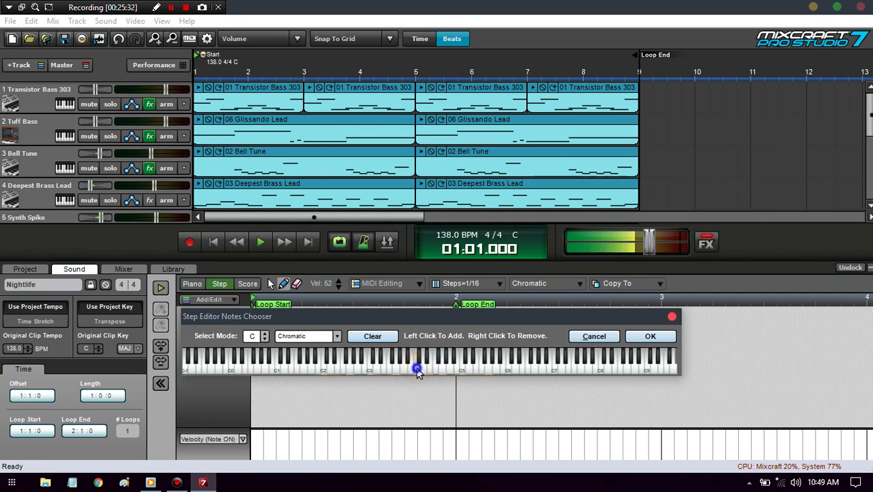
{"action": "left_click", "coordinate": [324, 370]}
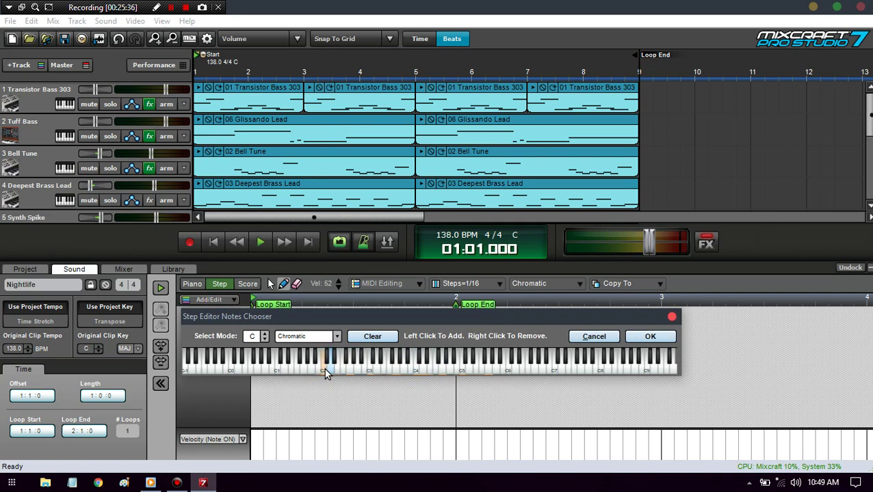
{"action": "left_click", "coordinate": [335, 364]}
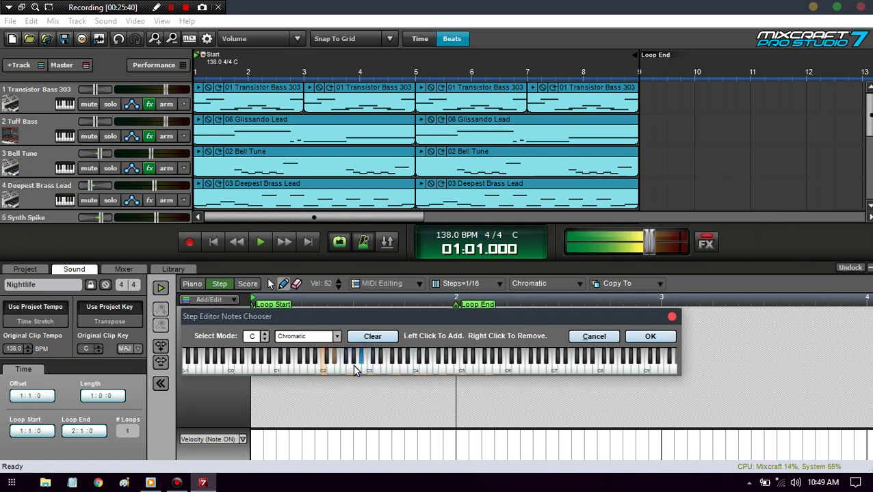
{"action": "left_click", "coordinate": [349, 370]}
{"action": "left_click", "coordinate": [351, 364]}
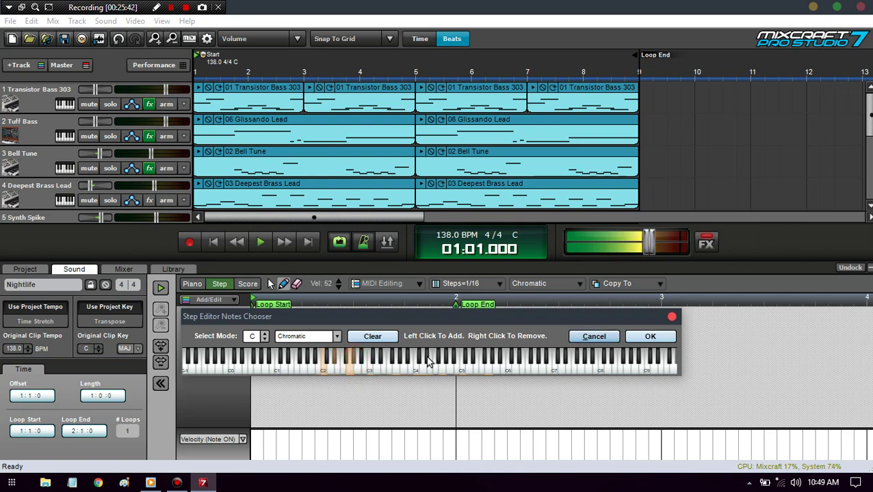
{"action": "left_click", "coordinate": [353, 360]}
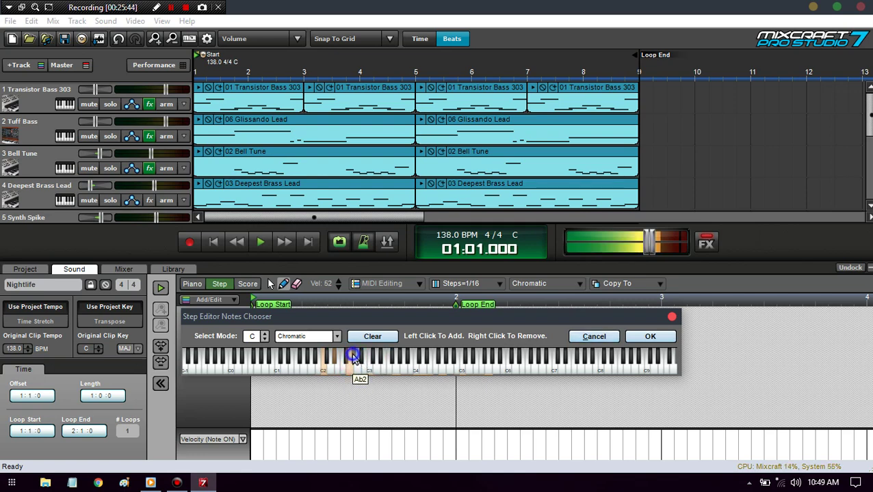
{"action": "left_click", "coordinate": [650, 334]}
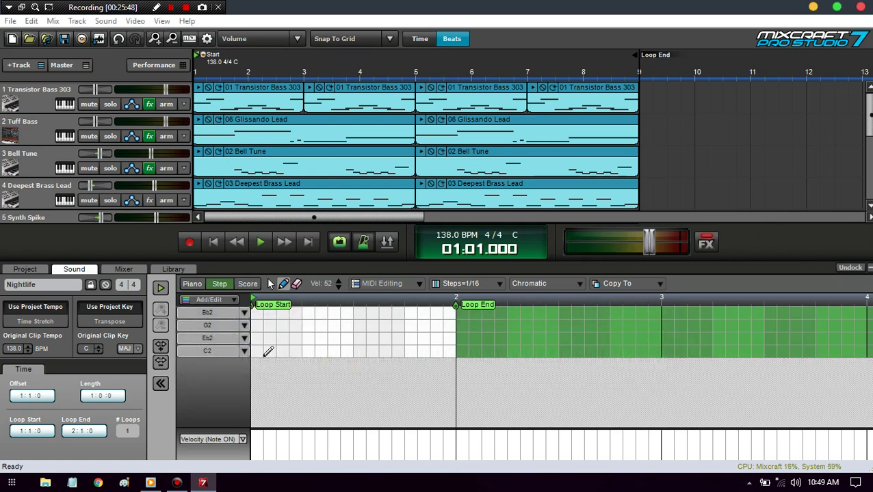
Place C2 notes on steps 1 and 11 of the clip's first bar, trying other positions during looped playback.
{"action": "left_click", "coordinate": [257, 352]}
{"action": "left_click", "coordinate": [359, 351]}
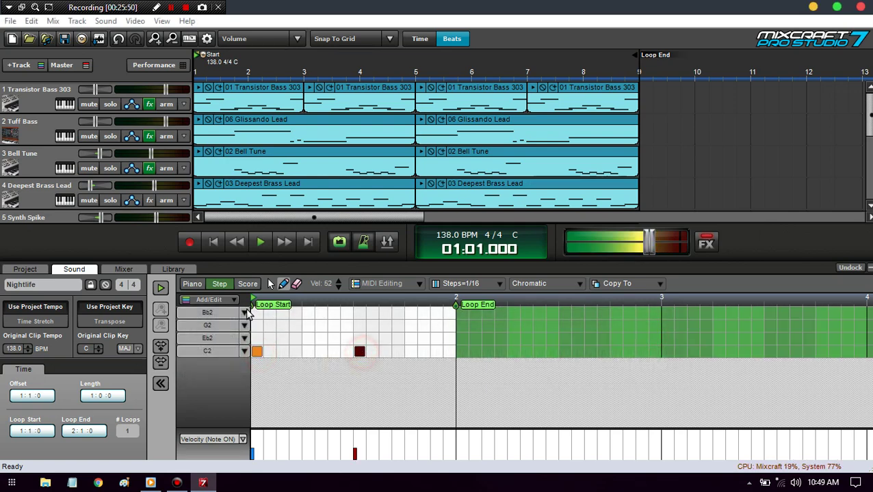
{"action": "left_click", "coordinate": [161, 288]}
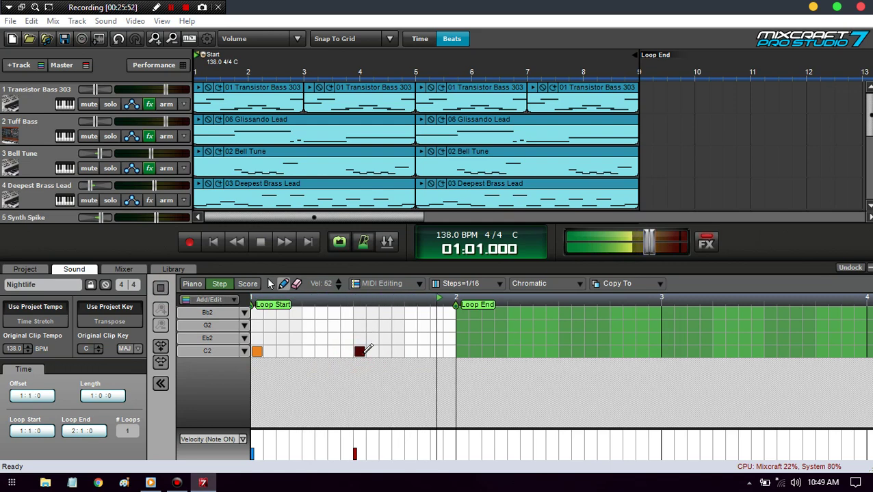
{"action": "left_click", "coordinate": [359, 352]}
{"action": "left_click", "coordinate": [436, 352]}
{"action": "left_click", "coordinate": [410, 351]}
{"action": "left_click", "coordinate": [435, 351]}
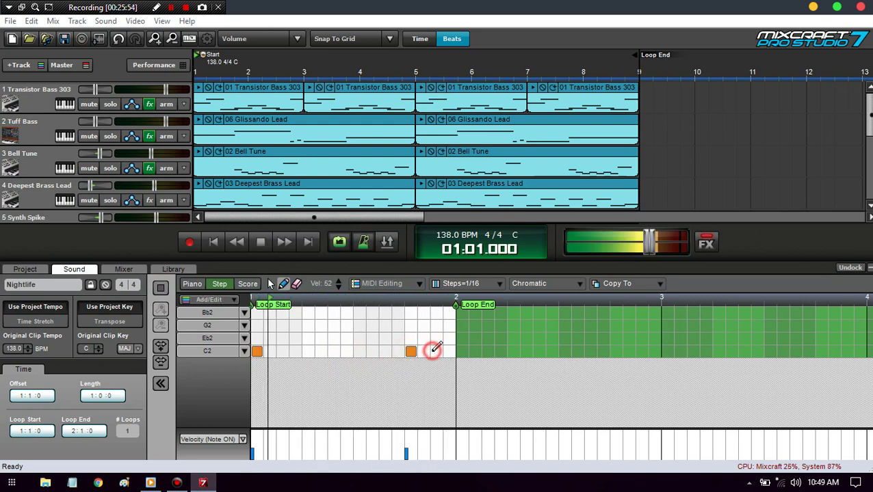
{"action": "left_click", "coordinate": [384, 352]}
{"action": "left_click", "coordinate": [413, 352]}
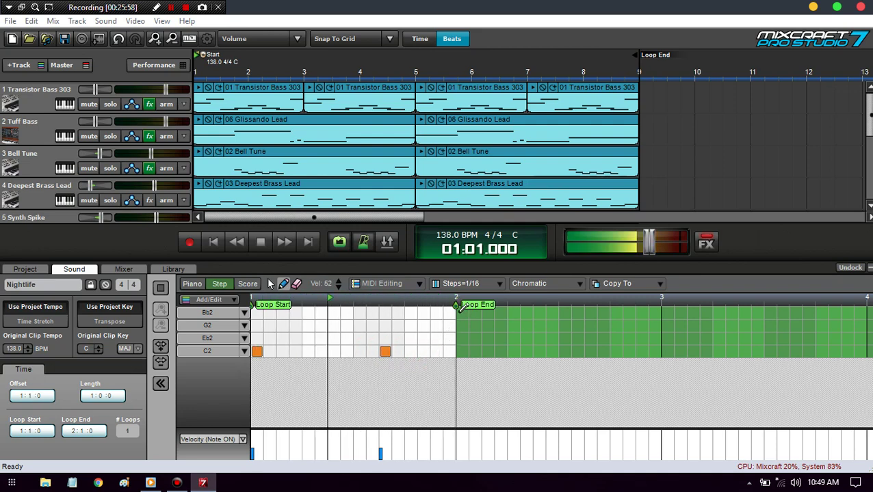
Extend the clip's loop end to bar 3 and place C2 notes on steps 1, 7 and 11 of the second bar.
{"action": "mouse_move", "coordinate": [458, 305]}
{"action": "left_mouse_down"}
{"action": "mouse_move", "coordinate": [643, 304]}
{"action": "mouse_move", "coordinate": [659, 295]}
{"action": "left_mouse_up"}
{"action": "left_click", "coordinate": [463, 351]}
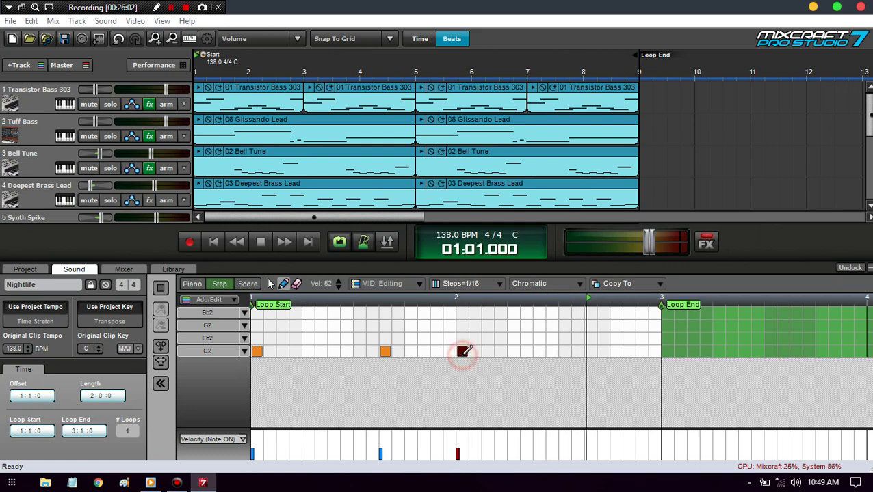
{"action": "left_click", "coordinate": [539, 351]}
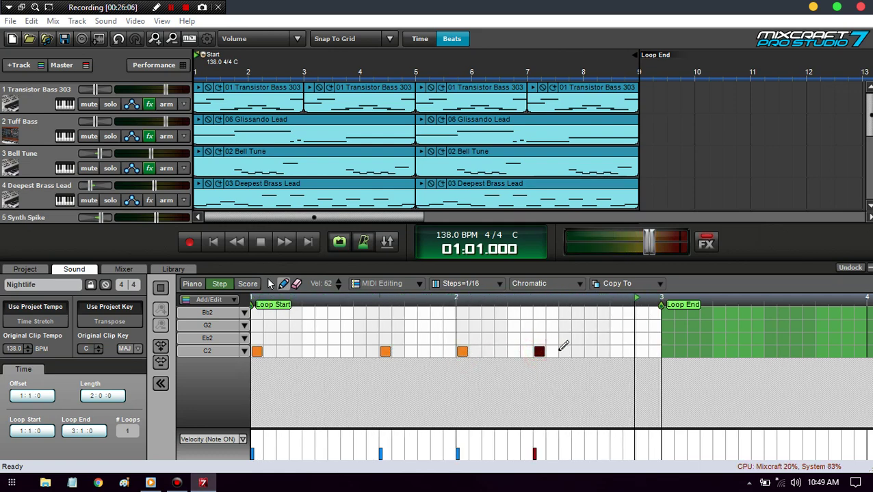
{"action": "left_click", "coordinate": [564, 352]}
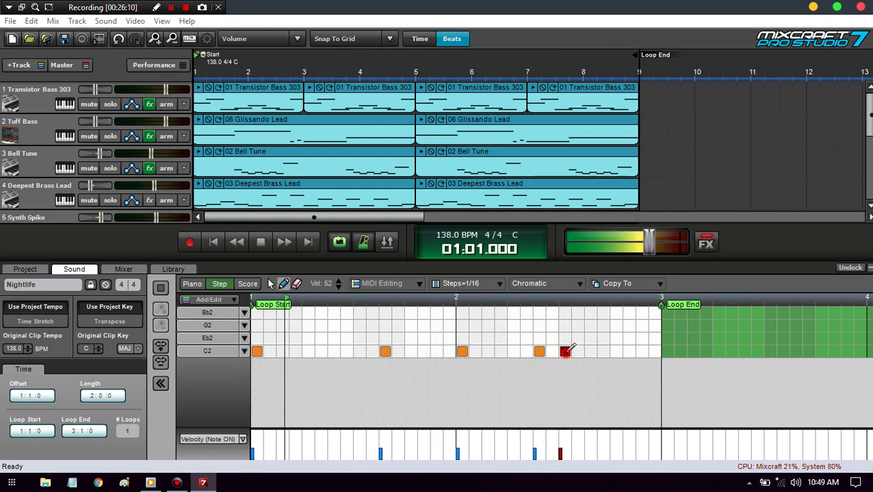
{"action": "left_click_drag", "start_coordinate": [567, 351], "coordinate": [590, 351]}
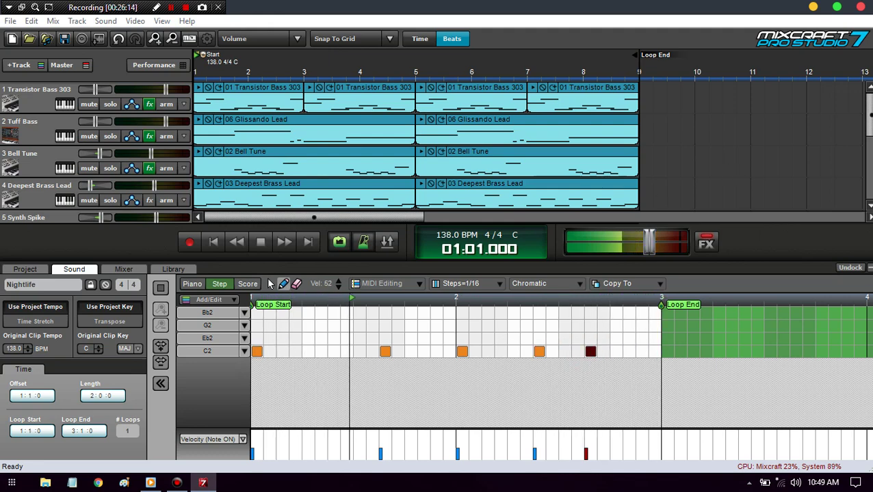
Raise the velocity of all the Nightlife clip's notes to 127 and collapse the step editor.
{"action": "mouse_move", "coordinate": [347, 457]}
{"action": "left_mouse_down"}
{"action": "mouse_move", "coordinate": [215, 373]}
{"action": "mouse_move", "coordinate": [858, 373]}
{"action": "left_mouse_up"}
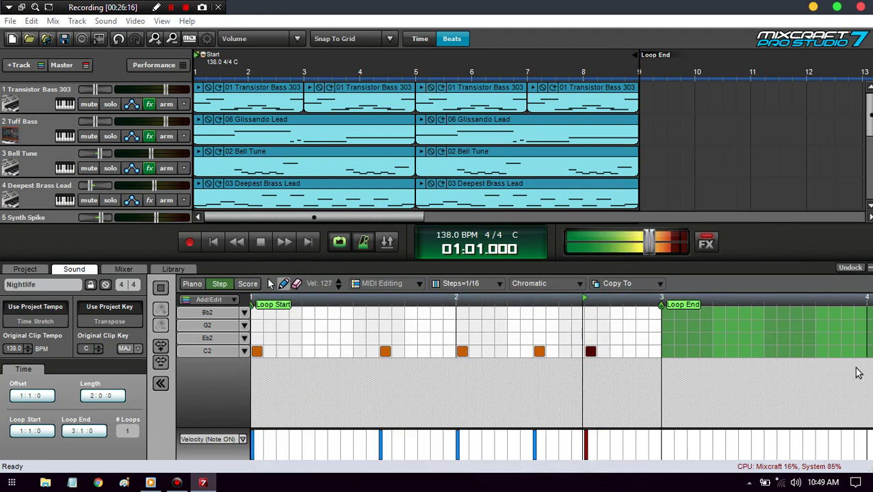
{"action": "left_click_drag", "start_coordinate": [870, 115], "coordinate": [870, 180]}
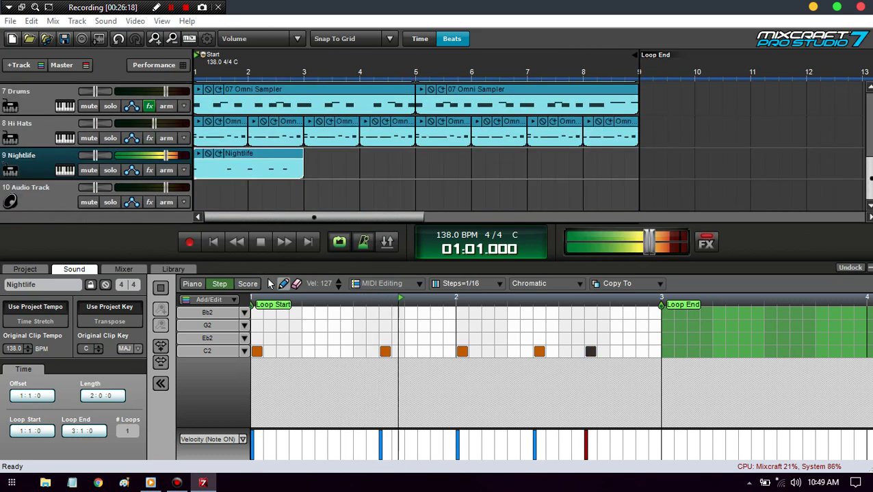
{"action": "left_click", "coordinate": [870, 268]}
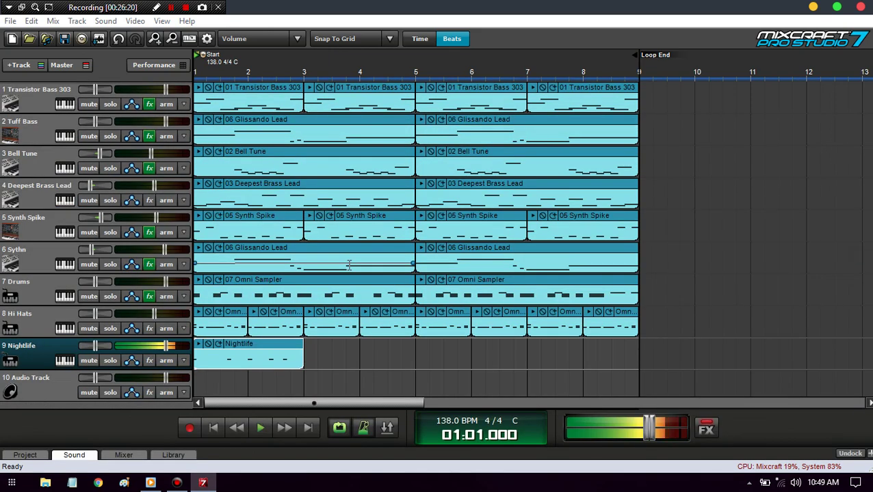
Add the XBass 4000L Bass Enhancer effect to the Nightlife track and play its clip.
{"action": "left_click", "coordinate": [149, 361]}
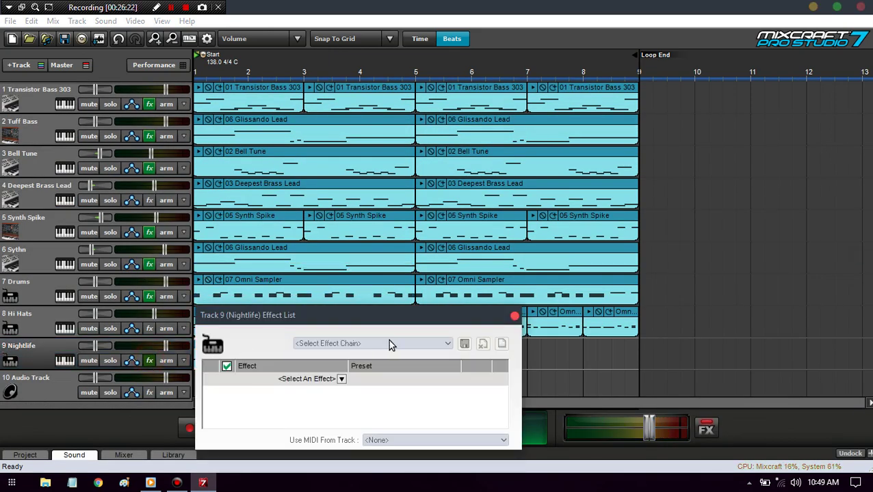
{"action": "left_click", "coordinate": [341, 379]}
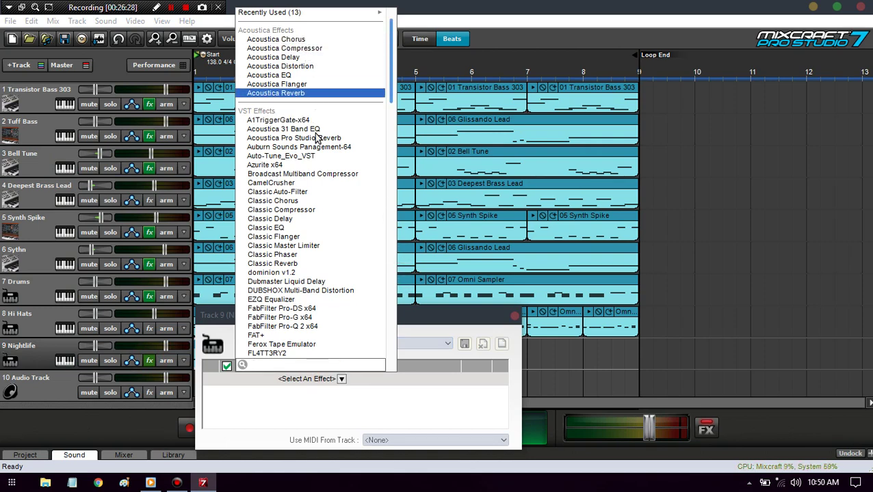
{"action": "left_click_drag", "start_coordinate": [390, 89], "coordinate": [392, 383]}
{"action": "left_click", "coordinate": [328, 344]}
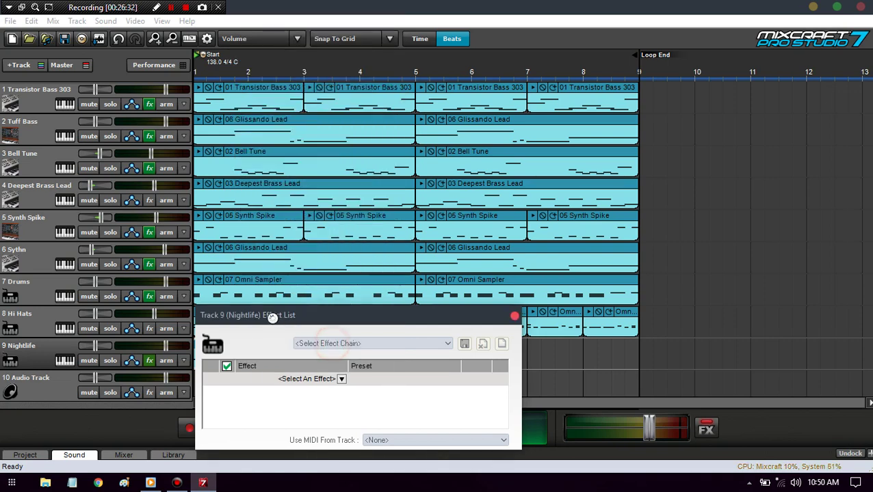
{"action": "left_click_drag", "start_coordinate": [261, 318], "coordinate": [411, 309]}
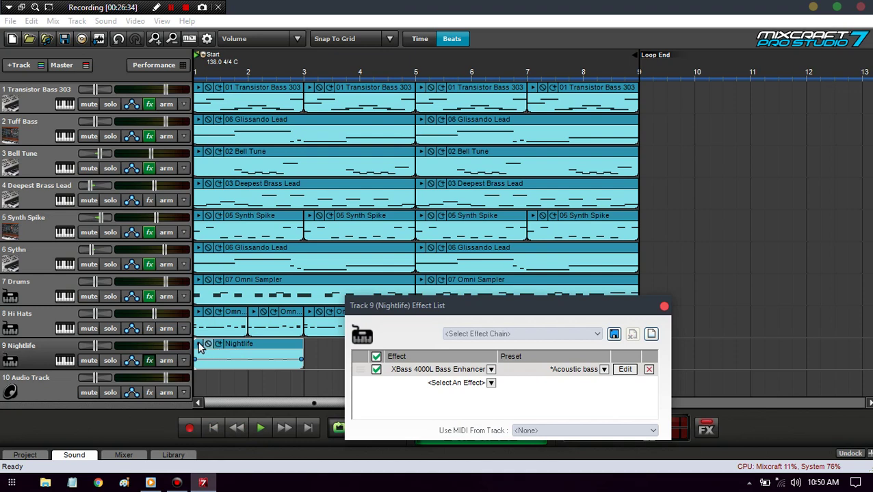
{"action": "left_click", "coordinate": [199, 347]}
Add the Limiter6-x64 effect after the bass enhancer on the Nightlife track and audition the clip.
{"action": "left_click", "coordinate": [448, 384]}
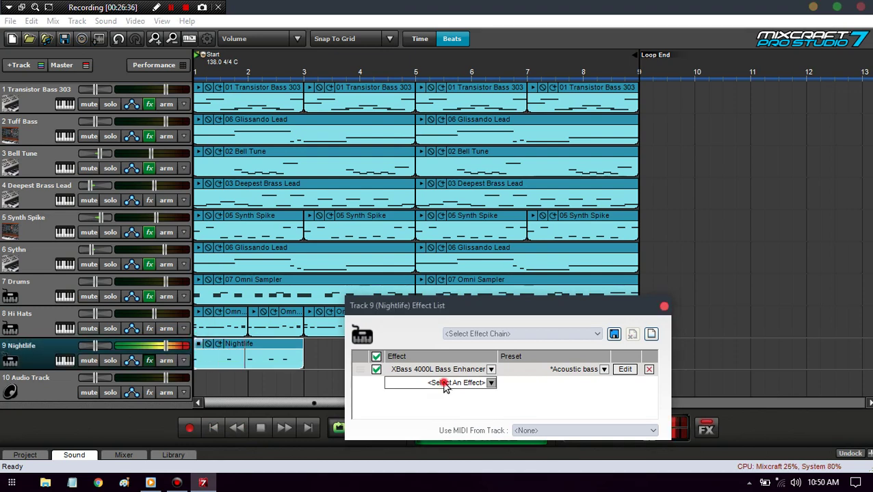
{"action": "mouse_move", "coordinate": [449, 10]}
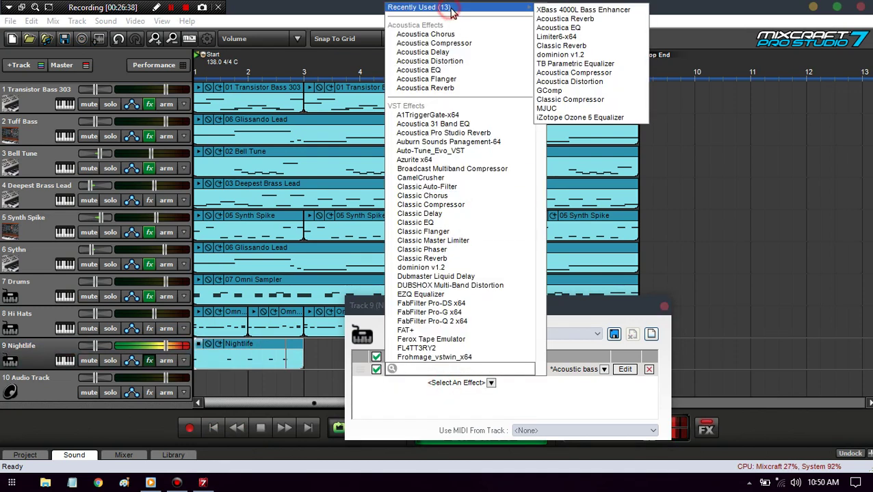
{"action": "left_click", "coordinate": [565, 36]}
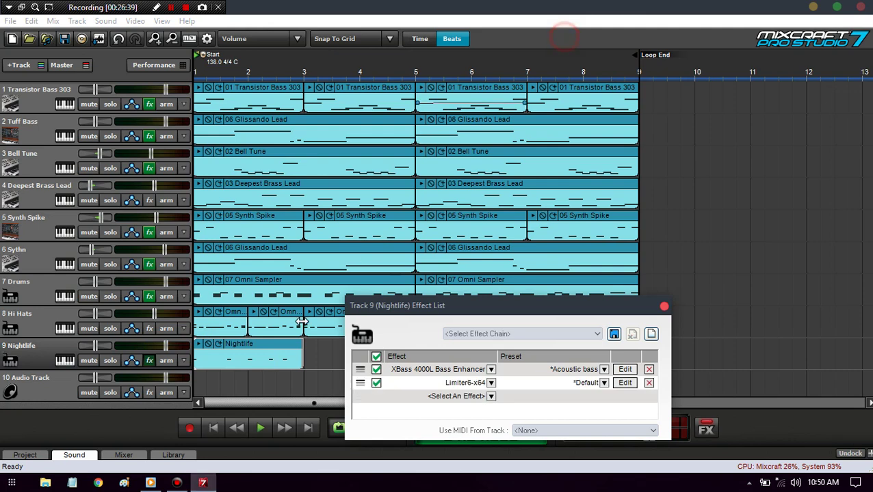
{"action": "left_click", "coordinate": [200, 347]}
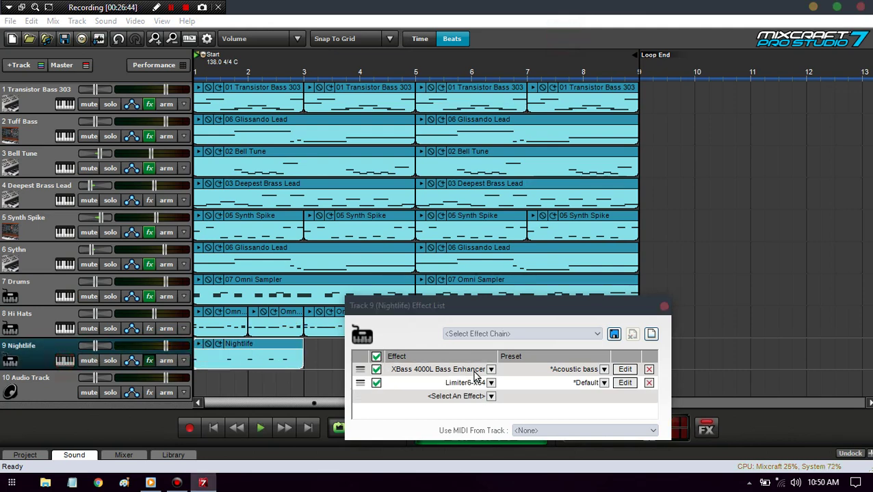
Lower the sustain and adjust the release in Nightlife's amp envelope, then close the instrument settings, keeping the synth window open off to the side.
{"action": "left_click", "coordinate": [65, 361]}
{"action": "left_click", "coordinate": [372, 359]}
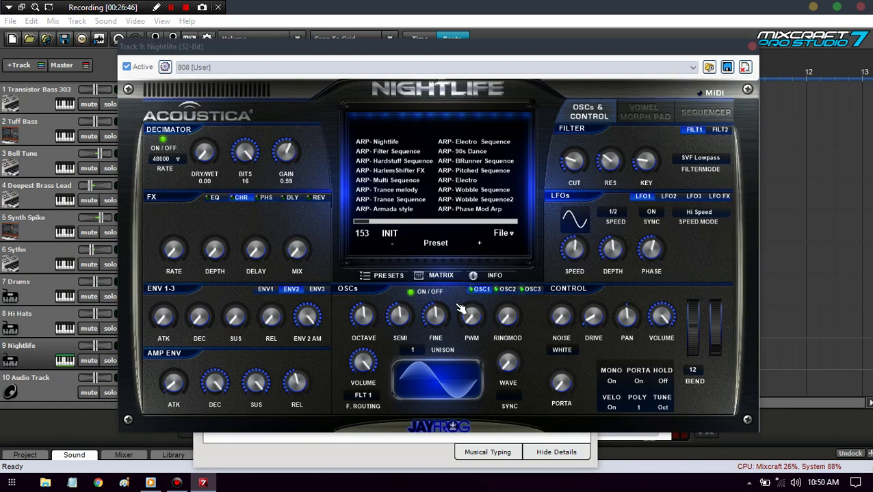
{"action": "left_click", "coordinate": [294, 386]}
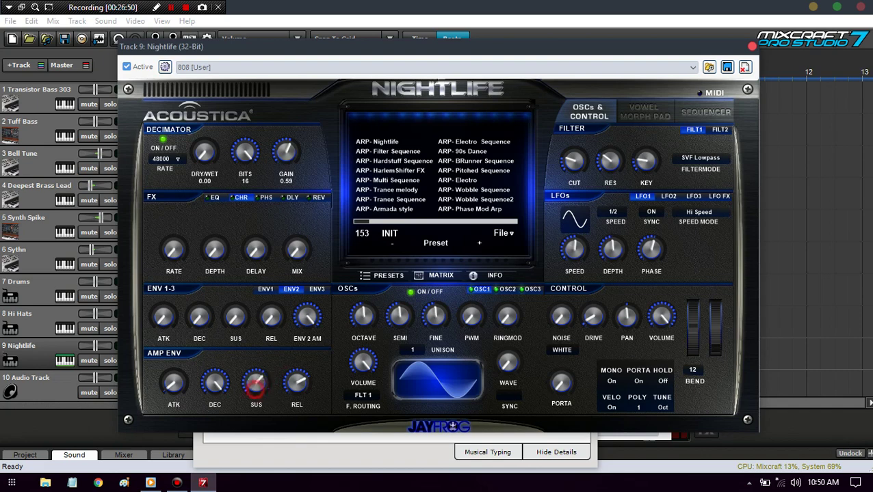
{"action": "left_click_drag", "start_coordinate": [256, 384], "coordinate": [259, 390]}
{"action": "left_click_drag", "start_coordinate": [405, 46], "coordinate": [698, 50]}
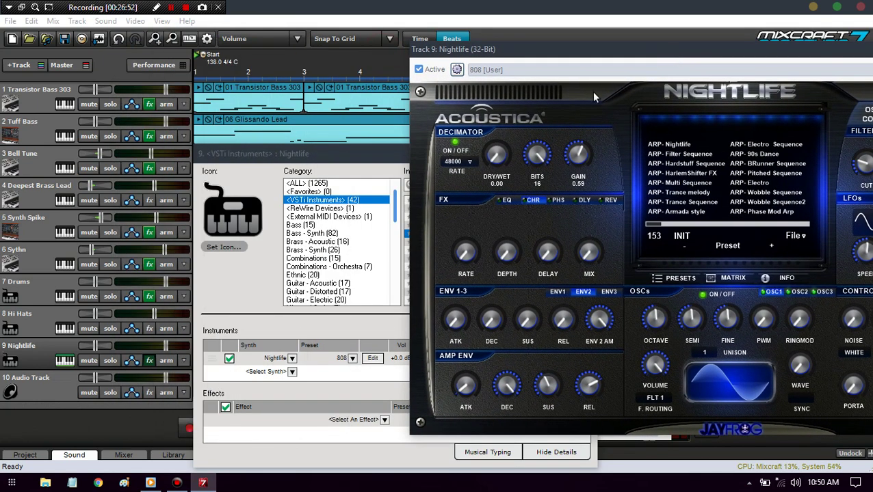
{"action": "left_click", "coordinate": [329, 157]}
{"action": "left_click", "coordinate": [590, 154]}
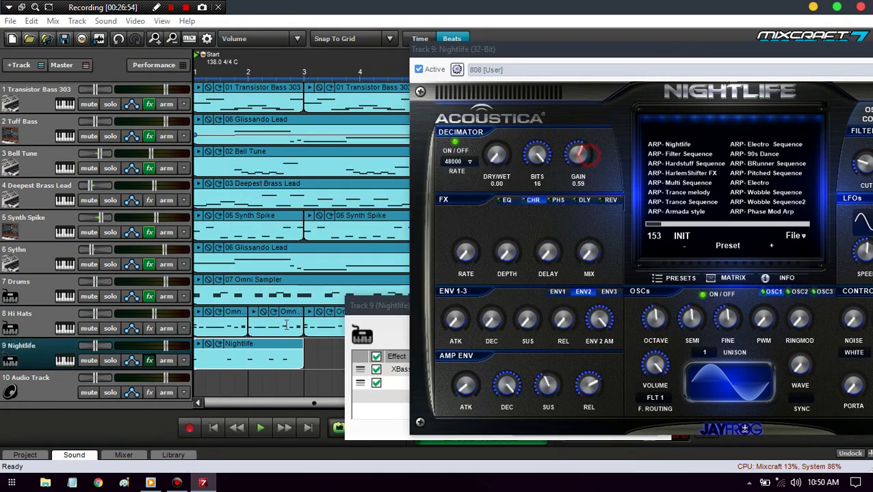
Lower the decay and sustain in Nightlife's amp envelope, auditioning the Nightlife clip between changes.
{"action": "left_click", "coordinate": [198, 344]}
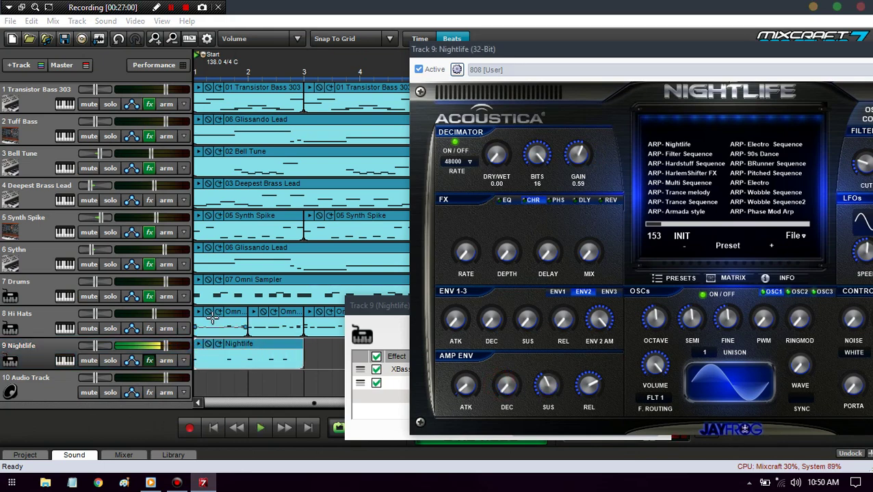
{"action": "left_click", "coordinate": [198, 344]}
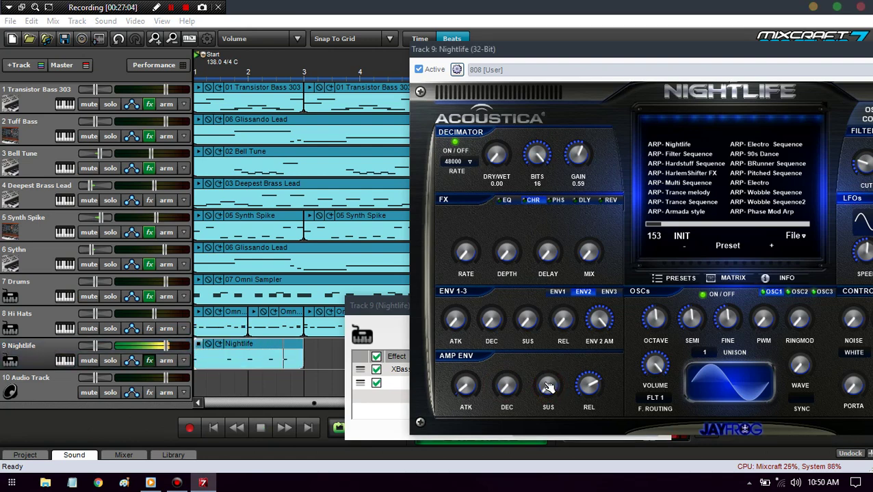
{"action": "left_click", "coordinate": [199, 345]}
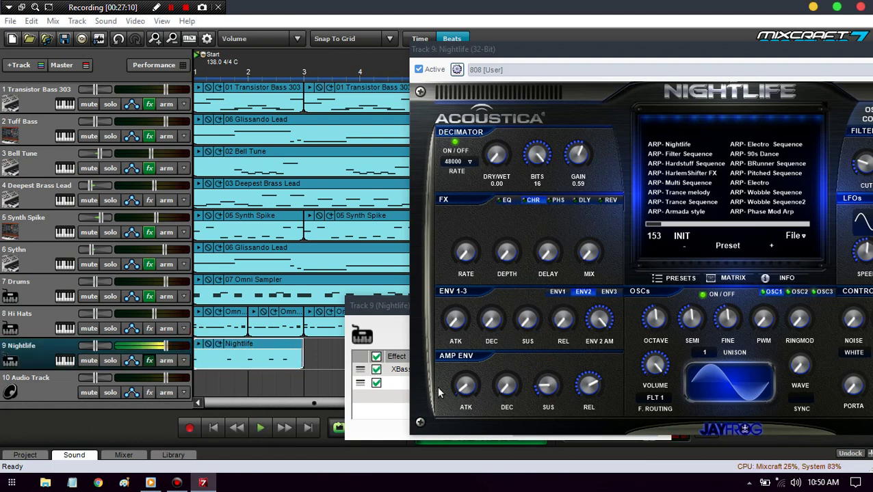
Raise the amp envelope's attack slightly above its minimum in small adjustments, replaying the Nightlife clip after each one.
{"action": "left_click_drag", "start_coordinate": [463, 388], "coordinate": [463, 381]}
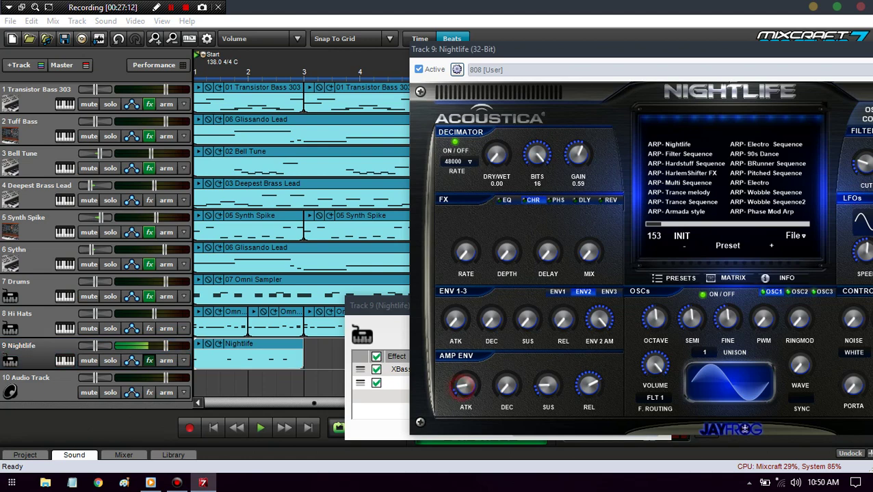
{"action": "left_click", "coordinate": [198, 347]}
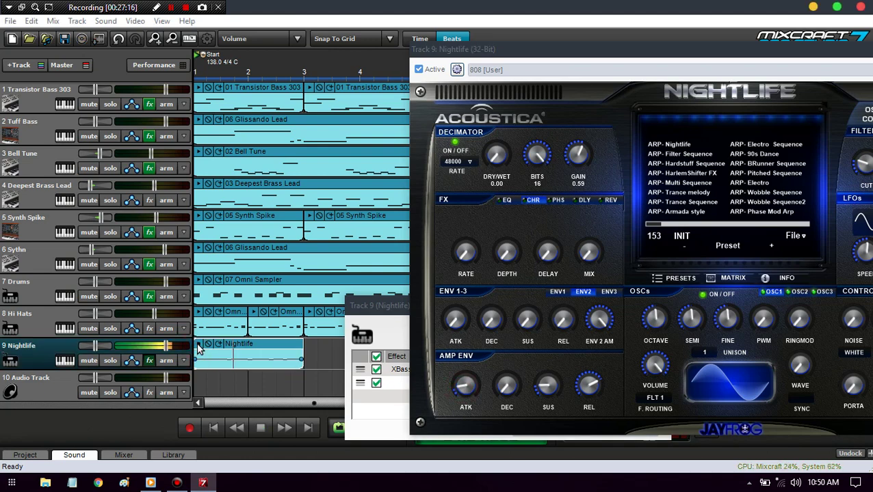
{"action": "left_click", "coordinate": [463, 387]}
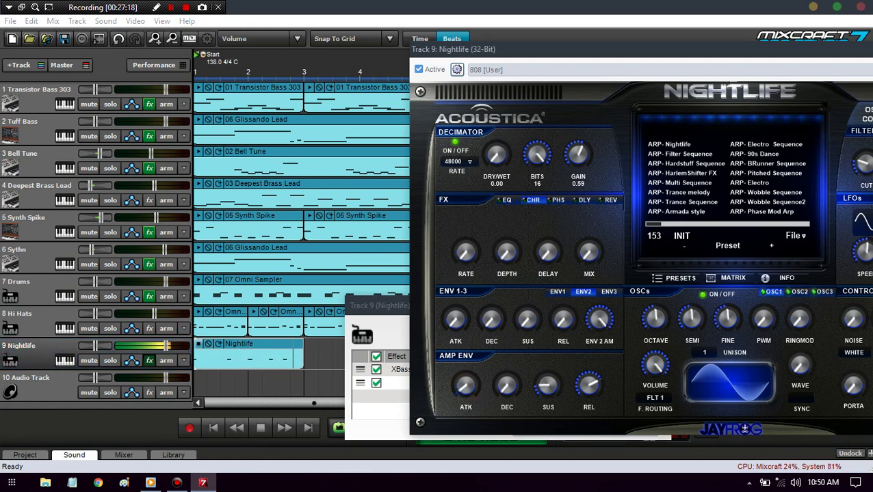
{"action": "left_click", "coordinate": [199, 346]}
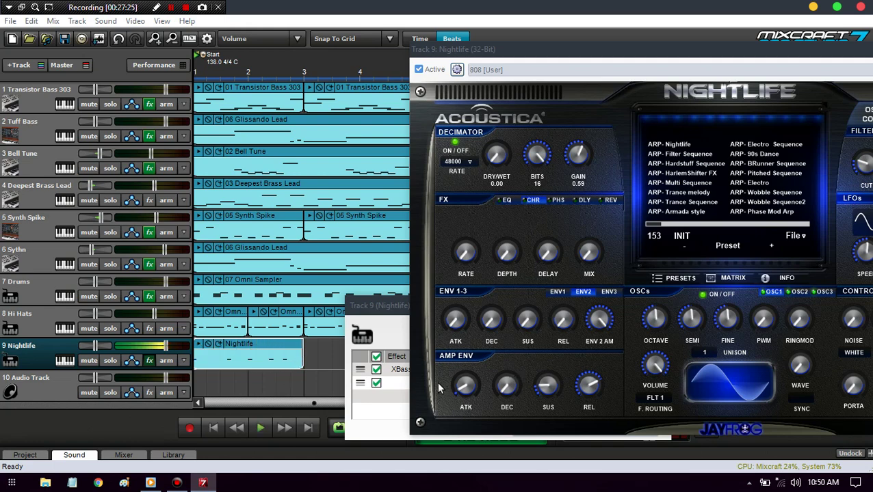
{"action": "left_click", "coordinate": [469, 388]}
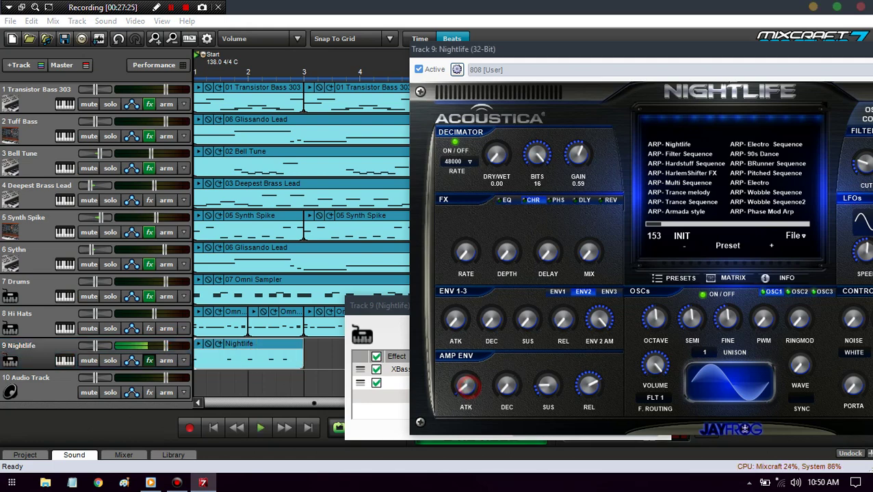
{"action": "left_click", "coordinate": [199, 344]}
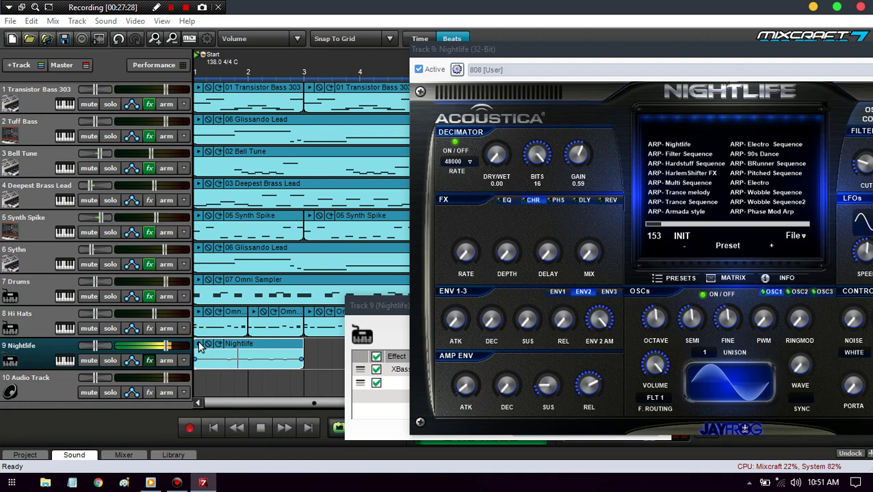
{"action": "left_click", "coordinate": [467, 388]}
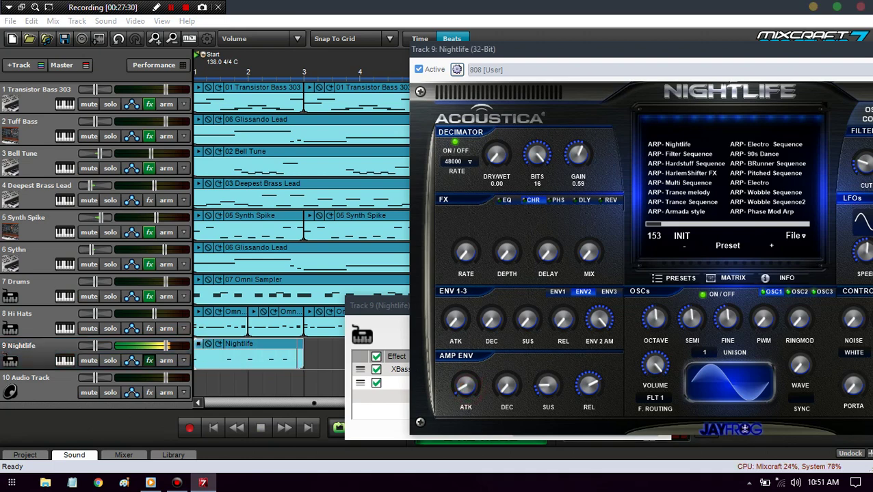
{"action": "left_click", "coordinate": [198, 346]}
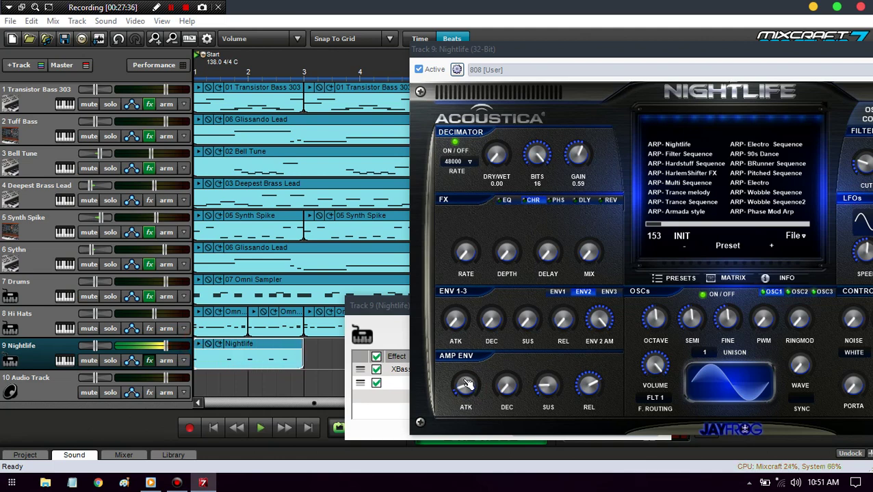
{"action": "left_click", "coordinate": [199, 345]}
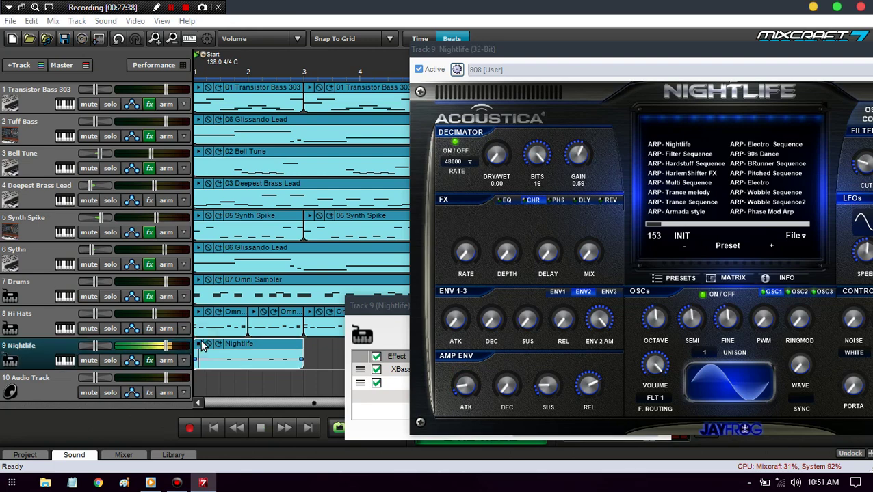
{"action": "left_click", "coordinate": [476, 395]}
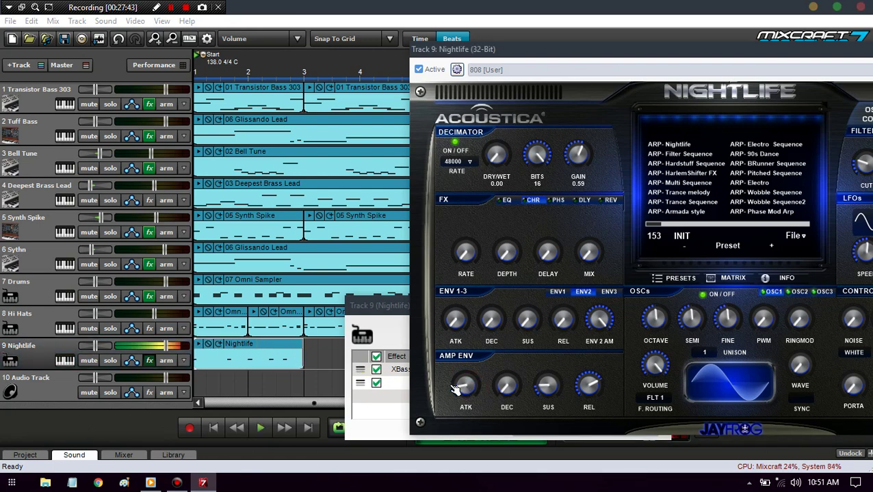
{"action": "left_click", "coordinate": [199, 344]}
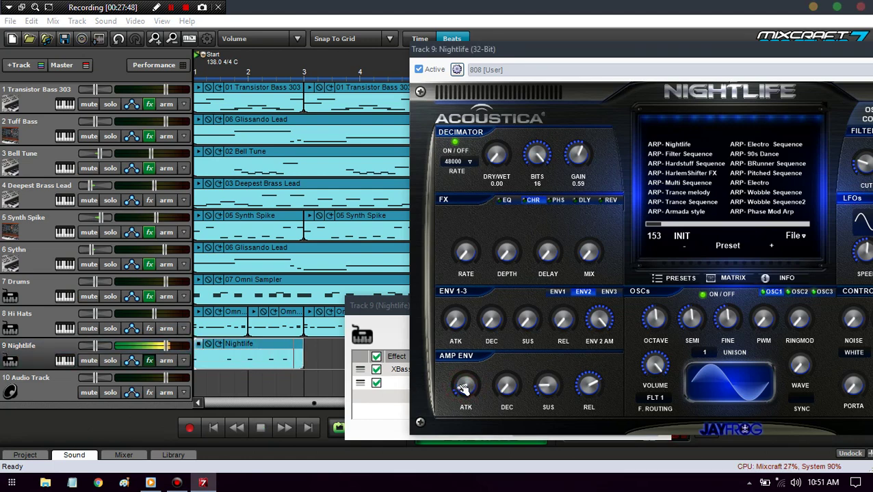
Fine-tune the amp envelope's sustain while auditioning the Nightlife clip.
{"action": "left_click", "coordinate": [197, 346]}
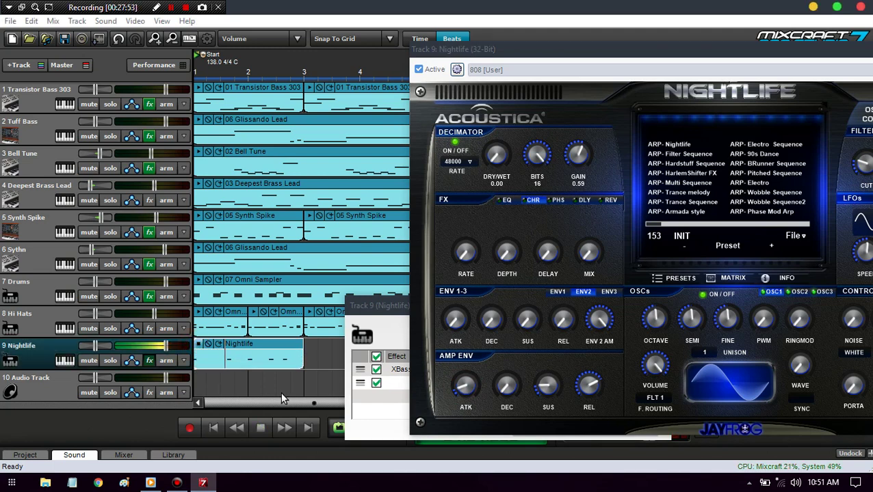
{"action": "left_click", "coordinate": [549, 387]}
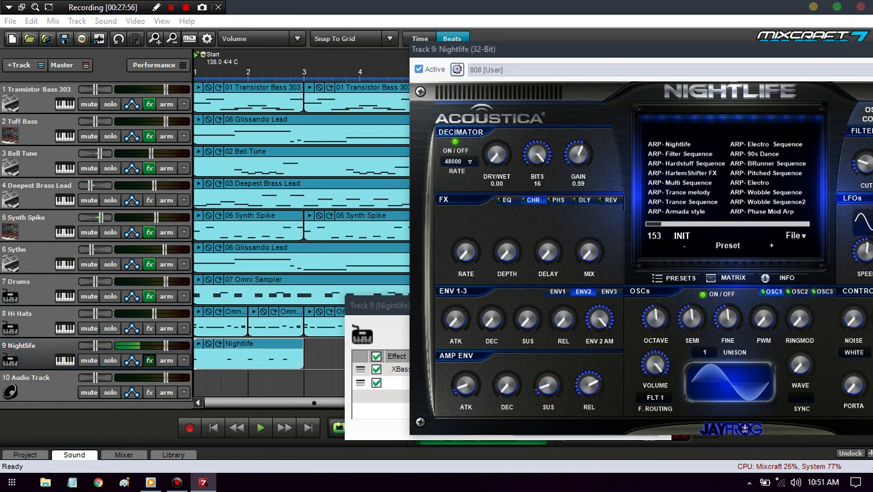
{"action": "left_click_drag", "start_coordinate": [549, 387], "coordinate": [549, 400]}
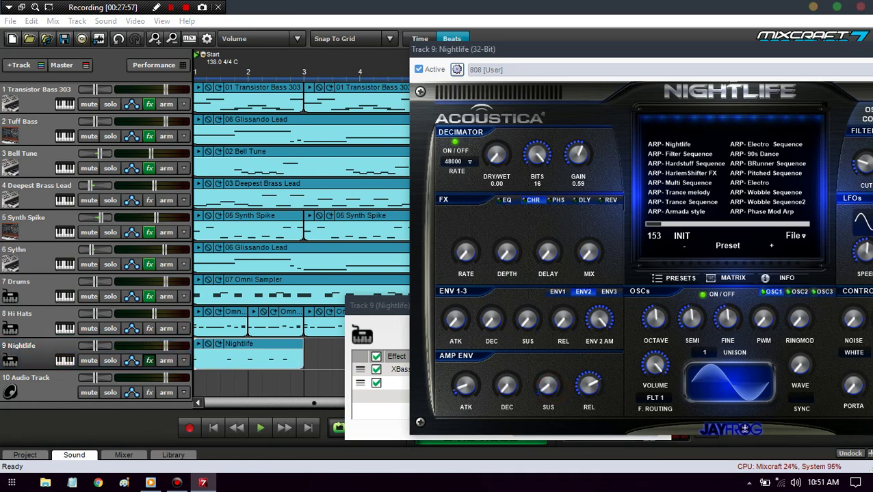
{"action": "left_click", "coordinate": [199, 344]}
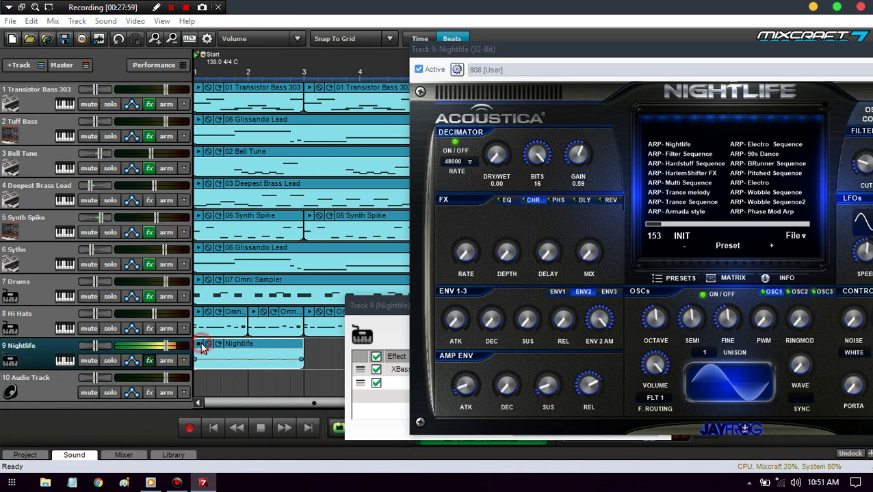
{"action": "left_click", "coordinate": [545, 389]}
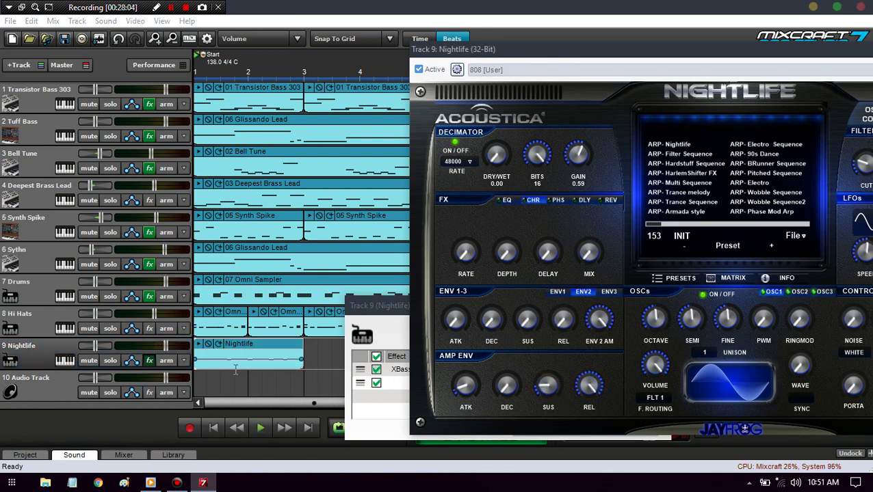
Set the amp envelope's release to about the middle of its range and replay the Nightlife clip.
{"action": "left_click", "coordinate": [198, 344]}
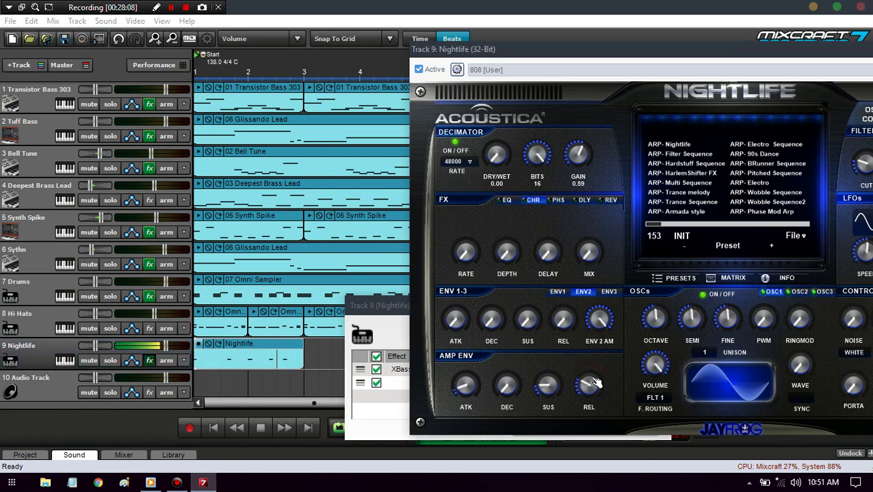
{"action": "left_click_drag", "start_coordinate": [594, 381], "coordinate": [594, 359]}
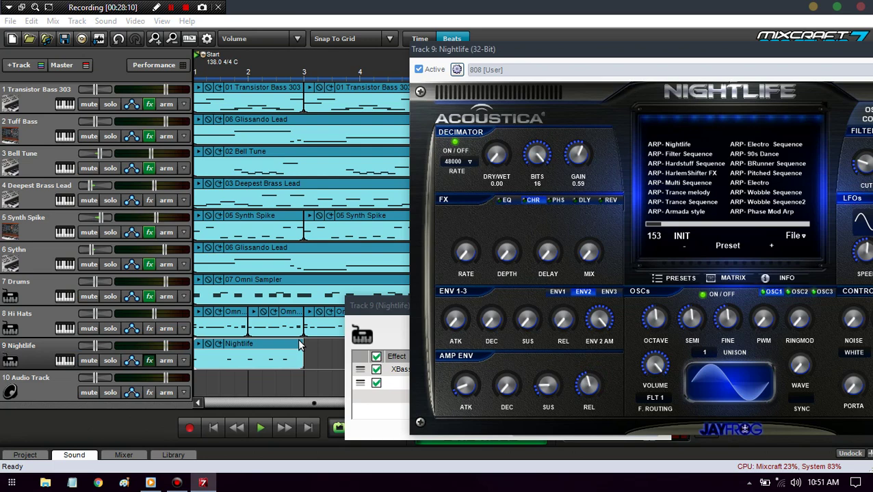
{"action": "left_click", "coordinate": [198, 345]}
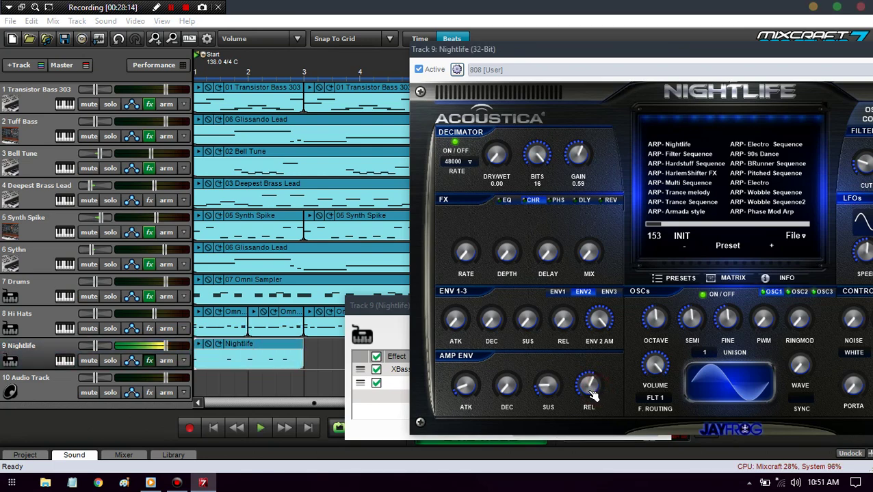
{"action": "left_click", "coordinate": [199, 345]}
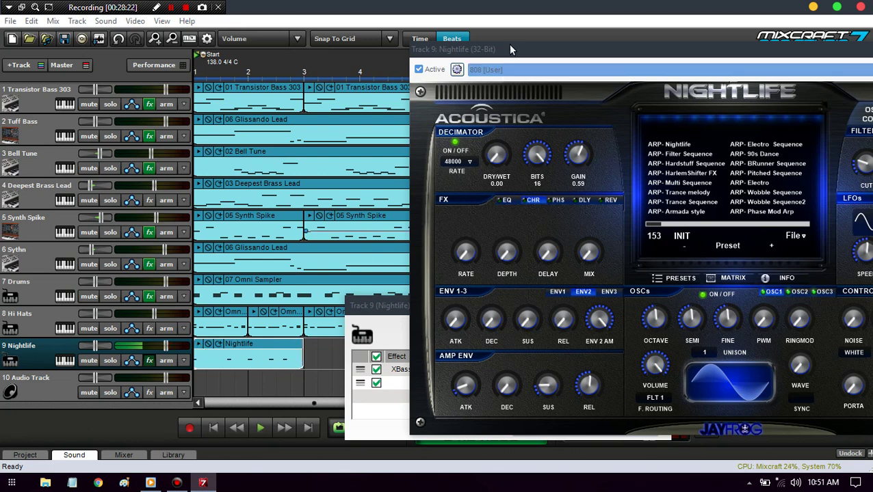
Bring the whole synth window into view and try sine and triangle waves on oscillator 2 while playing the clip.
{"action": "left_click_drag", "start_coordinate": [510, 48], "coordinate": [354, 63]}
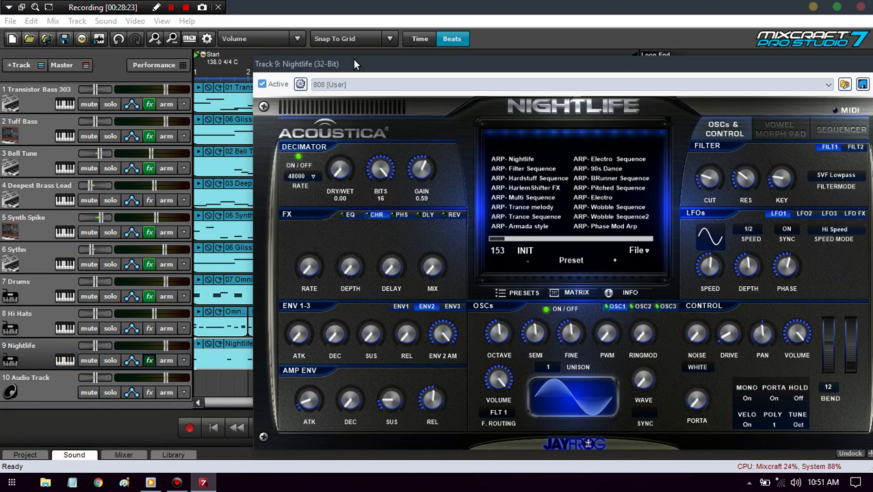
{"action": "left_click", "coordinate": [643, 307]}
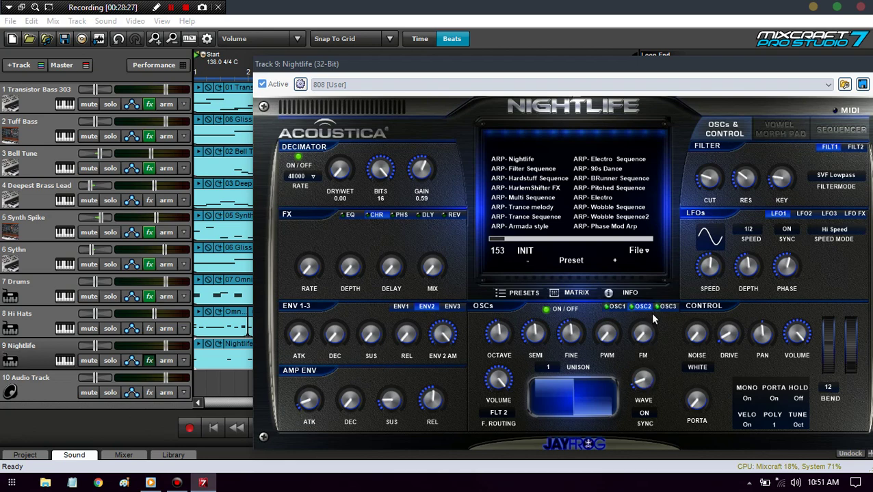
{"action": "left_click_drag", "start_coordinate": [643, 381], "coordinate": [642, 395]}
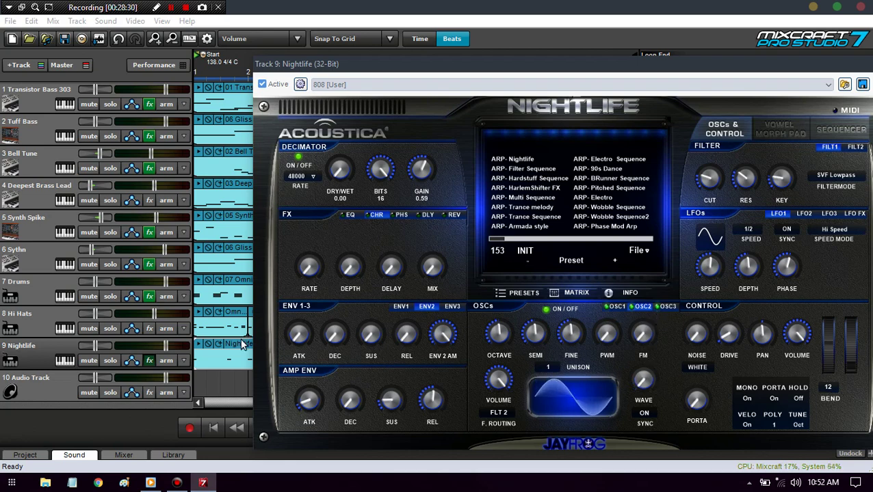
{"action": "left_click", "coordinate": [202, 350]}
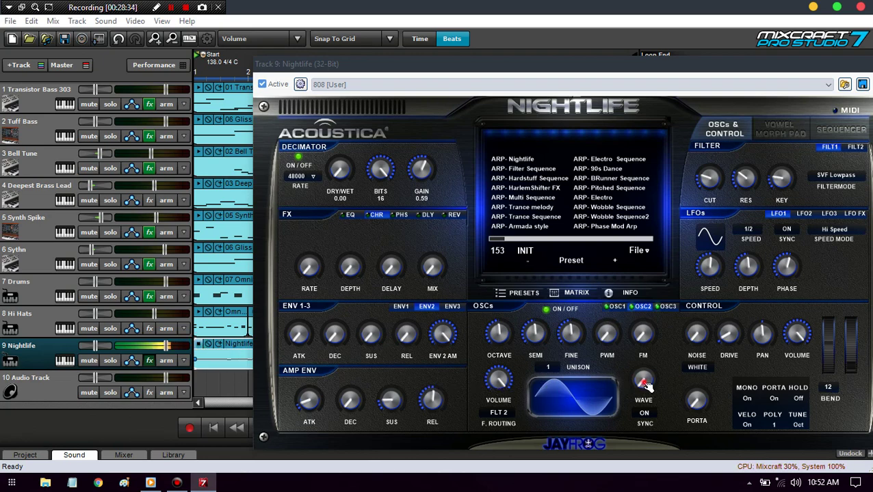
{"action": "left_click_drag", "start_coordinate": [646, 386], "coordinate": [646, 391]}
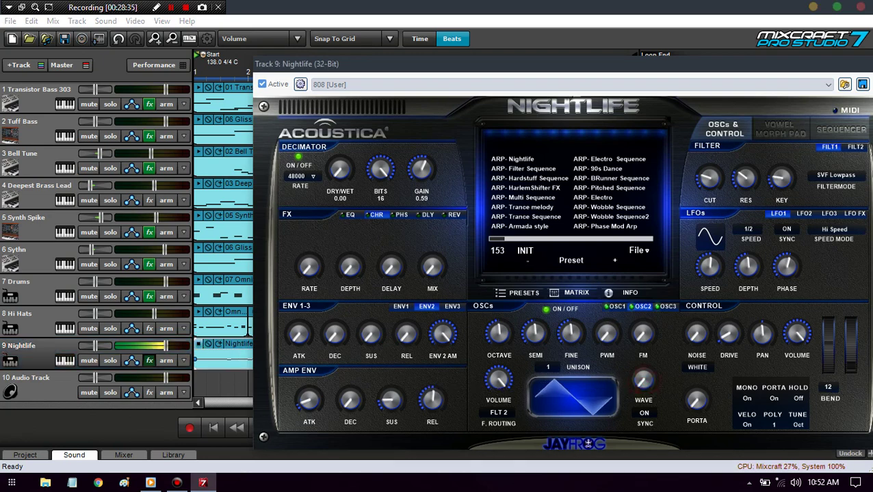
{"action": "left_click", "coordinate": [199, 345]}
Set oscillator 2's waveform to a sawtooth and audition the Nightlife clip.
{"action": "left_click_drag", "start_coordinate": [646, 383], "coordinate": [587, 444]}
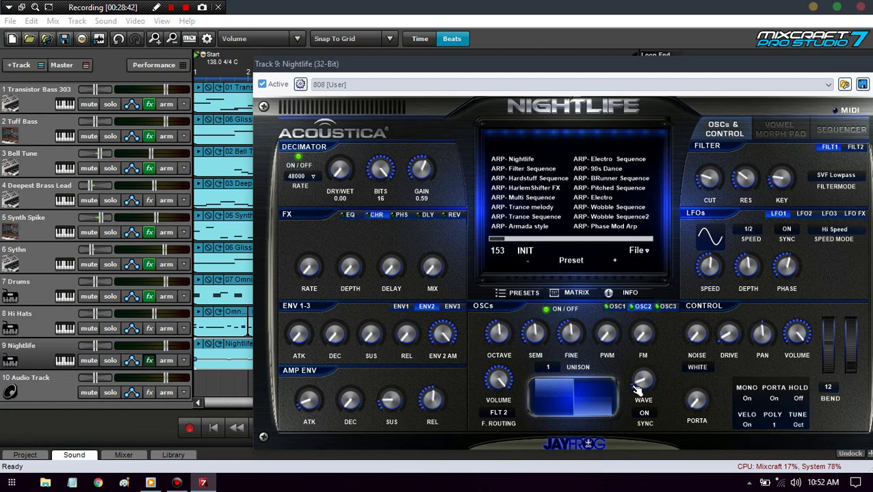
{"action": "mouse_move", "coordinate": [640, 386]}
{"action": "left_mouse_down"}
{"action": "mouse_move", "coordinate": [640, 375]}
{"action": "mouse_move", "coordinate": [640, 392]}
{"action": "left_mouse_up"}
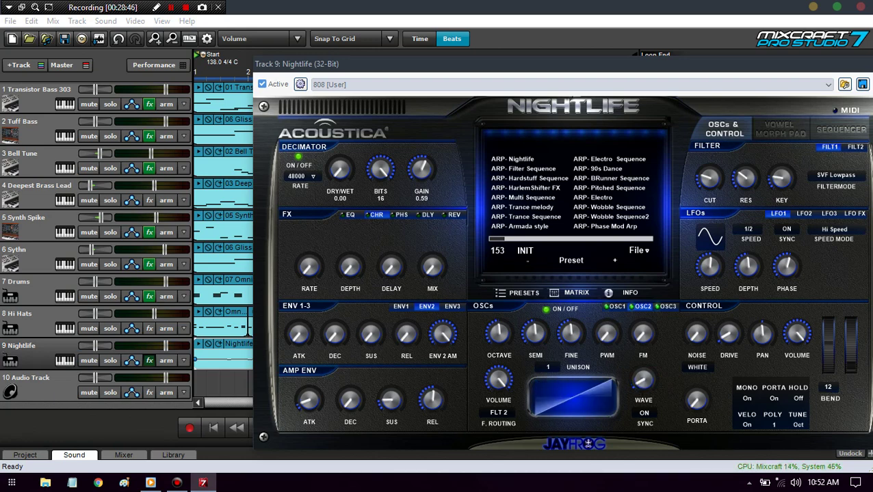
{"action": "left_click", "coordinate": [200, 344]}
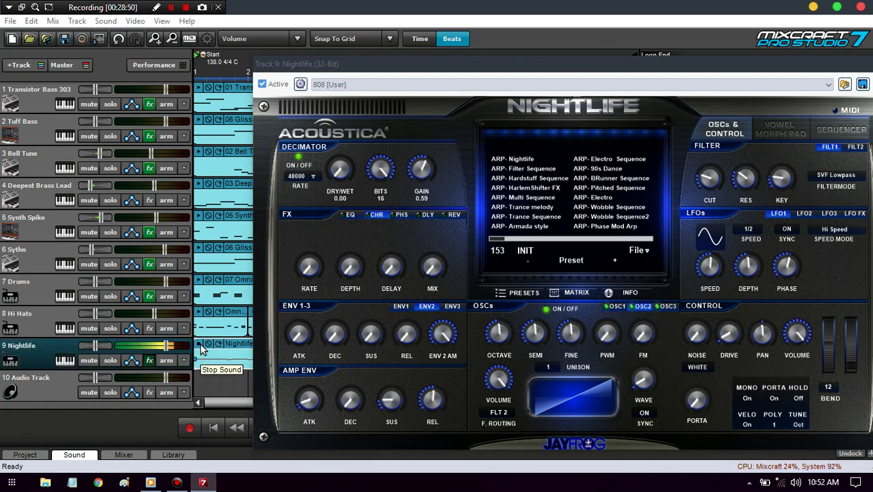
{"action": "left_click", "coordinate": [200, 345]}
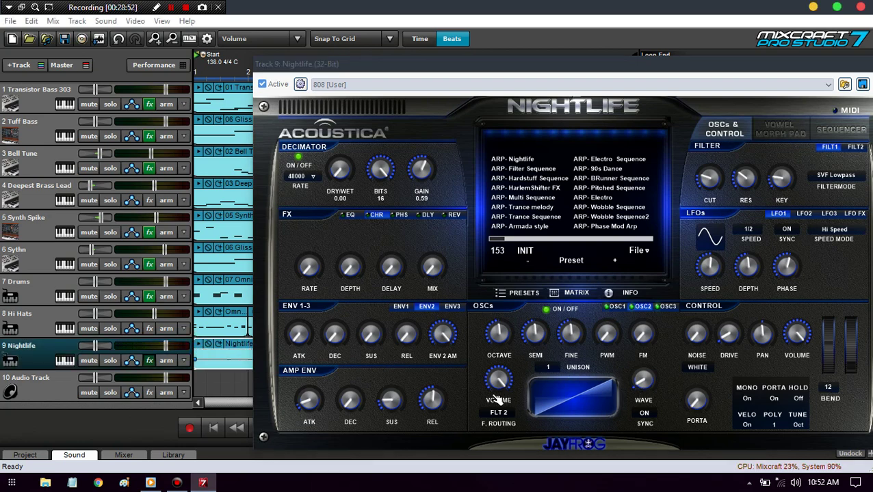
Reduce oscillator 2's volume to below maximum, playing the Nightlife clip to compare levels.
{"action": "left_click_drag", "start_coordinate": [493, 390], "coordinate": [494, 394]}
{"action": "left_click", "coordinate": [200, 345]}
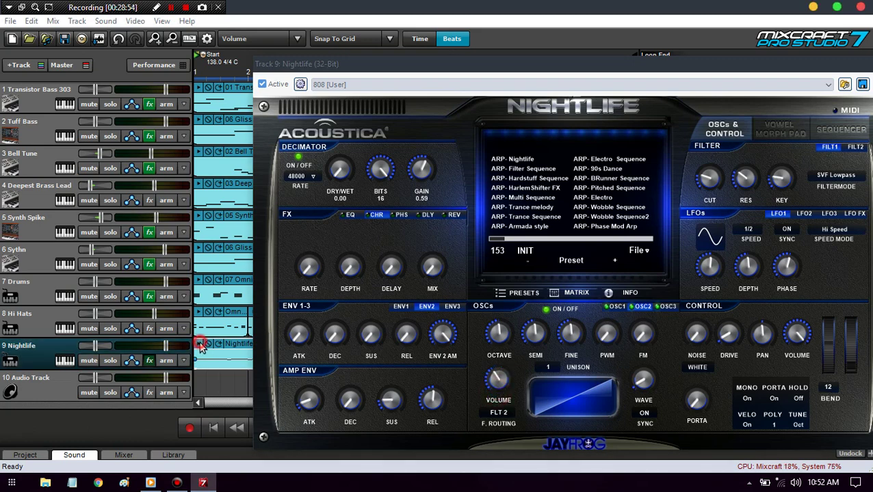
{"action": "left_click_drag", "start_coordinate": [493, 385], "coordinate": [494, 371]}
{"action": "left_click", "coordinate": [199, 344]}
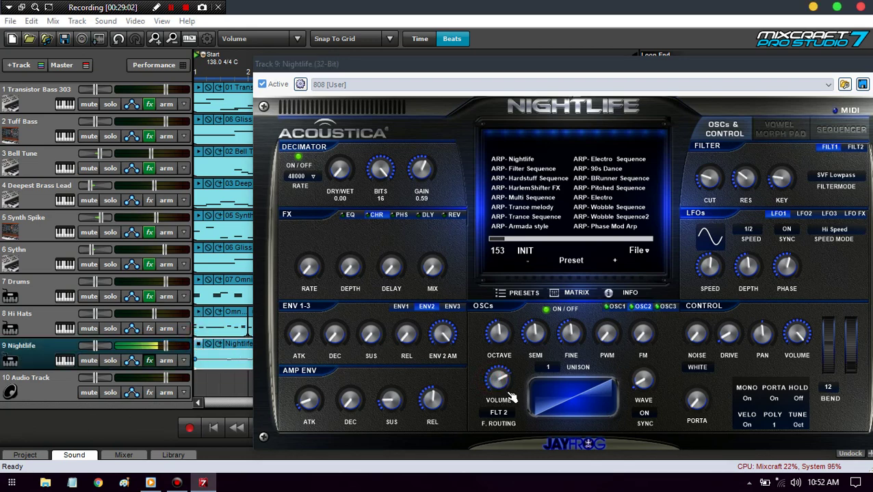
Set oscillator 3's waveform to a square wave and audition the Nightlife clip.
{"action": "left_click", "coordinate": [668, 307]}
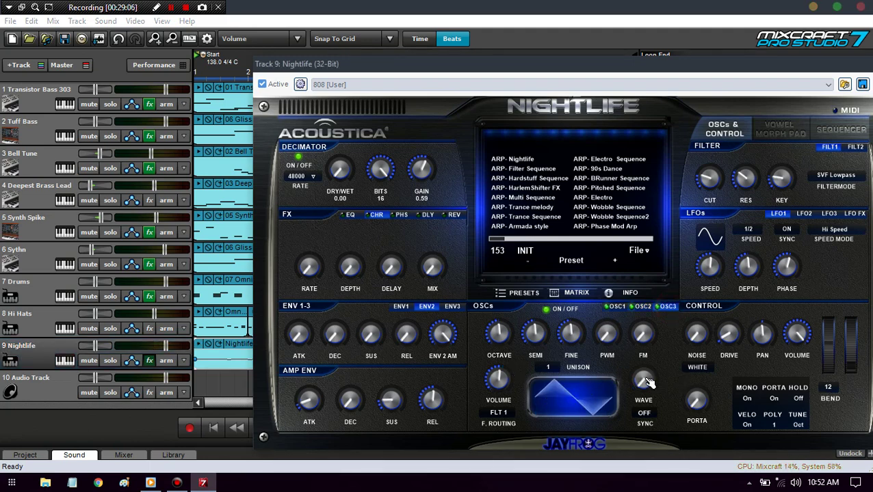
{"action": "mouse_move", "coordinate": [646, 379]}
{"action": "left_mouse_down"}
{"action": "mouse_move", "coordinate": [647, 368]}
{"action": "mouse_move", "coordinate": [647, 378]}
{"action": "left_mouse_up"}
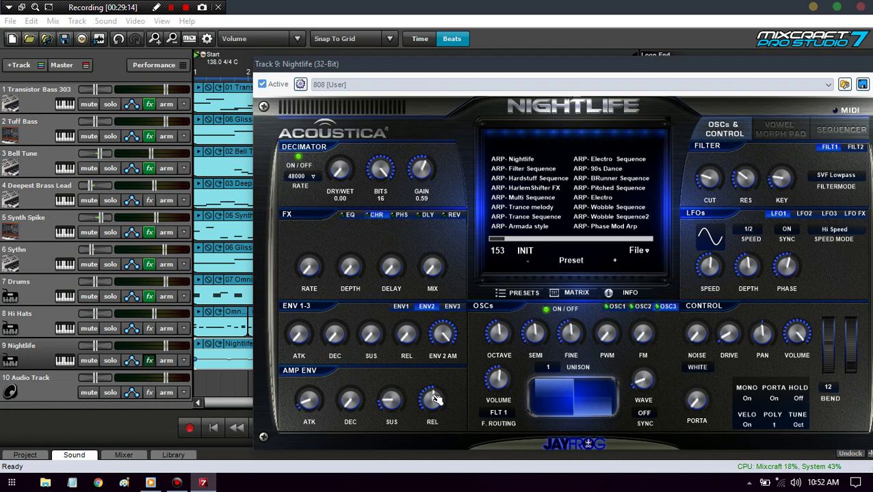
{"action": "left_click", "coordinate": [199, 349]}
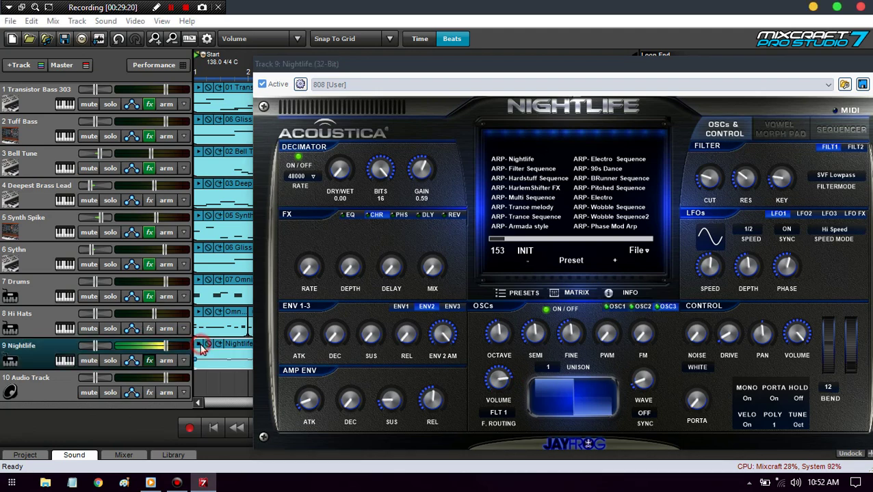
Adjust oscillator 3's volume to slightly below the middle of its range, replaying the Nightlife clip to compare levels.
{"action": "left_click", "coordinate": [508, 385]}
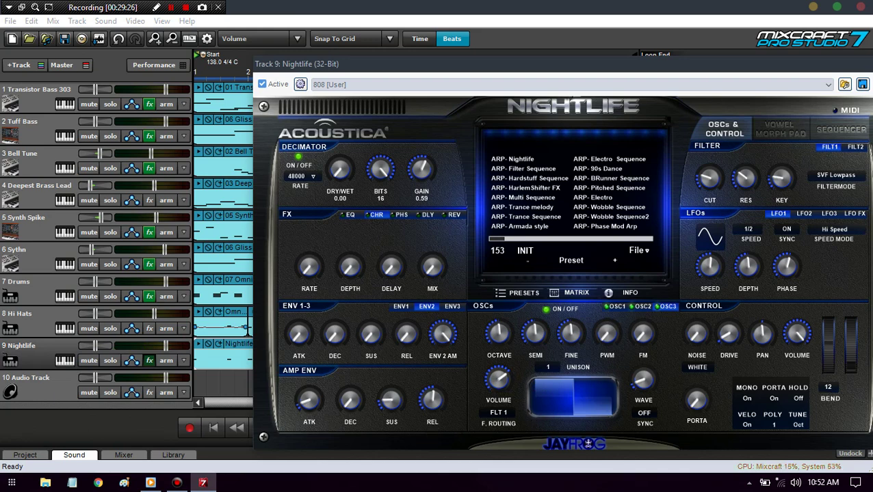
{"action": "left_click", "coordinate": [197, 349]}
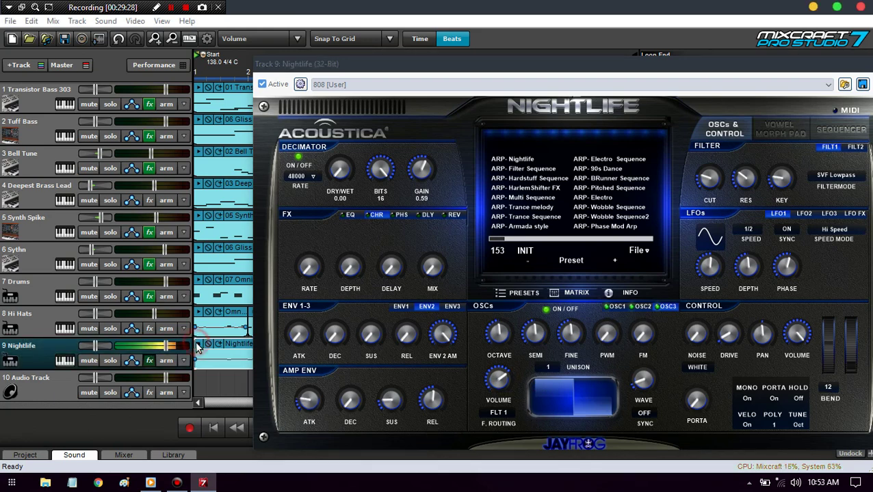
{"action": "left_click", "coordinate": [316, 408]}
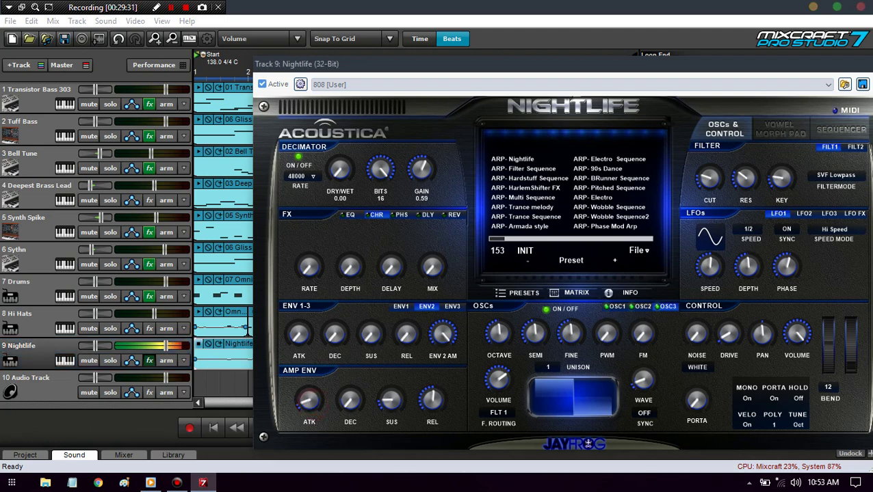
{"action": "left_click", "coordinate": [202, 351]}
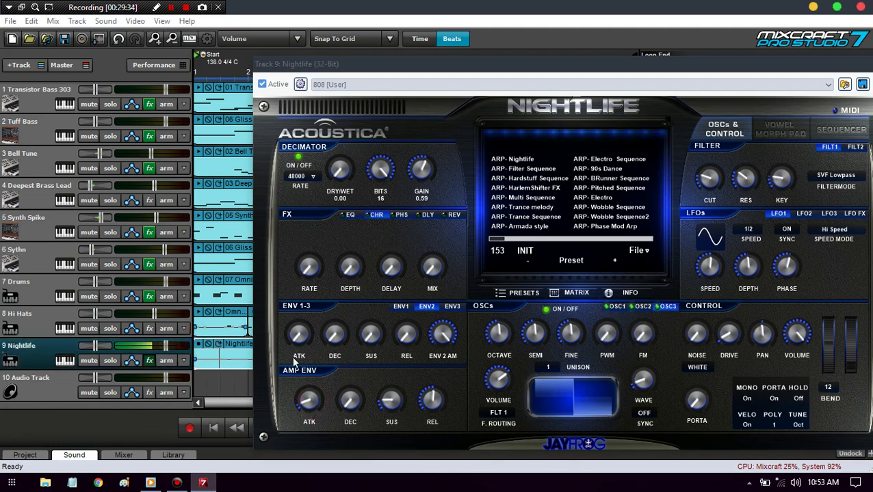
{"action": "left_click", "coordinate": [493, 387]}
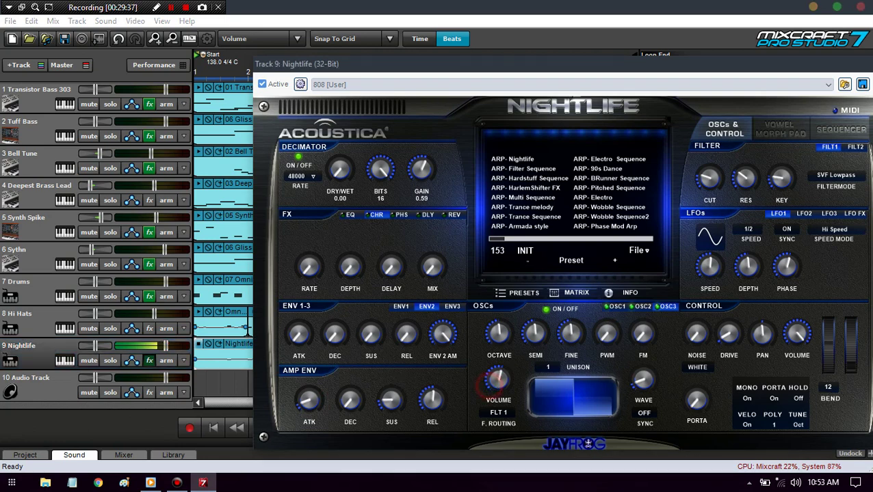
{"action": "left_click", "coordinate": [196, 349]}
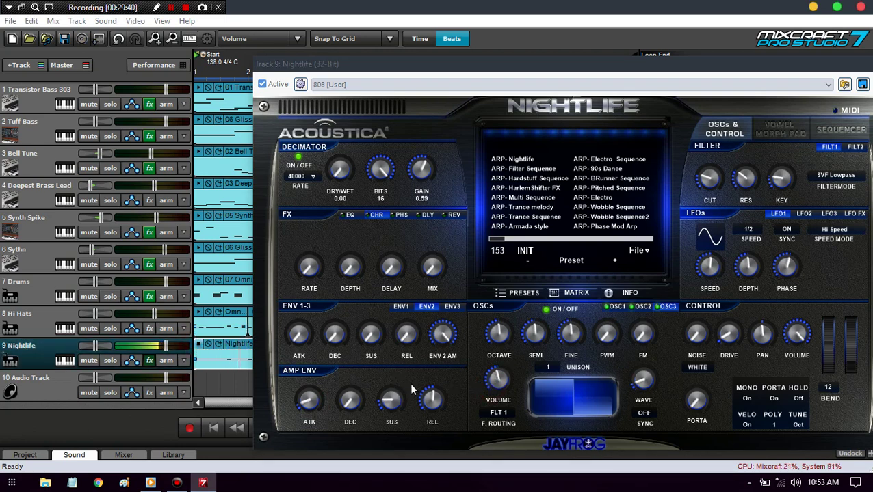
Close the synth and effect list windows and copy the two-bar Nightlife clip along its track to fill up to bar 9.
{"action": "left_click_drag", "start_coordinate": [646, 64], "coordinate": [475, 65]}
{"action": "left_click", "coordinate": [715, 66]}
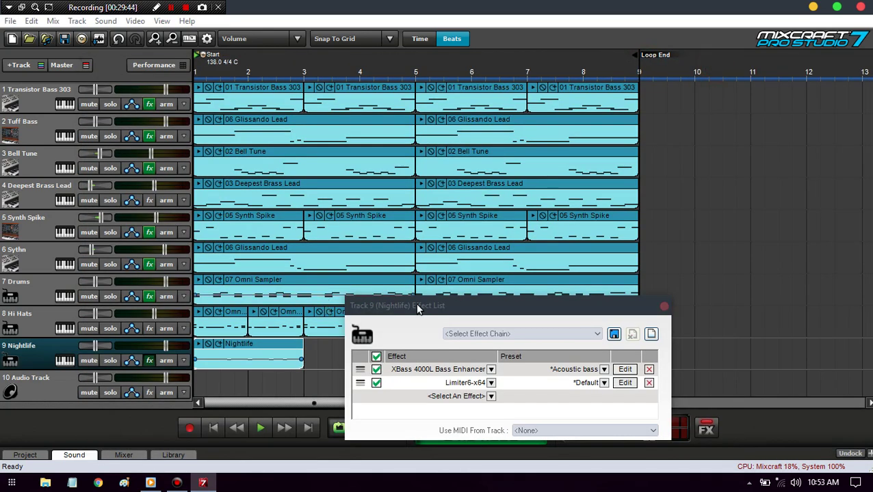
{"action": "left_click", "coordinate": [663, 307]}
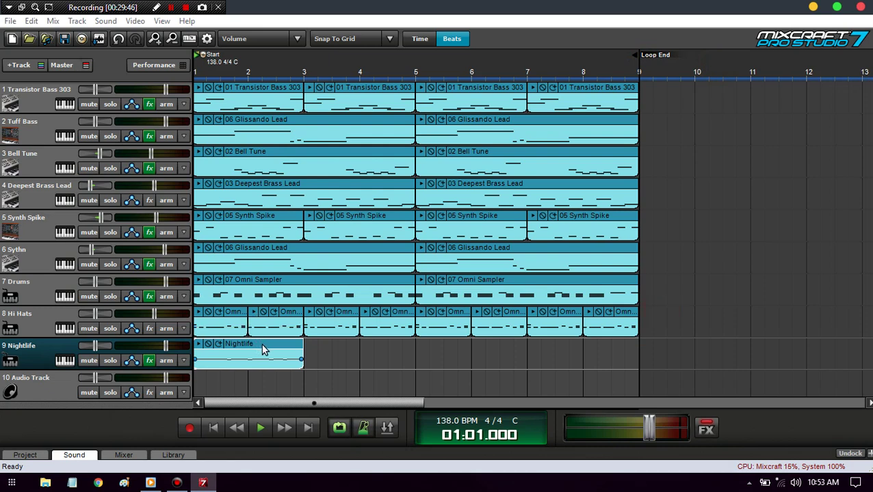
{"action": "left_click_drag", "start_coordinate": [261, 343], "coordinate": [370, 349]}
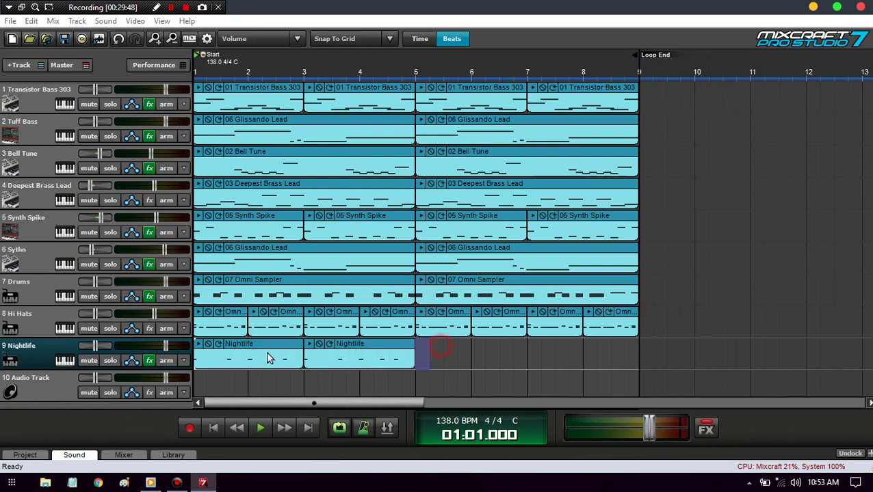
{"action": "left_click_drag", "start_coordinate": [267, 358], "coordinate": [504, 342]}
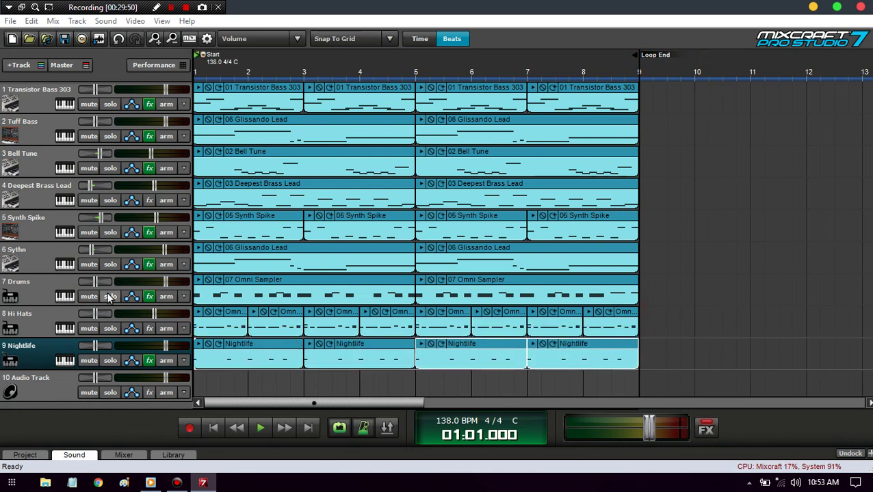
Solo the Drums and Nightlife tracks and play them together from the start of the loop.
{"action": "left_click", "coordinate": [108, 297]}
{"action": "left_click", "coordinate": [109, 360]}
{"action": "key", "text": "space"}
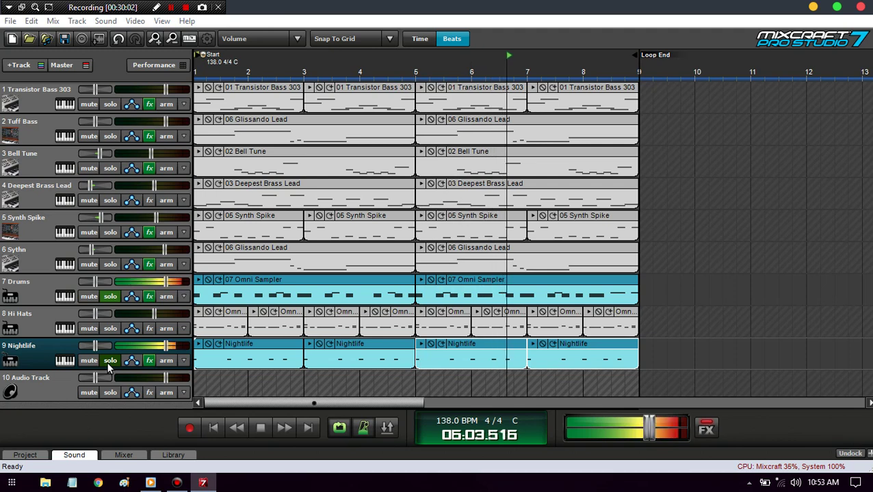
{"action": "key", "text": "space"}
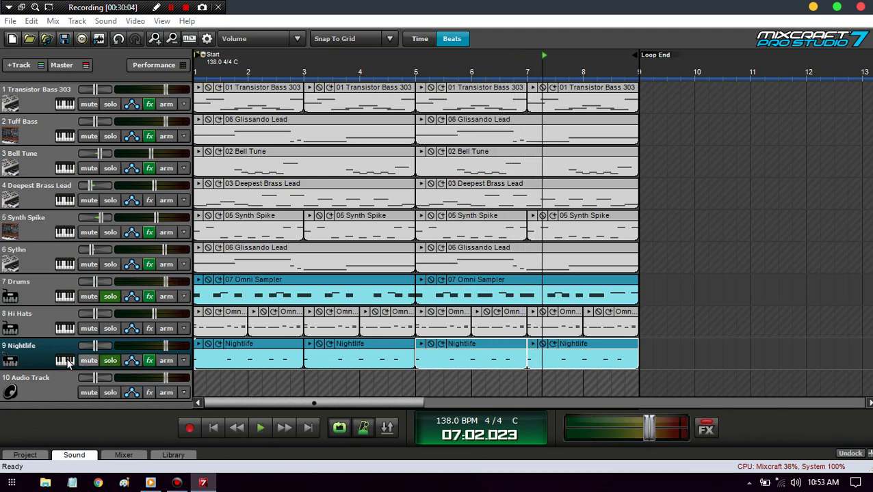
Reopen the Nightlife synth and replay the soloed bass and drums before closing its editor.
{"action": "left_click", "coordinate": [67, 361]}
{"action": "left_click", "coordinate": [372, 357]}
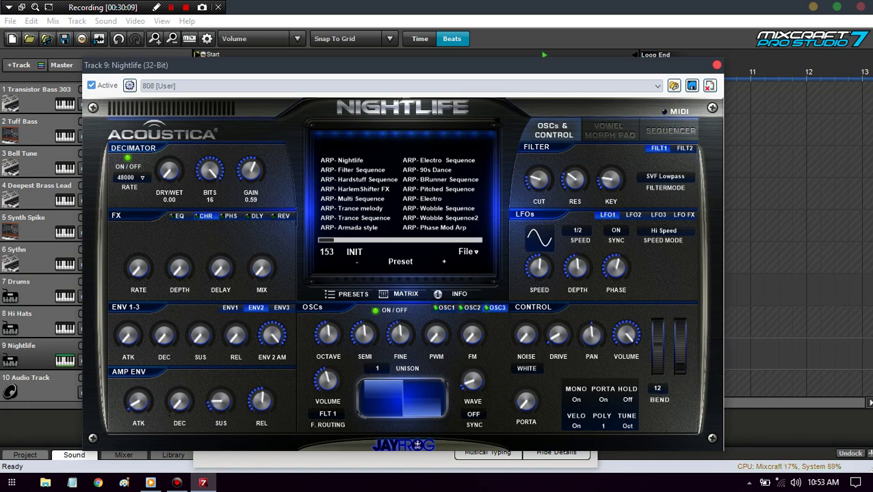
{"action": "left_click", "coordinate": [61, 432]}
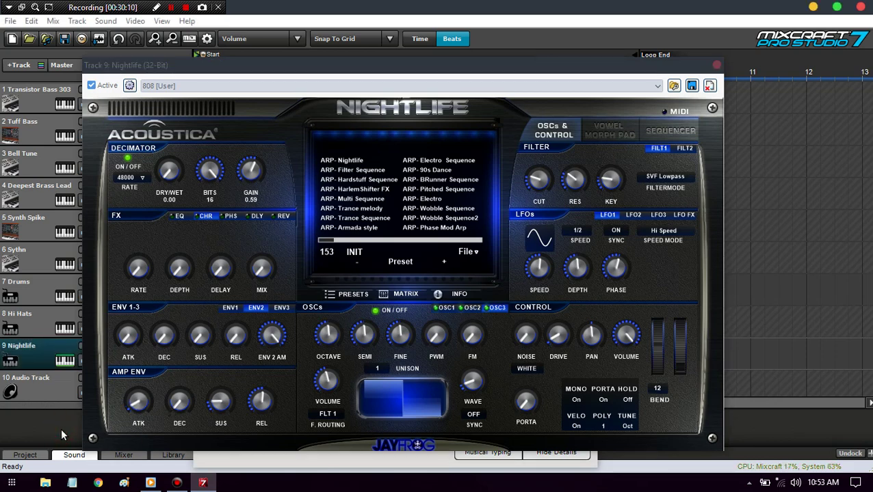
{"action": "key", "text": "space"}
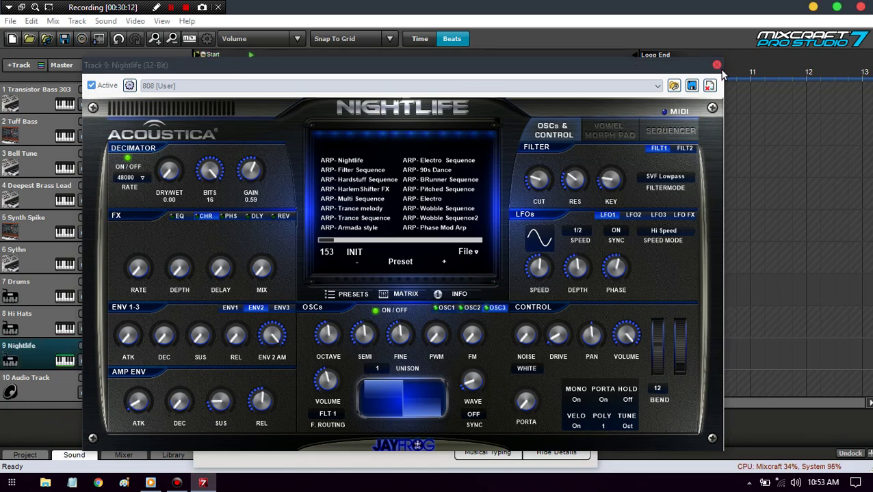
{"action": "left_click", "coordinate": [716, 66]}
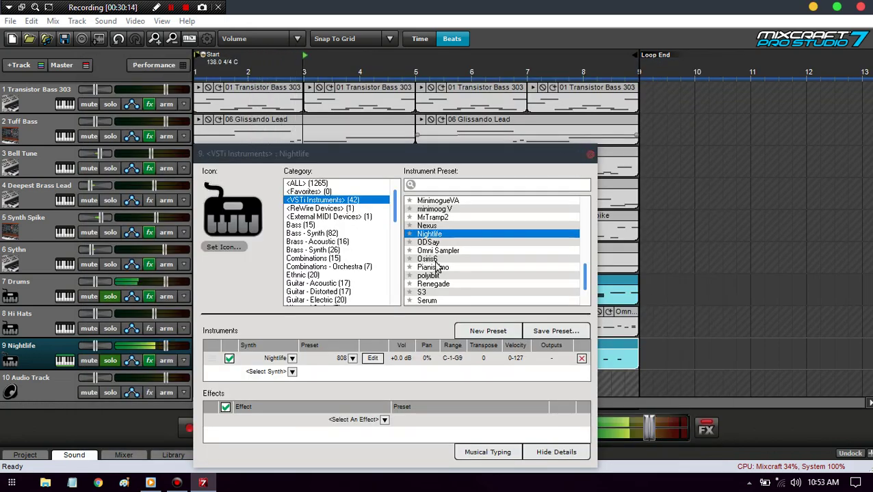
Readjust oscillator 3's volume in the Nightlife synth and bring up oscillator 2's settings before closing the editor.
{"action": "left_click", "coordinate": [371, 358]}
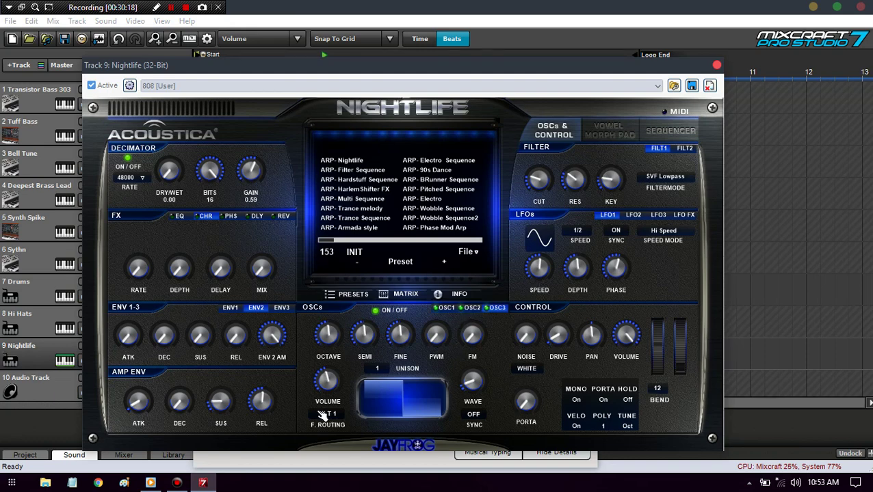
{"action": "mouse_move", "coordinate": [327, 383]}
{"action": "left_mouse_down"}
{"action": "mouse_move", "coordinate": [327, 357]}
{"action": "mouse_move", "coordinate": [326, 377]}
{"action": "left_mouse_up"}
{"action": "left_click", "coordinate": [473, 309]}
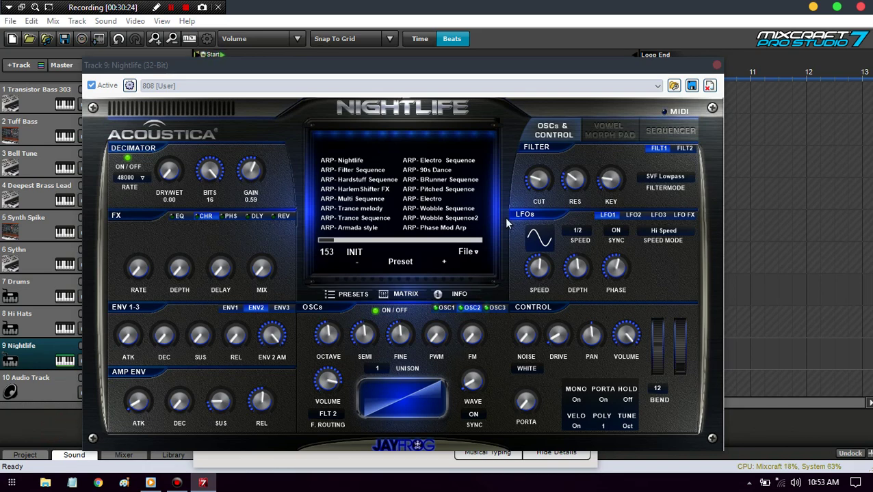
{"action": "left_click", "coordinate": [716, 65]}
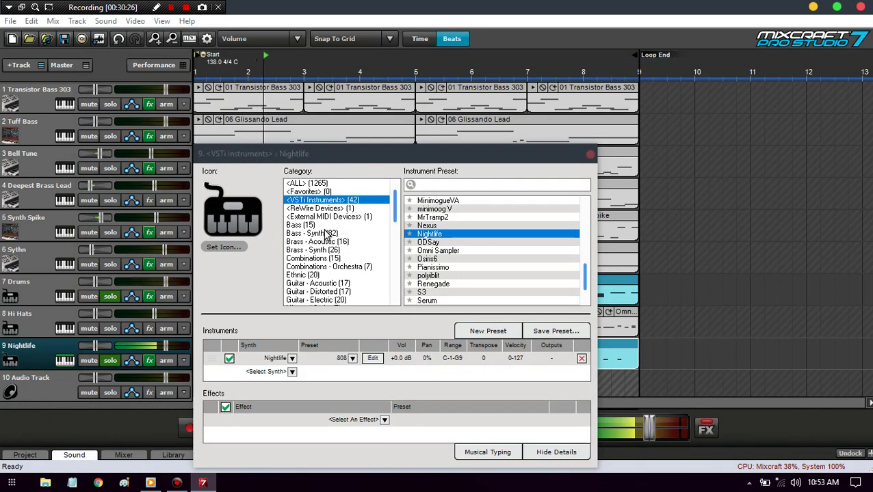
Add CamelCrusher to the Nightlife track's effects, placed between XBass 4000L Bass Enhancer and Limiter6-x64, and close the instrument window.
{"action": "left_click", "coordinate": [149, 360]}
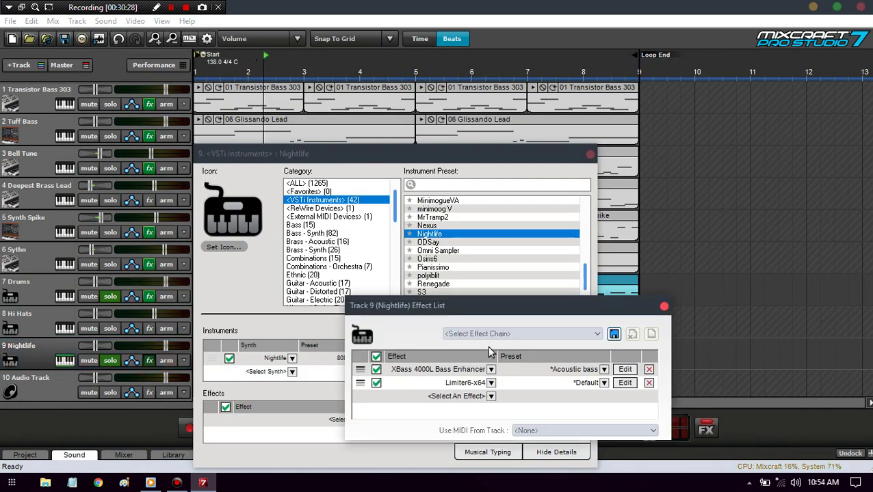
{"action": "left_click", "coordinate": [468, 396]}
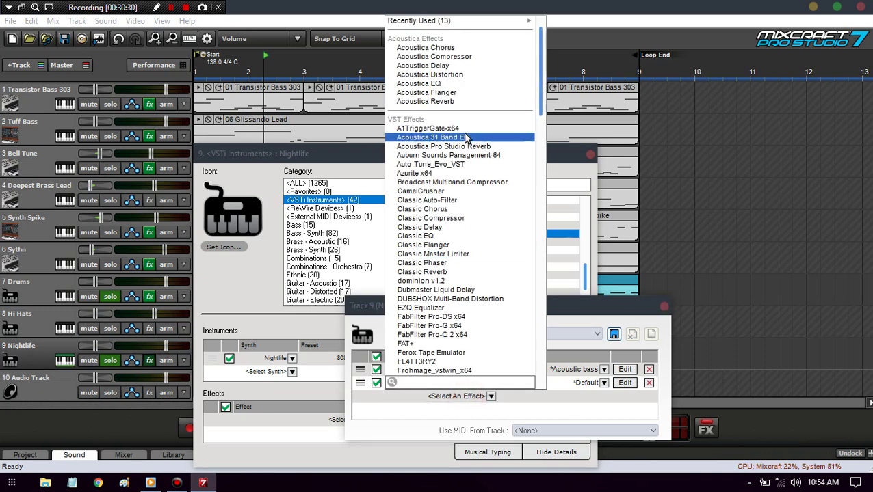
{"action": "left_click", "coordinate": [457, 183]}
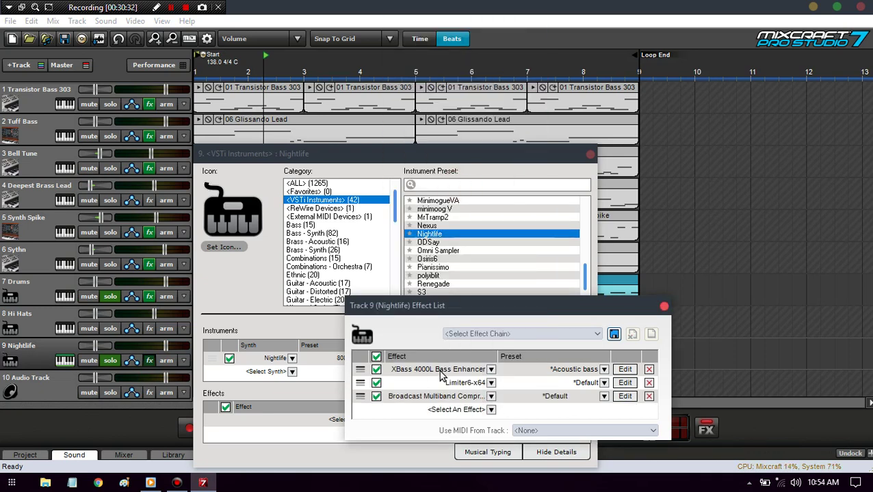
{"action": "left_click", "coordinate": [438, 396]}
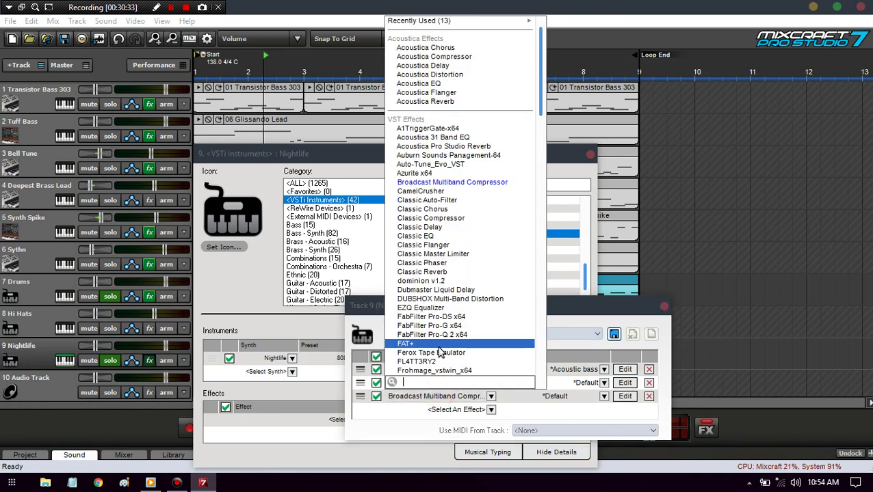
{"action": "left_click", "coordinate": [424, 191]}
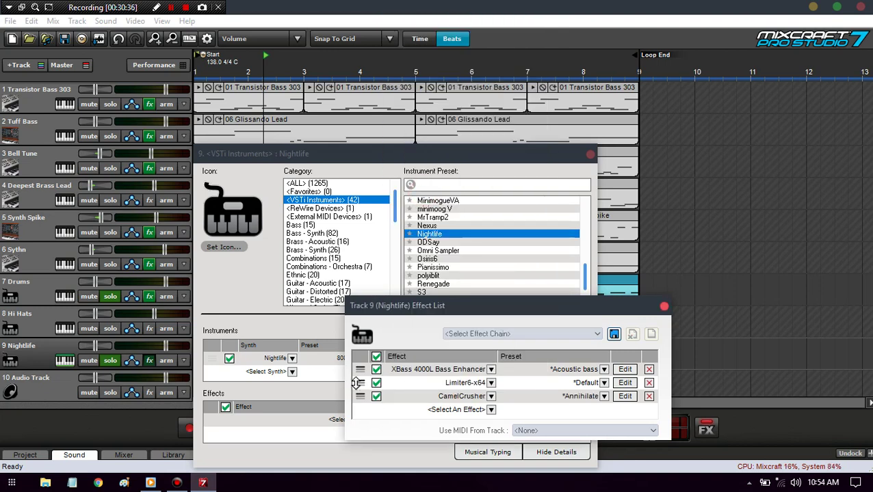
{"action": "mouse_move", "coordinate": [361, 396]}
{"action": "left_mouse_down"}
{"action": "mouse_move", "coordinate": [349, 384]}
{"action": "mouse_move", "coordinate": [360, 383]}
{"action": "left_mouse_up"}
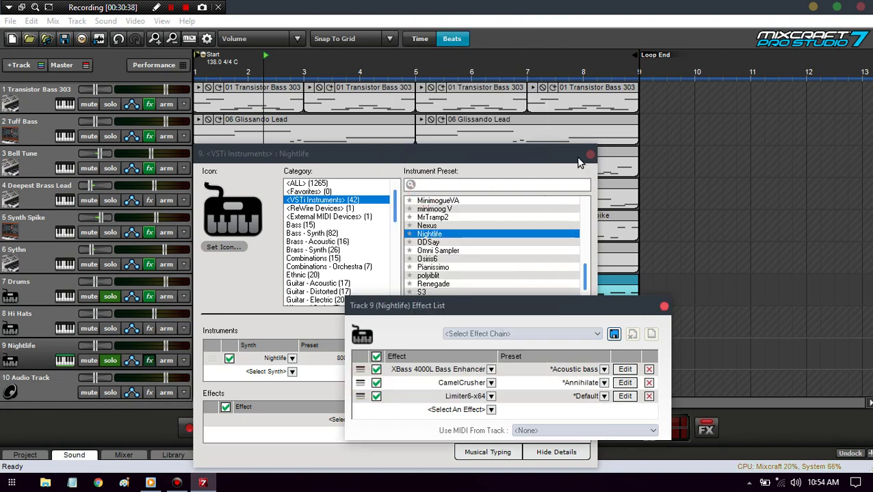
{"action": "left_click", "coordinate": [589, 155]}
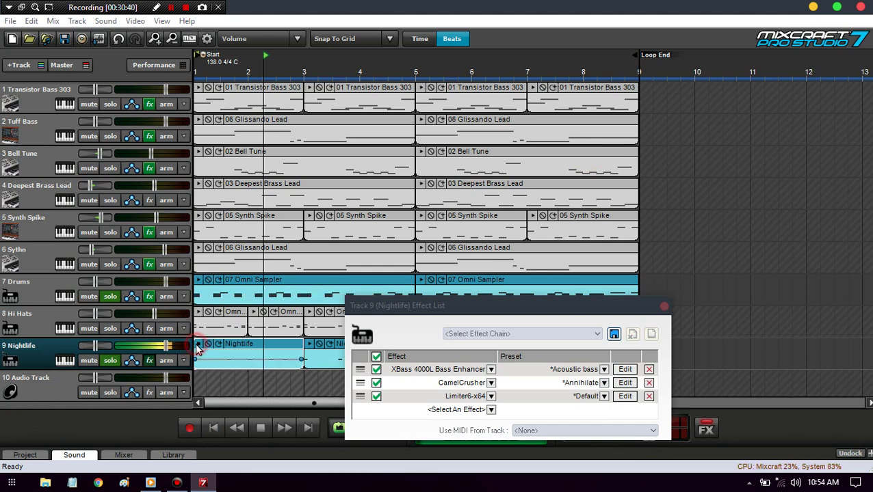
Audition the Nightlife clip through CamelCrusher's Annihilate preset and switch the effect to British Clean.
{"action": "left_click", "coordinate": [626, 385]}
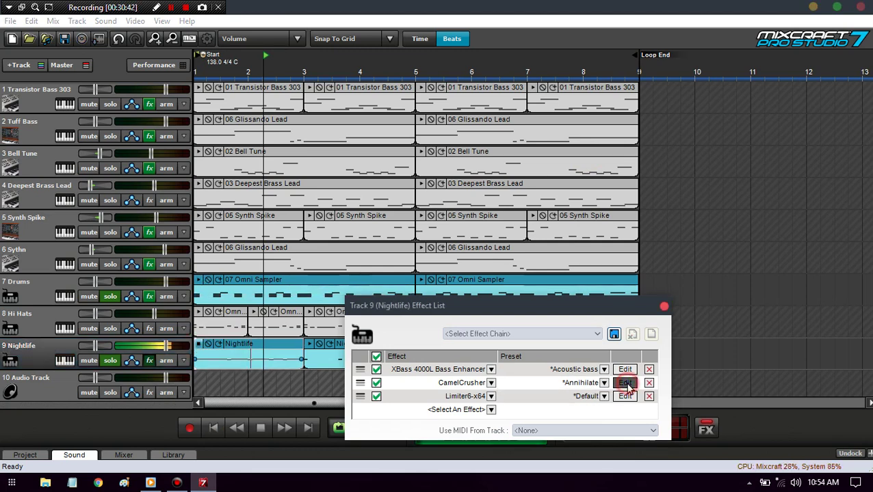
{"action": "left_click", "coordinate": [198, 344]}
{"action": "left_click", "coordinate": [507, 346]}
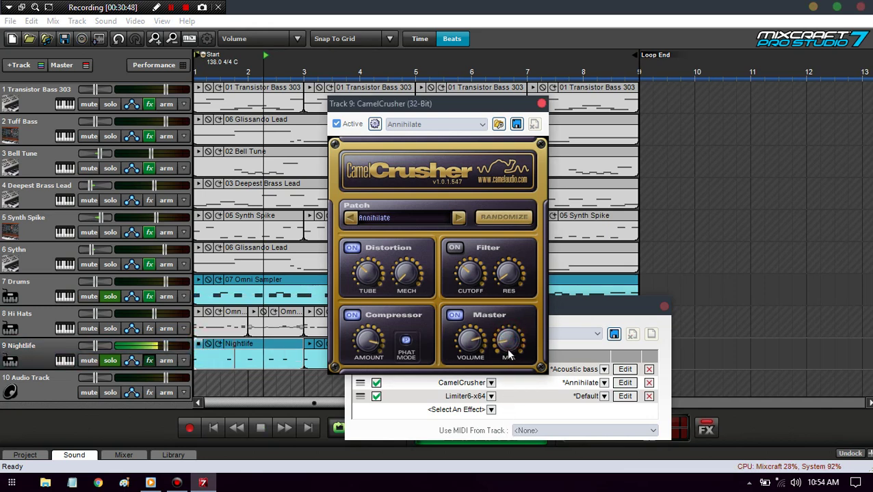
{"action": "left_click", "coordinate": [436, 125]}
{"action": "left_click", "coordinate": [416, 180]}
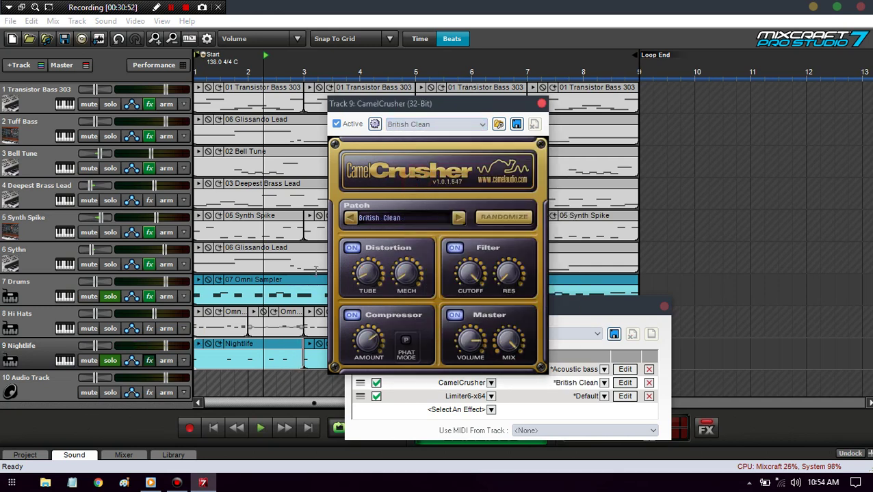
Reduce CamelCrusher's master mix to moderately above half, playing the Nightlife clip to compare the sound.
{"action": "left_click", "coordinate": [203, 351]}
{"action": "key", "text": "space"}
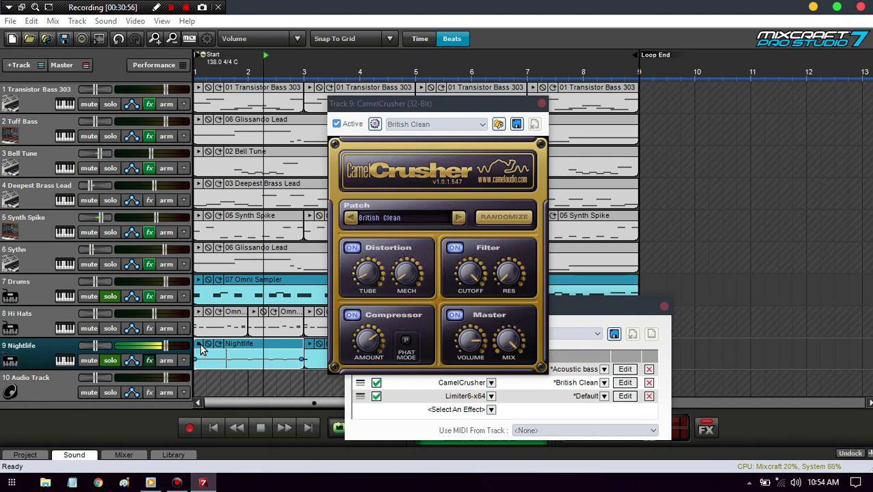
{"action": "left_click_drag", "start_coordinate": [505, 342], "coordinate": [506, 361]}
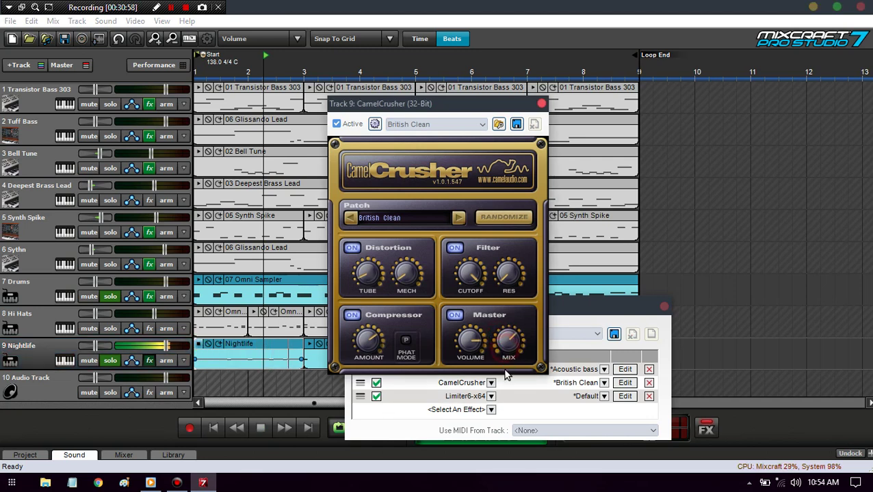
{"action": "left_click", "coordinate": [187, 346]}
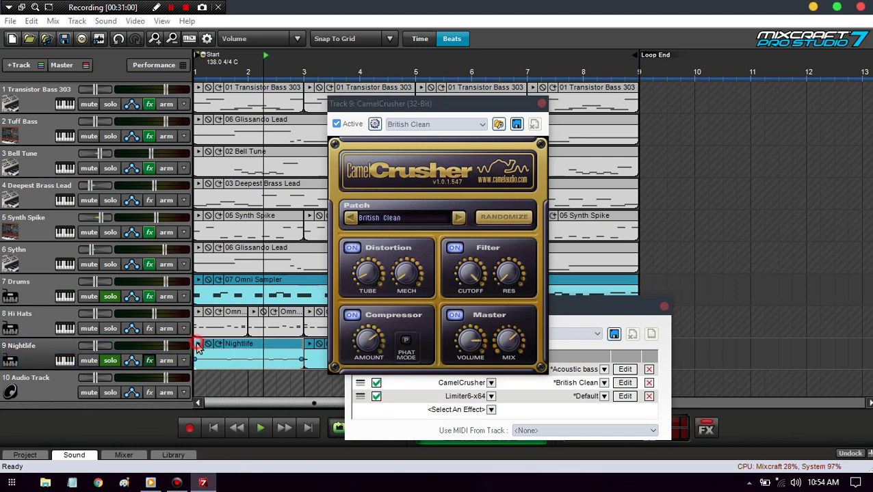
Lower CamelCrusher's compressor amount to slightly below half while playing the Nightlife clip, and close the effect windows.
{"action": "left_click", "coordinate": [362, 282]}
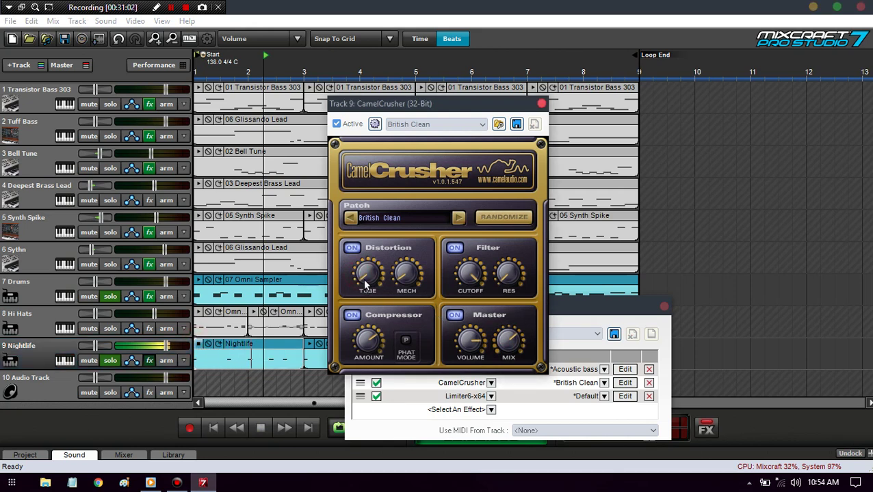
{"action": "left_click", "coordinate": [190, 347]}
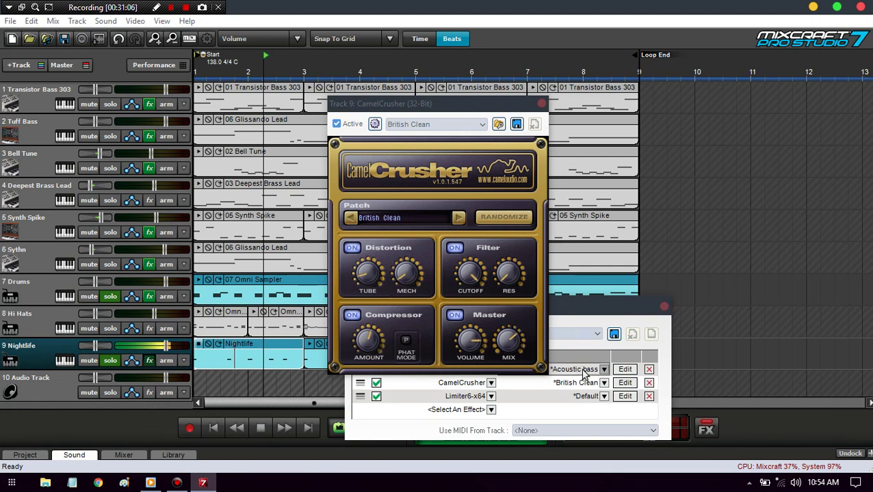
{"action": "left_click", "coordinate": [514, 321]}
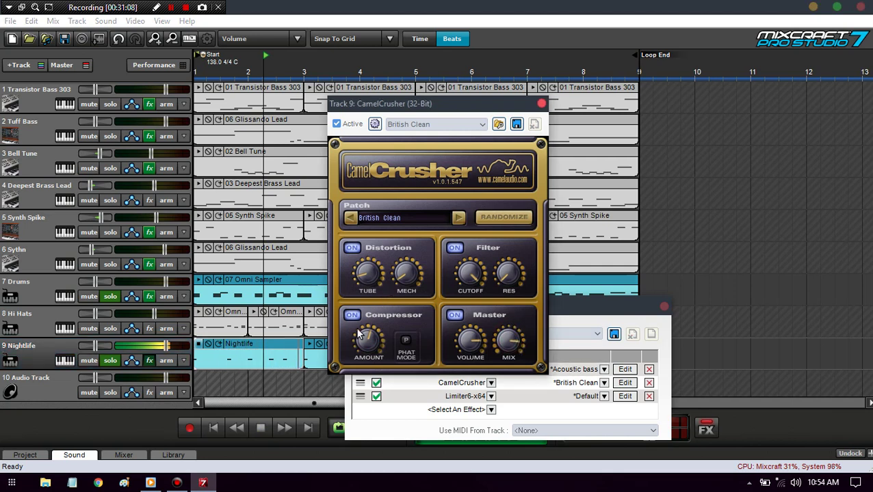
{"action": "left_click_drag", "start_coordinate": [359, 334], "coordinate": [364, 354]}
{"action": "left_click", "coordinate": [199, 345]}
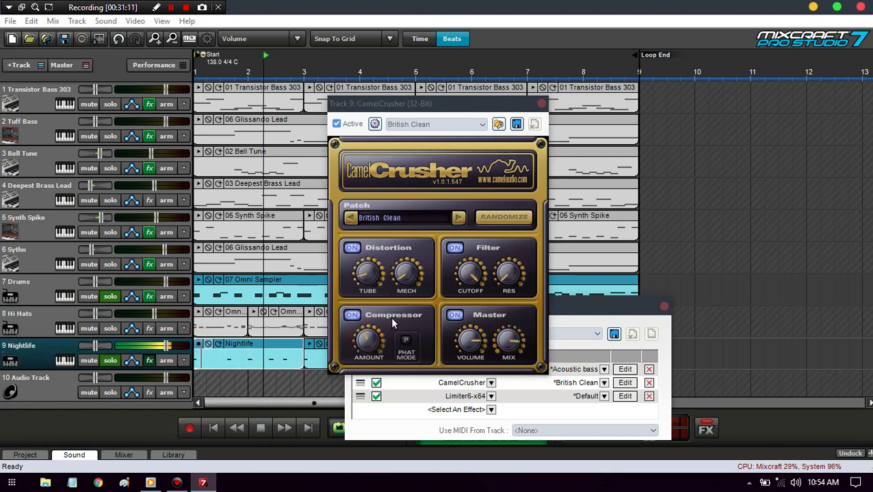
{"action": "left_click", "coordinate": [513, 344]}
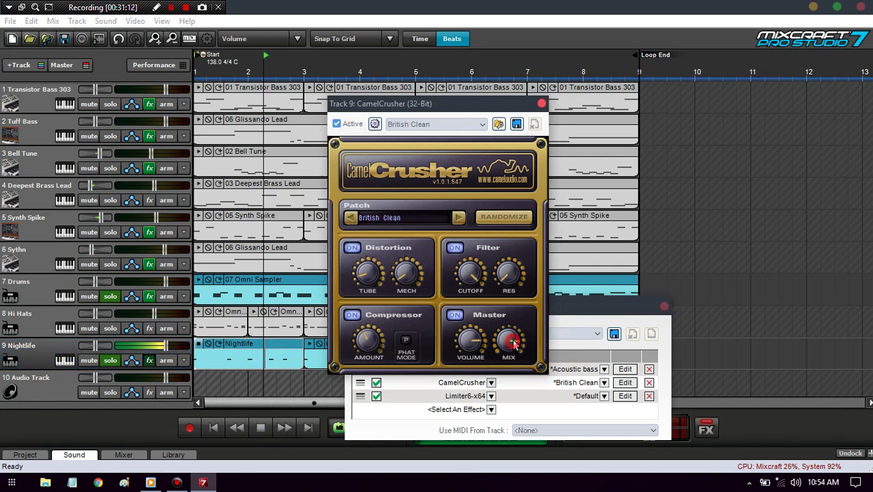
{"action": "left_click", "coordinate": [541, 104]}
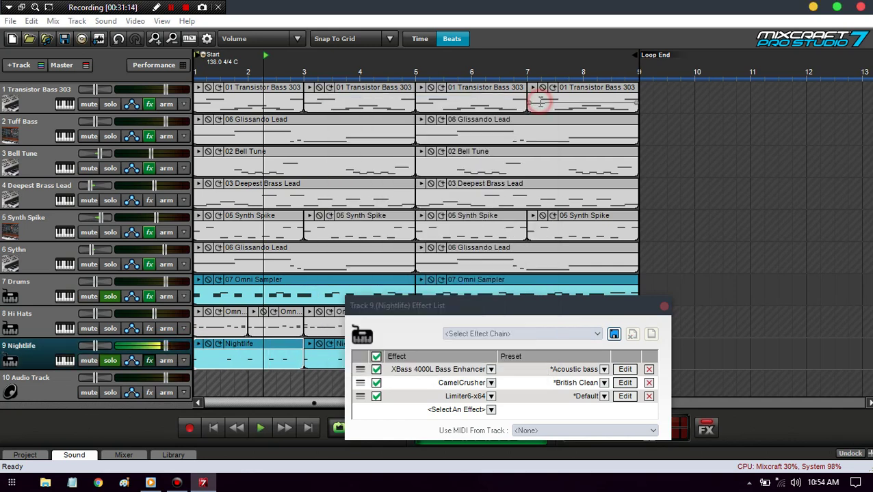
{"action": "left_click", "coordinate": [663, 308]}
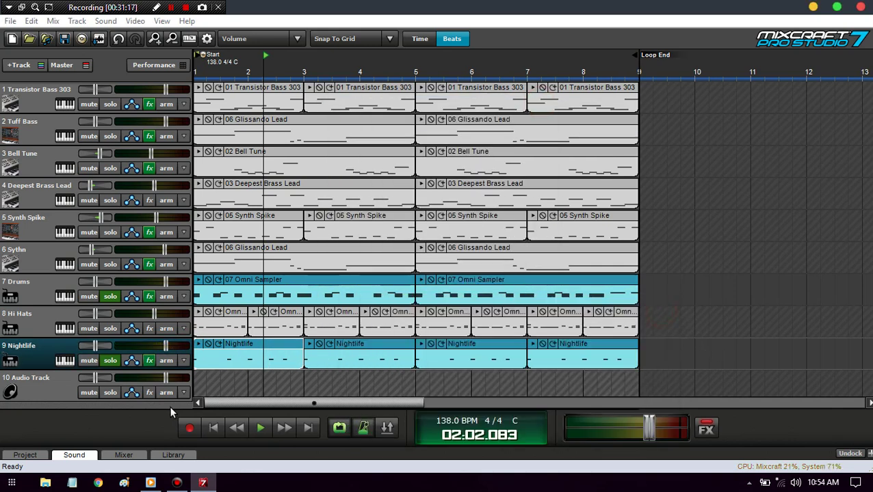
Take the Nightlife and Drums tracks off solo and mix the Nightlife track to a new audio track.
{"action": "left_click", "coordinate": [111, 360]}
{"action": "left_click", "coordinate": [110, 296]}
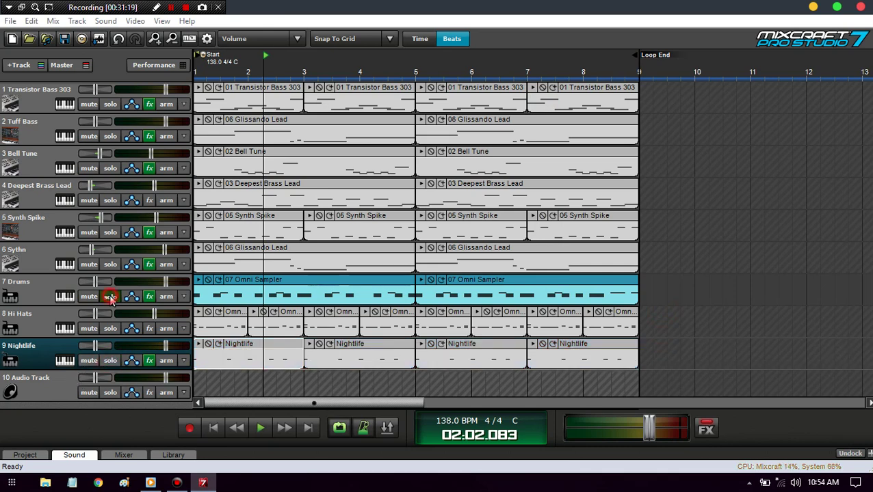
{"action": "left_click", "coordinate": [110, 296]}
{"action": "left_click", "coordinate": [77, 20]}
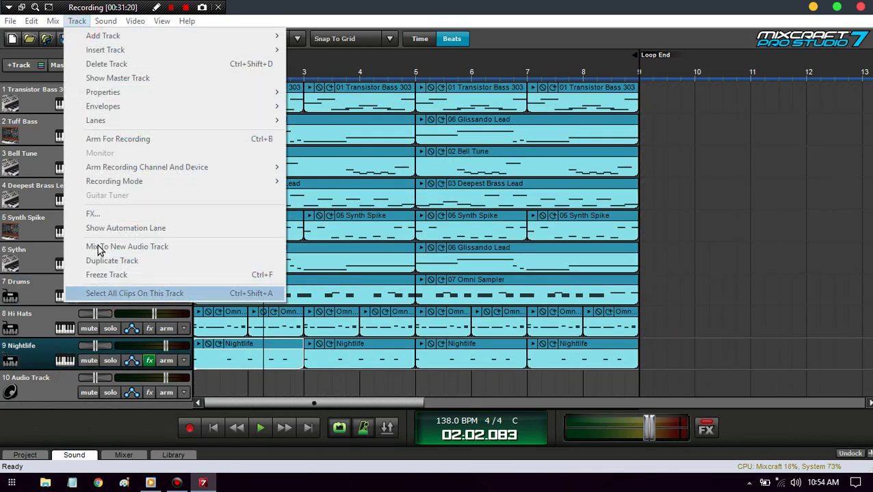
{"action": "left_click", "coordinate": [113, 247]}
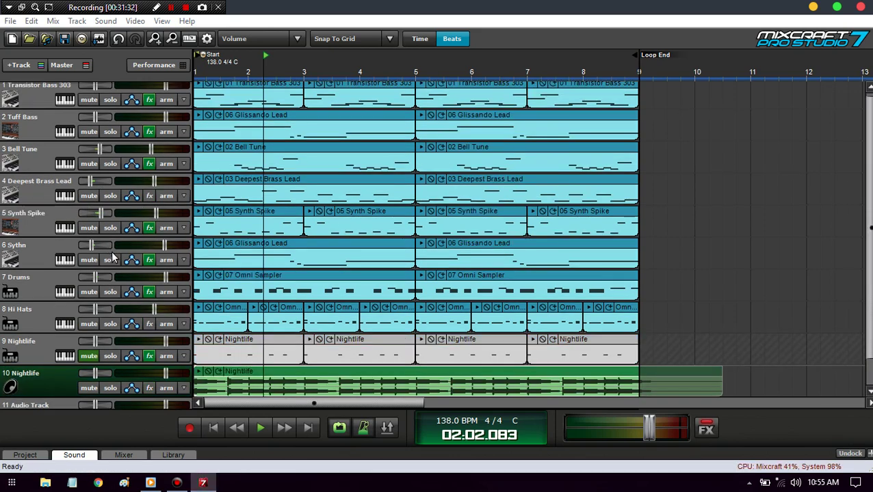
Set the mixed-down Nightlife audio clip to use only its left channel and play it to check the sound.
{"action": "right_click", "coordinate": [264, 379]}
{"action": "mouse_move", "coordinate": [309, 170]}
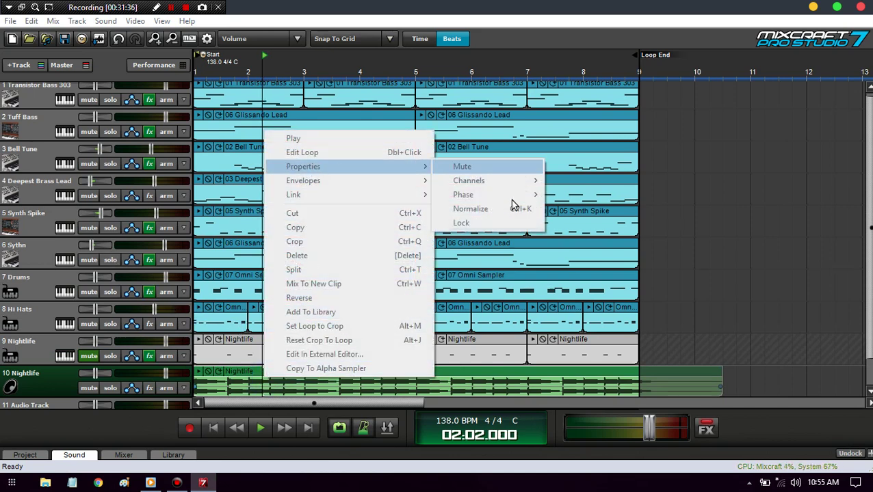
{"action": "mouse_move", "coordinate": [516, 187]}
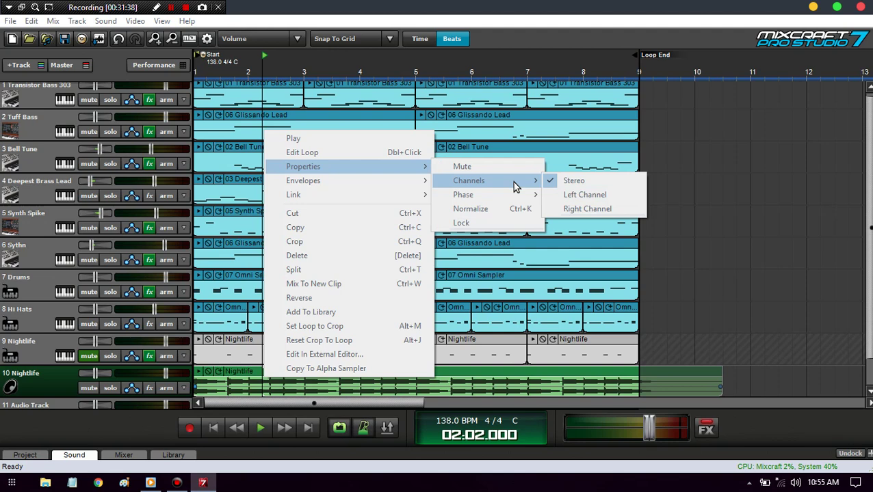
{"action": "left_click", "coordinate": [571, 194]}
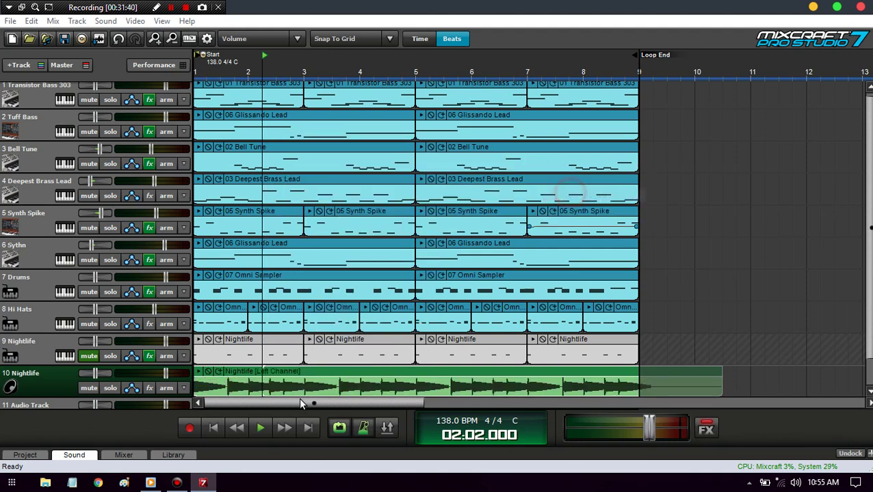
{"action": "left_click", "coordinate": [200, 373]}
{"action": "key", "text": "space"}
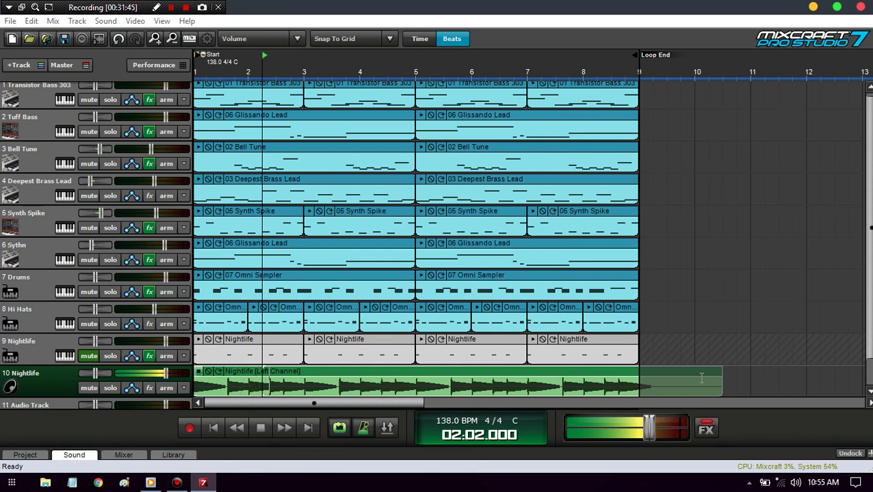
Trim the end of the Nightlife audio clip to bar 9 and split it at bar 5.
{"action": "left_click_drag", "start_coordinate": [666, 384], "coordinate": [635, 376]}
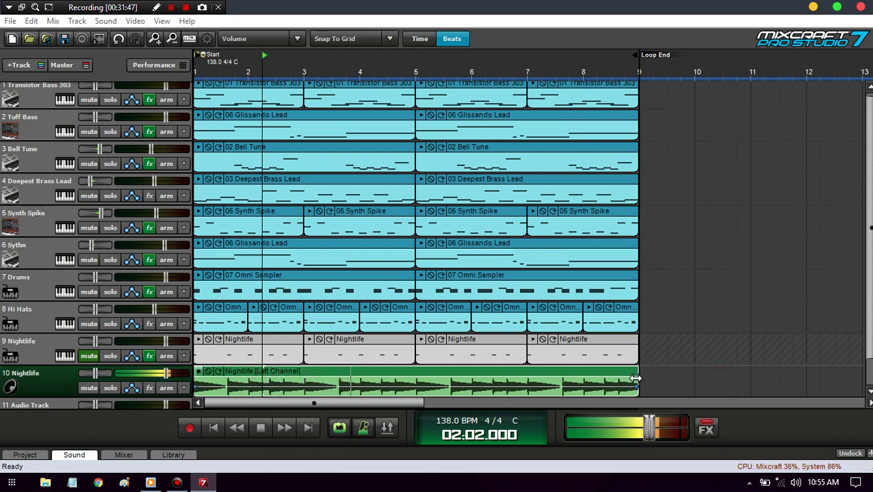
{"action": "left_click", "coordinate": [413, 387]}
Play the beat from the start, mute the Tuff Bass track and play the opening again without it.
{"action": "left_click", "coordinate": [214, 428]}
{"action": "key", "text": "space"}
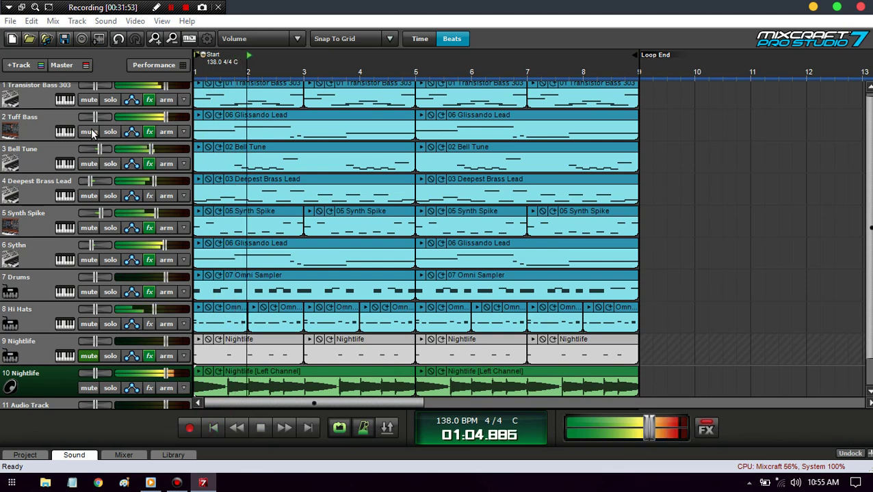
{"action": "key", "text": "space"}
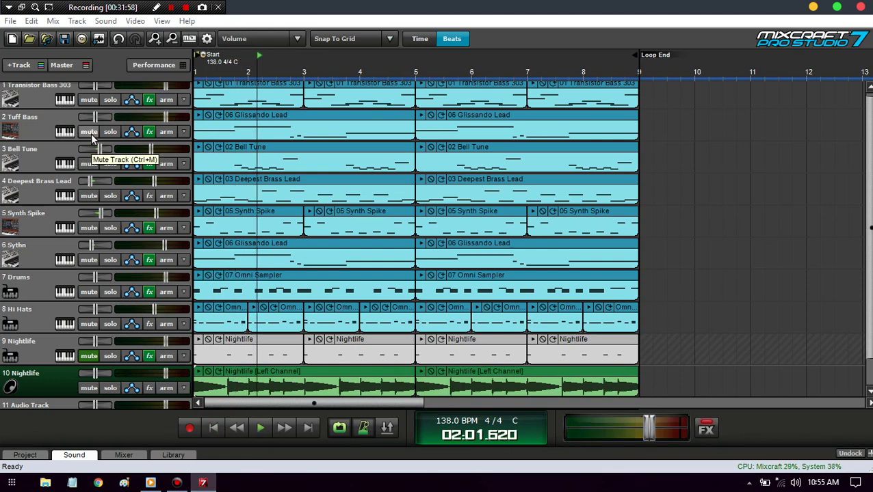
{"action": "left_click", "coordinate": [90, 132]}
{"action": "key", "text": "Home"}
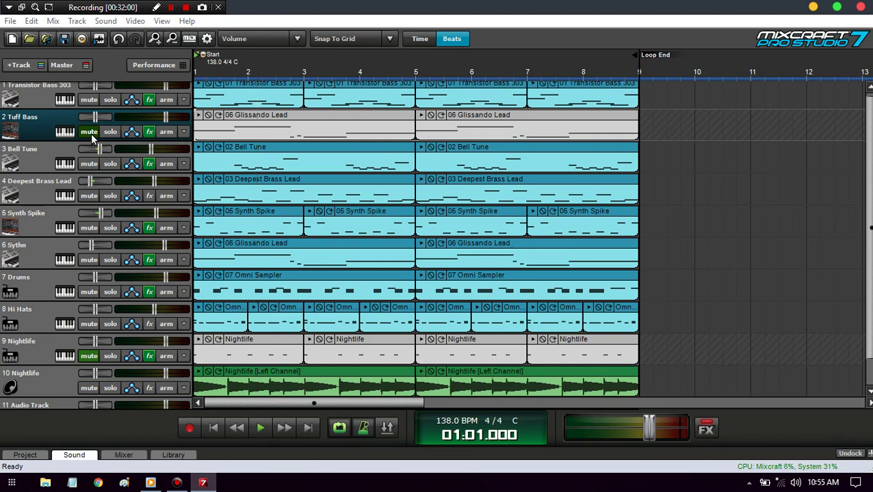
{"action": "key", "text": "space"}
{"action": "key", "text": "space"}
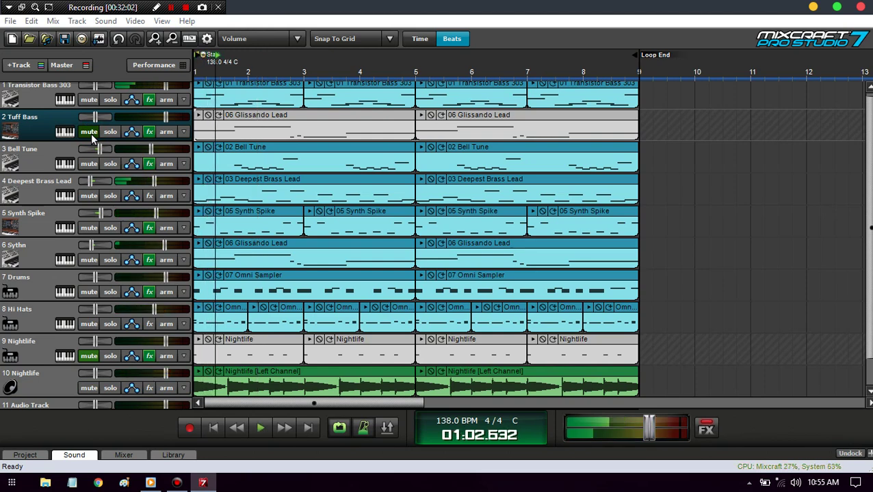
Save the project, turn off loop playback and play the whole beat from bar 1.
{"action": "key", "text": "ctrl+s"}
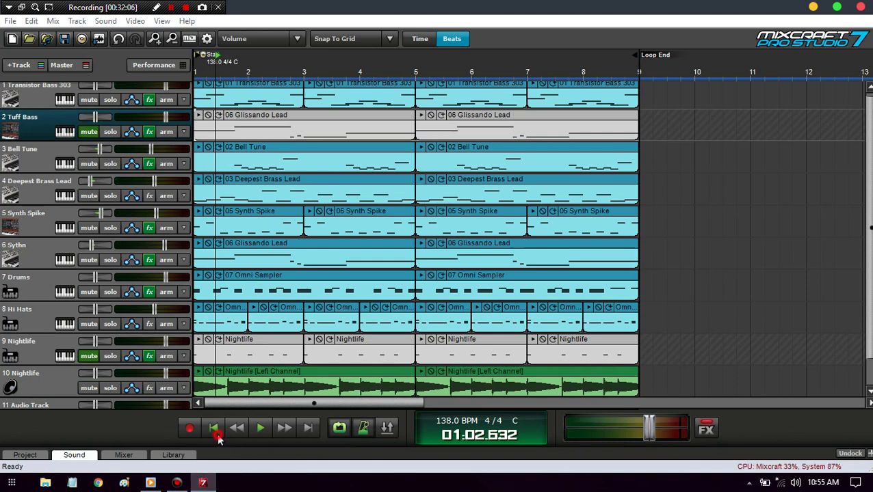
{"action": "left_click", "coordinate": [214, 429]}
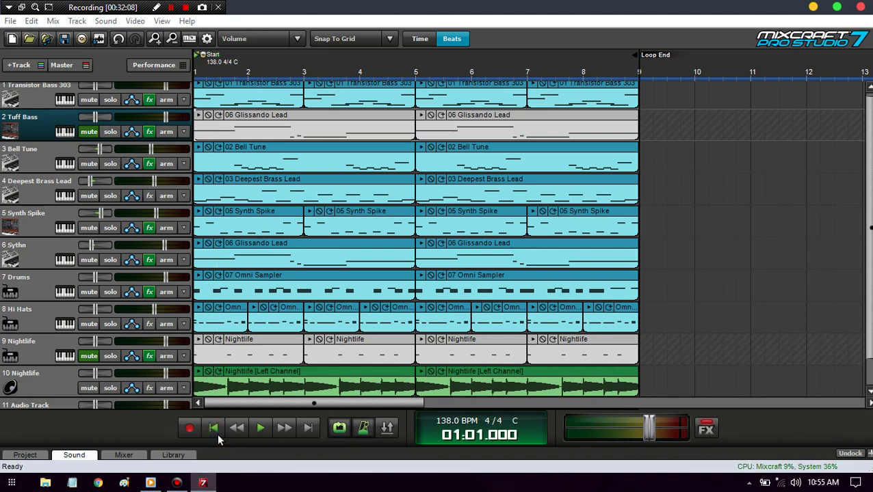
{"action": "left_click", "coordinate": [341, 428]}
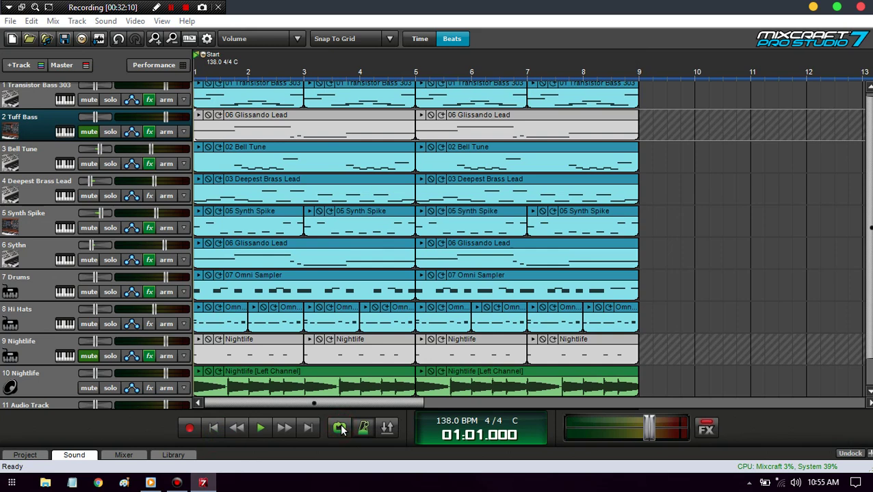
{"action": "key", "text": "space"}
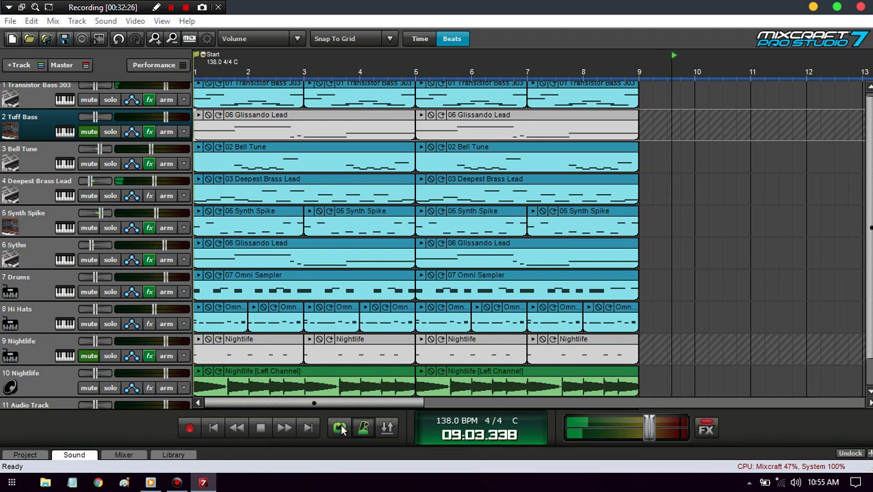
{"action": "key", "text": "space"}
Select every clip in the project and move them all so the beat starts at bar 9.
{"action": "key", "text": "ctrl+a"}
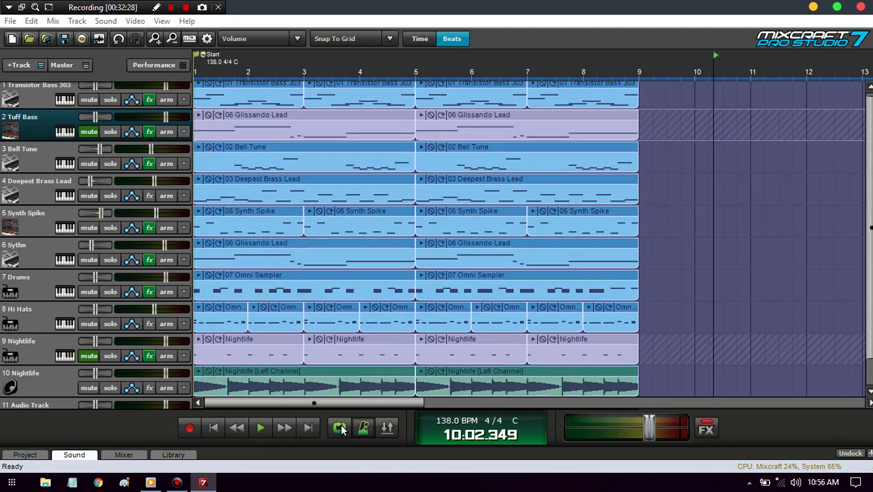
{"action": "scroll", "coordinate": [342, 429], "scroll_direction": "down", "scroll_amount": 5}
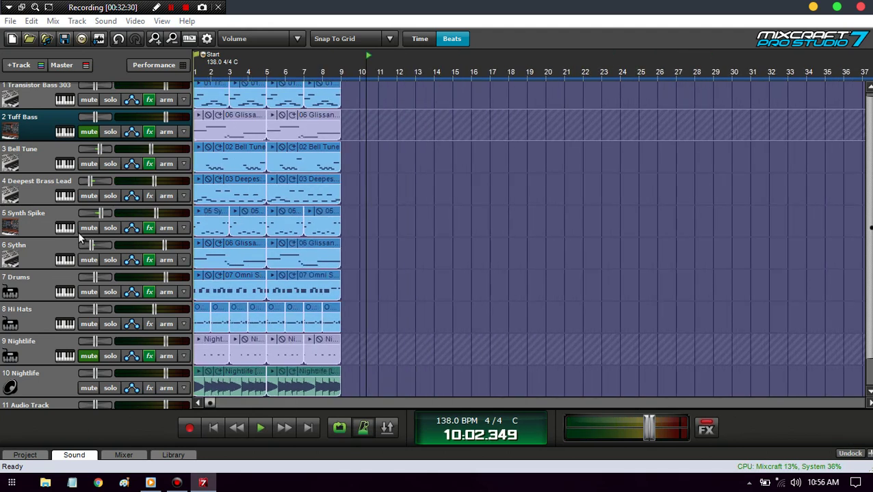
{"action": "left_click_drag", "start_coordinate": [868, 130], "coordinate": [868, 109]}
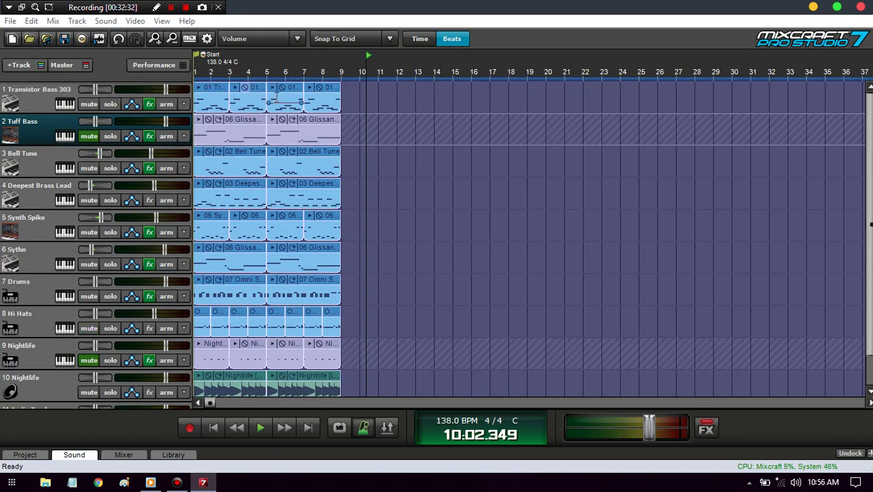
{"action": "left_click_drag", "start_coordinate": [215, 94], "coordinate": [365, 94]}
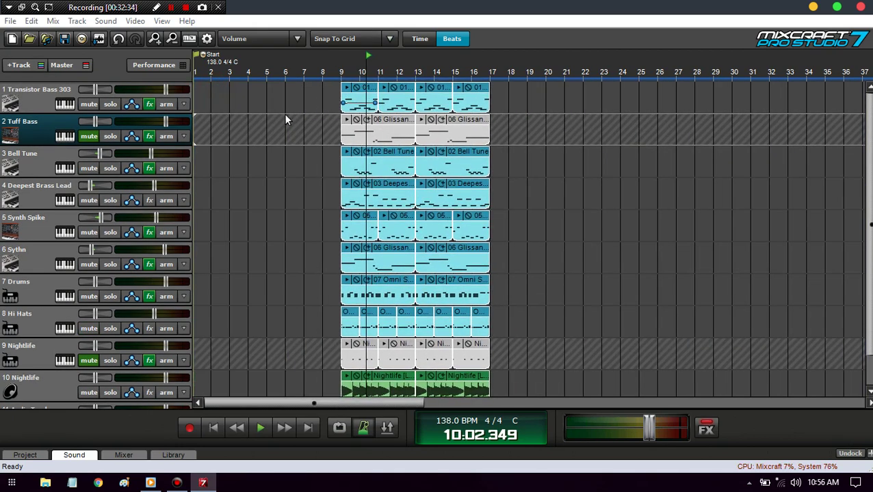
Copy the four Transistor Bass 303 clips of track 1 to bars 1 to 9.
{"action": "left_click_drag", "start_coordinate": [283, 114], "coordinate": [399, 108]}
{"action": "left_click", "coordinate": [288, 92]}
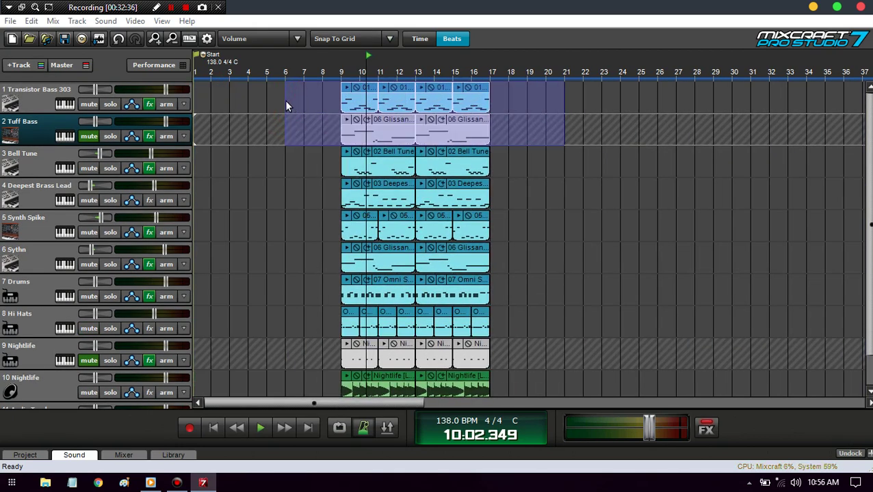
{"action": "left_click_drag", "start_coordinate": [460, 99], "coordinate": [545, 101]}
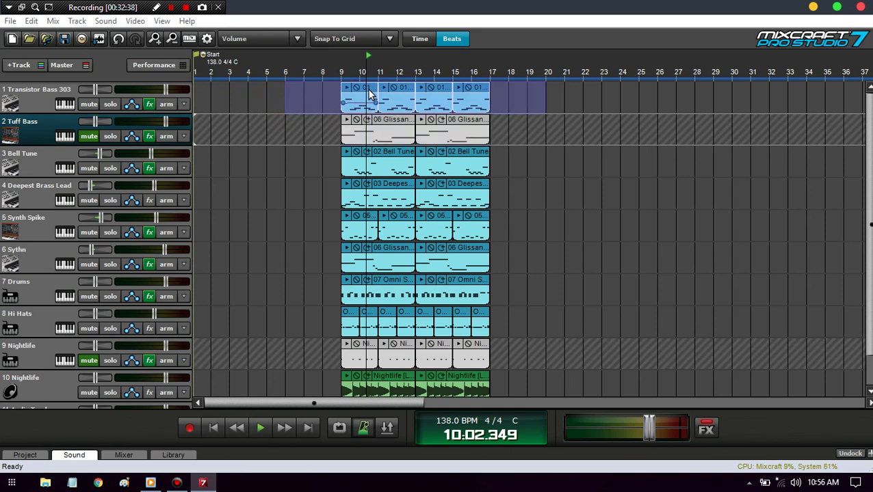
{"action": "left_click_drag", "start_coordinate": [368, 89], "coordinate": [122, 58]}
Move the full beat from bar 9 to bar 17 and fill bars 9 to 17 with copies of the Transistor Bass 303 clips.
{"action": "left_click_drag", "start_coordinate": [341, 74], "coordinate": [572, 113]}
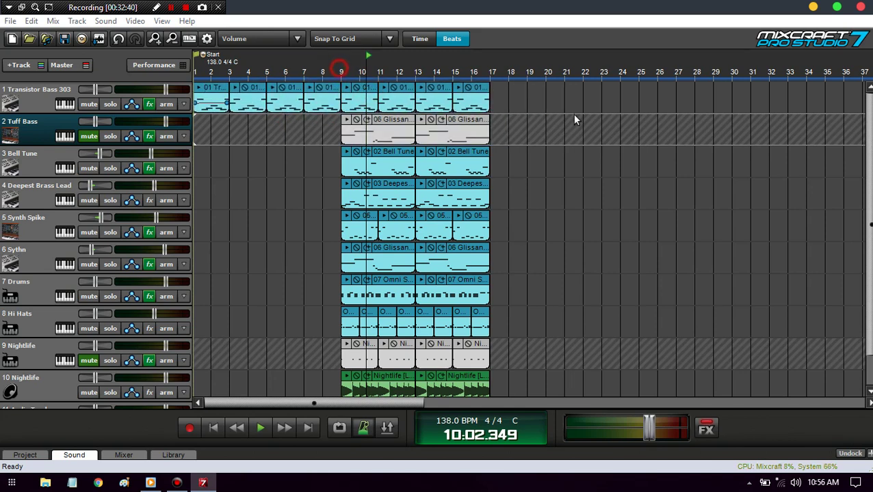
{"action": "left_click_drag", "start_coordinate": [373, 90], "coordinate": [517, 101]}
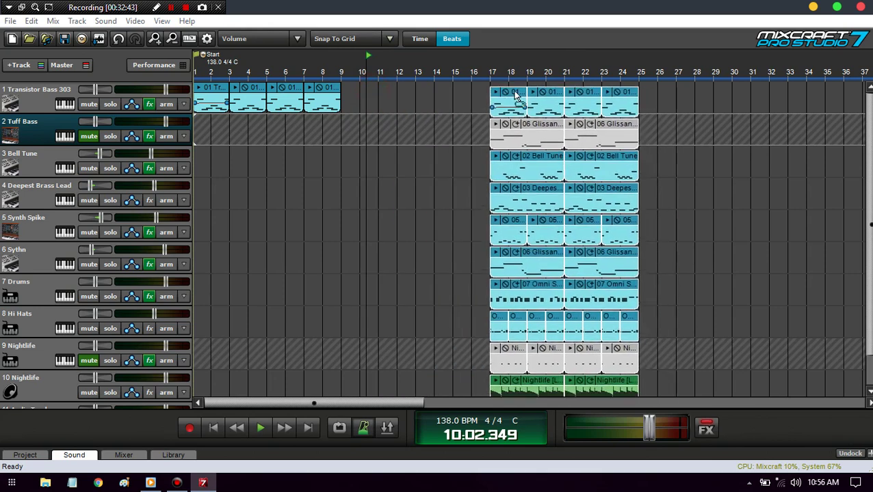
{"action": "mouse_move", "coordinate": [378, 101]}
{"action": "left_mouse_down"}
{"action": "mouse_move", "coordinate": [196, 98]}
{"action": "mouse_move", "coordinate": [373, 93]}
{"action": "left_mouse_up"}
Unmute the Tuff Bass track and copy its two Glissando Lead clips to bars 1 to 9 and 9 to 17.
{"action": "left_click", "coordinate": [99, 136]}
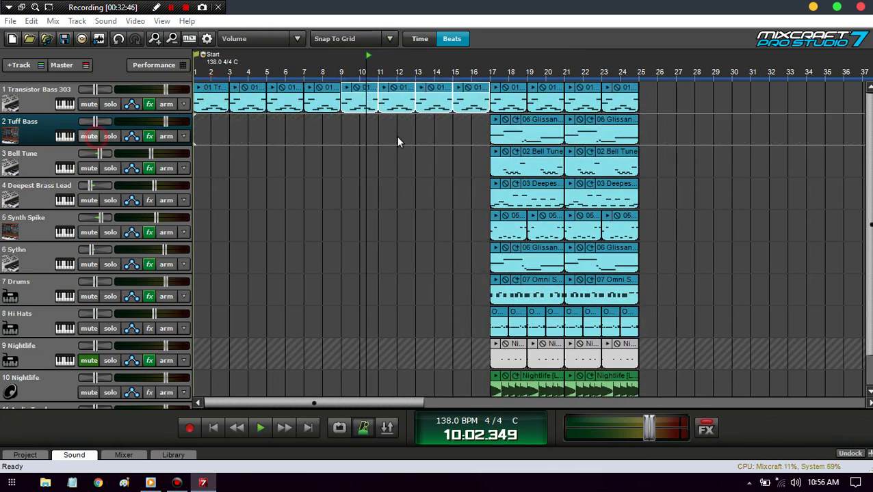
{"action": "left_click_drag", "start_coordinate": [425, 136], "coordinate": [542, 130]}
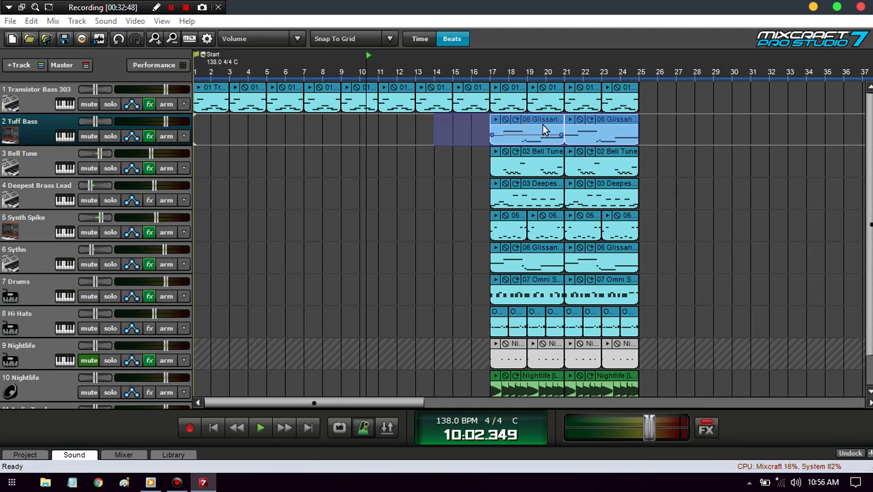
{"action": "left_click_drag", "start_coordinate": [403, 147], "coordinate": [335, 119]}
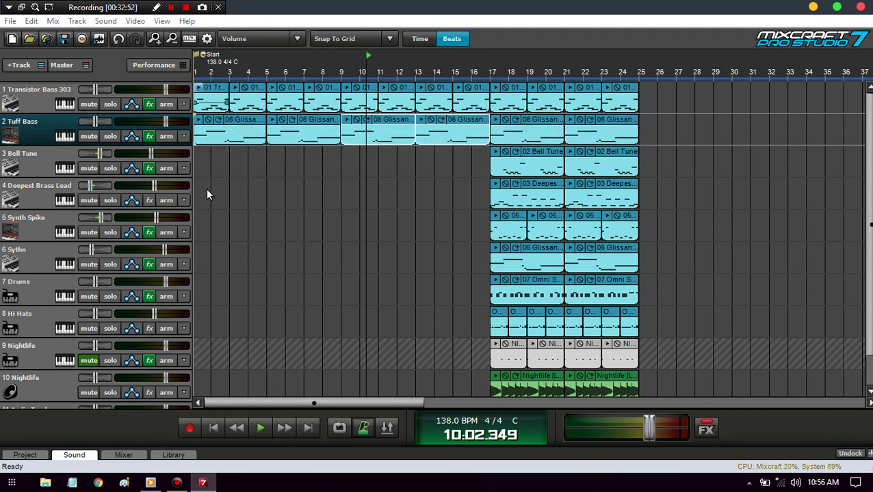
Merge the clips in bars 1 to 9 of Transistor Bass 303 and Tuff Bass into one clip per track.
{"action": "left_click_drag", "start_coordinate": [206, 191], "coordinate": [321, 108]}
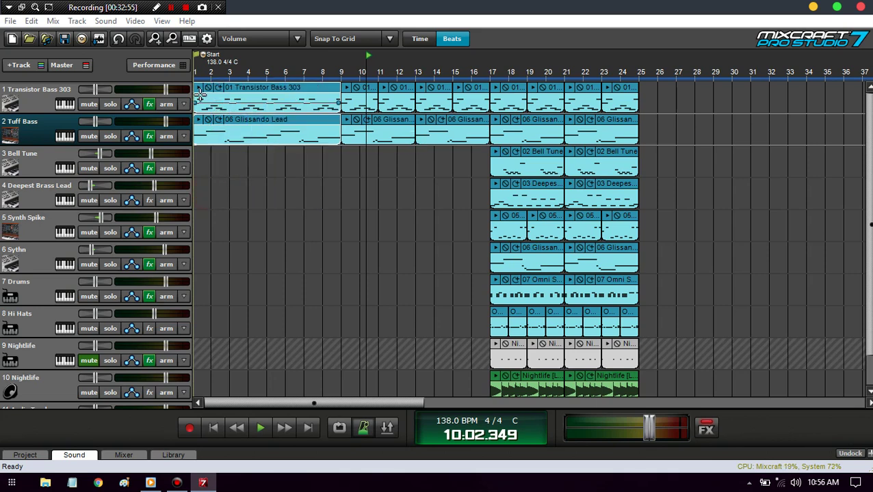
Shape rising Low Pass Cutoff envelopes on the bars 1 to 9 clips of Transistor Bass 303 and Tuff Bass, with bar 5 points at about 32 and 28.
{"action": "left_click", "coordinate": [296, 38]}
{"action": "left_click", "coordinate": [261, 81]}
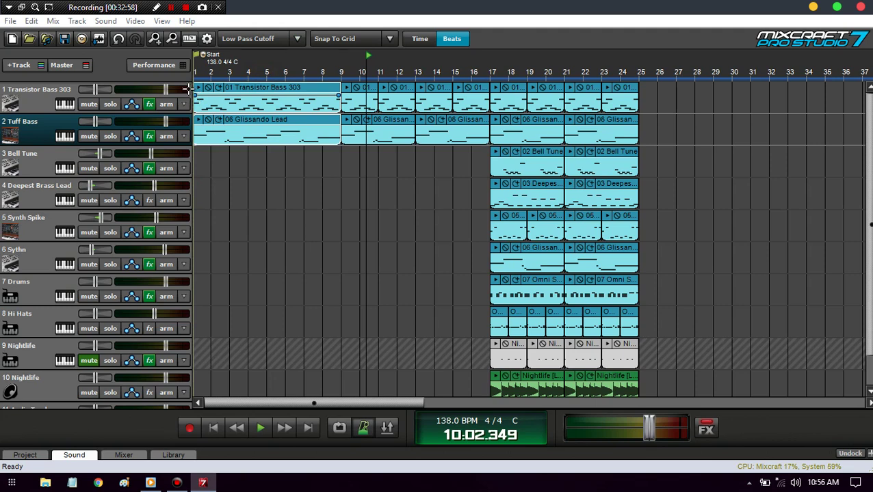
{"action": "left_click_drag", "start_coordinate": [195, 94], "coordinate": [198, 130]}
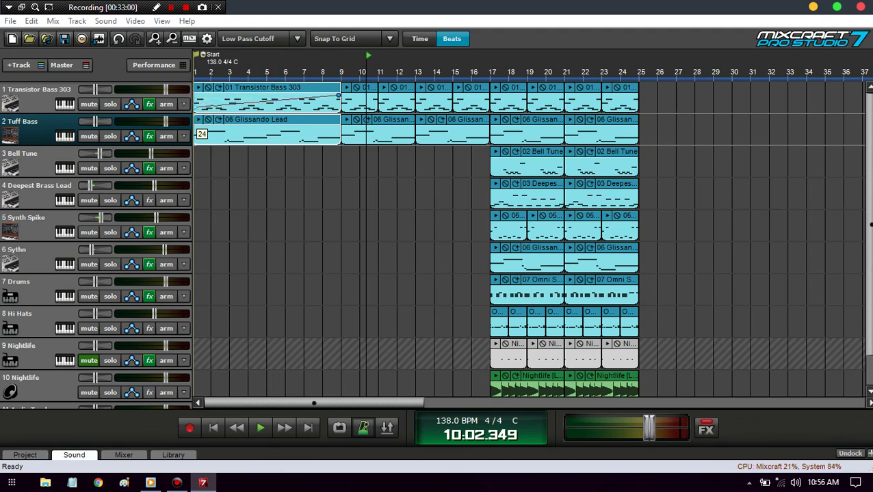
{"action": "left_click_drag", "start_coordinate": [274, 127], "coordinate": [276, 131]}
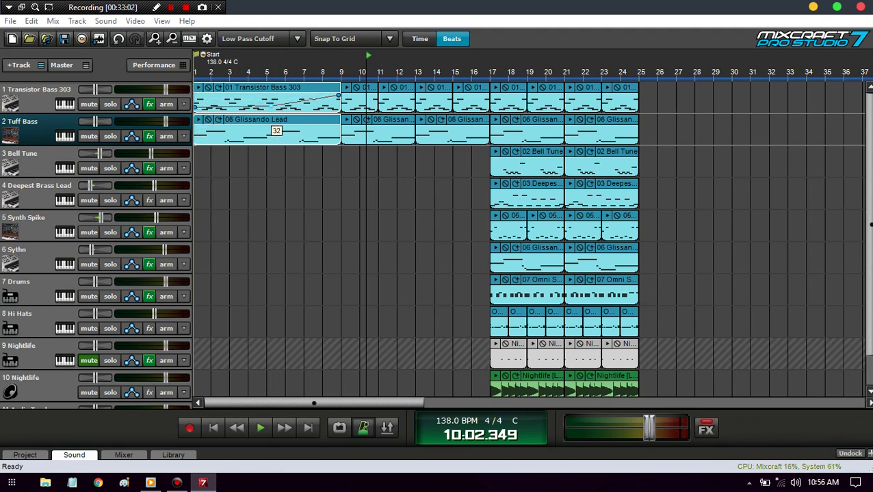
{"action": "left_click", "coordinate": [242, 123]}
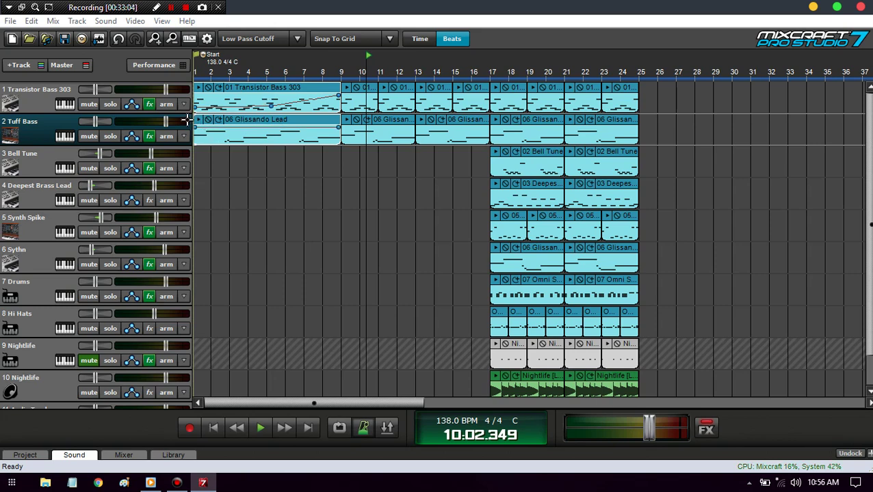
{"action": "left_click_drag", "start_coordinate": [188, 120], "coordinate": [188, 132]}
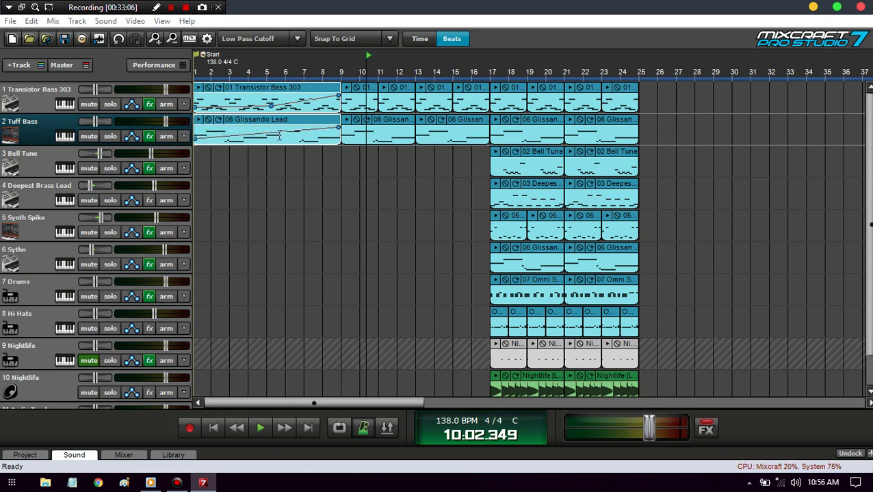
{"action": "left_click_drag", "start_coordinate": [274, 133], "coordinate": [274, 138]}
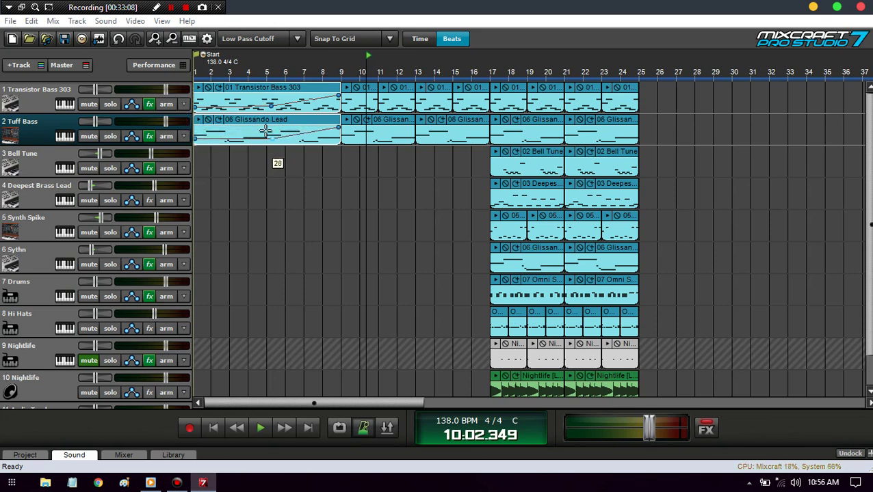
Draw Low Pass Resonance envelopes on the Transistor Bass 303 and Tuff Bass intro clips, falling from a raised start to the minimum around bar 4.
{"action": "left_click", "coordinate": [248, 38]}
{"action": "left_click", "coordinate": [263, 94]}
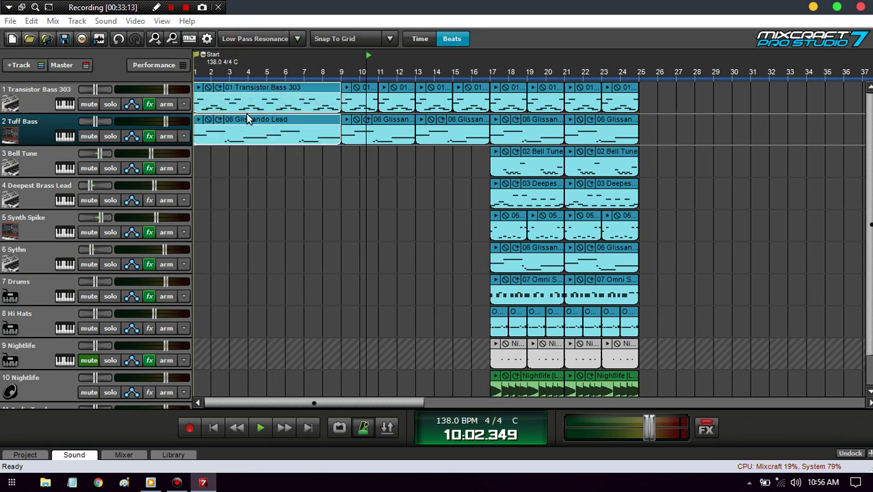
{"action": "left_click", "coordinate": [240, 104]}
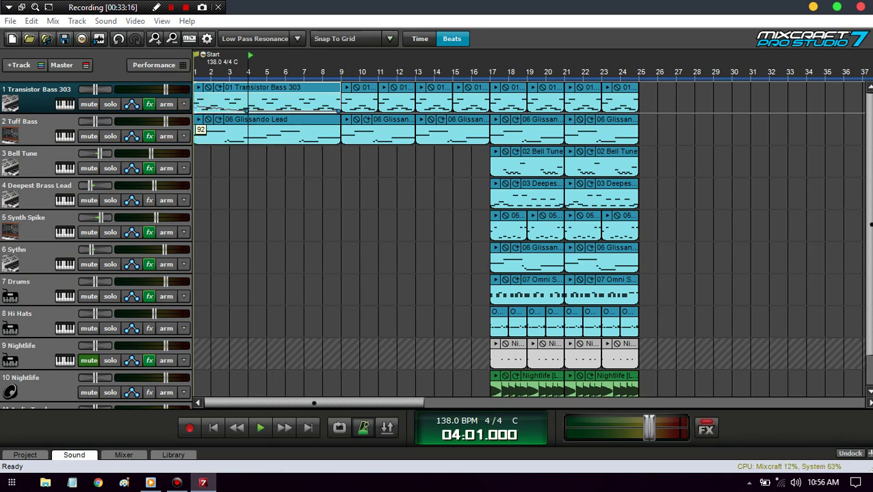
{"action": "left_click_drag", "start_coordinate": [196, 108], "coordinate": [224, 110]}
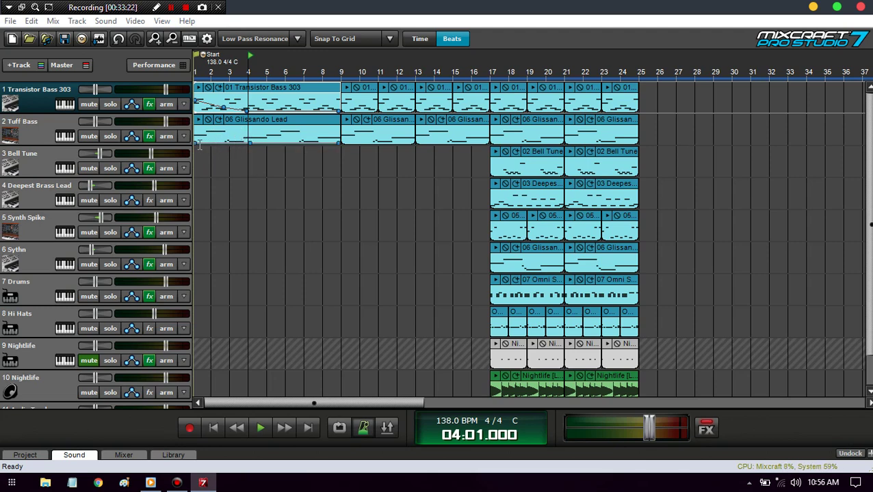
{"action": "mouse_move", "coordinate": [196, 143]}
{"action": "left_mouse_down"}
{"action": "mouse_move", "coordinate": [195, 131]}
{"action": "mouse_move", "coordinate": [214, 137]}
{"action": "mouse_move", "coordinate": [203, 134]}
{"action": "left_mouse_up"}
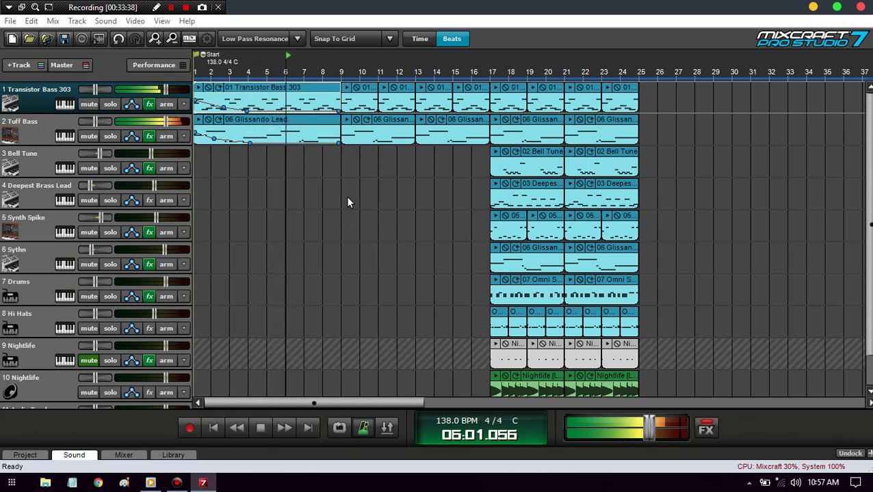
Copy the four Synth Spike clips to bars 9 to 17 and delete the two Tuff Bass clips in bars 17 to 25.
{"action": "left_click_drag", "start_coordinate": [474, 228], "coordinate": [668, 239]}
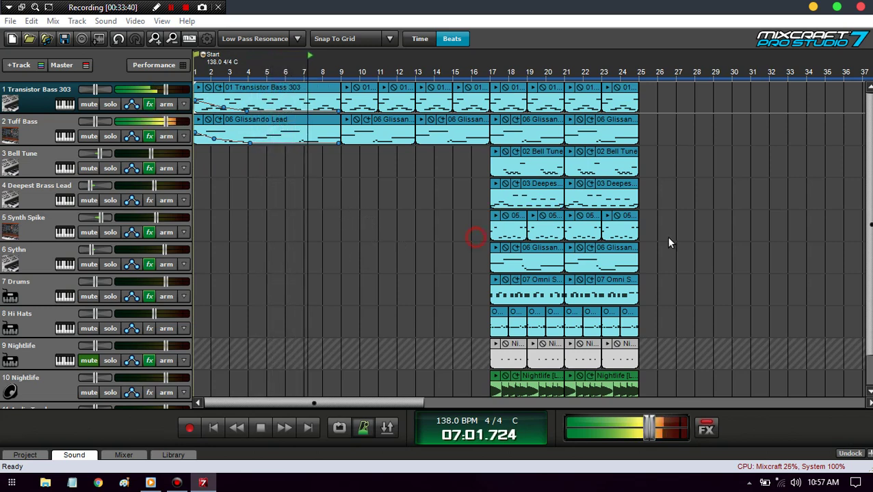
{"action": "mouse_move", "coordinate": [514, 218]}
{"action": "left_mouse_down"}
{"action": "mouse_move", "coordinate": [306, 245]}
{"action": "mouse_move", "coordinate": [364, 226]}
{"action": "mouse_move", "coordinate": [508, 223]}
{"action": "mouse_move", "coordinate": [504, 215]}
{"action": "left_mouse_up"}
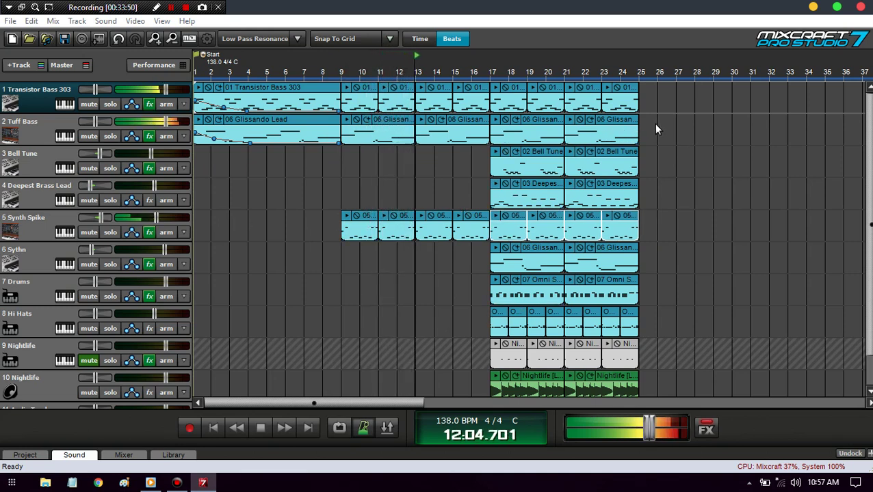
{"action": "left_click_drag", "start_coordinate": [653, 124], "coordinate": [547, 123]}
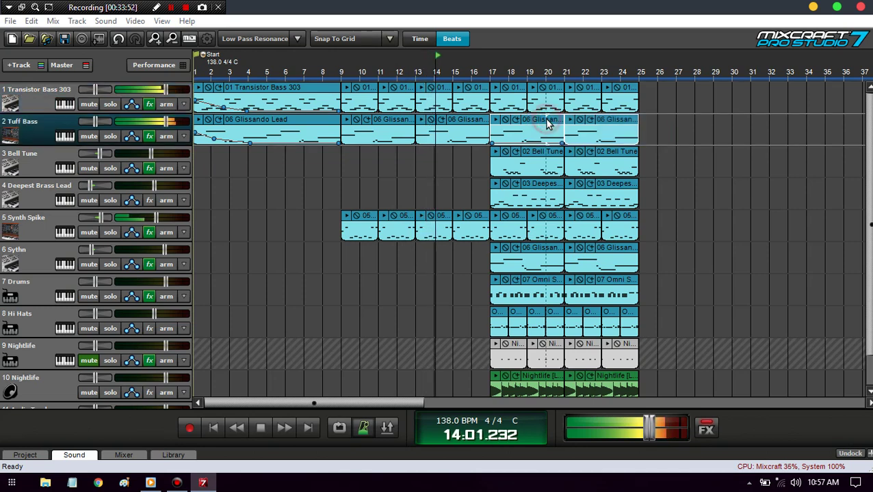
{"action": "key", "text": "Delete"}
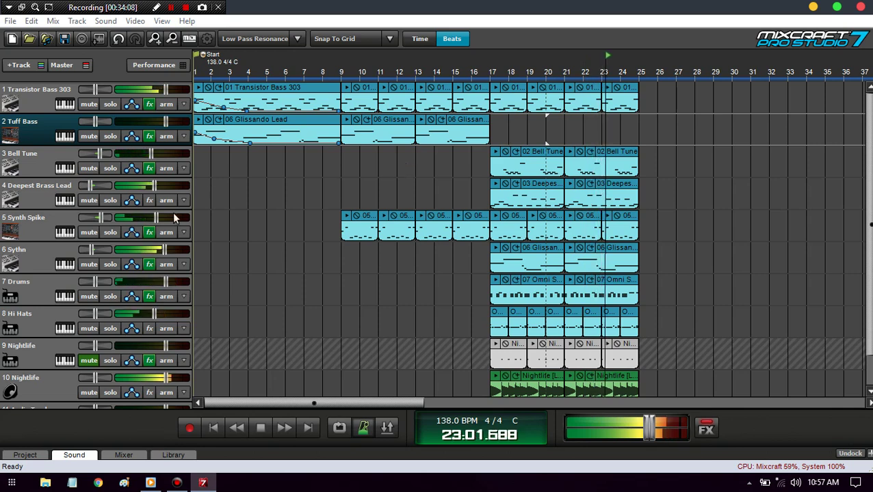
Lower the Deepest Brass Lead track volume to about -10.4 dB and play the full beat from bar 17 to check it.
{"action": "left_click_drag", "start_coordinate": [147, 185], "coordinate": [141, 186]}
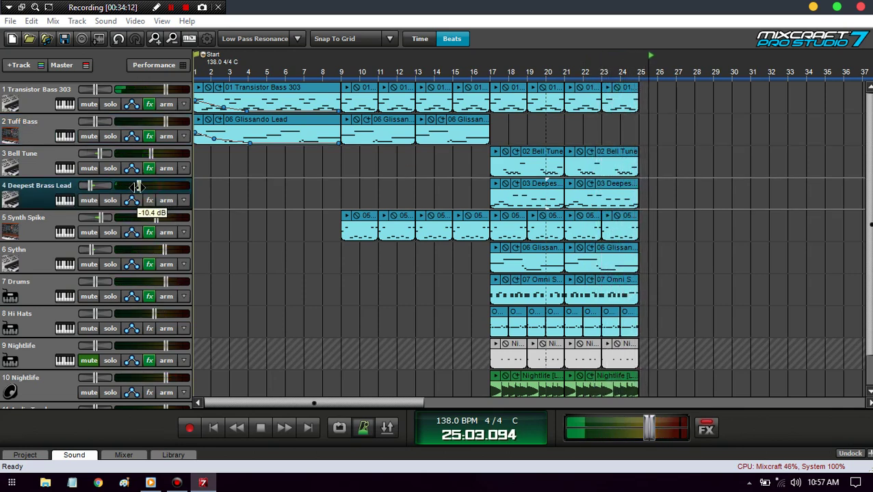
{"action": "left_click", "coordinate": [484, 174]}
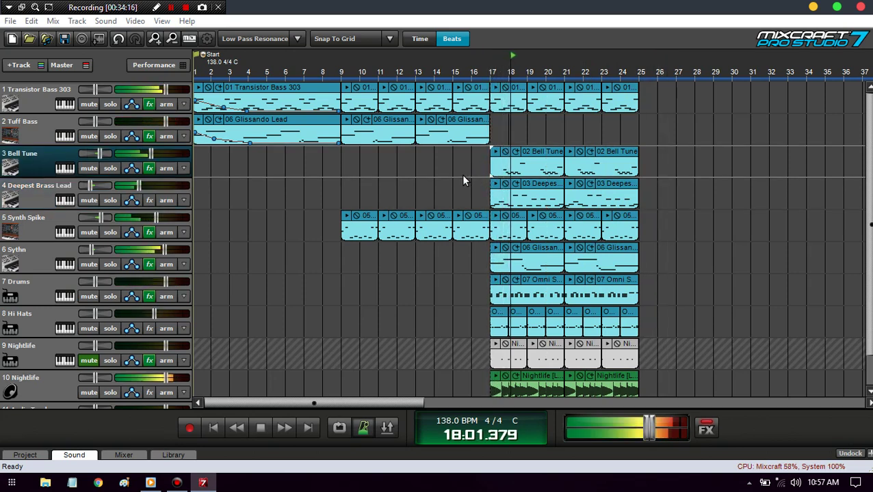
{"action": "key", "text": "space"}
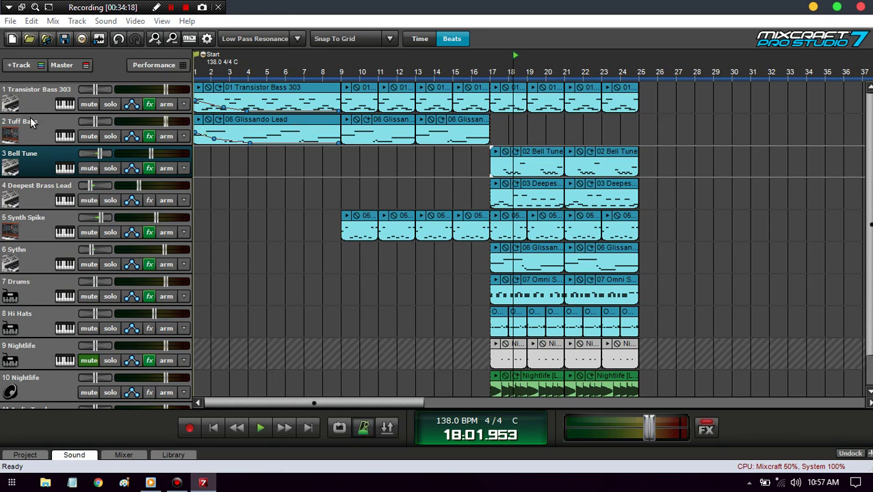
{"action": "left_click", "coordinate": [46, 104]}
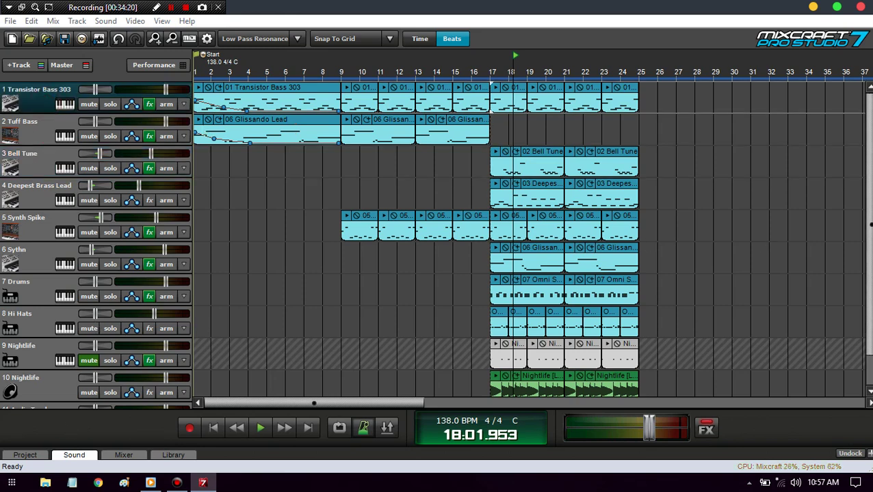
{"action": "scroll", "coordinate": [197, 375], "scroll_direction": "down", "scroll_amount": 1}
{"action": "left_click", "coordinate": [53, 355]}
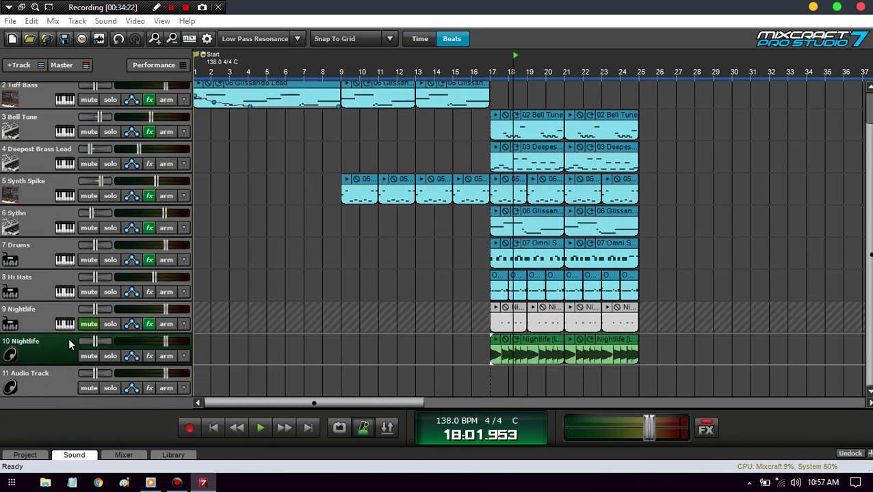
{"action": "scroll", "coordinate": [715, 191], "scroll_direction": "up", "scroll_amount": 1}
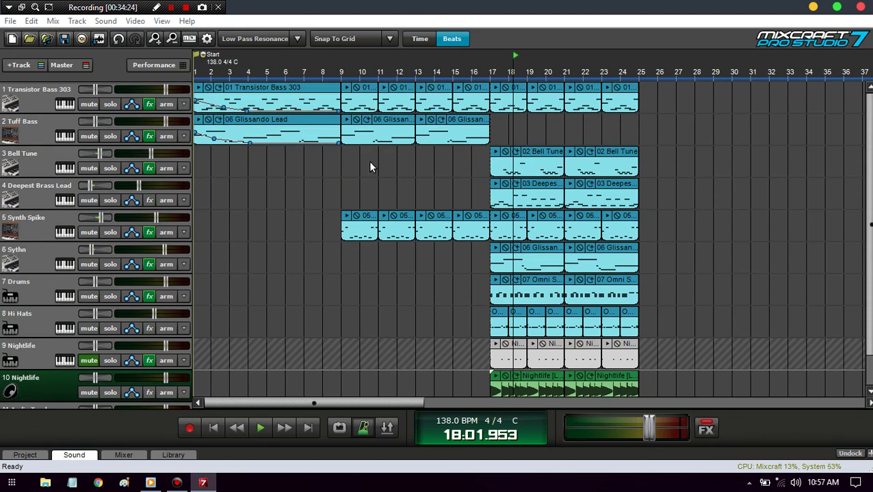
{"action": "left_click", "coordinate": [37, 104]}
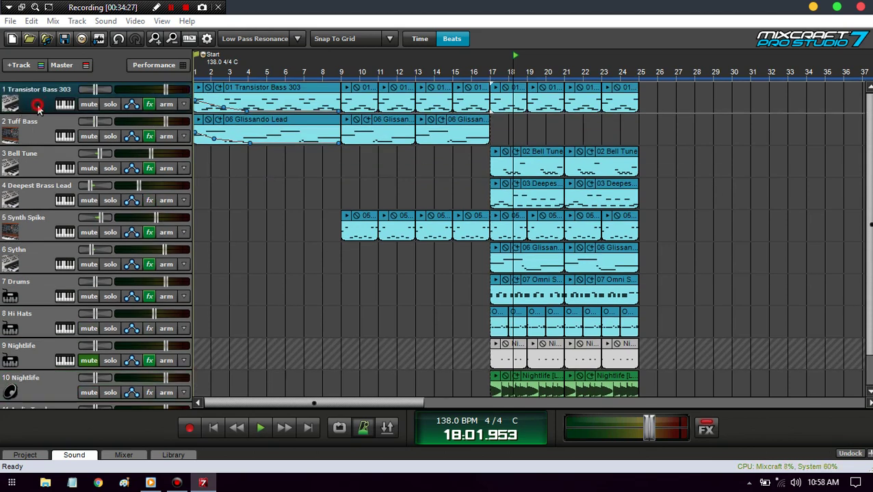
{"action": "left_click", "coordinate": [49, 395]}
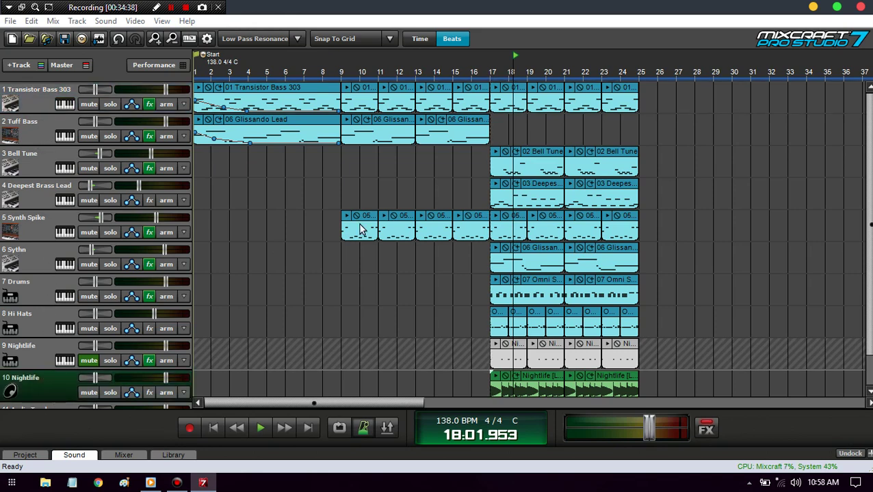
{"action": "scroll", "coordinate": [435, 244], "scroll_direction": "down", "scroll_amount": 1}
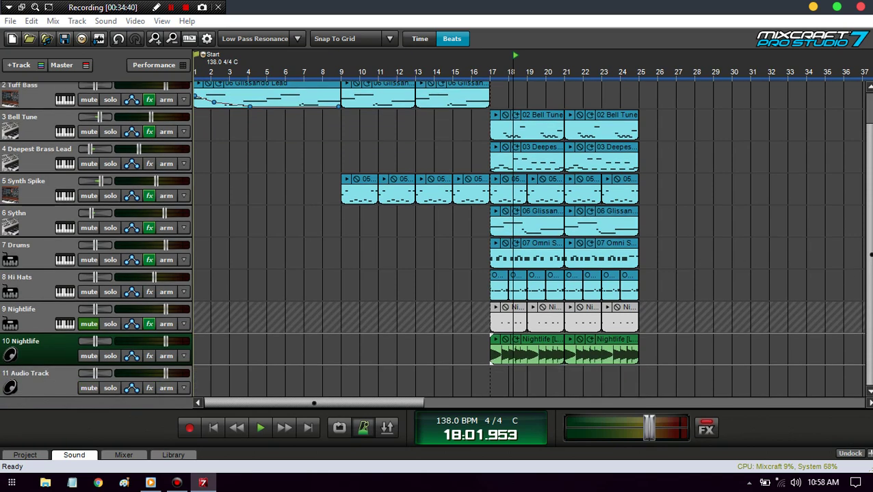
{"action": "scroll", "coordinate": [435, 244], "scroll_direction": "up", "scroll_amount": 1}
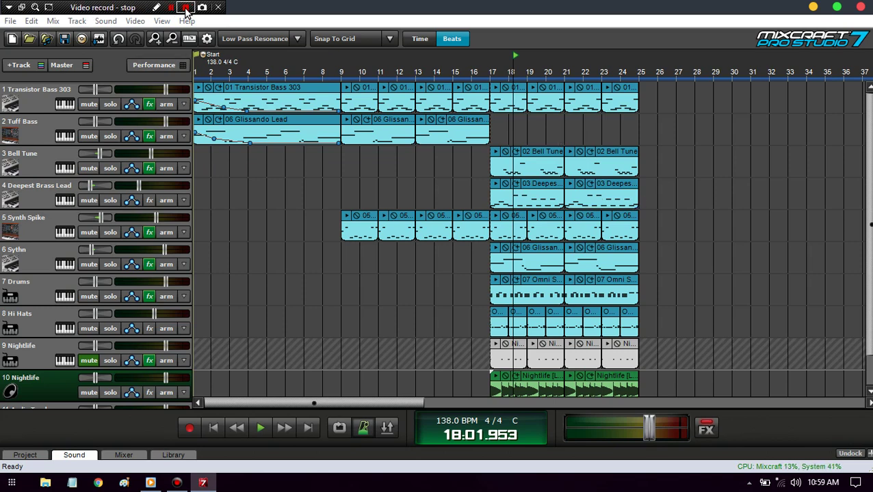
Play the whole arrangement from the start of bar 1.
{"action": "left_click", "coordinate": [213, 429]}
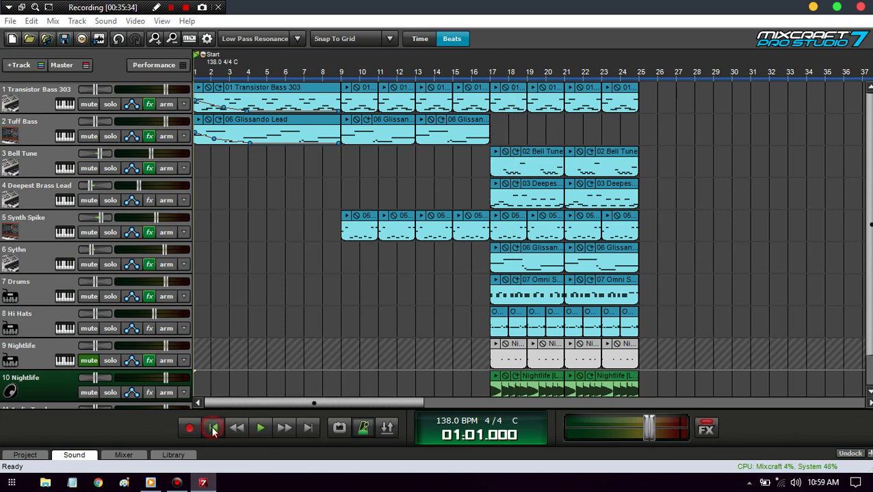
{"action": "key", "text": "space"}
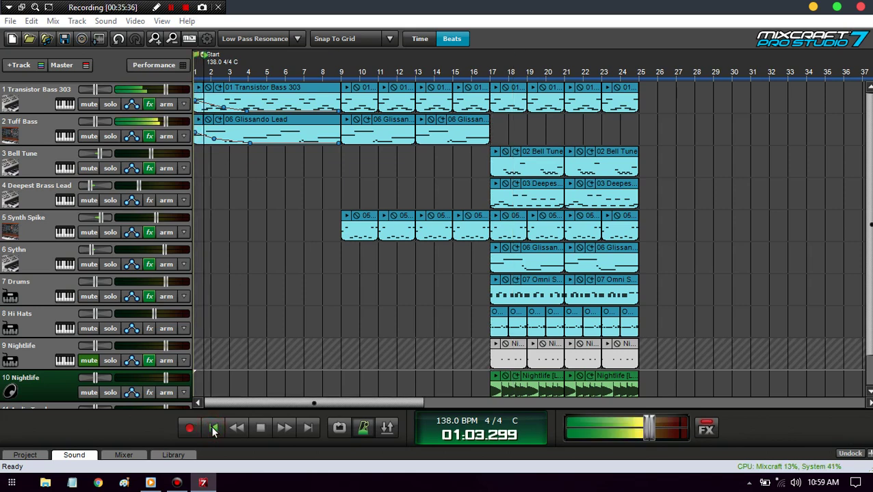